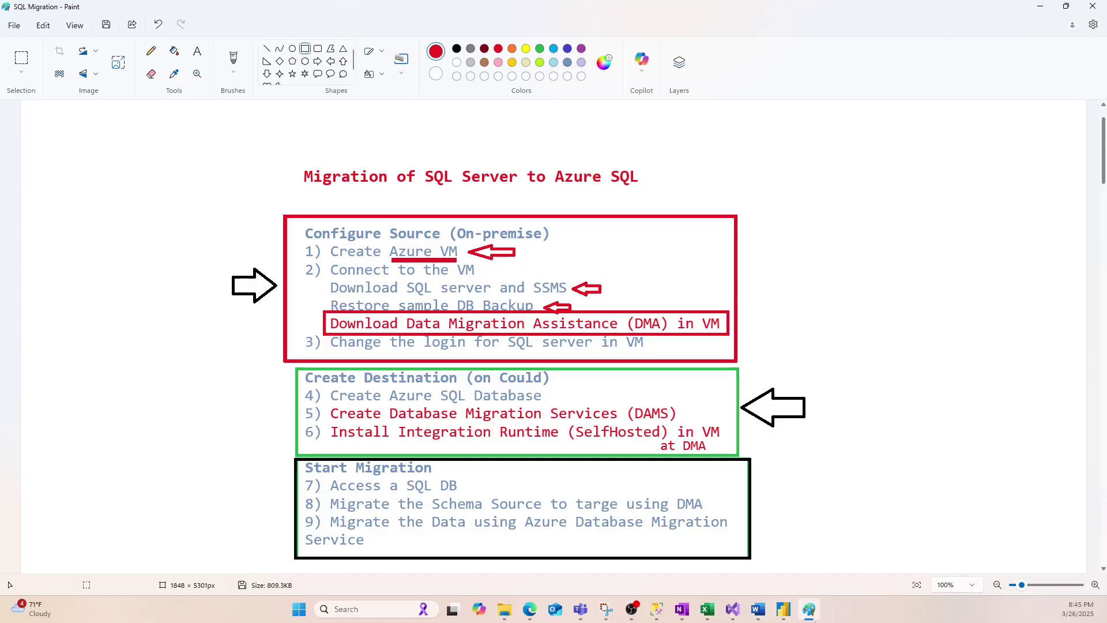
Bring up the Paint migration plan, box step 4's Azure SQL words, then undo the box
{"action": "left_click", "coordinate": [808, 610]}
{"action": "left_click", "coordinate": [809, 610]}
{"action": "scroll", "coordinate": [736, 480], "scroll_direction": "down", "scroll_amount": 5}
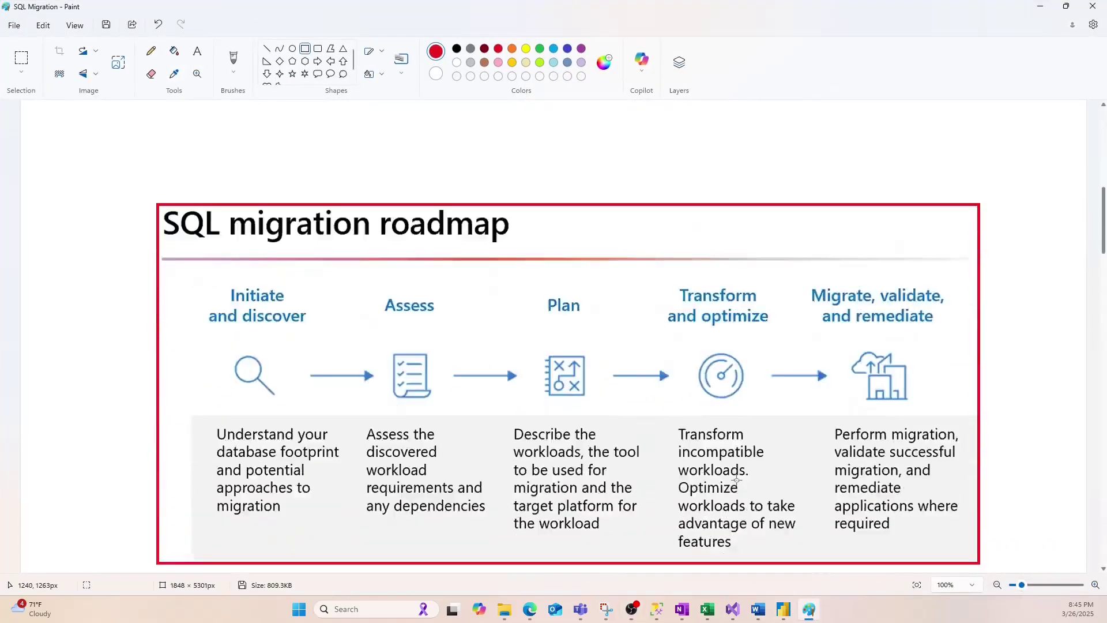
{"action": "scroll", "coordinate": [736, 480], "scroll_direction": "down", "scroll_amount": 5}
{"action": "scroll", "coordinate": [887, 299], "scroll_direction": "up", "scroll_amount": 7}
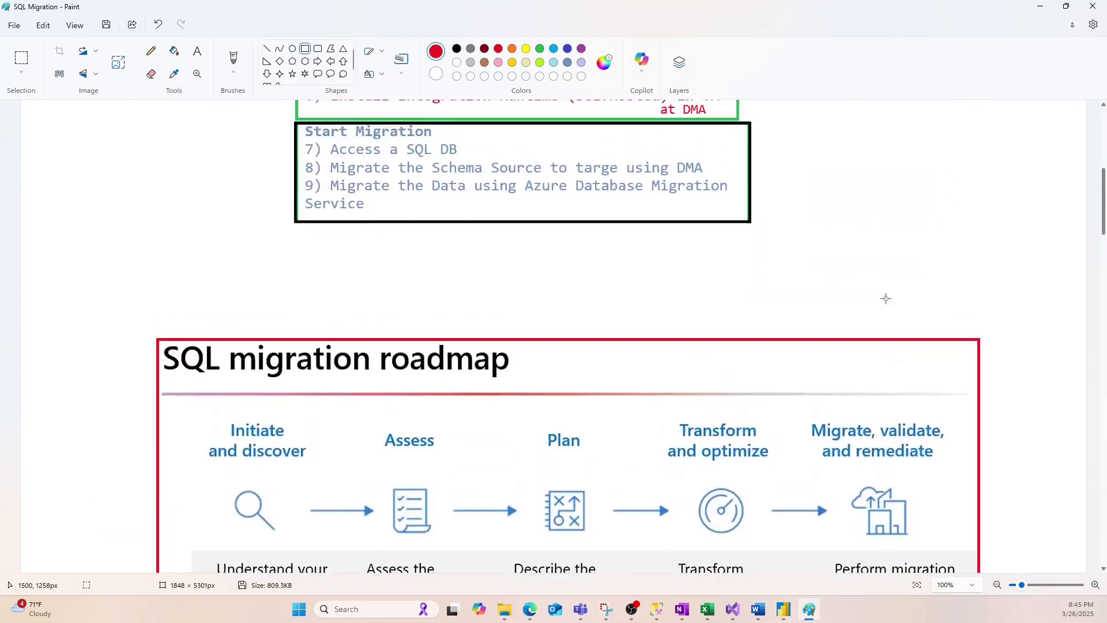
{"action": "scroll", "coordinate": [886, 299], "scroll_direction": "up", "scroll_amount": 6}
{"action": "scroll", "coordinate": [835, 339], "scroll_direction": "down", "scroll_amount": 2}
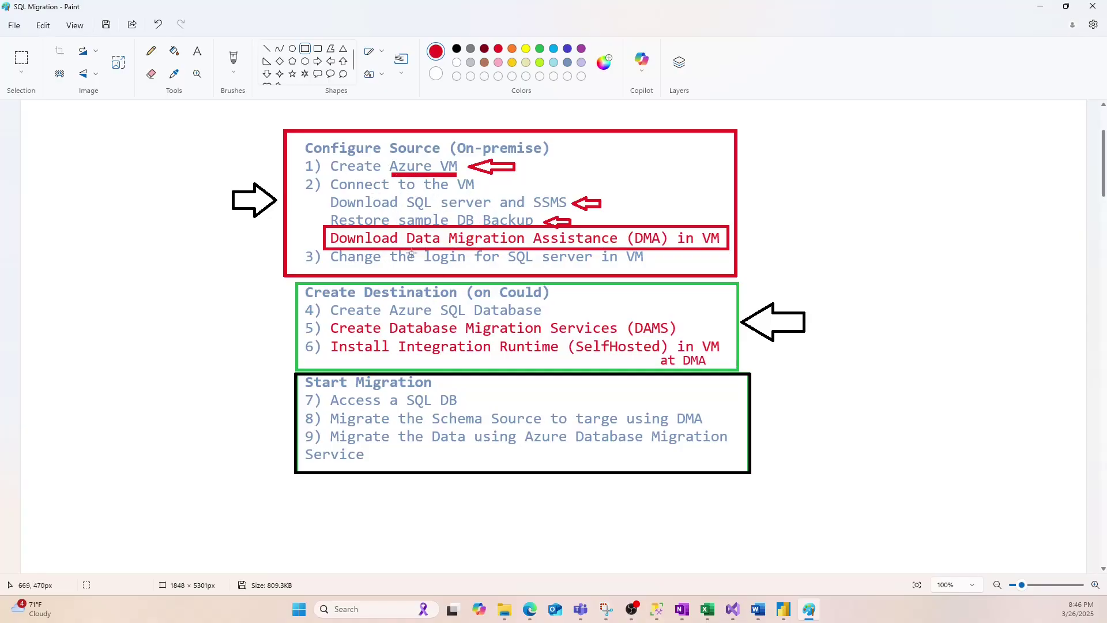
{"action": "left_click_drag", "start_coordinate": [462, 297], "coordinate": [421, 317]}
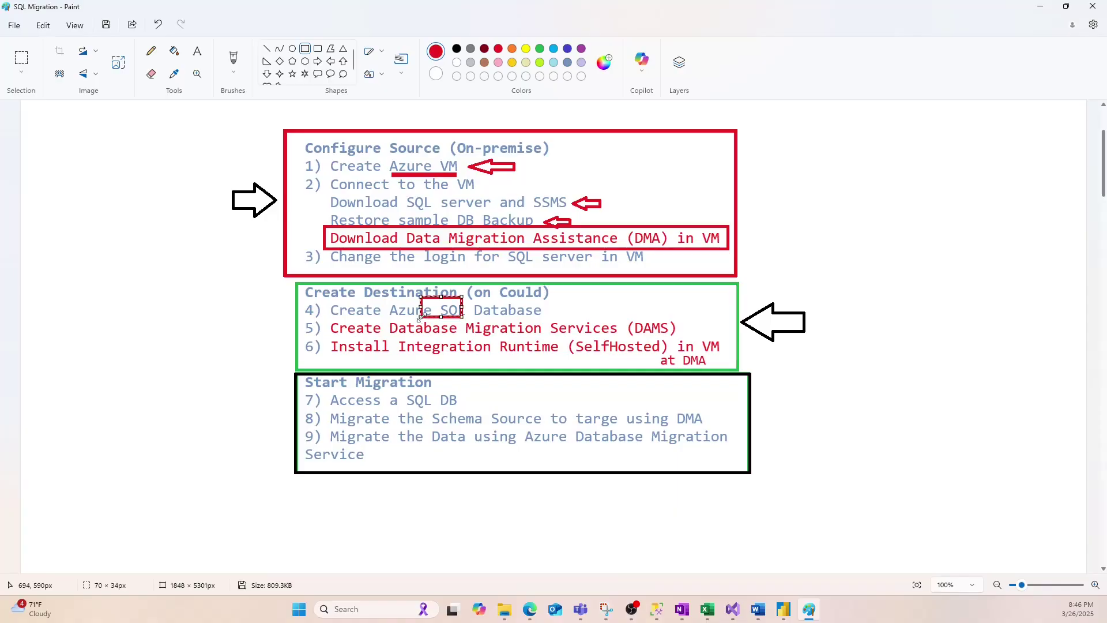
{"action": "key", "text": "ctrl+z"}
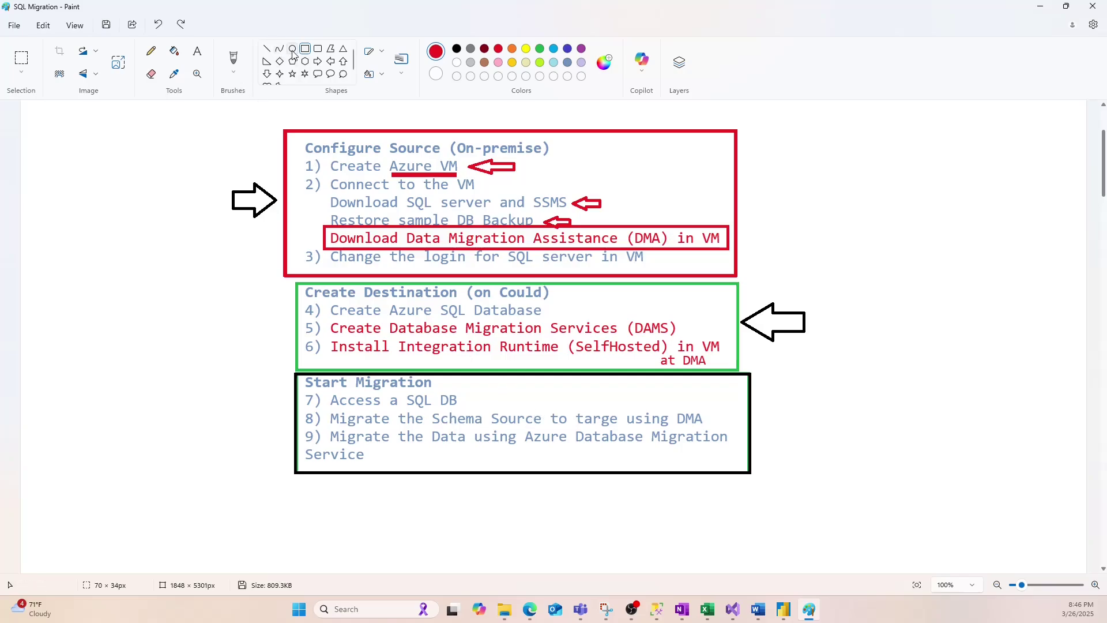
Underline in red the DMA schema phrase, Azure Database Migration, and Database Migration Services
{"action": "left_click", "coordinate": [268, 51]}
{"action": "left_click_drag", "start_coordinate": [433, 427], "coordinate": [711, 427]}
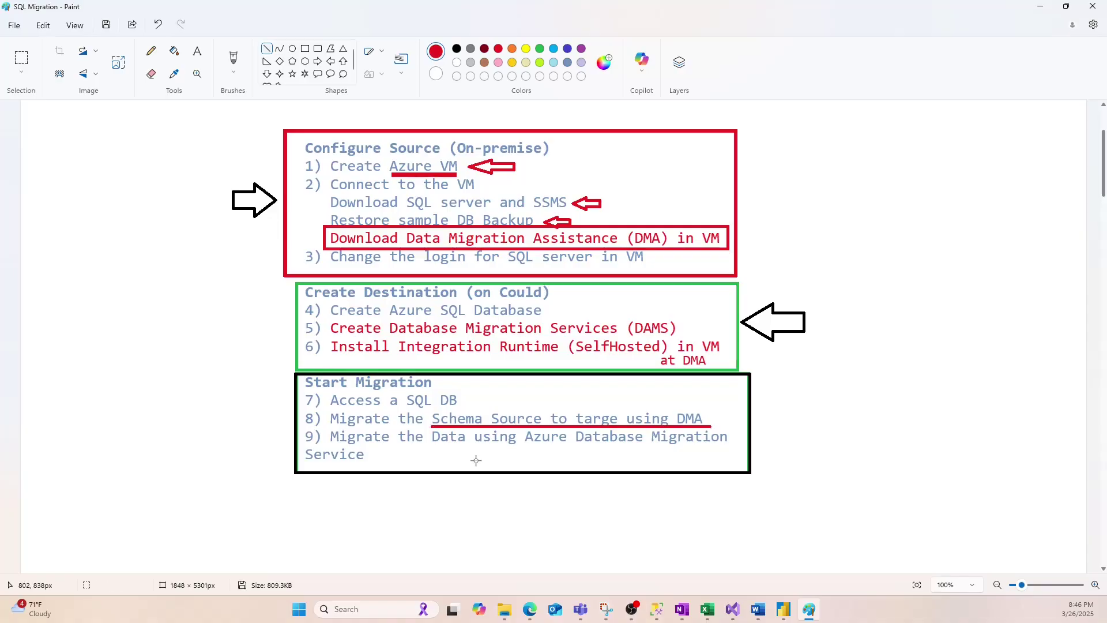
{"action": "left_click_drag", "start_coordinate": [526, 445], "coordinate": [723, 445]}
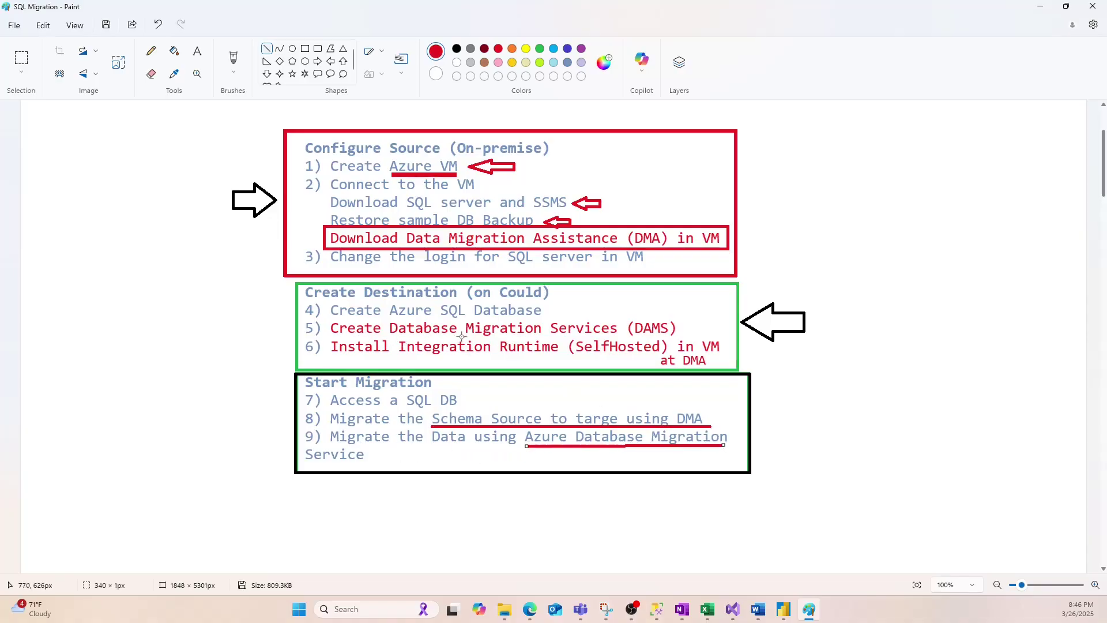
{"action": "left_click_drag", "start_coordinate": [387, 337], "coordinate": [619, 338]}
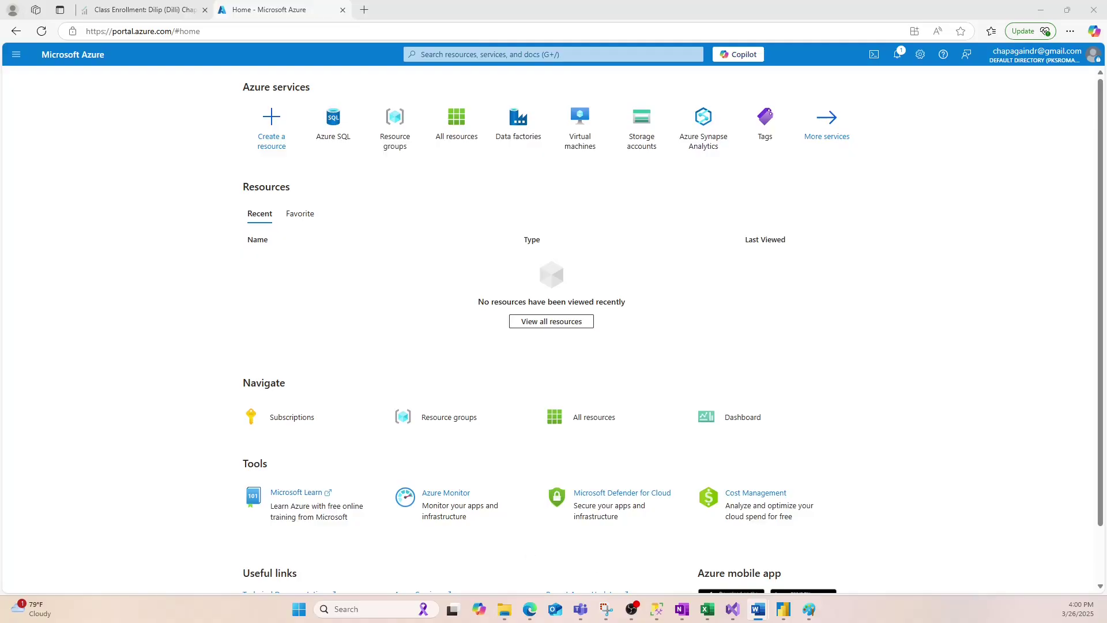
Start a new virtual machine under Virtual machines, in a newly created resource group
{"action": "left_click", "coordinate": [475, 54]}
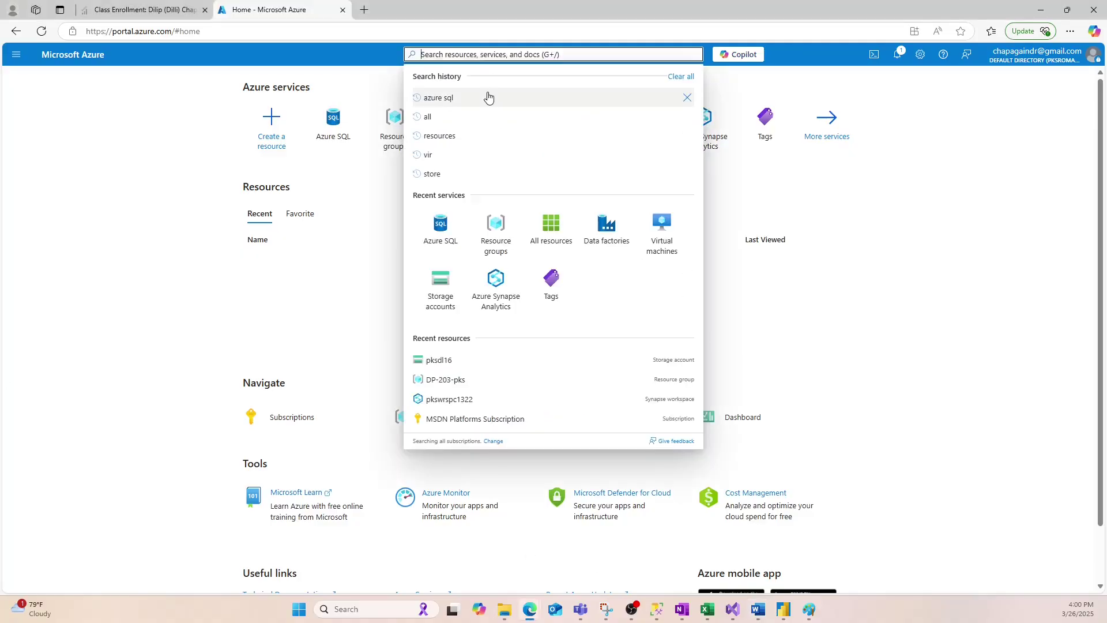
{"action": "type", "text": "virtu"}
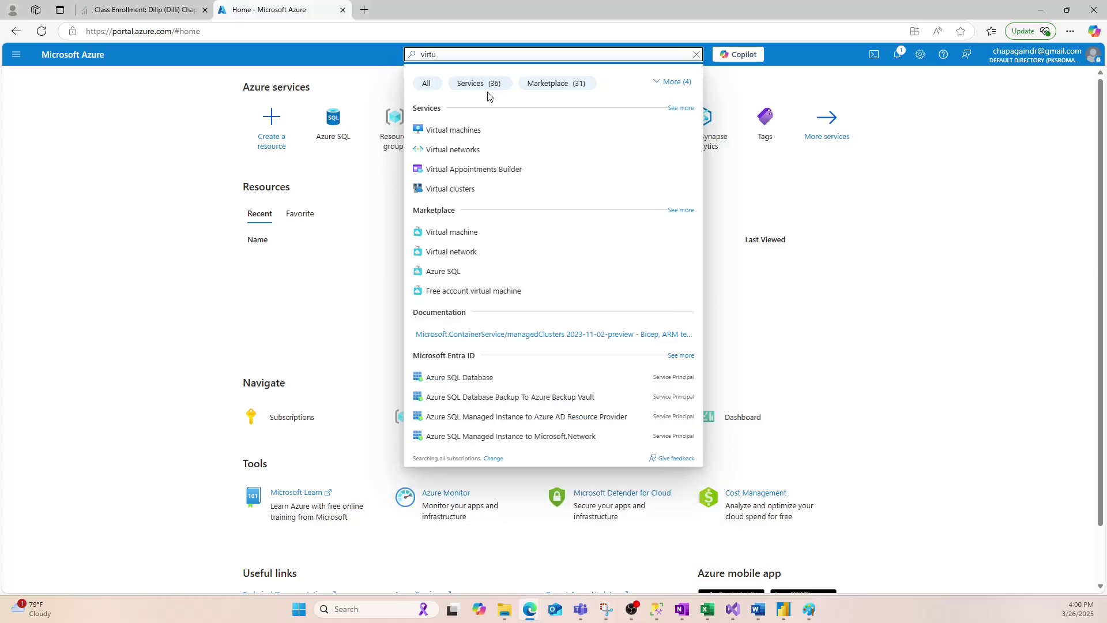
{"action": "left_click", "coordinate": [474, 131]}
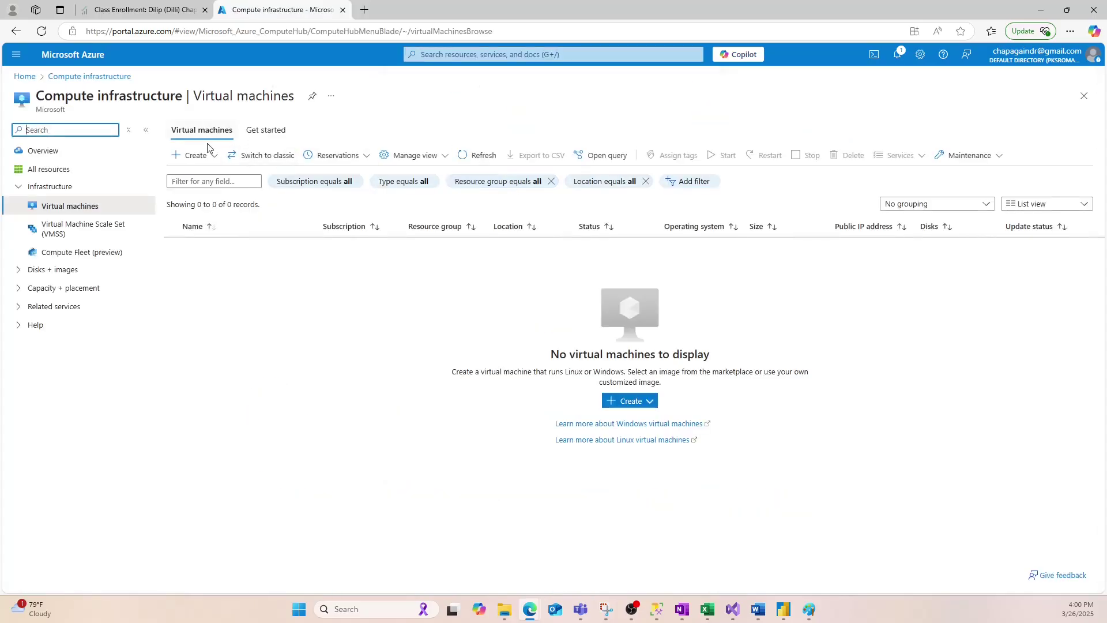
{"action": "left_click", "coordinate": [191, 155]}
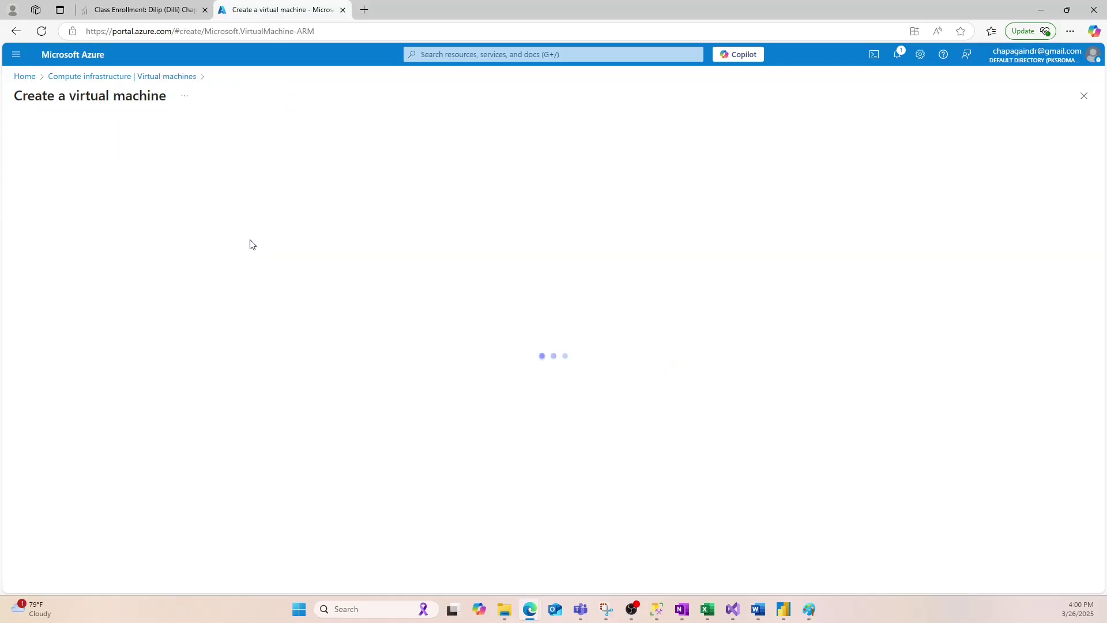
{"action": "left_click", "coordinate": [179, 308]}
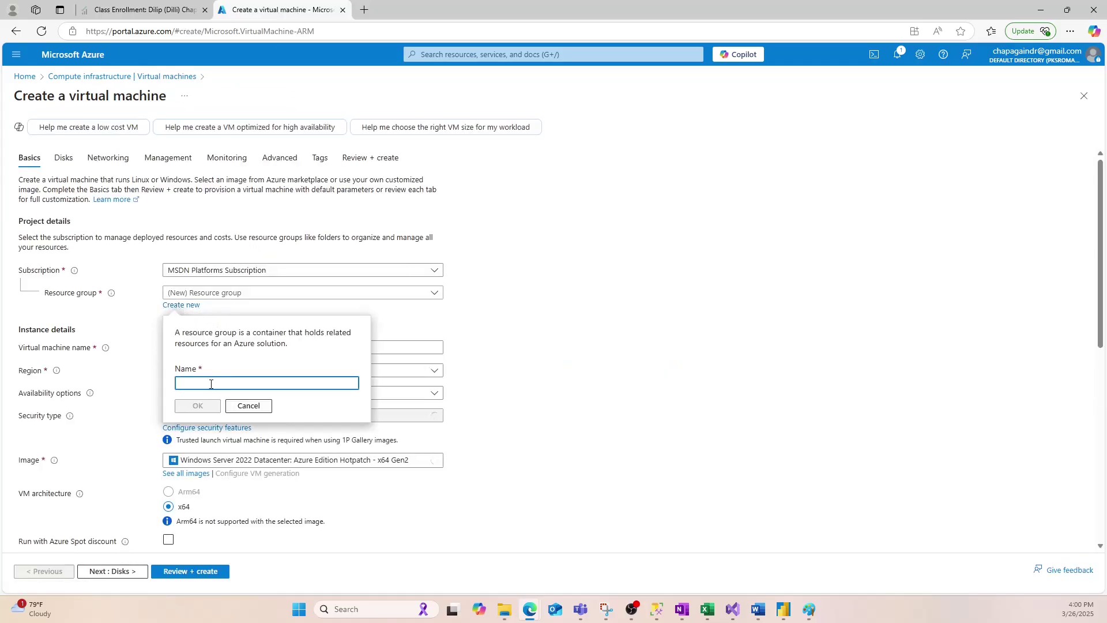
{"action": "type", "text": "Dilip"}
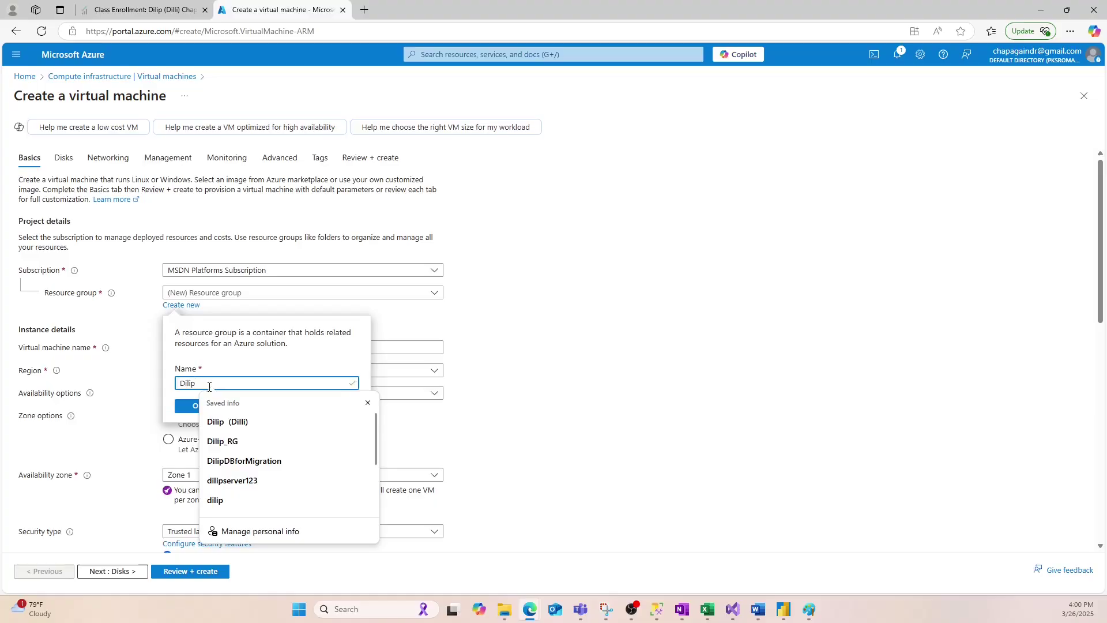
{"action": "type", "text": "_RG"}
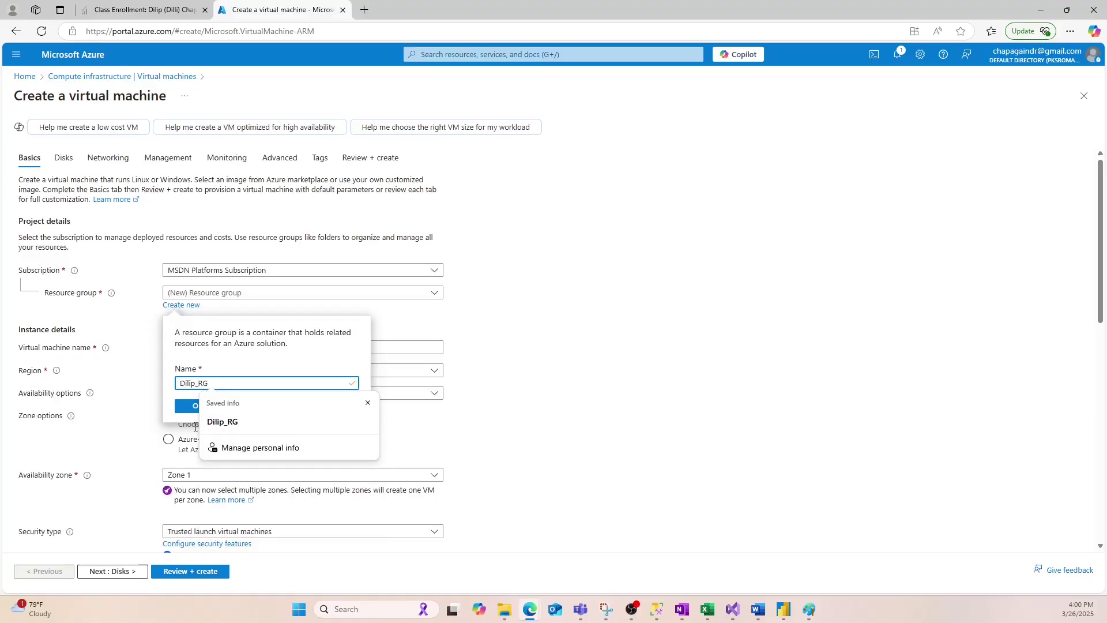
{"action": "left_click", "coordinate": [187, 407]}
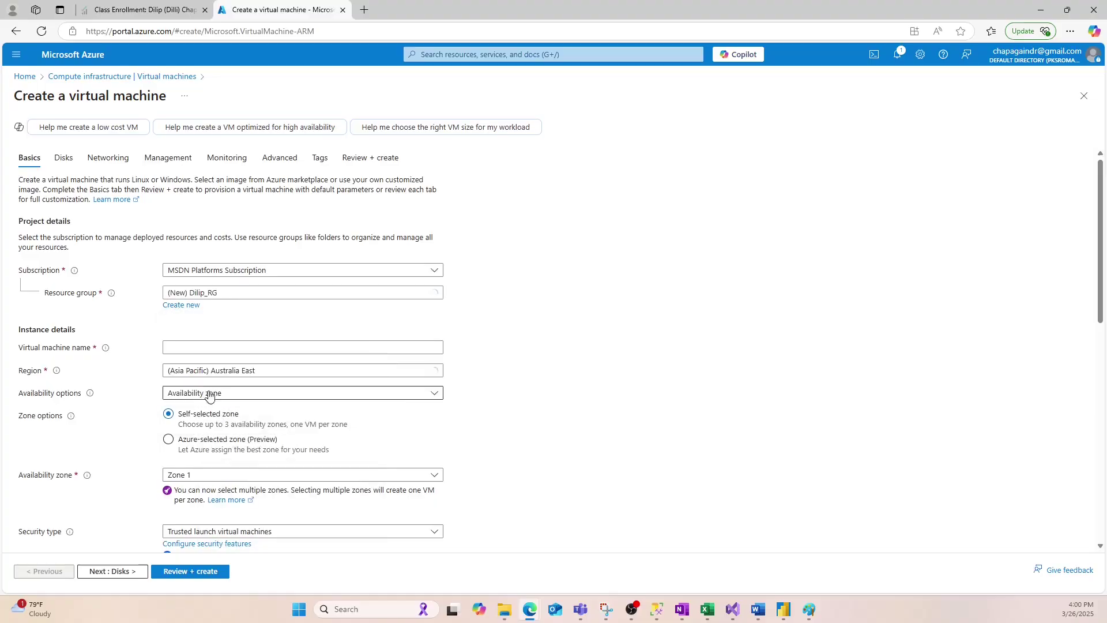
Enter the VM name and set availability to No infrastructure redundancy required
{"action": "left_click", "coordinate": [209, 347]}
{"action": "type", "text": "Dilip"}
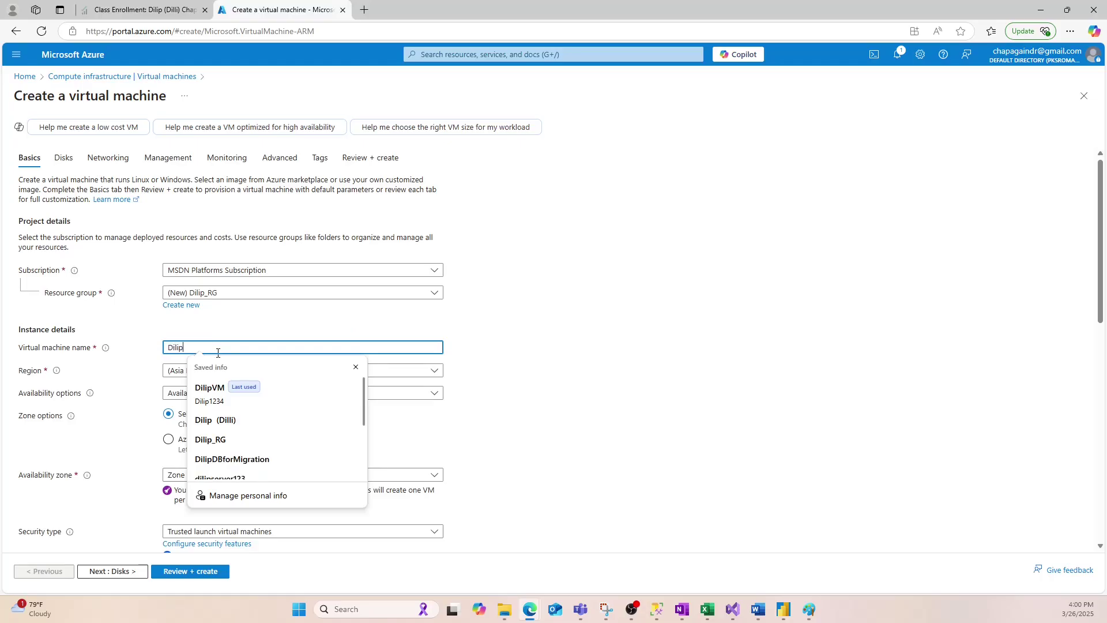
{"action": "type", "text": "Vm"}
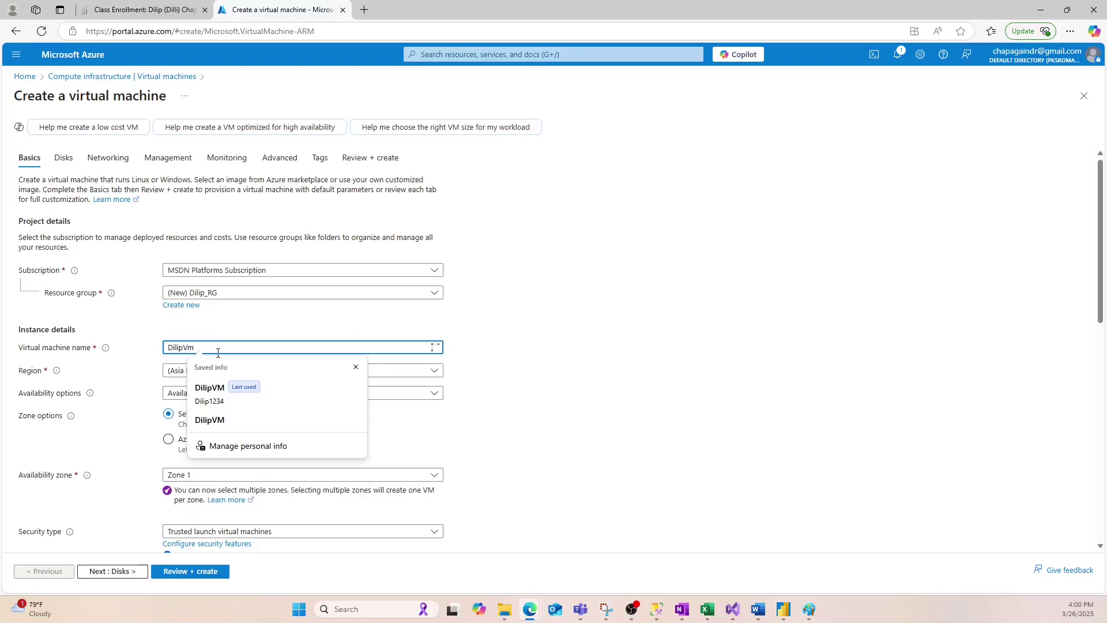
{"action": "left_click", "coordinate": [231, 332]}
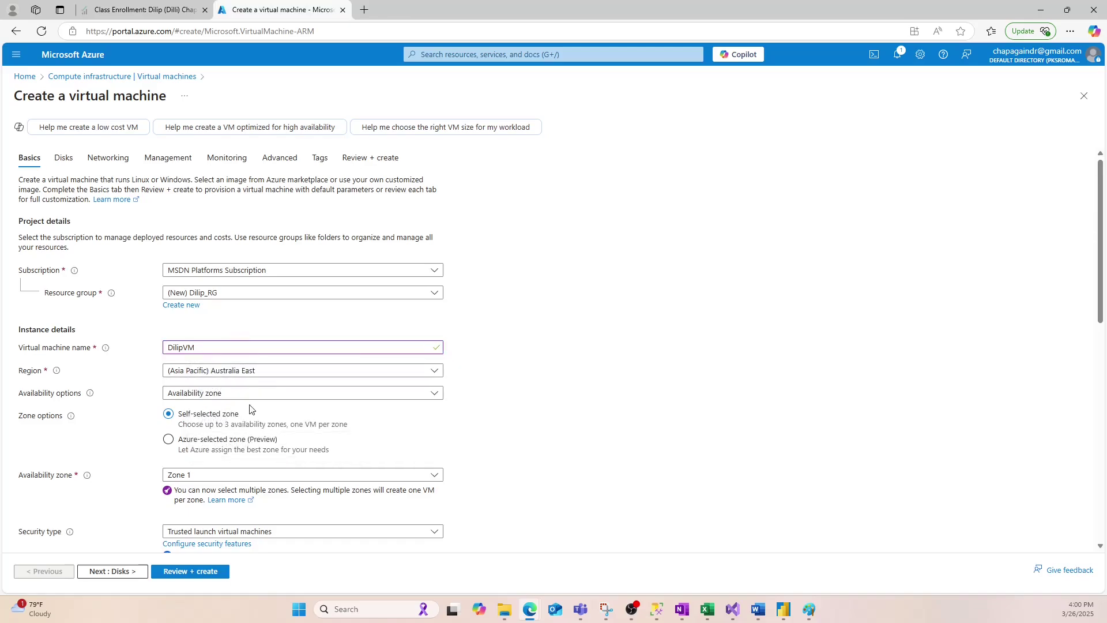
{"action": "left_click", "coordinate": [224, 394]}
{"action": "left_click", "coordinate": [268, 410]}
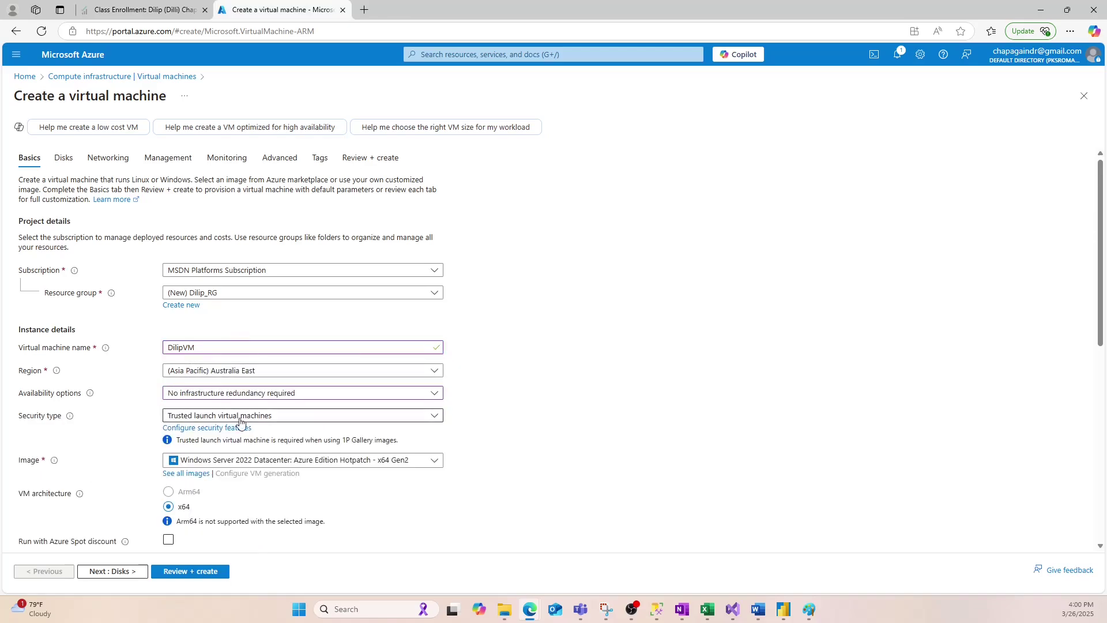
Set the VM image to Windows 10 Pro, version 22H2
{"action": "scroll", "coordinate": [211, 510], "scroll_direction": "down", "scroll_amount": 2}
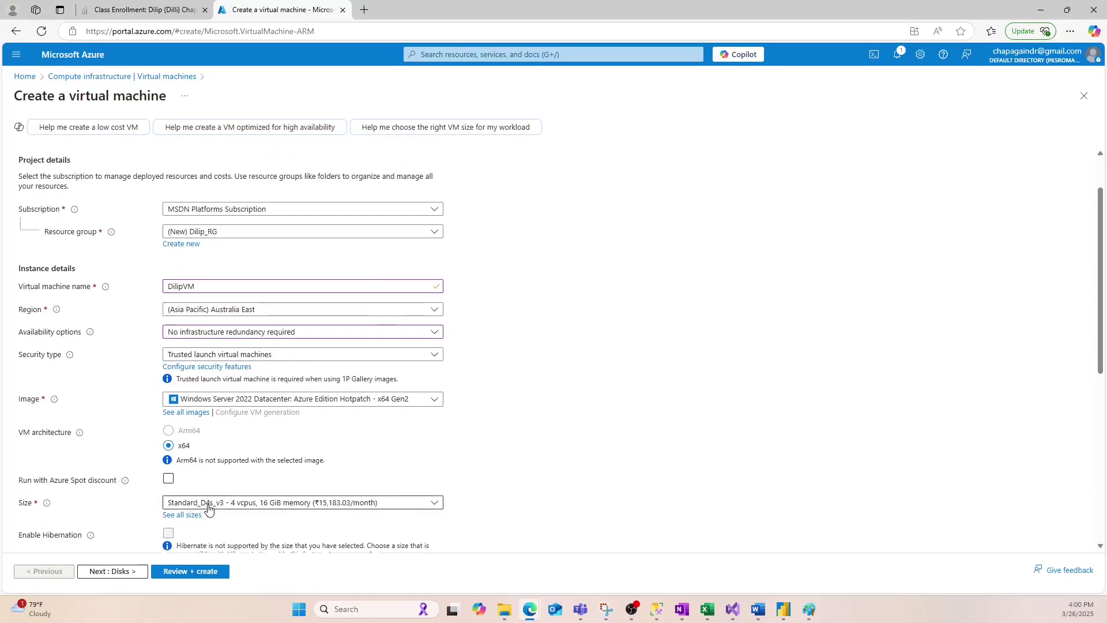
{"action": "left_click", "coordinate": [248, 346]}
{"action": "scroll", "coordinate": [248, 254], "scroll_direction": "down", "scroll_amount": 3}
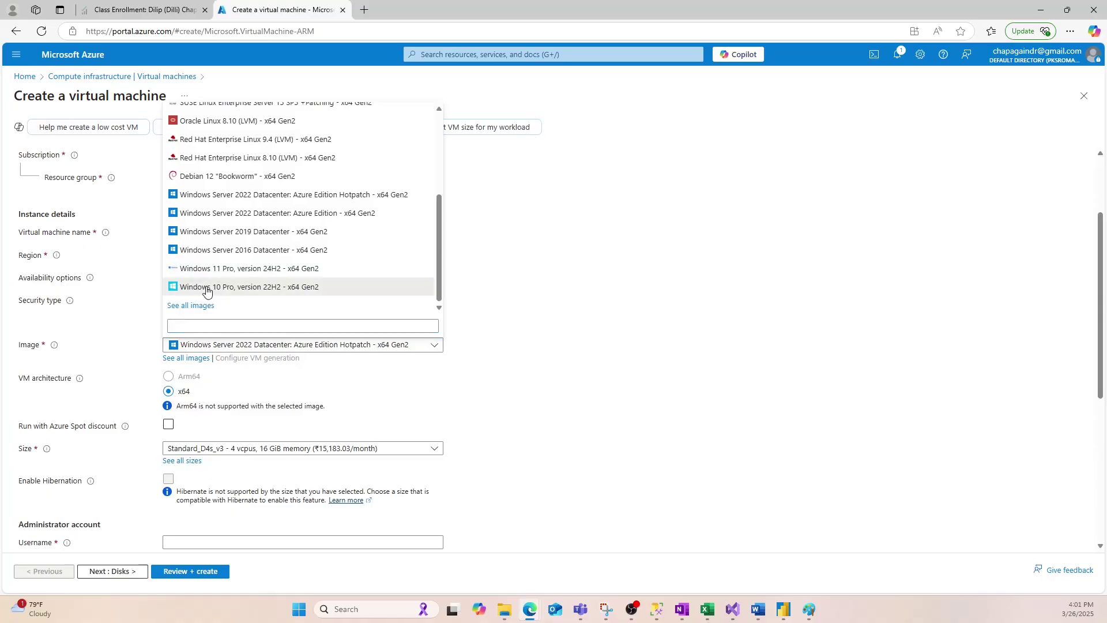
{"action": "left_click", "coordinate": [207, 288]}
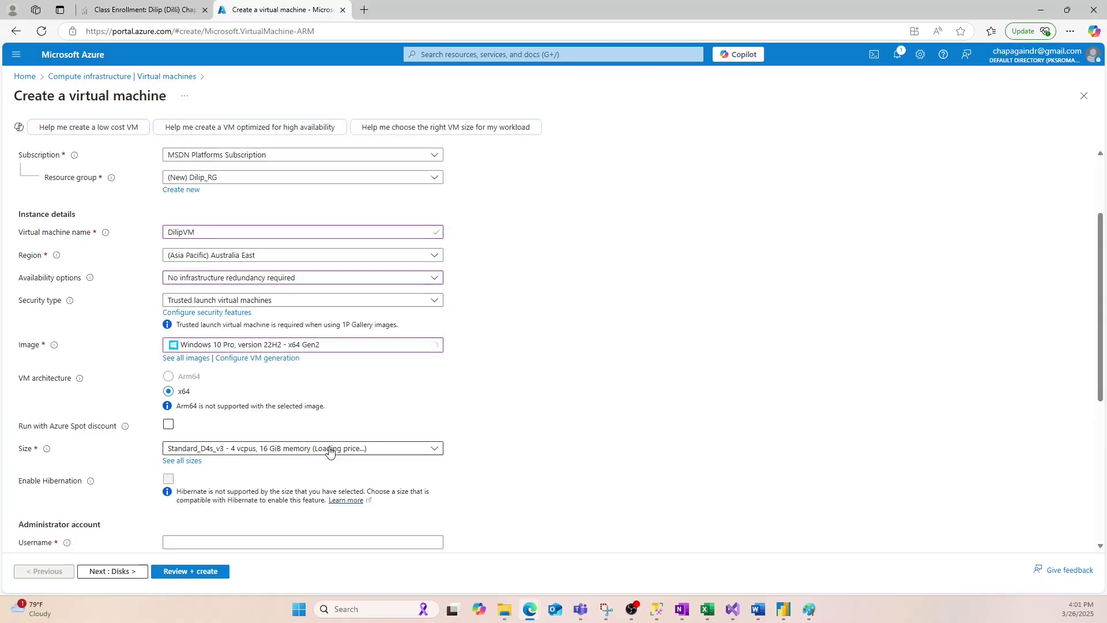
{"action": "scroll", "coordinate": [424, 385], "scroll_direction": "down", "scroll_amount": 1}
{"action": "scroll", "coordinate": [424, 385], "scroll_direction": "down", "scroll_amount": 1}
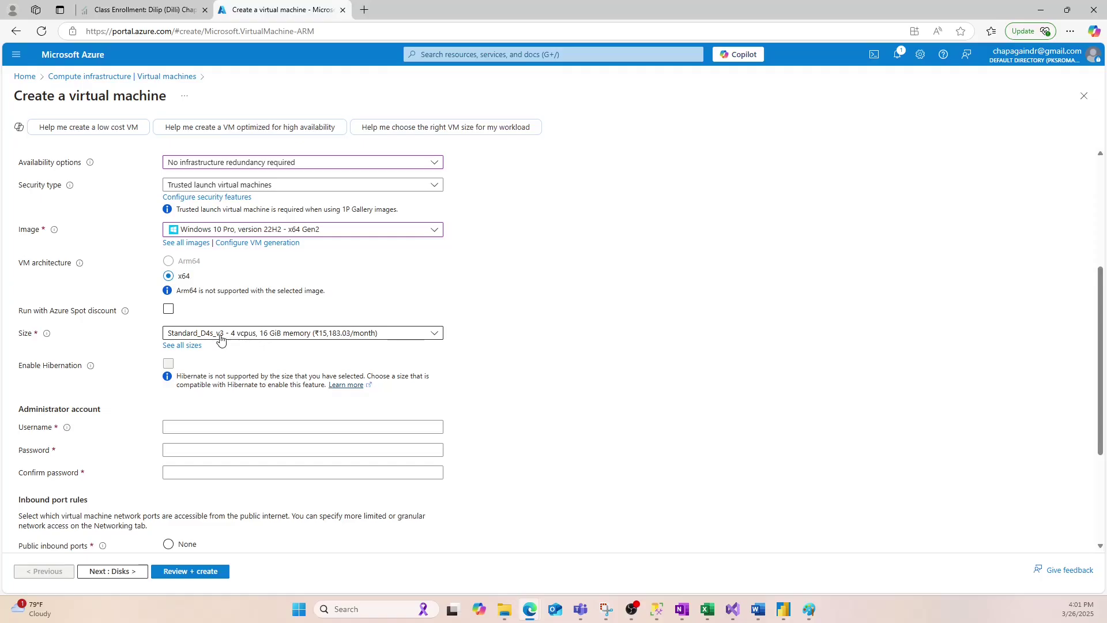
Fill in the admin username, password and confirmation, and confirm the Windows 10/11 licence
{"action": "left_click", "coordinate": [218, 427]}
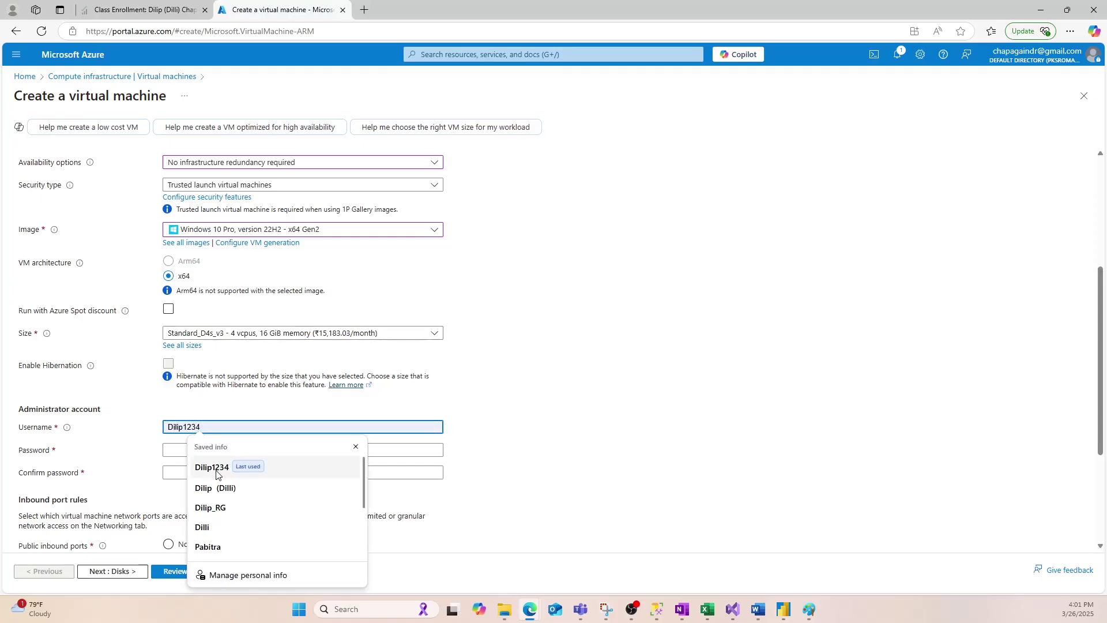
{"action": "left_click", "coordinate": [214, 467]}
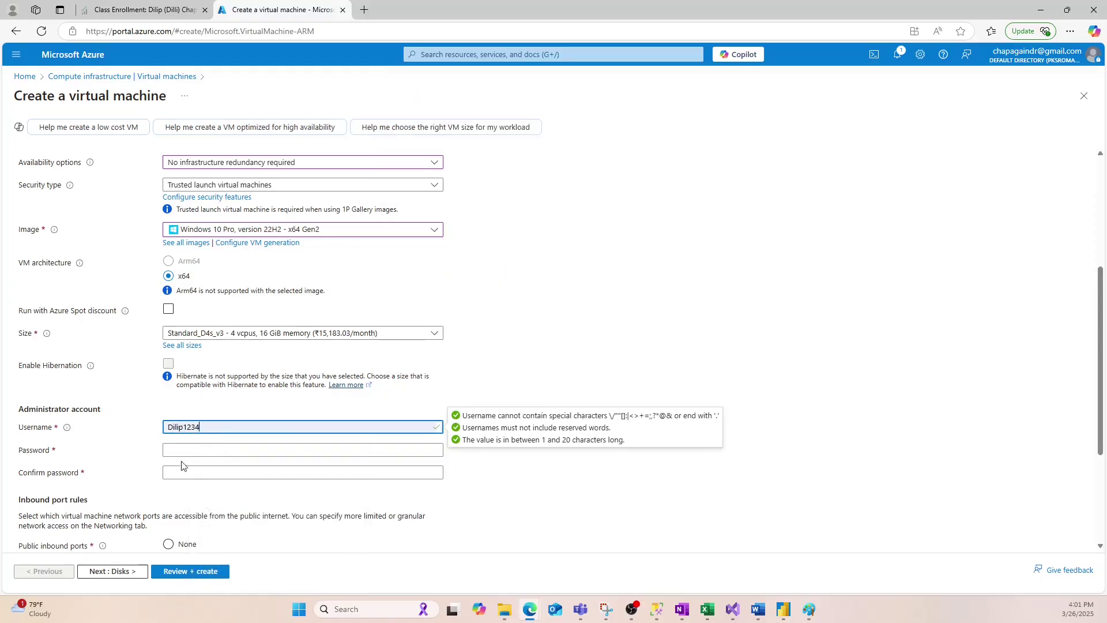
{"action": "left_click", "coordinate": [184, 453]}
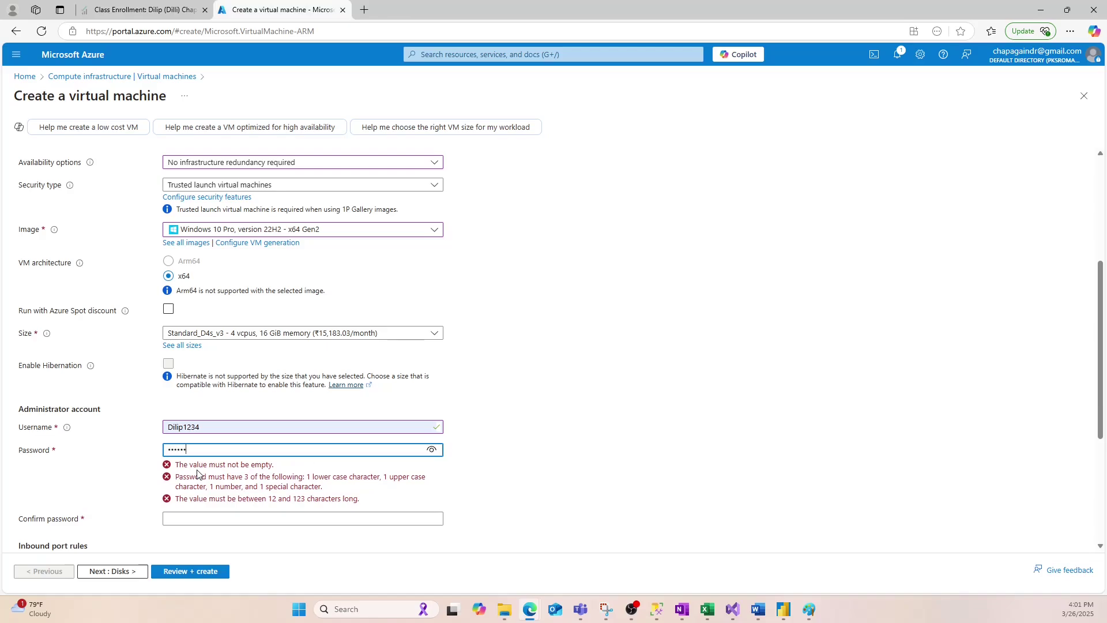
{"action": "key", "text": "Tab"}
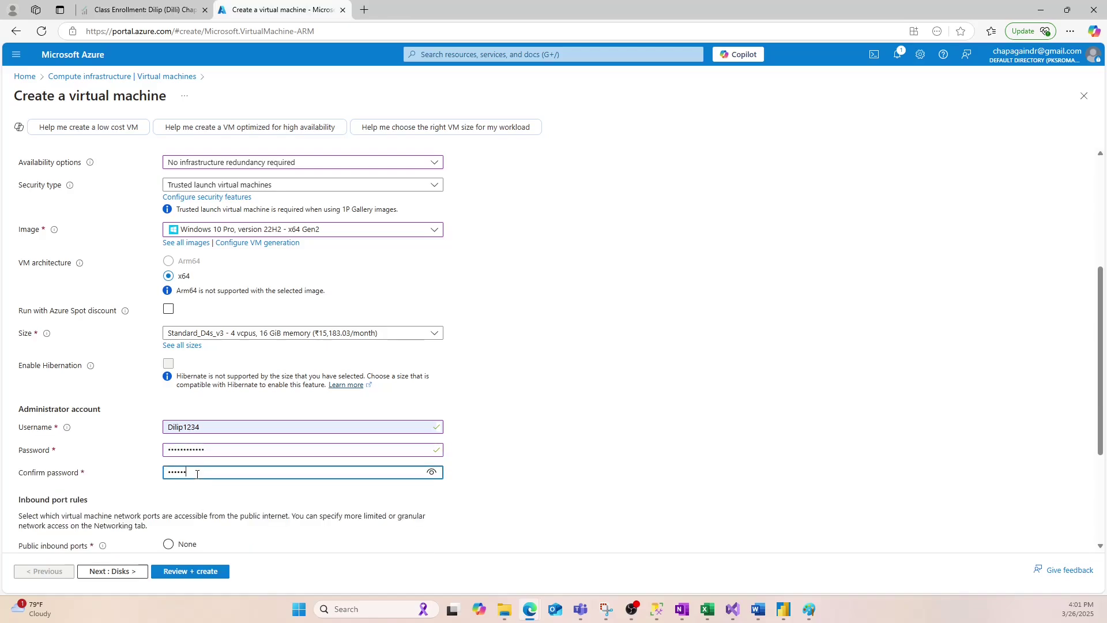
{"action": "type", "text": "4"}
{"action": "left_click", "coordinate": [517, 455]}
{"action": "scroll", "coordinate": [512, 457], "scroll_direction": "down", "scroll_amount": 3}
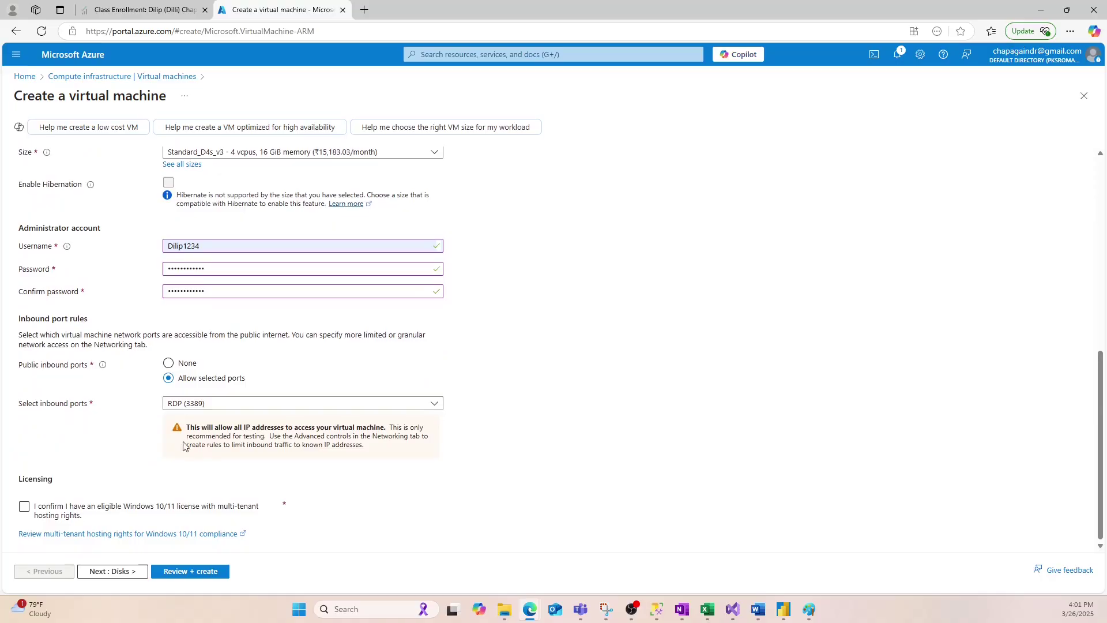
{"action": "left_click", "coordinate": [24, 508]}
{"action": "scroll", "coordinate": [196, 375], "scroll_direction": "up", "scroll_amount": 7}
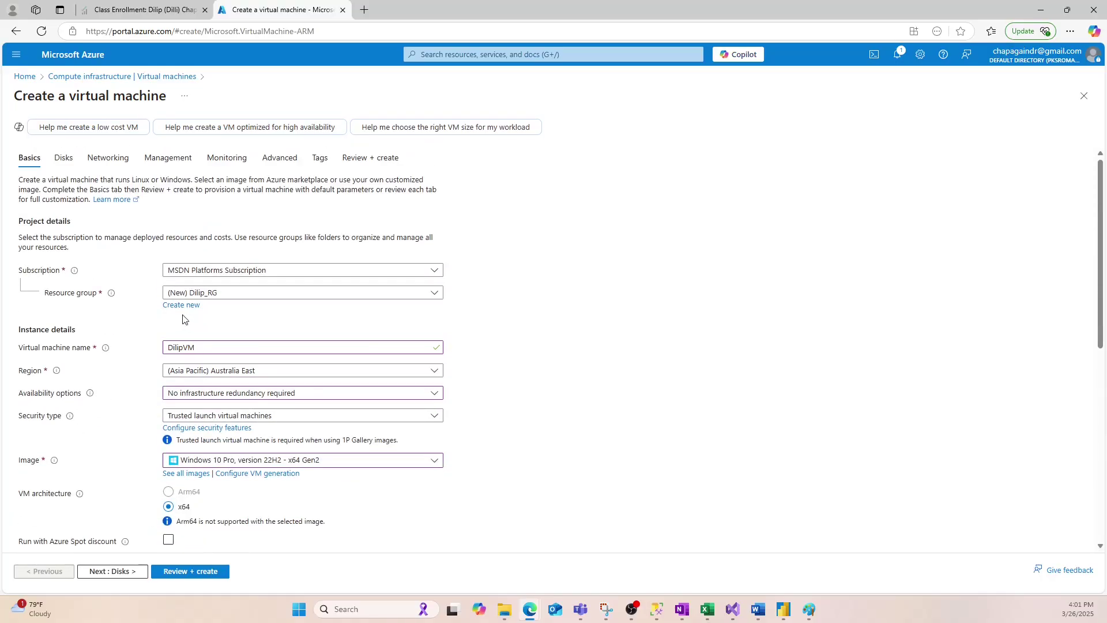
Look over the VM's Disks and Networking settings
{"action": "left_click", "coordinate": [63, 159]}
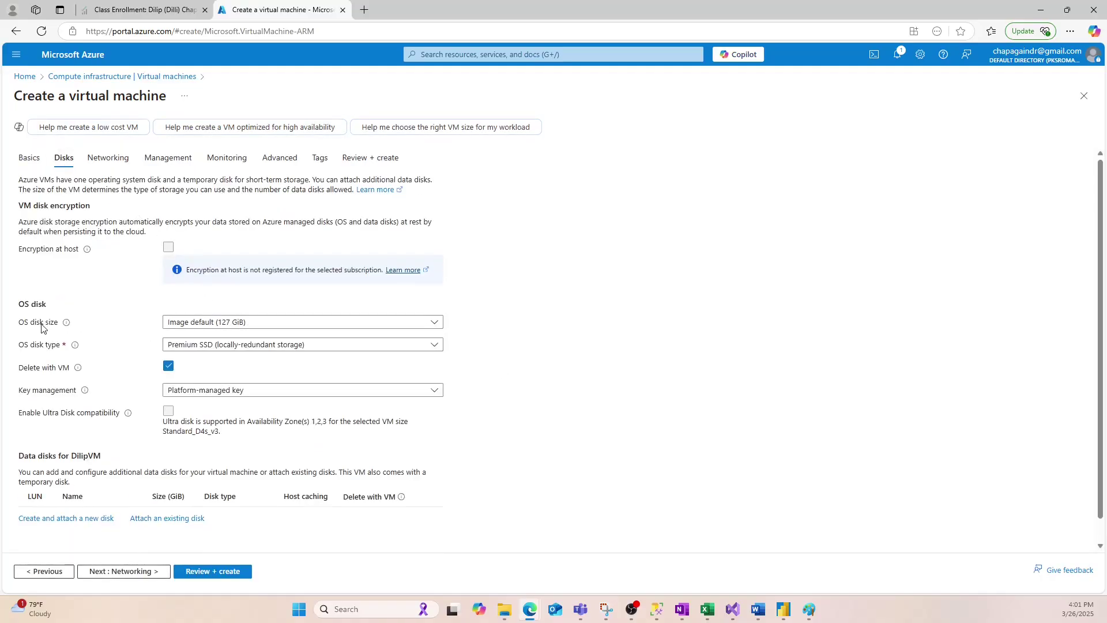
{"action": "scroll", "coordinate": [254, 369], "scroll_direction": "down", "scroll_amount": 1}
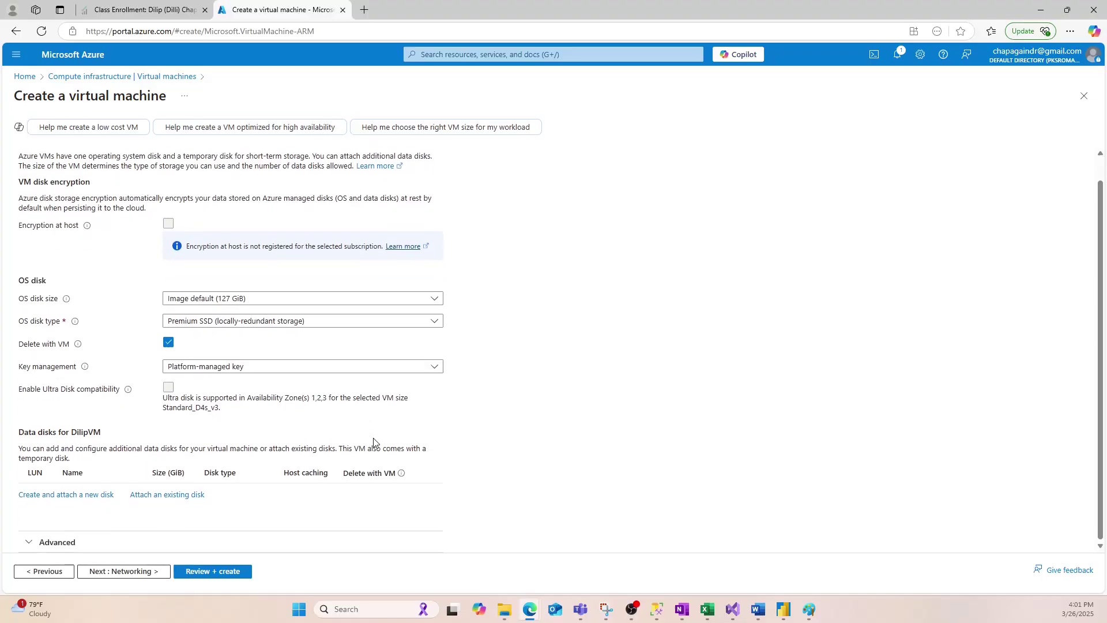
{"action": "scroll", "coordinate": [337, 390], "scroll_direction": "up", "scroll_amount": 1}
{"action": "left_click", "coordinate": [119, 163]}
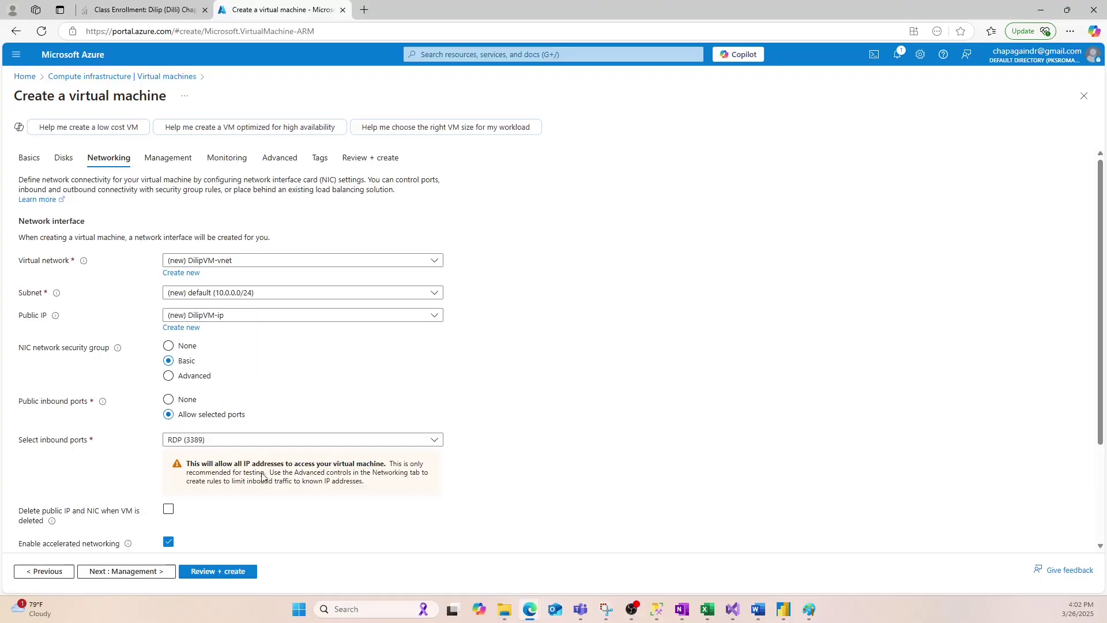
{"action": "scroll", "coordinate": [285, 512], "scroll_direction": "down", "scroll_amount": 2}
{"action": "scroll", "coordinate": [284, 513], "scroll_direction": "down", "scroll_amount": 1}
{"action": "scroll", "coordinate": [249, 345], "scroll_direction": "up", "scroll_amount": 3}
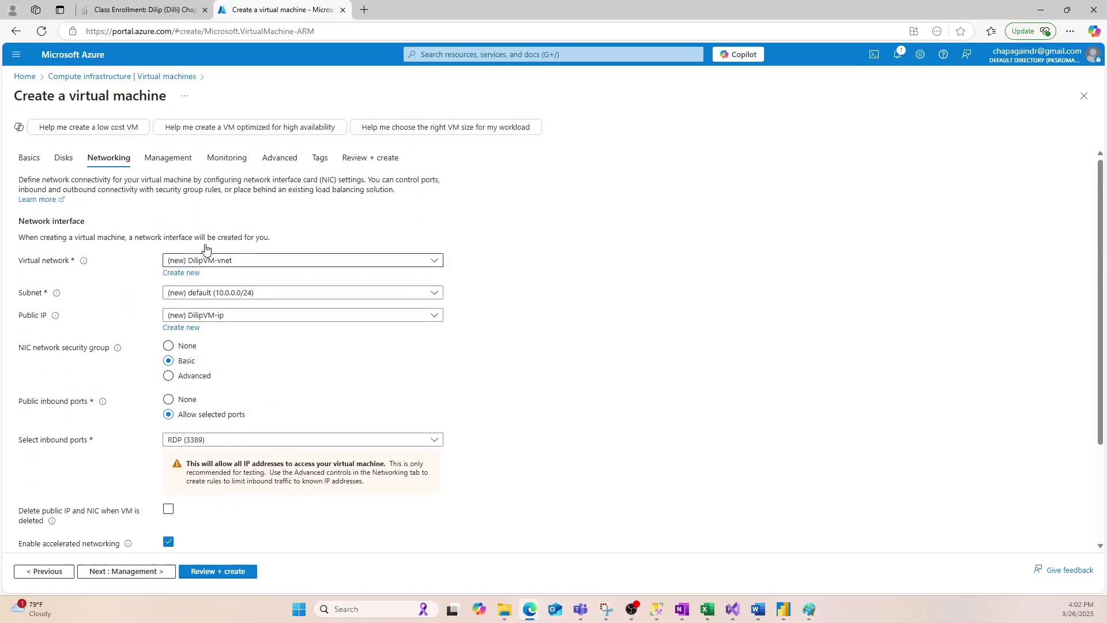
Pass through the Management, Monitoring and Advanced settings to a passed Review + create validation
{"action": "left_click", "coordinate": [164, 158]}
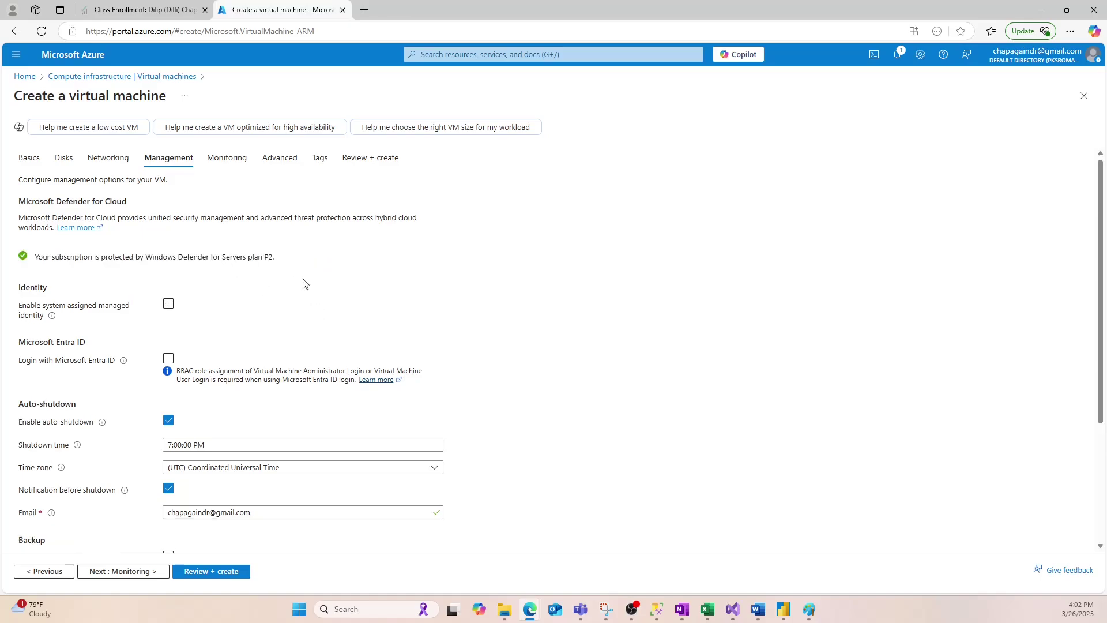
{"action": "scroll", "coordinate": [378, 301], "scroll_direction": "down", "scroll_amount": 3}
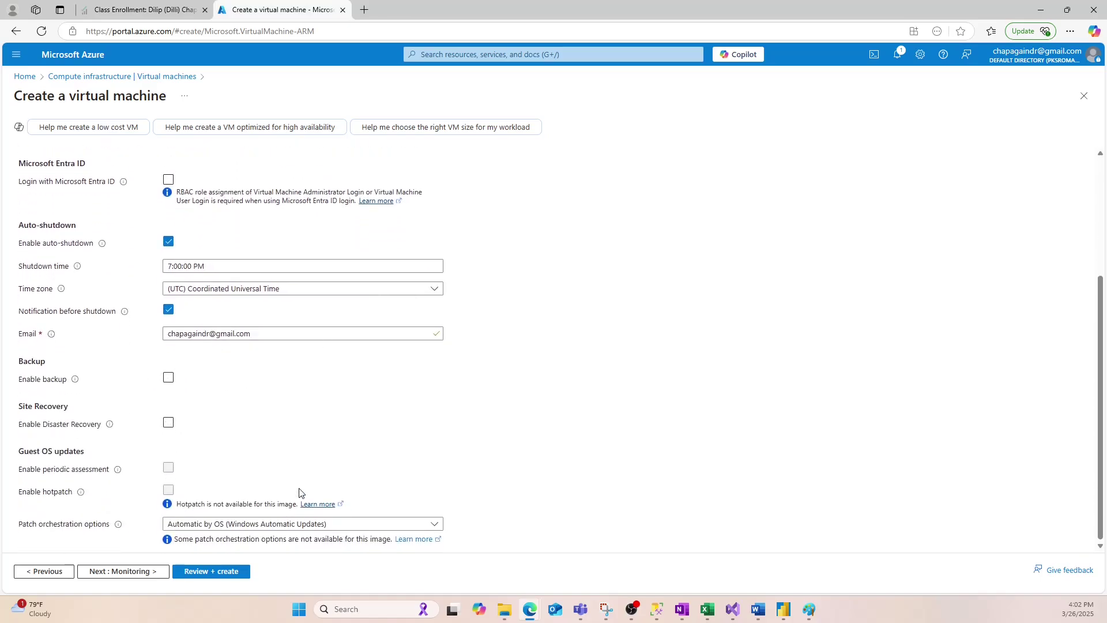
{"action": "scroll", "coordinate": [300, 492], "scroll_direction": "up", "scroll_amount": 3}
{"action": "left_click", "coordinate": [220, 163]}
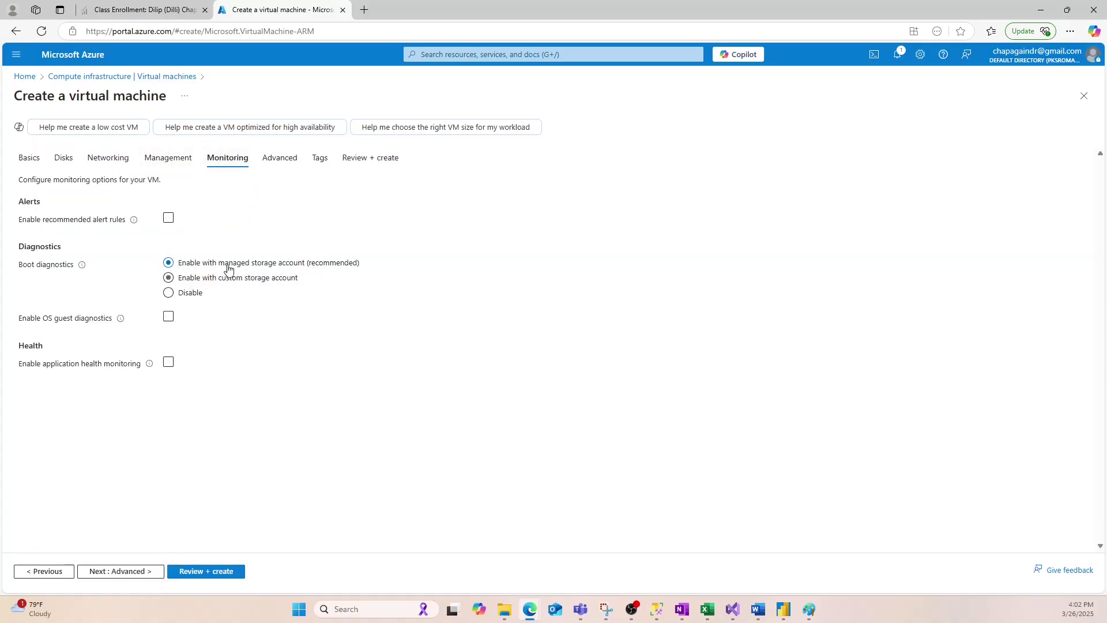
{"action": "left_click", "coordinate": [287, 162]}
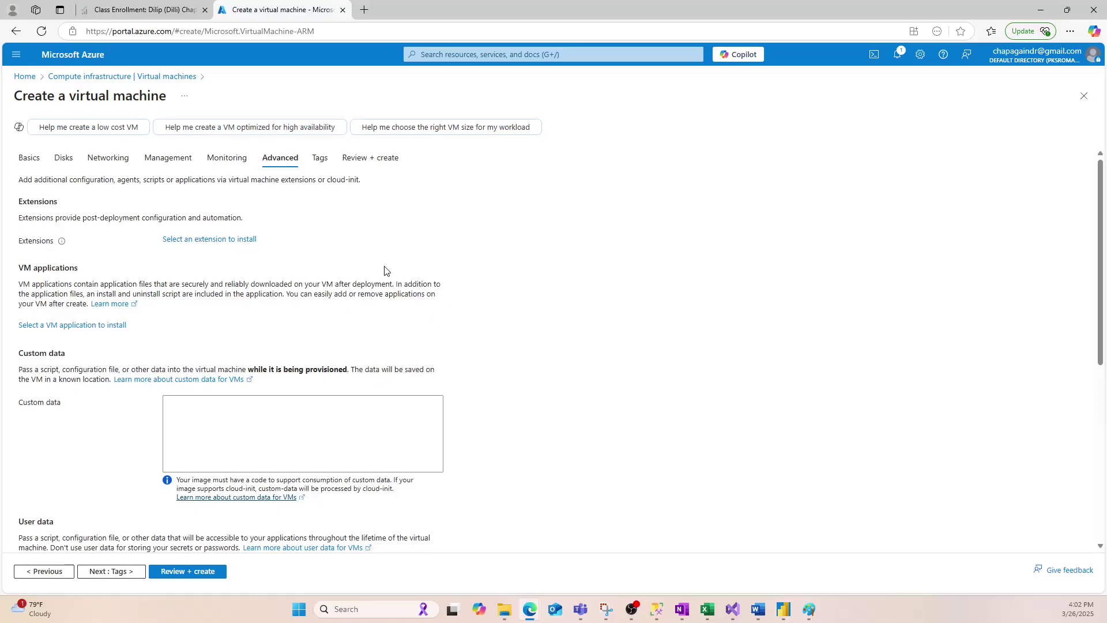
{"action": "scroll", "coordinate": [492, 352], "scroll_direction": "down", "scroll_amount": 6}
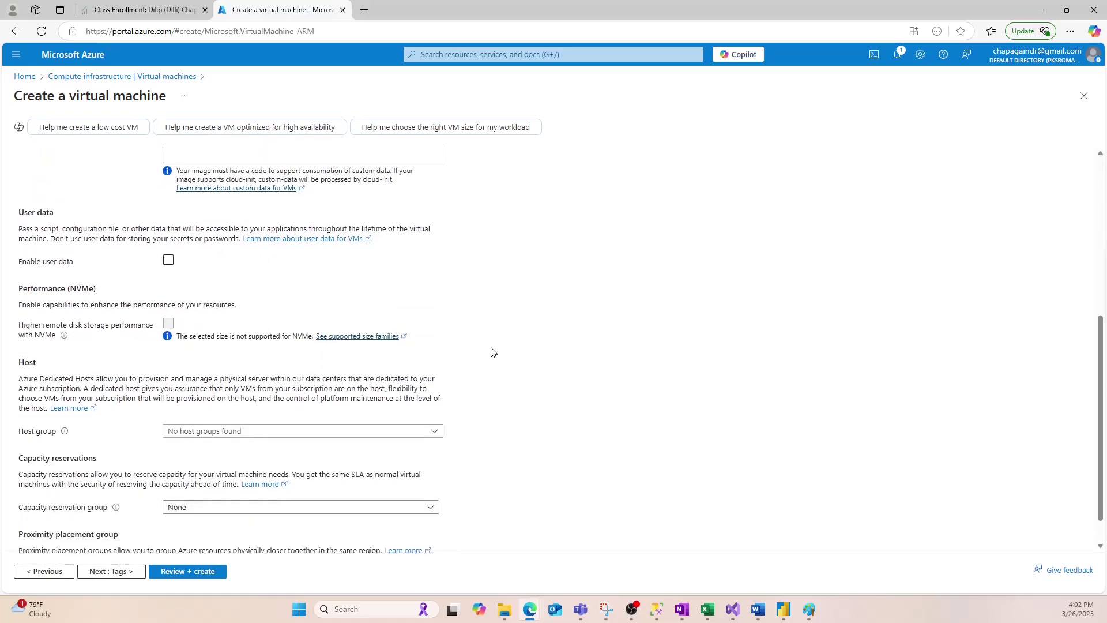
{"action": "scroll", "coordinate": [493, 351], "scroll_direction": "up", "scroll_amount": 8}
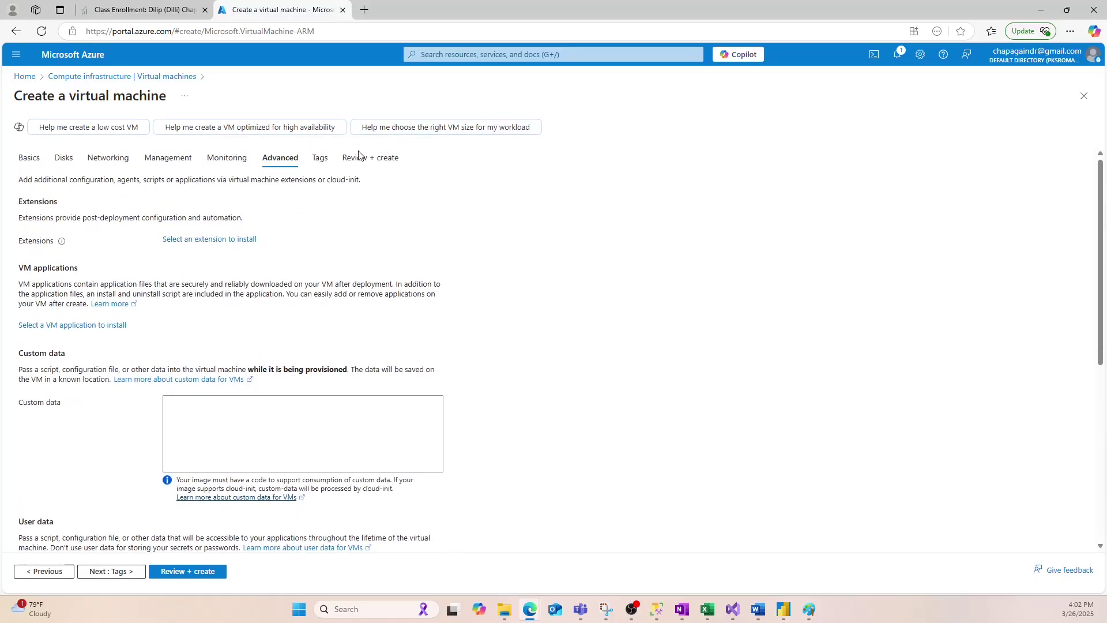
{"action": "left_click", "coordinate": [364, 156]}
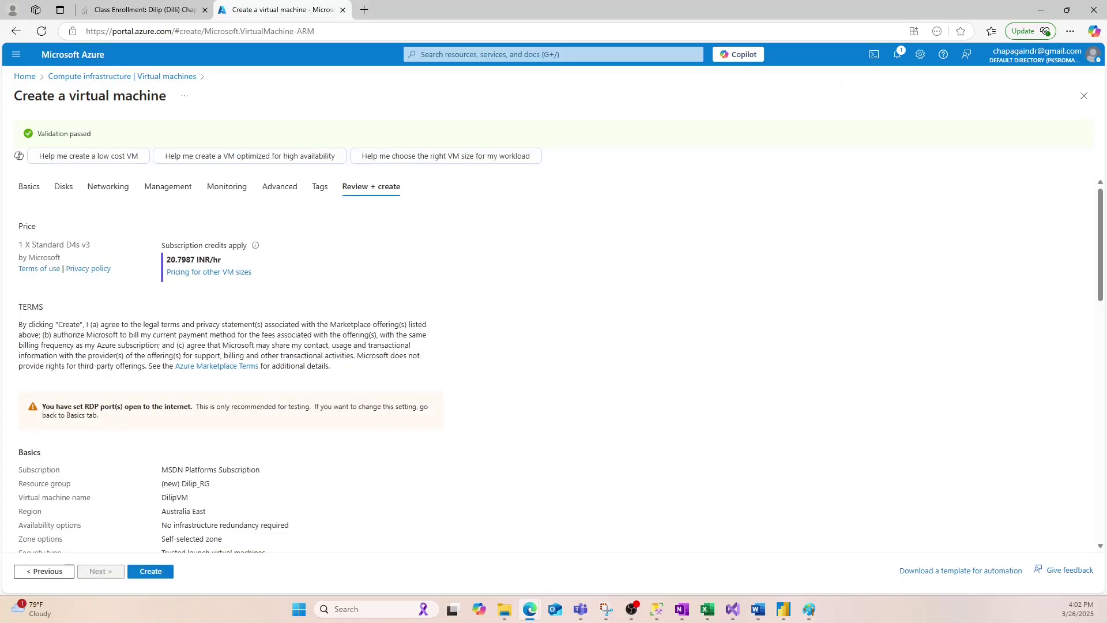
Create the virtual machine and bring the Paint migration plan back on screen
{"action": "left_click", "coordinate": [152, 570]}
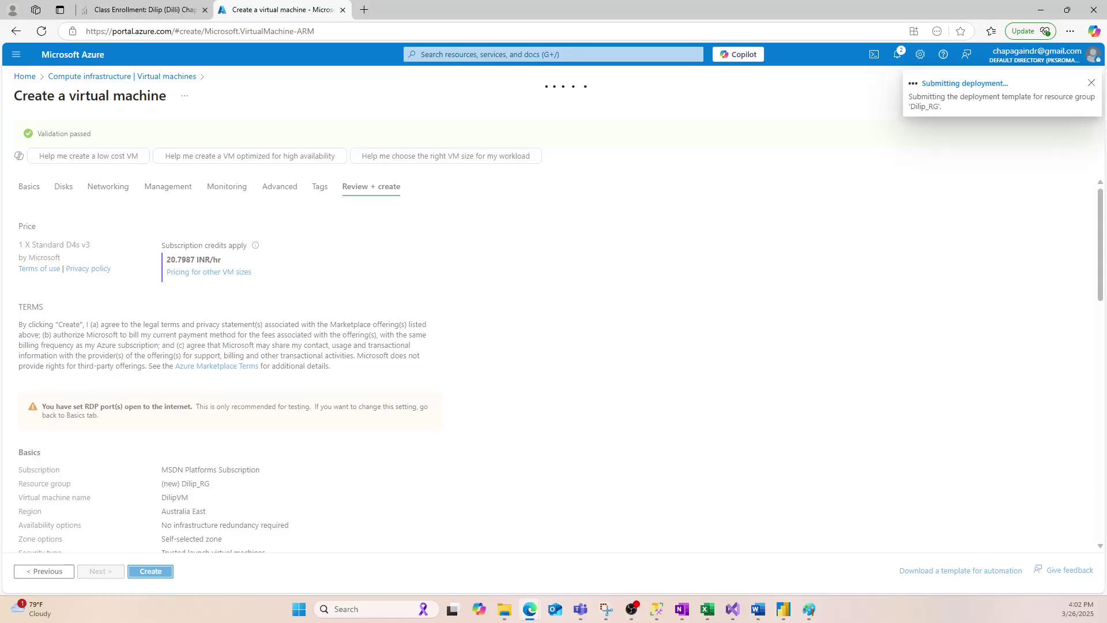
{"action": "left_click", "coordinate": [808, 609]}
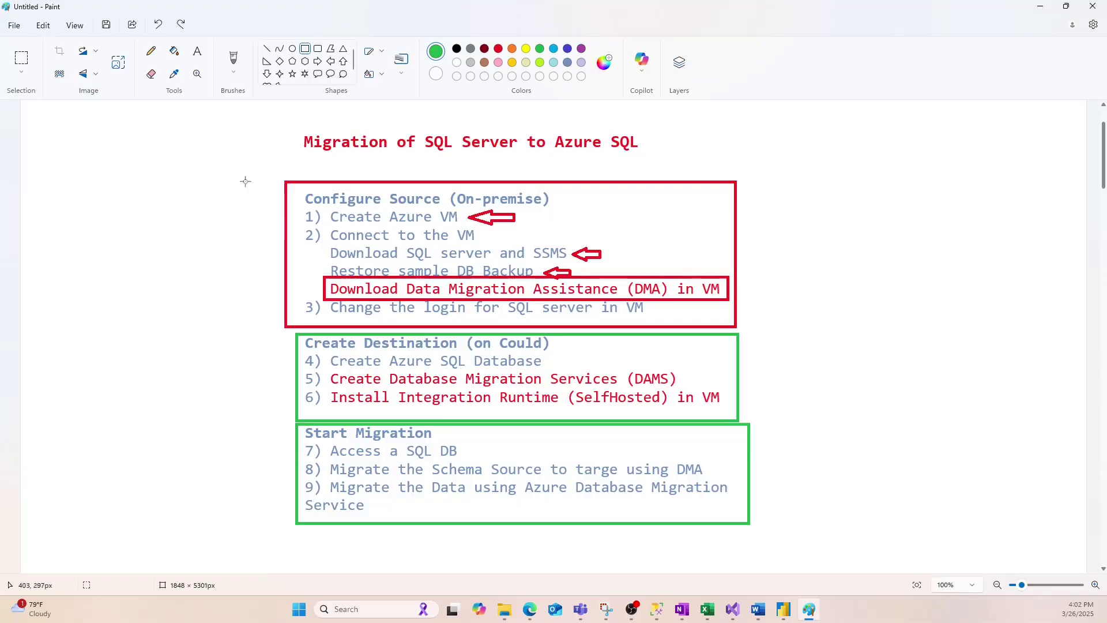
Draw a black right arrow beside Configure Source, undoing a misplaced arrow
{"action": "left_click", "coordinate": [317, 61]}
{"action": "left_click_drag", "start_coordinate": [233, 235], "coordinate": [276, 268]}
{"action": "left_click", "coordinate": [456, 49]}
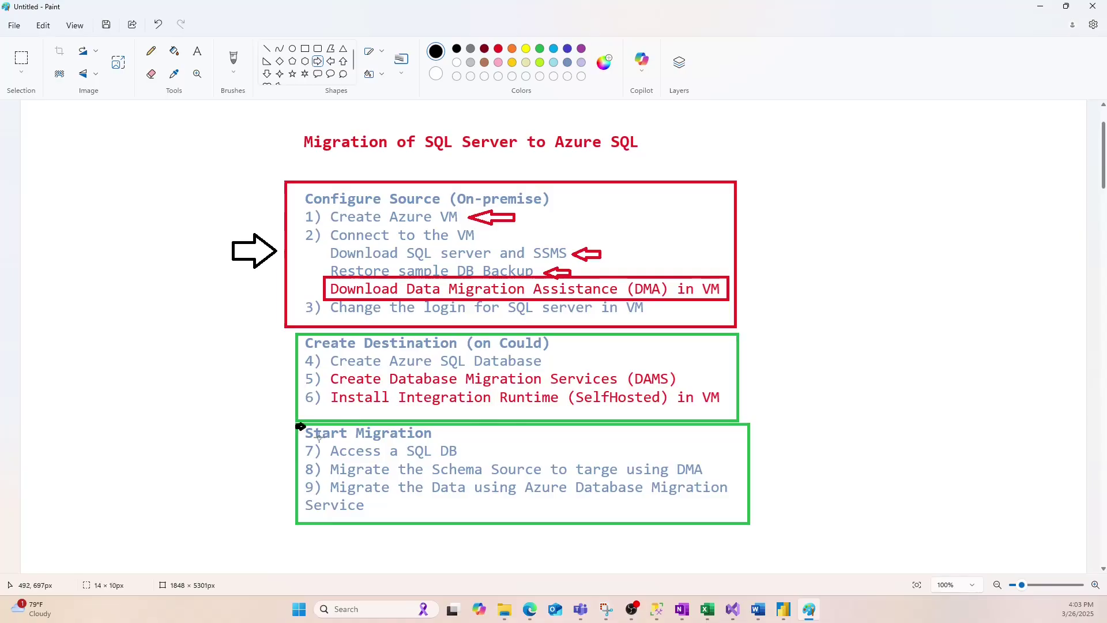
{"action": "left_click_drag", "start_coordinate": [297, 425], "coordinate": [638, 504]}
{"action": "key", "text": "ctrl+z"}
Outline the Start Migration box in black and point a left arrow at Create Destination
{"action": "left_click", "coordinate": [305, 49]}
{"action": "mouse_move", "coordinate": [297, 425]}
{"action": "left_mouse_down"}
{"action": "mouse_move", "coordinate": [719, 526]}
{"action": "mouse_move", "coordinate": [750, 523]}
{"action": "left_mouse_up"}
{"action": "left_click", "coordinate": [850, 475]}
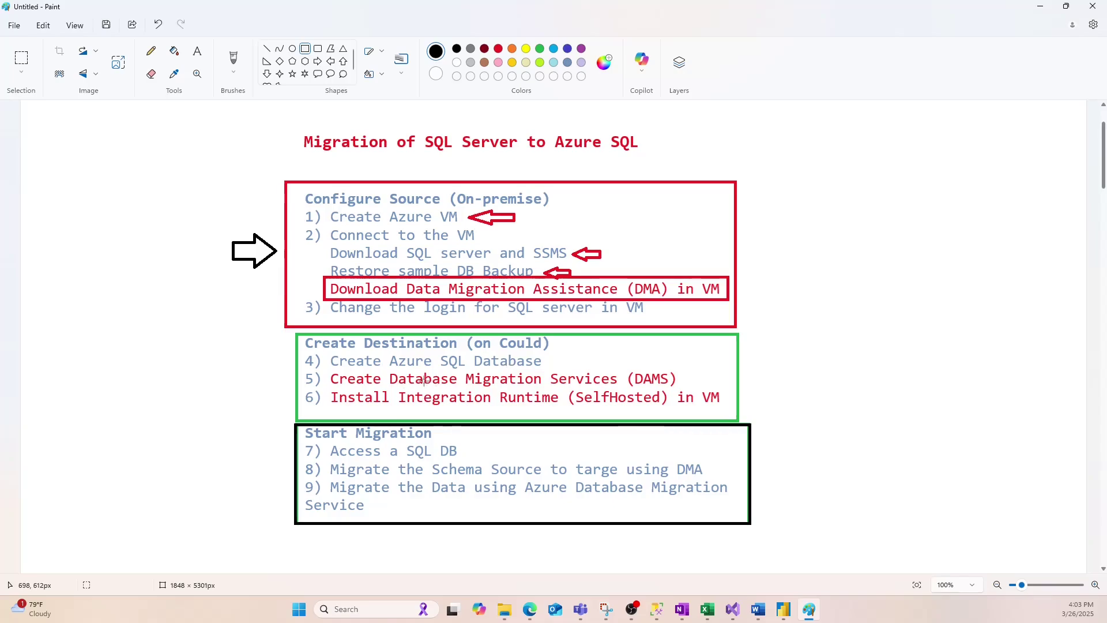
{"action": "left_click", "coordinate": [331, 61]}
{"action": "left_click_drag", "start_coordinate": [742, 354], "coordinate": [804, 394]}
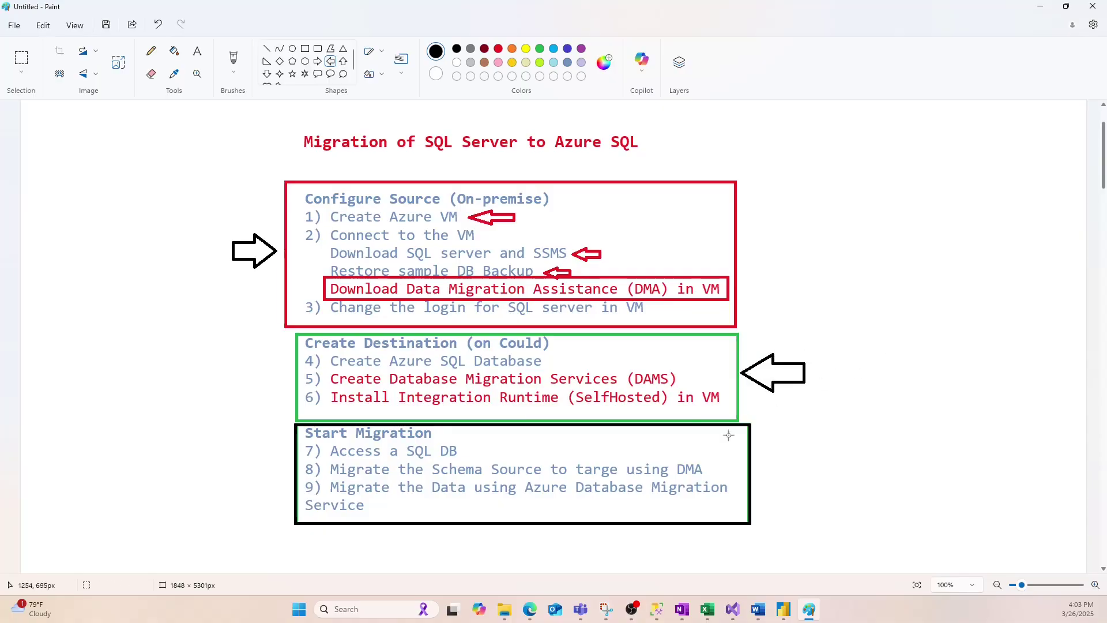
Return to the Azure portal and start a new single SQL database from Azure SQL
{"action": "mouse_move", "coordinate": [530, 598]}
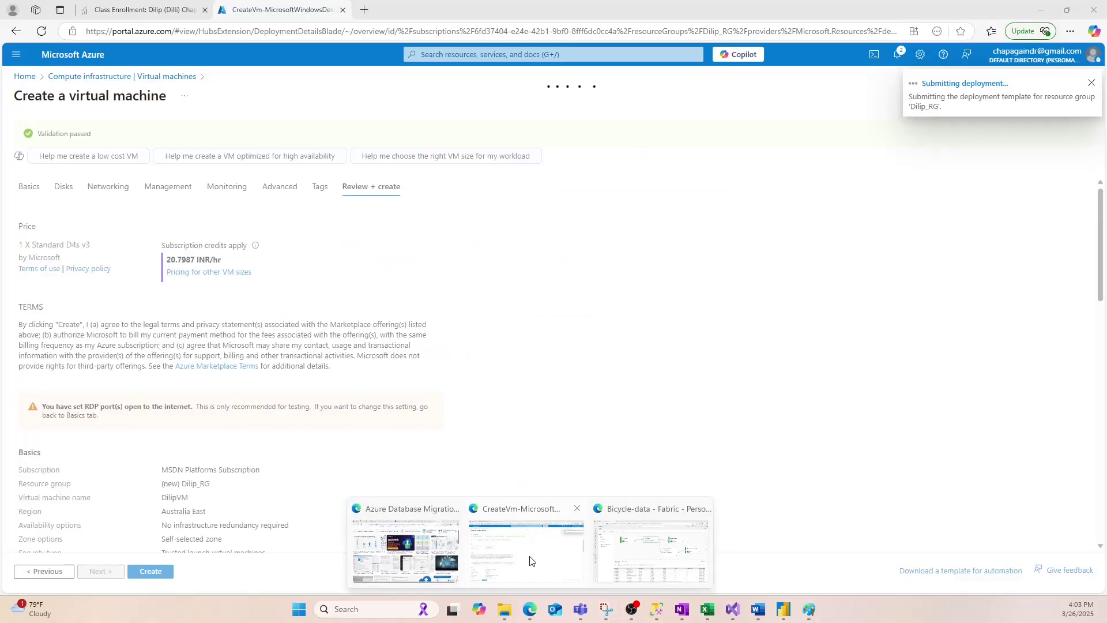
{"action": "left_click", "coordinate": [526, 554]}
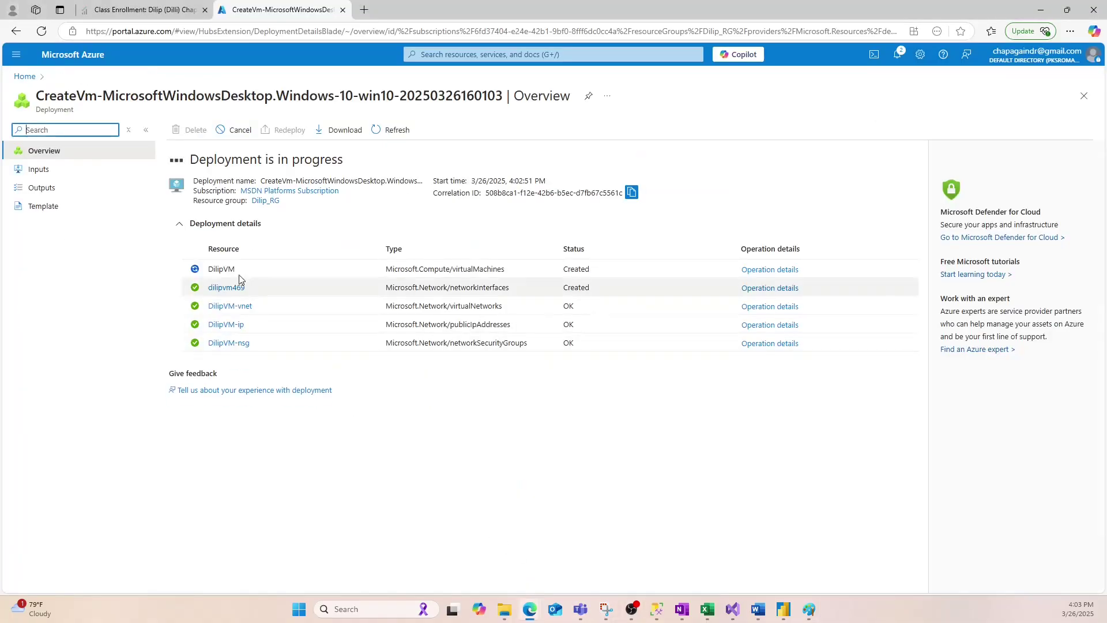
{"action": "left_click", "coordinate": [25, 77]}
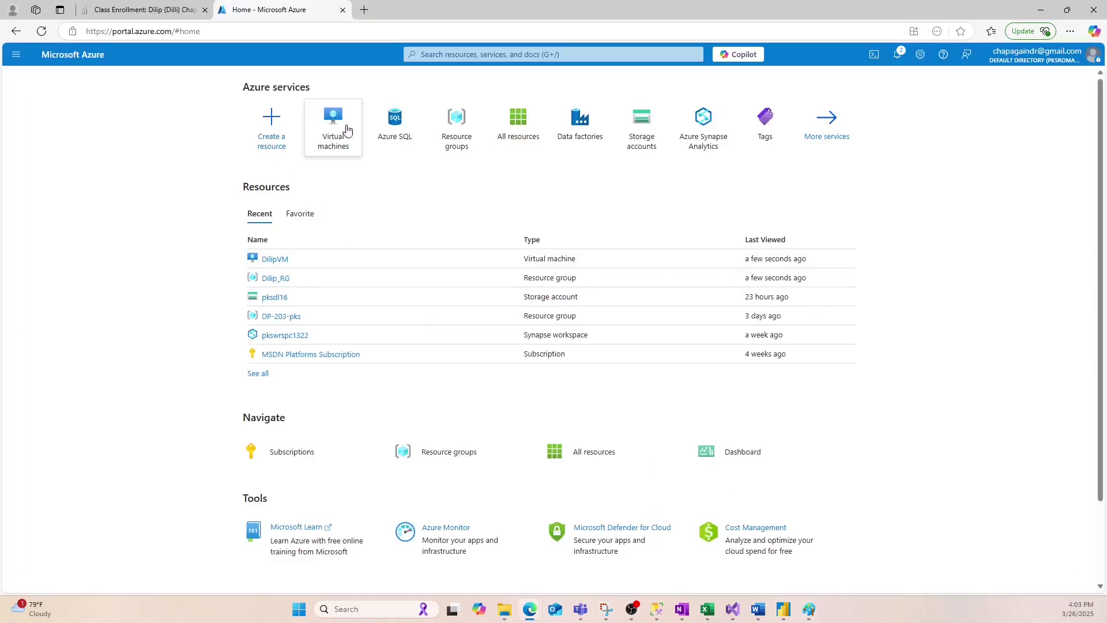
{"action": "left_click", "coordinate": [391, 139]}
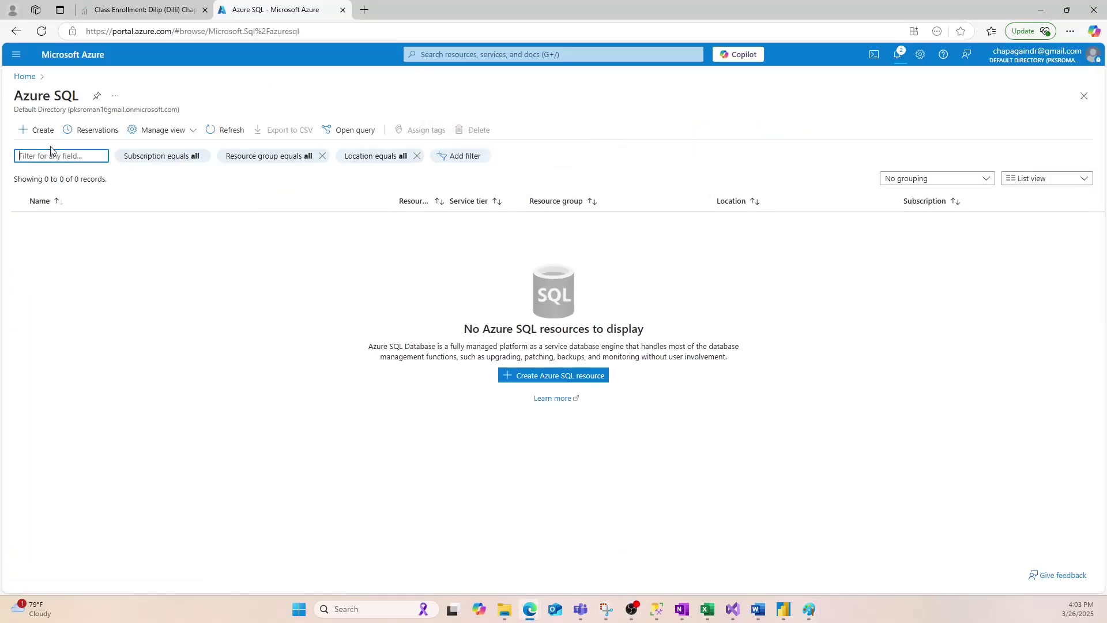
{"action": "left_click", "coordinate": [37, 130]}
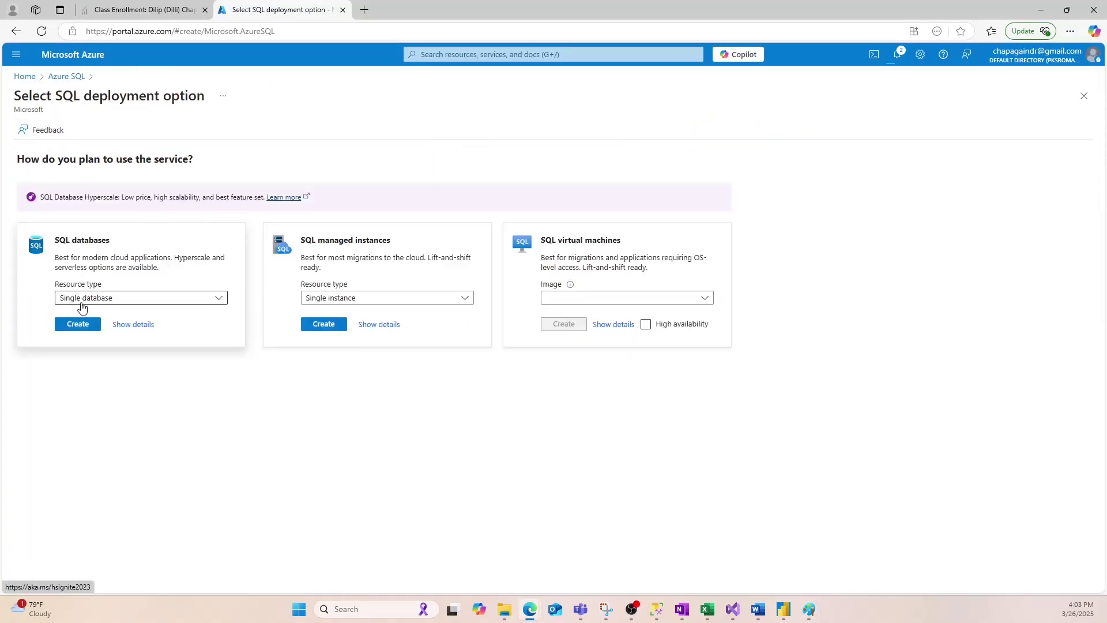
{"action": "left_click", "coordinate": [78, 324]}
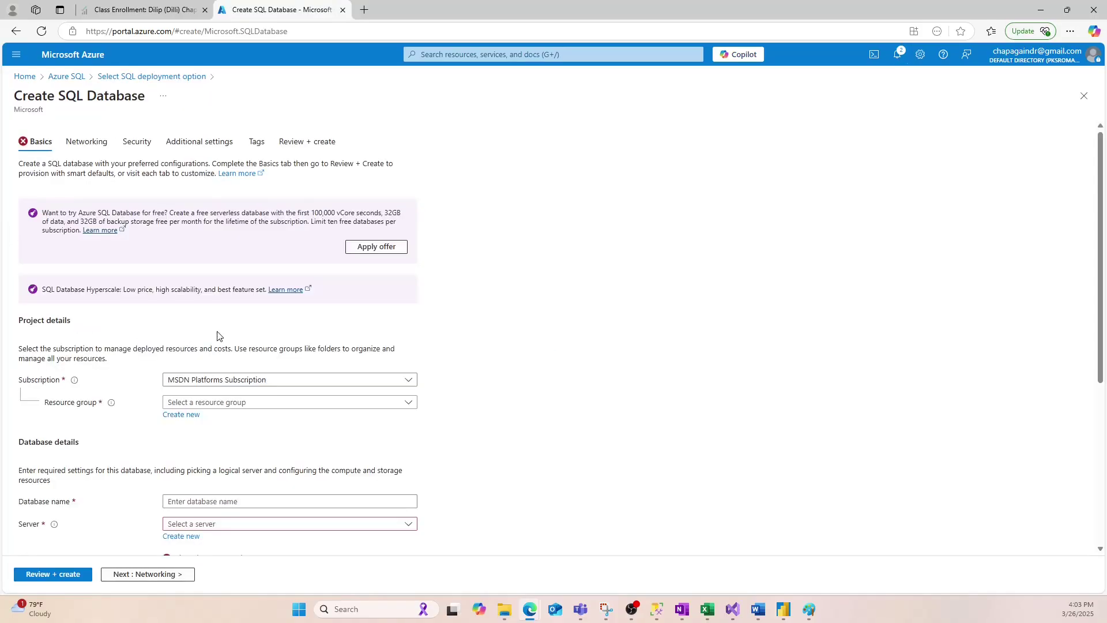
Place the database in the VM's resource group with a name ending in DBforMigration
{"action": "left_click", "coordinate": [225, 402]}
{"action": "left_click", "coordinate": [183, 496]}
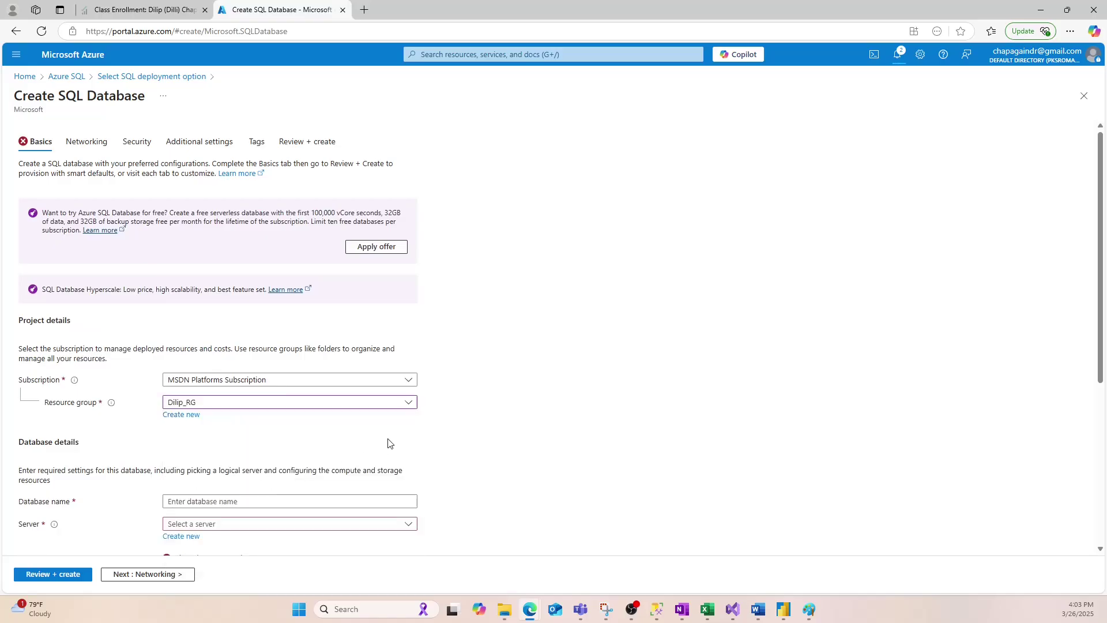
{"action": "scroll", "coordinate": [385, 442], "scroll_direction": "down", "scroll_amount": 3}
{"action": "left_click", "coordinate": [195, 329]}
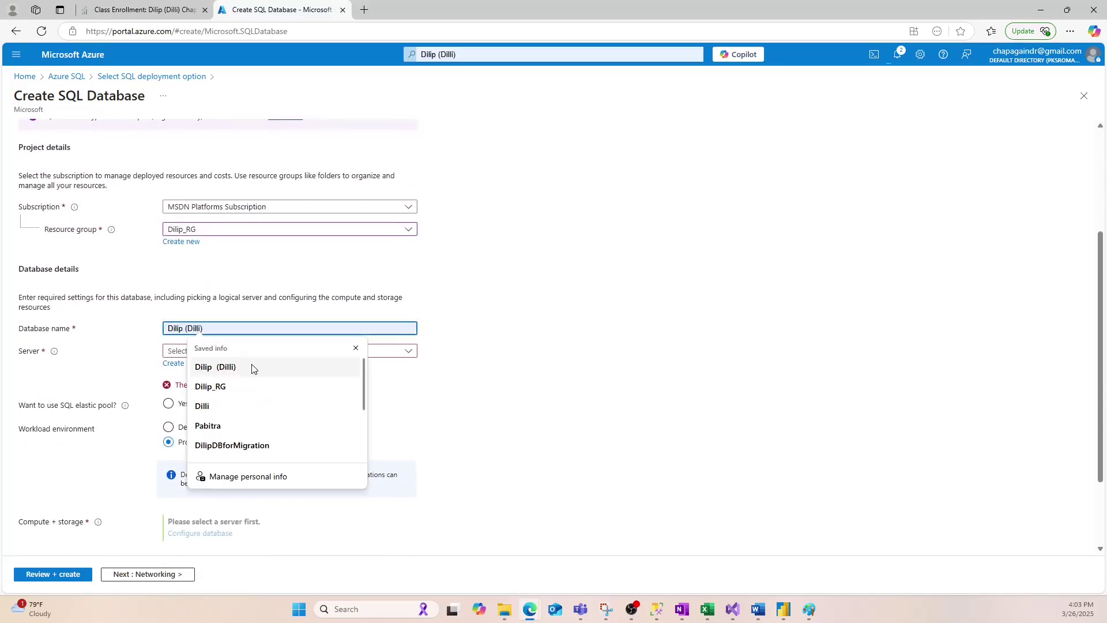
{"action": "type", "text": "Dilip"}
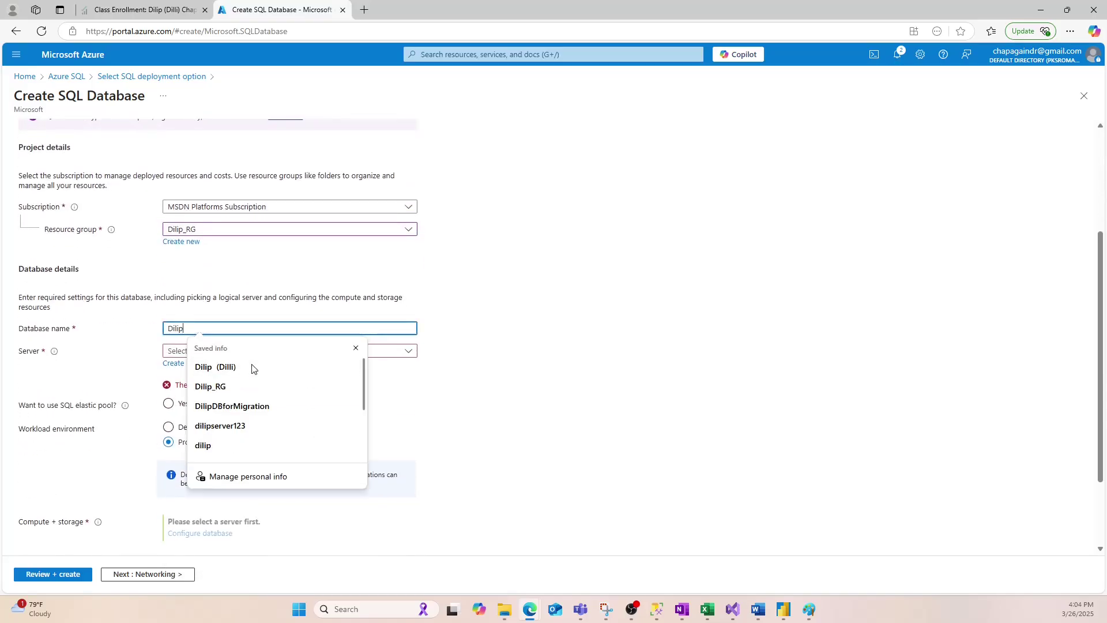
{"action": "type", "text": "DBforMi"}
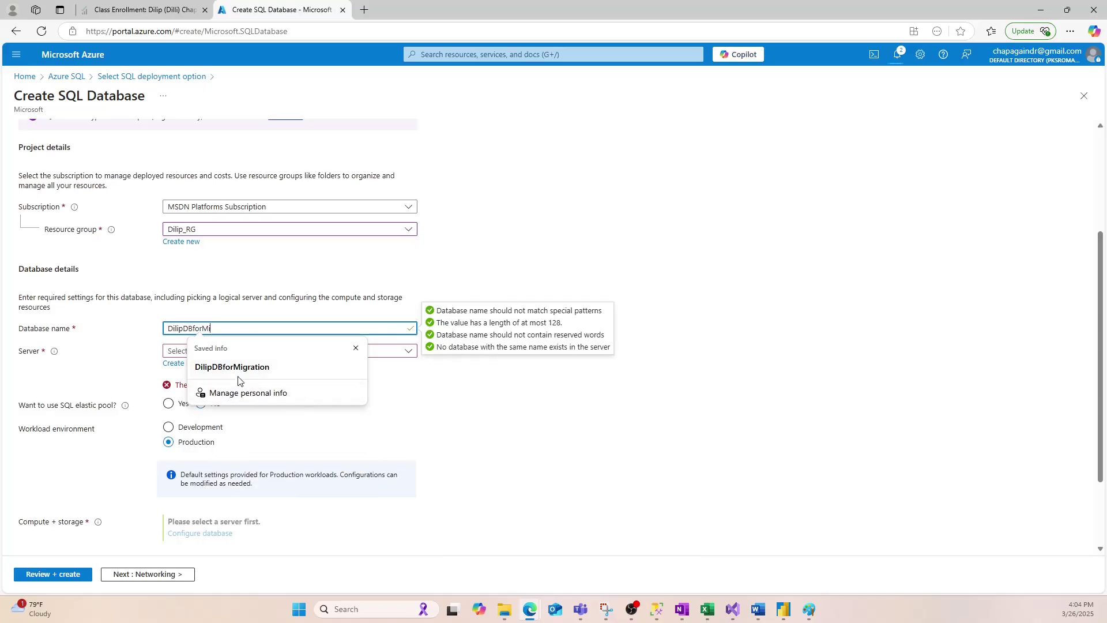
{"action": "left_click", "coordinate": [257, 368]}
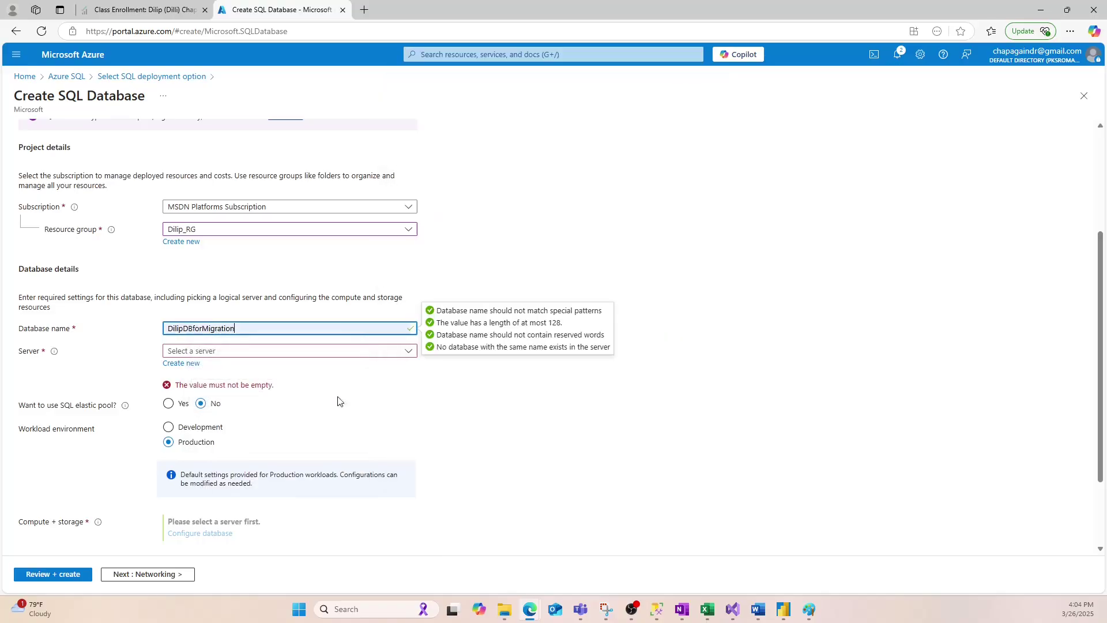
{"action": "left_click", "coordinate": [176, 364]}
Give the new server a lowercase name ending in 'serverformigration' and locate it in Australia East
{"action": "left_click", "coordinate": [191, 214]}
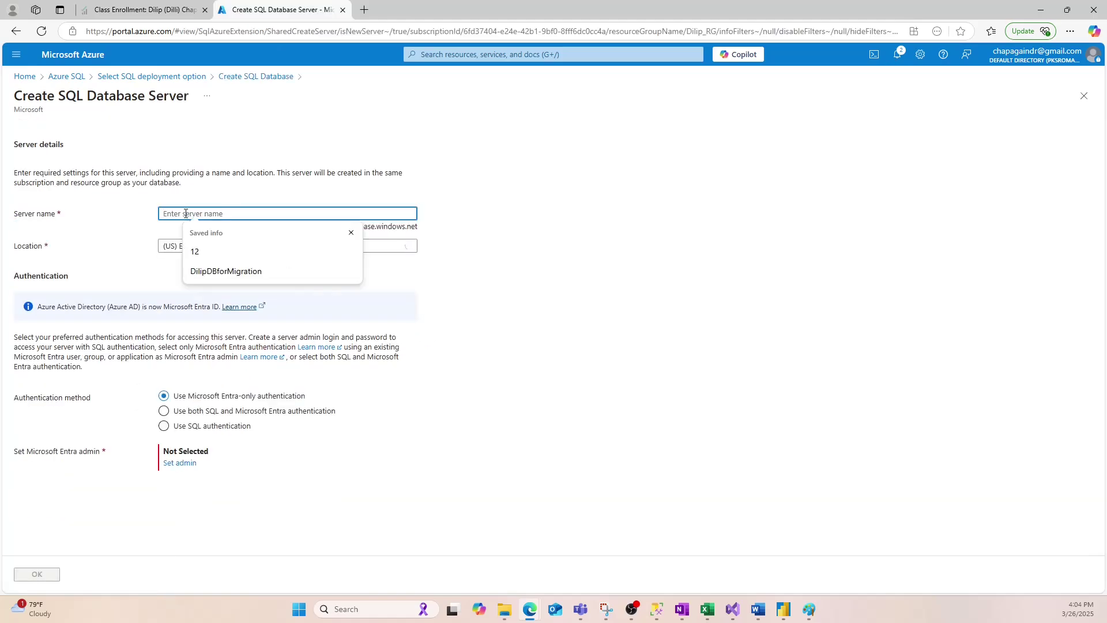
{"action": "type", "text": "Dilip"}
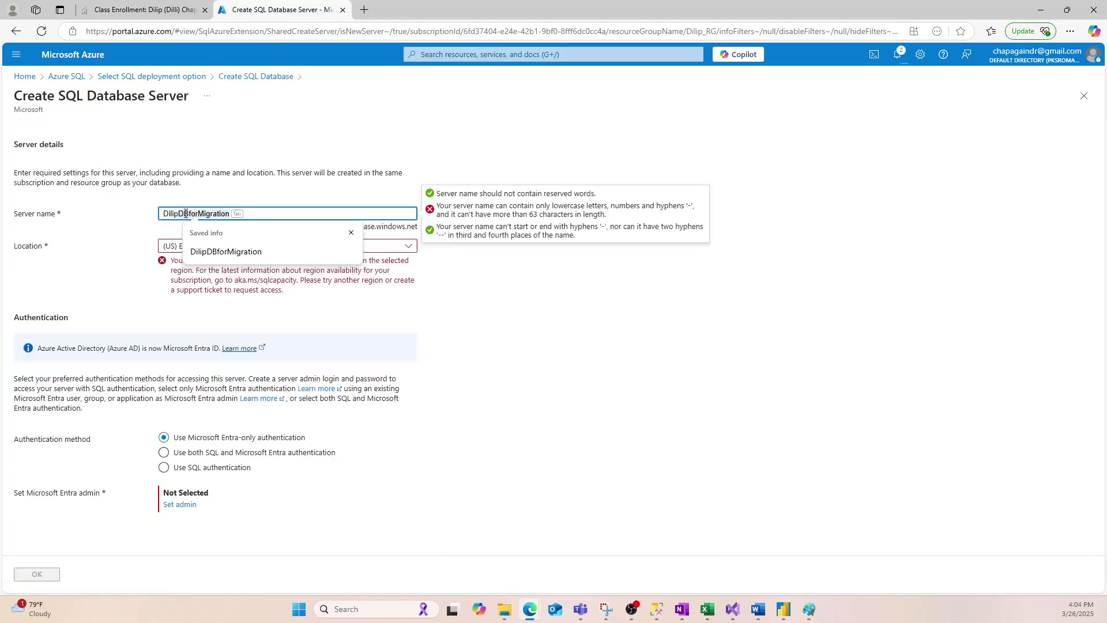
{"action": "type", "text": "Server"}
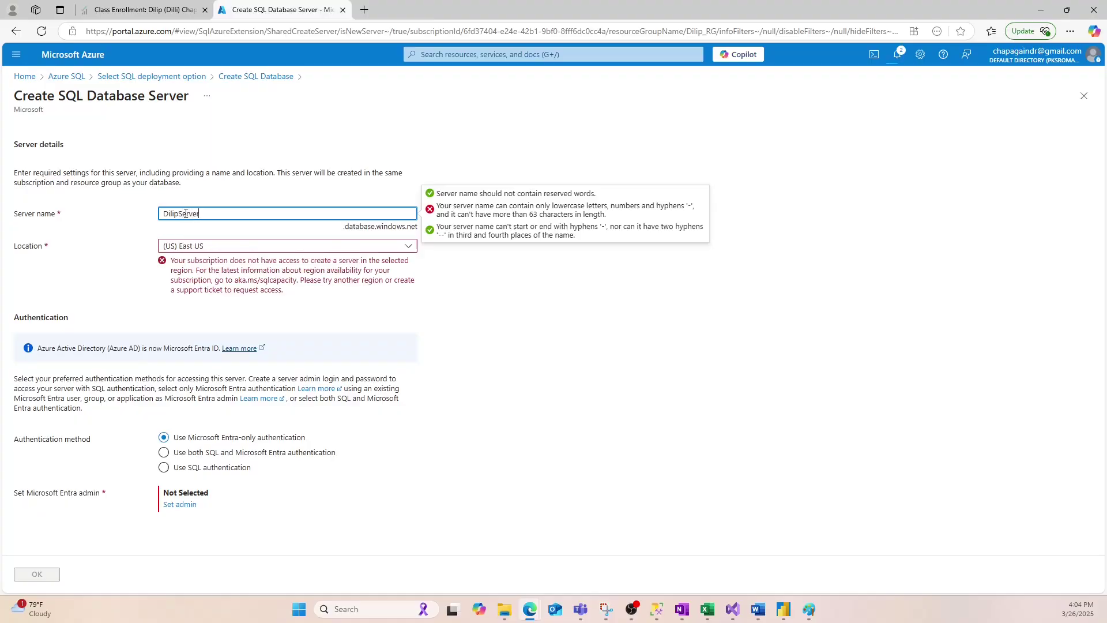
{"action": "type", "text": "s"}
{"action": "key", "text": "BackSpace"}
{"action": "type", "text": "d"}
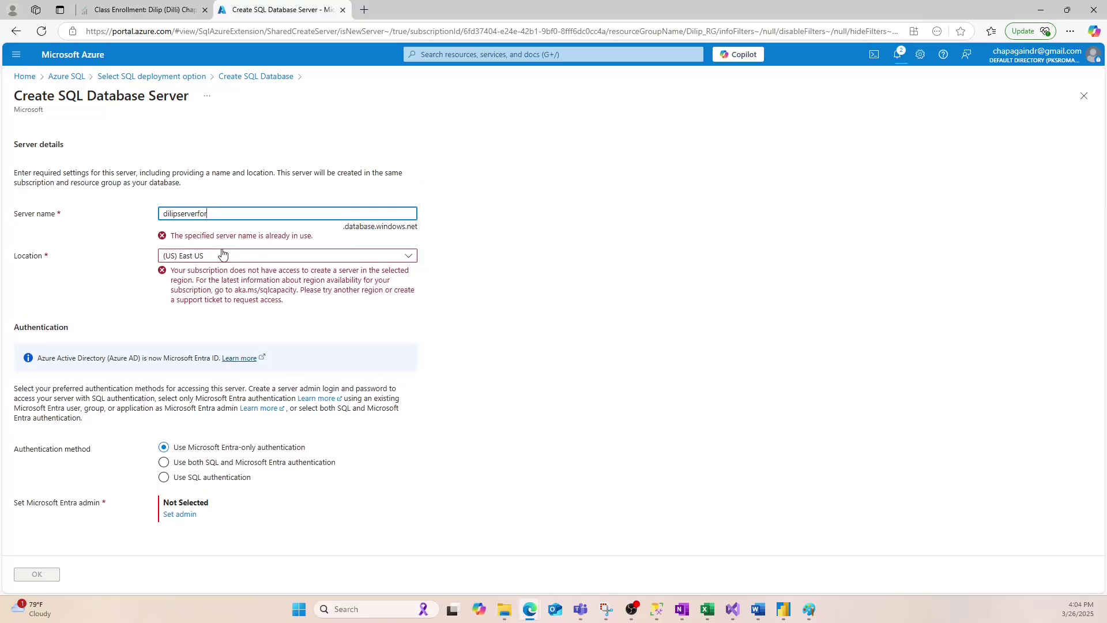
{"action": "type", "text": "formigration"}
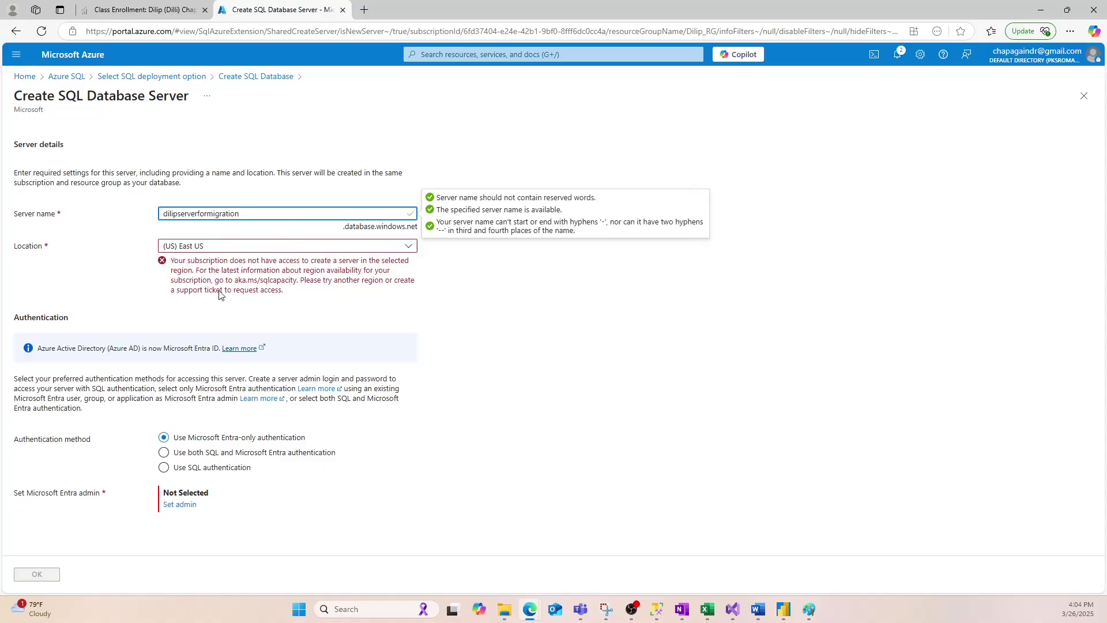
{"action": "left_click", "coordinate": [209, 248]}
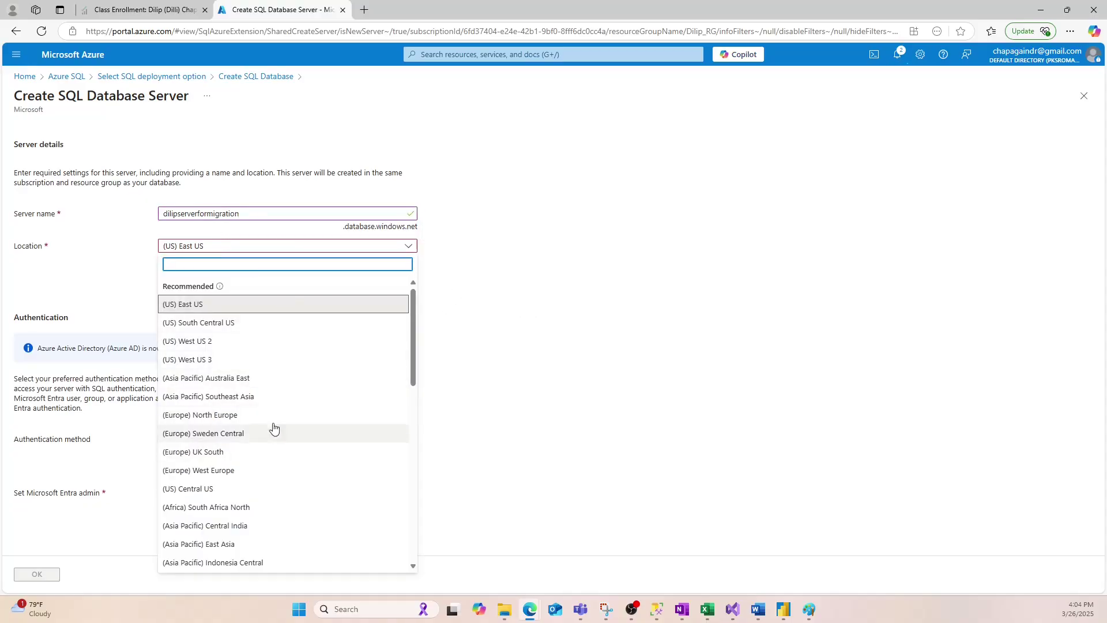
{"action": "left_click", "coordinate": [265, 378]}
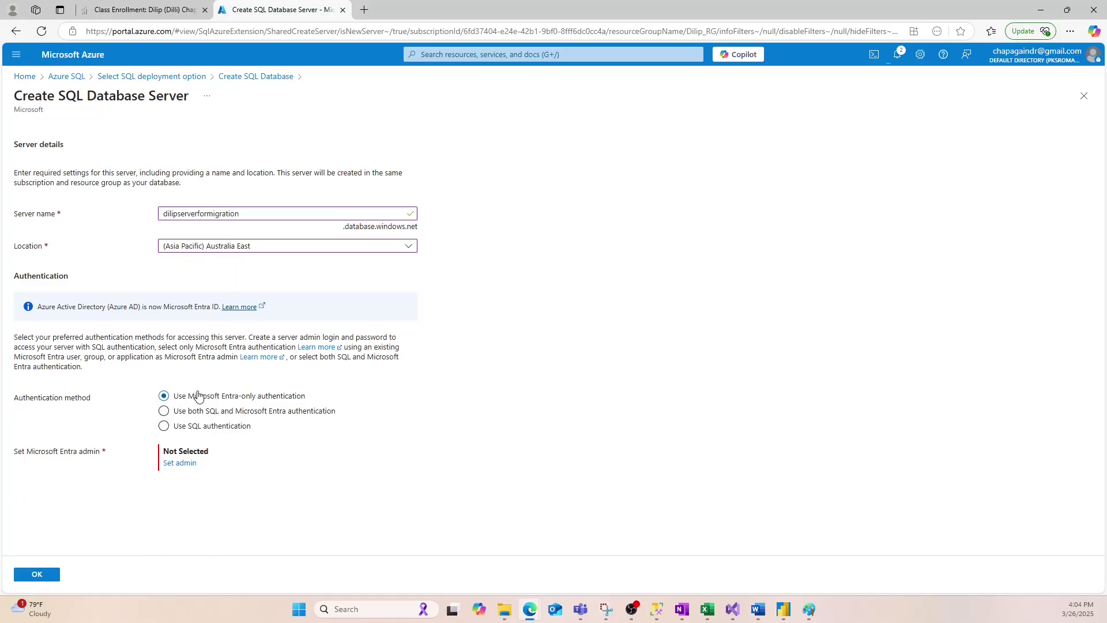
Use SQL authentication with the saved admin login and a confirmed password, then save the server
{"action": "left_click", "coordinate": [164, 427]}
{"action": "left_click", "coordinate": [186, 454]}
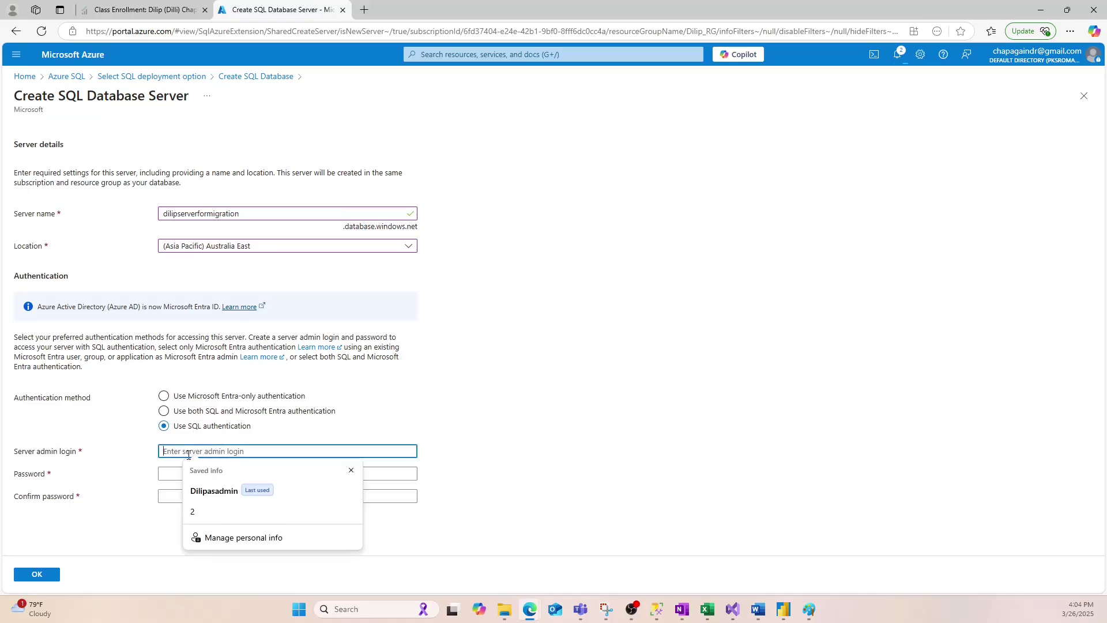
{"action": "left_click", "coordinate": [222, 492]}
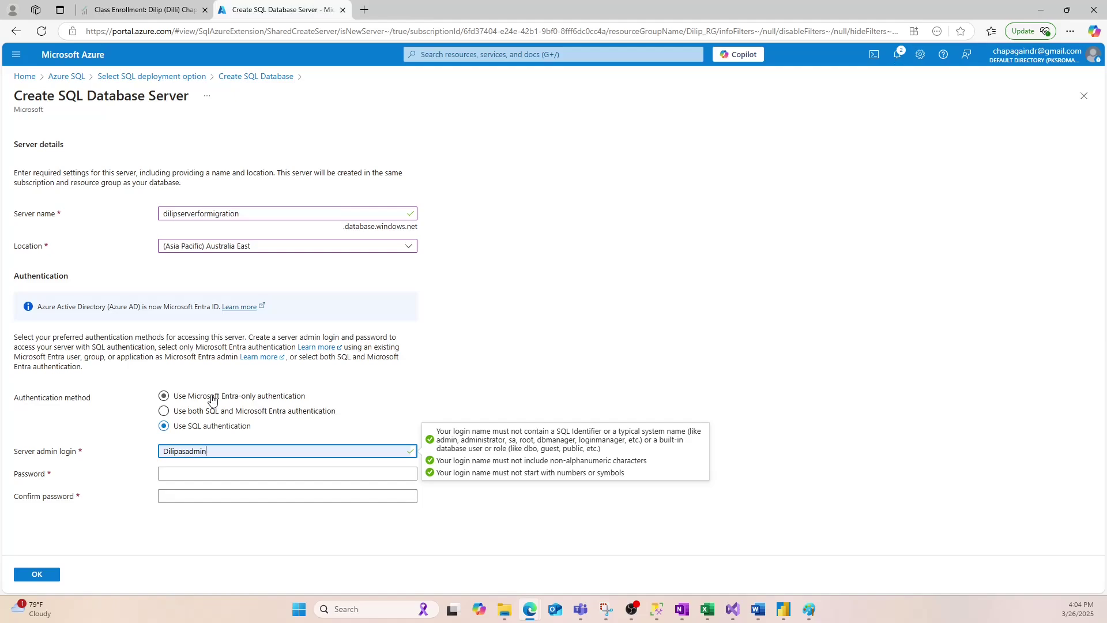
{"action": "left_click", "coordinate": [185, 471]}
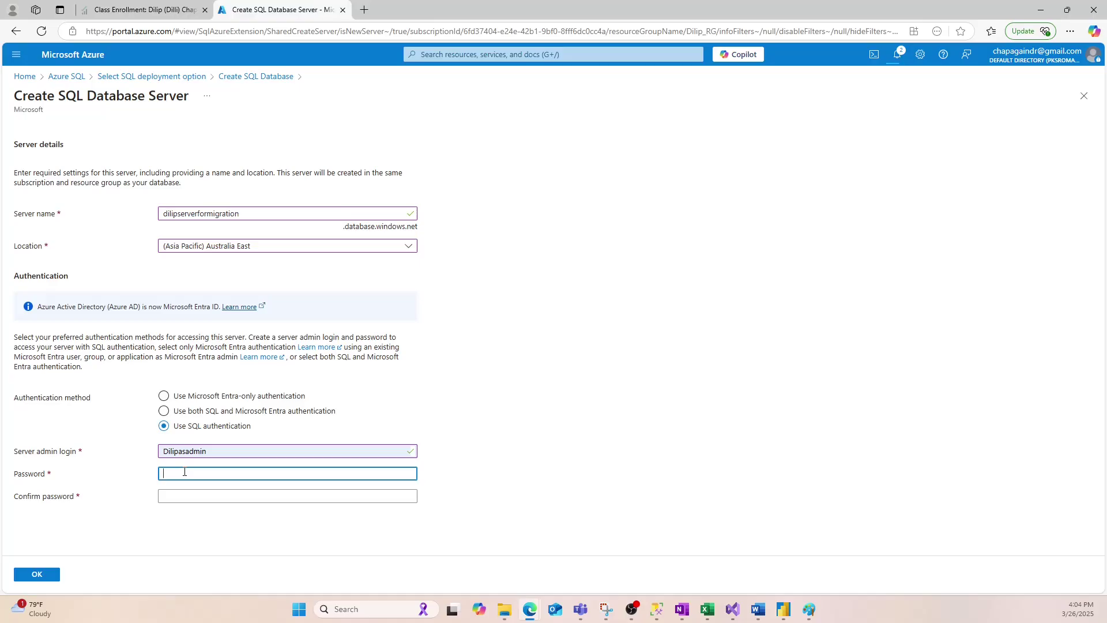
{"action": "type", "text": "•••"}
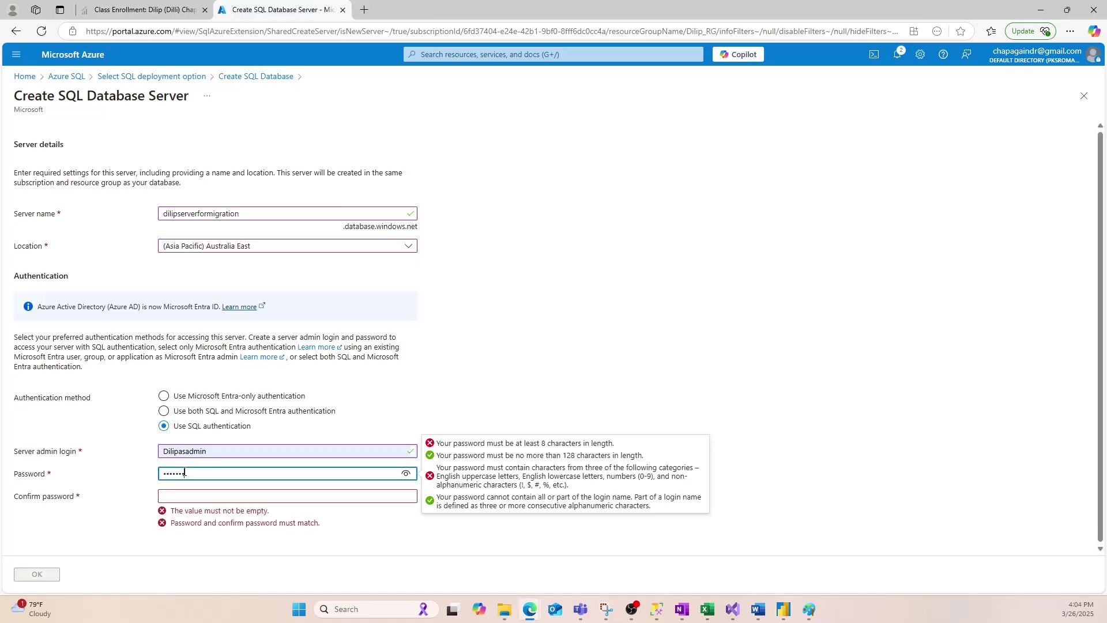
{"action": "left_click", "coordinate": [188, 495]}
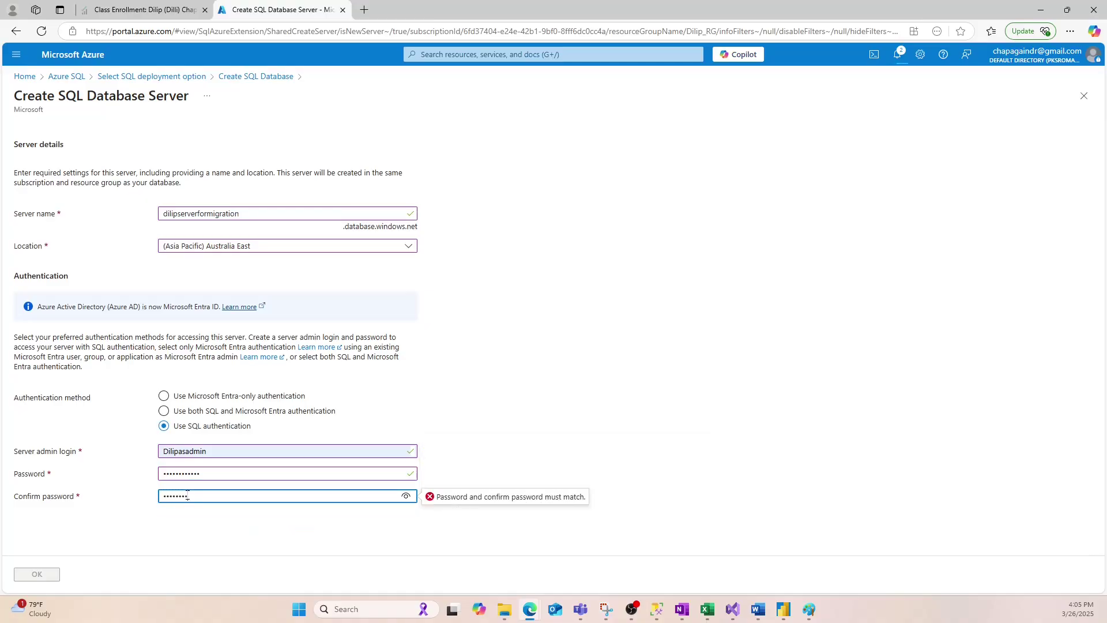
{"action": "type", "text": "••••••••••••"}
{"action": "left_click", "coordinate": [546, 414]}
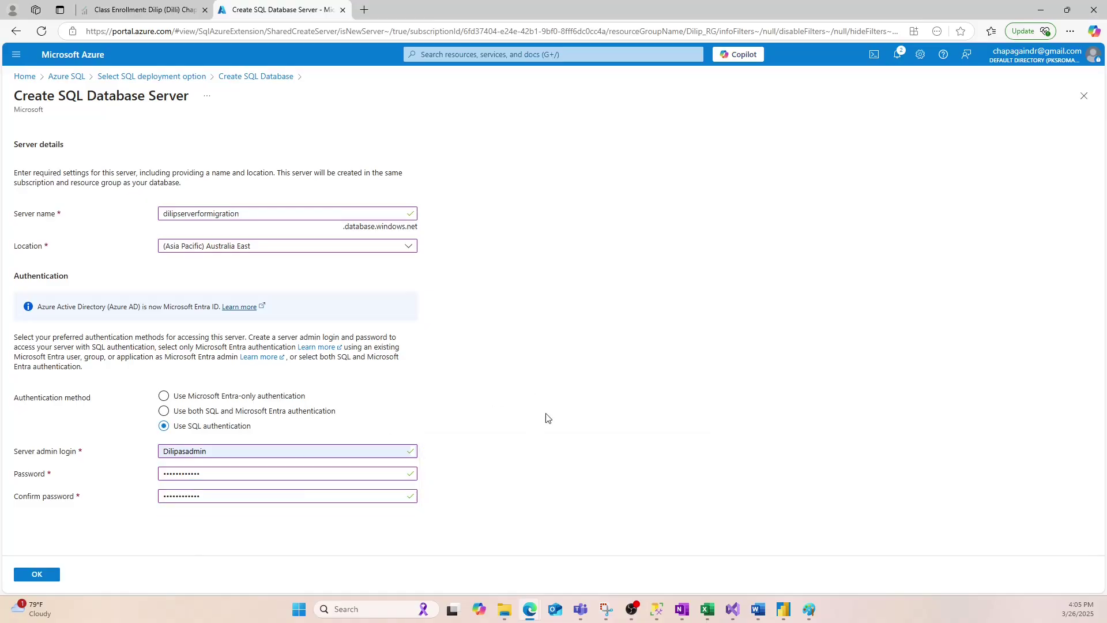
{"action": "left_click", "coordinate": [56, 571]}
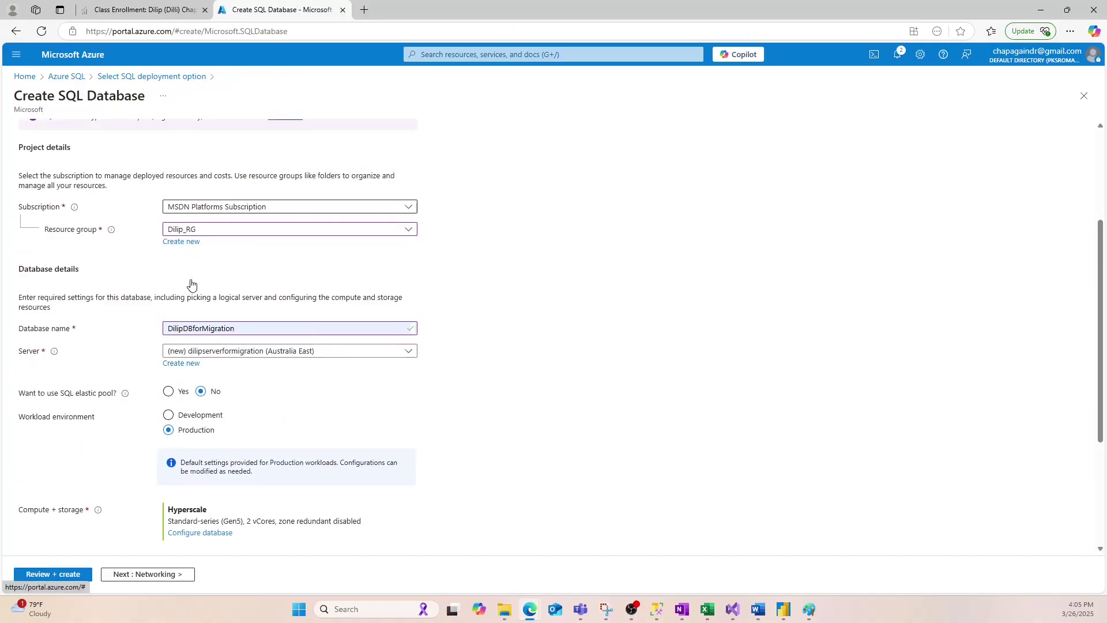
Set the database workload environment to Development
{"action": "scroll", "coordinate": [184, 346], "scroll_direction": "down", "scroll_amount": 8}
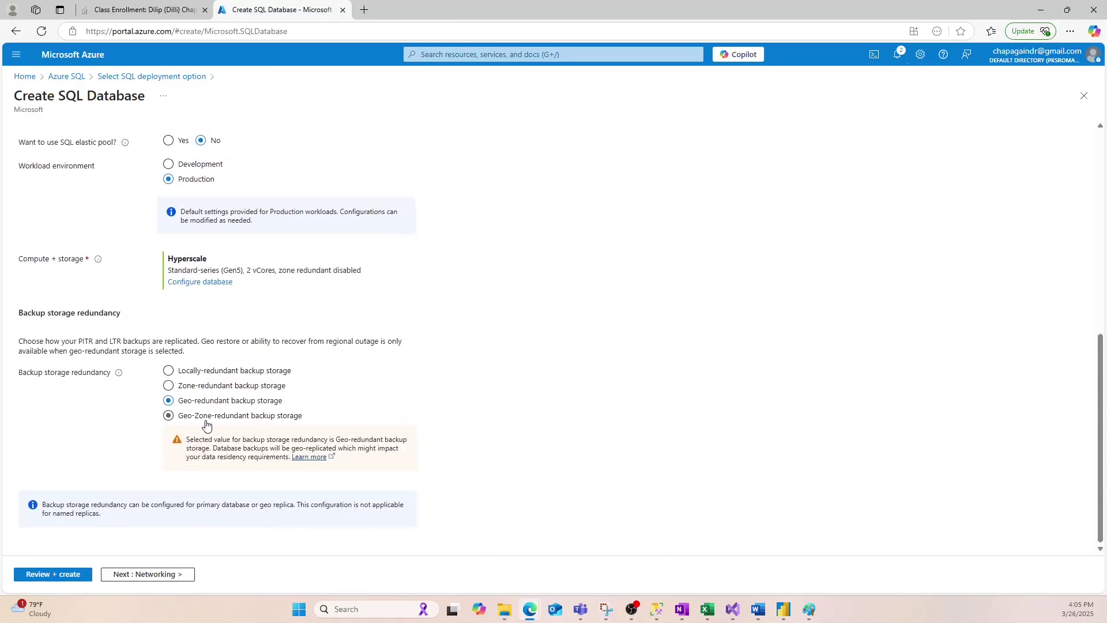
{"action": "scroll", "coordinate": [349, 280], "scroll_direction": "up", "scroll_amount": 10}
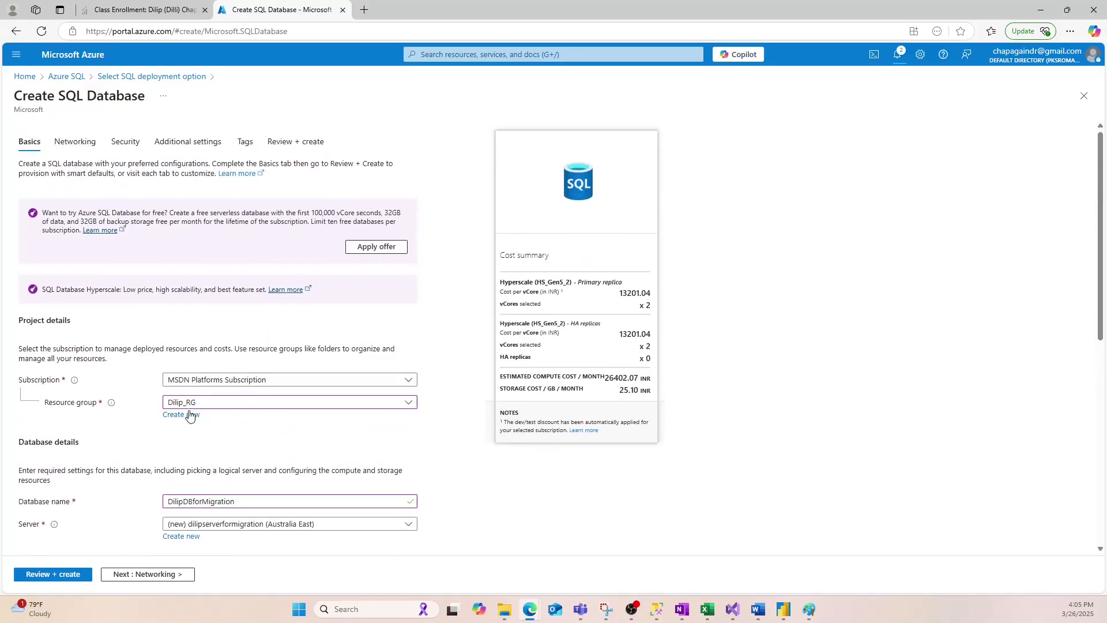
{"action": "scroll", "coordinate": [224, 448], "scroll_direction": "down", "scroll_amount": 2}
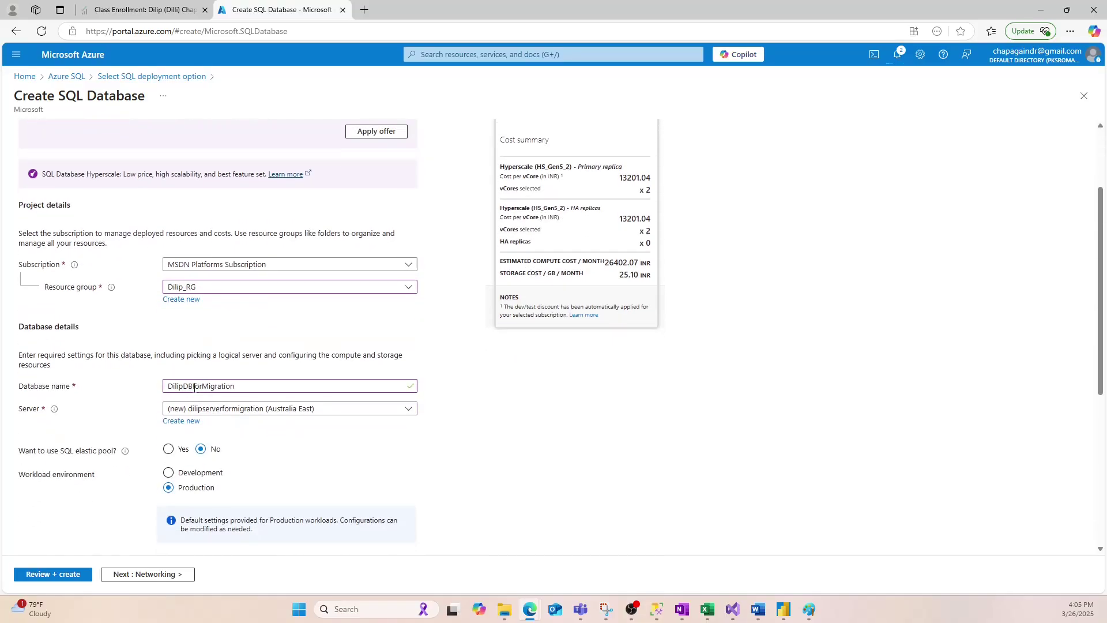
{"action": "scroll", "coordinate": [254, 456], "scroll_direction": "down", "scroll_amount": 2}
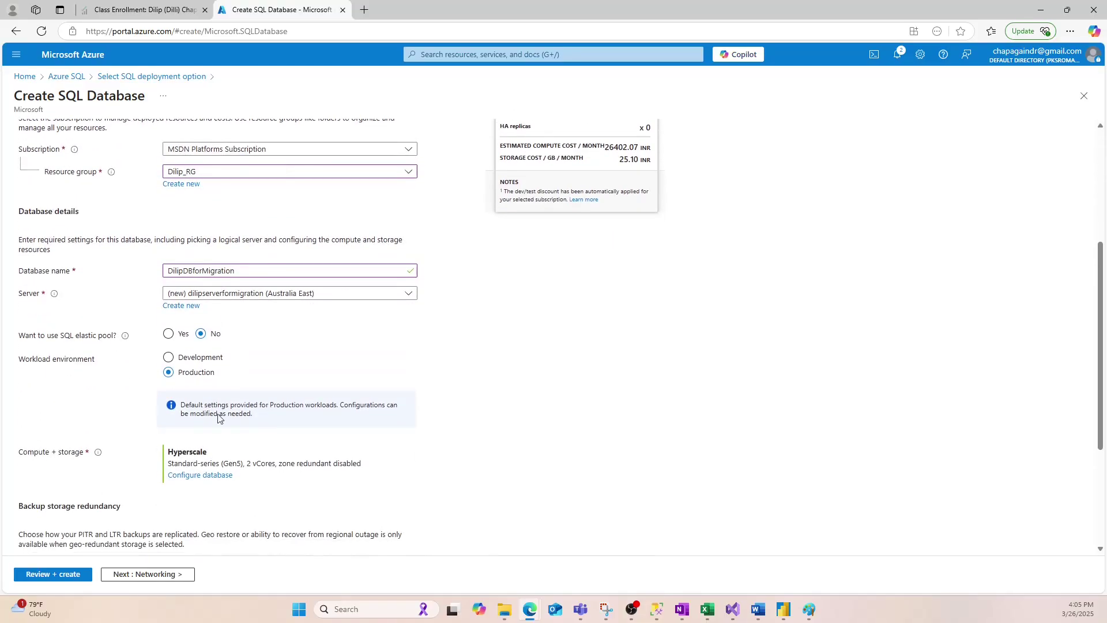
{"action": "left_click", "coordinate": [168, 357]}
Apply provisioned General Purpose compute with 2 vCores and 32 GB storage
{"action": "scroll", "coordinate": [257, 403], "scroll_direction": "down", "scroll_amount": 2}
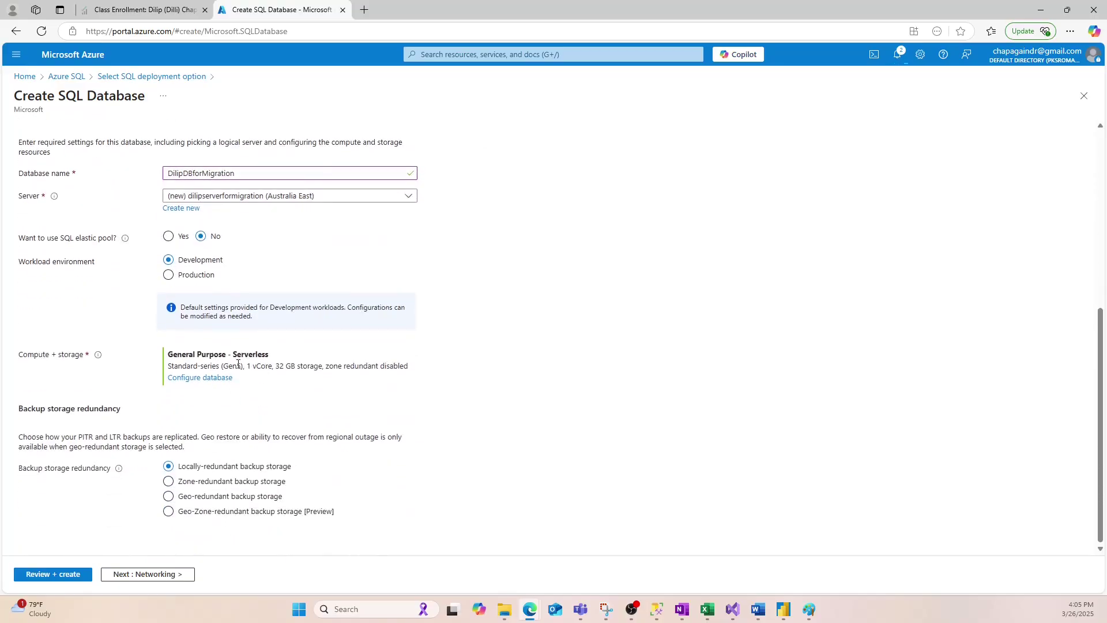
{"action": "left_click", "coordinate": [195, 377]}
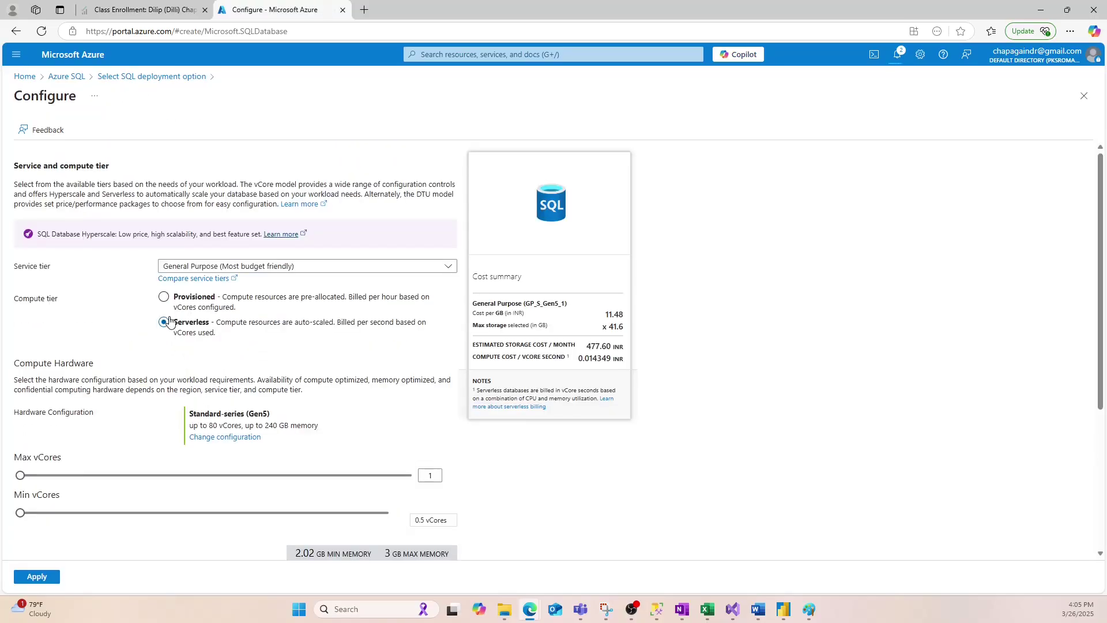
{"action": "left_click", "coordinate": [164, 297]}
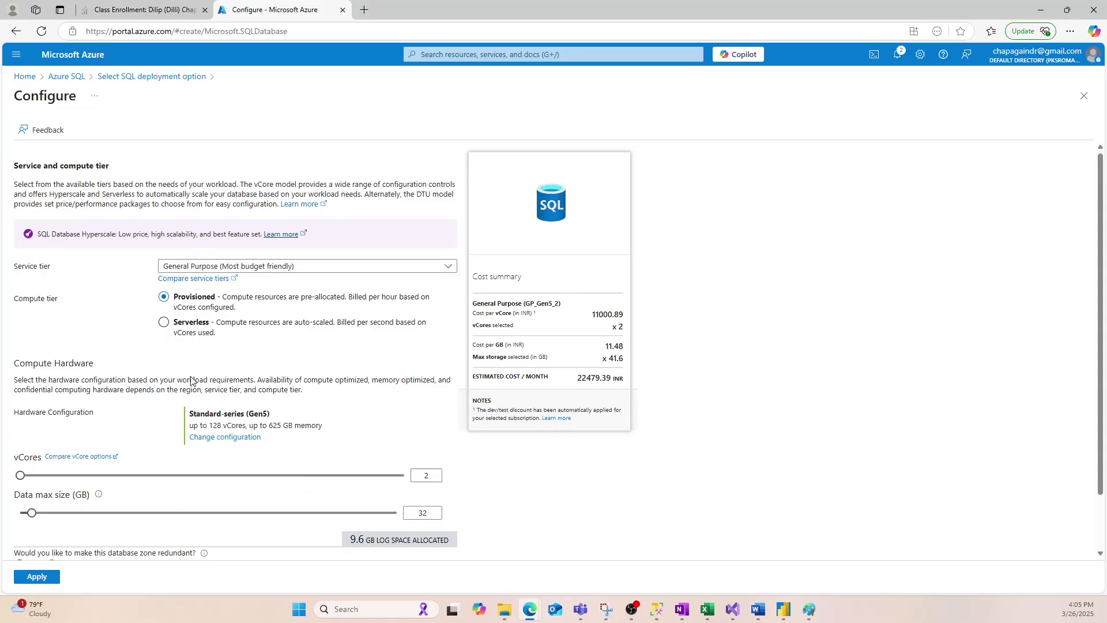
{"action": "scroll", "coordinate": [194, 488], "scroll_direction": "down", "scroll_amount": 1}
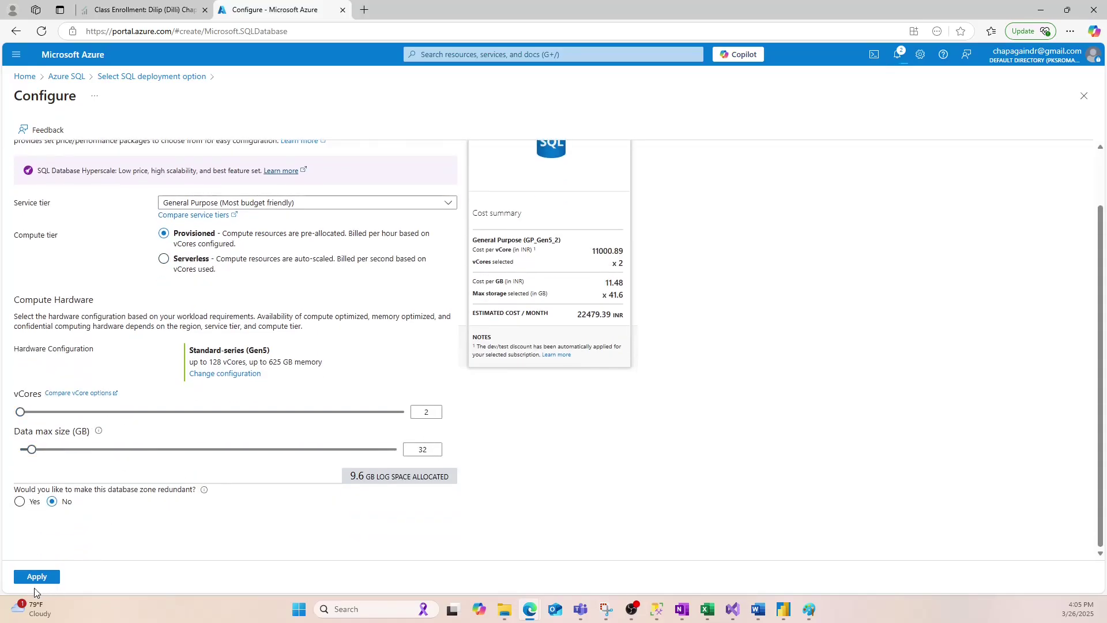
{"action": "left_click", "coordinate": [37, 576]}
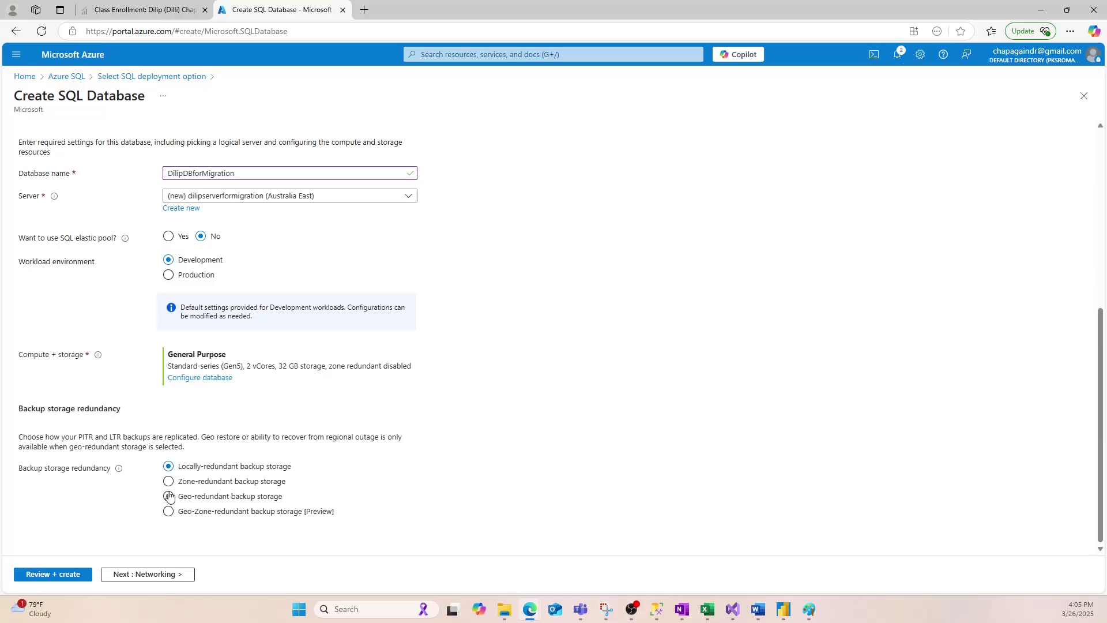
{"action": "scroll", "coordinate": [177, 264], "scroll_direction": "up", "scroll_amount": 5}
{"action": "scroll", "coordinate": [177, 264], "scroll_direction": "up", "scroll_amount": 1}
{"action": "left_click", "coordinate": [81, 141]}
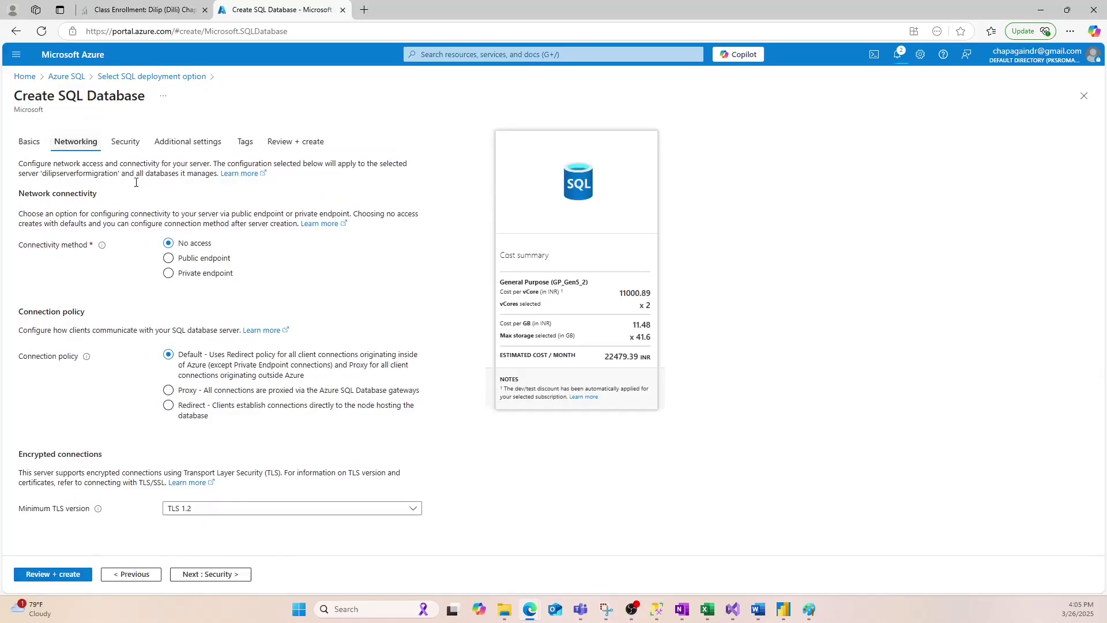
Use a public endpoint, allowing Azure services and the current client IP through the firewall
{"action": "left_click", "coordinate": [168, 259]}
{"action": "left_click", "coordinate": [219, 364]}
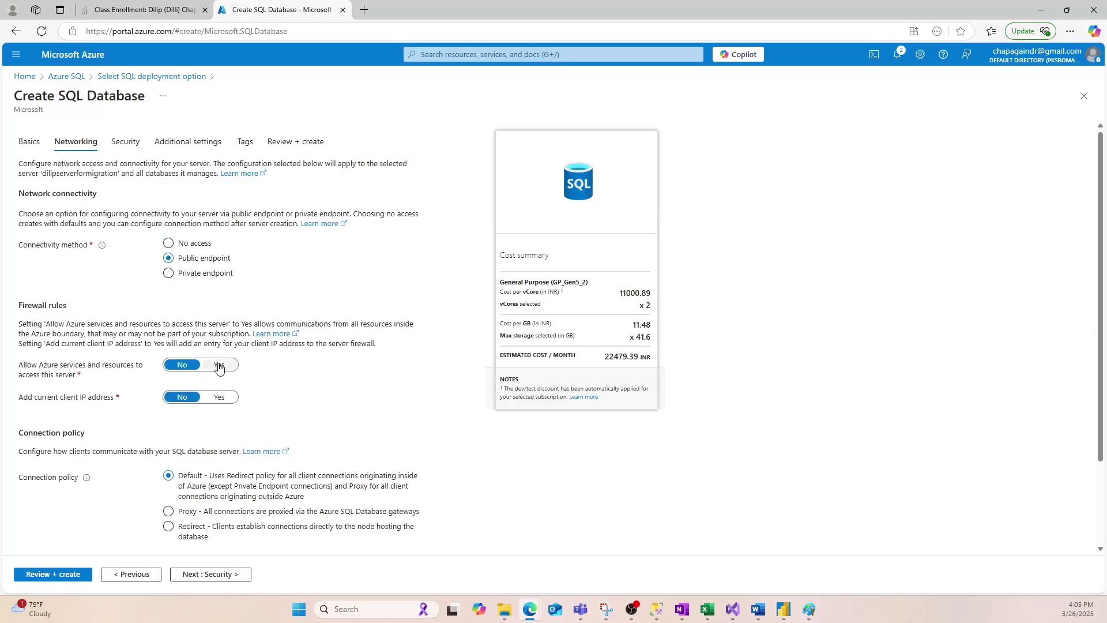
{"action": "left_click", "coordinate": [222, 396]}
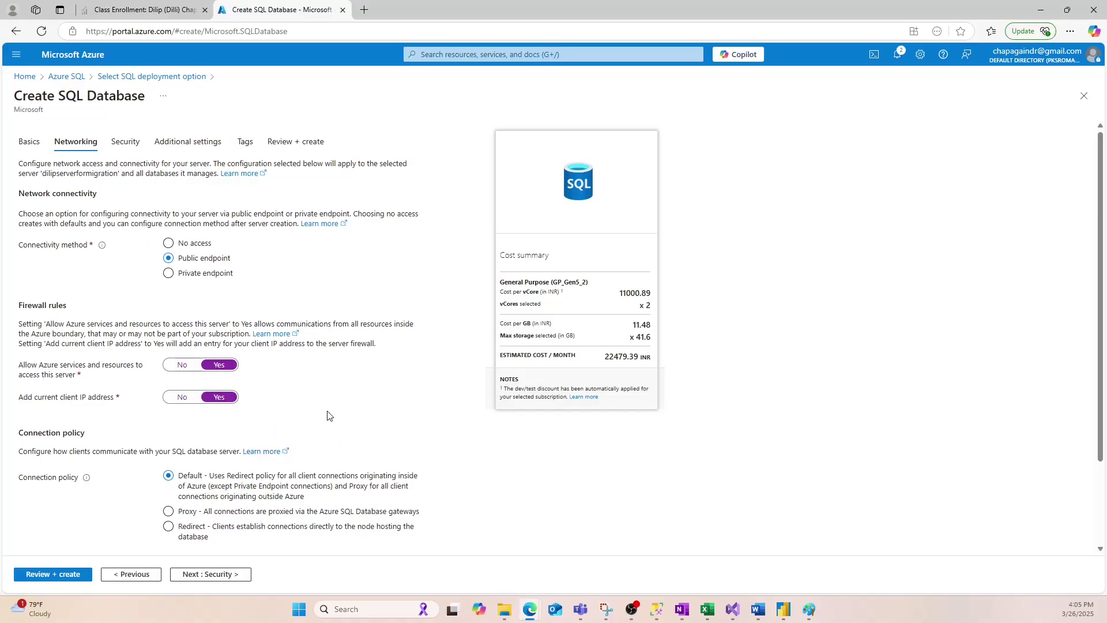
{"action": "scroll", "coordinate": [265, 405], "scroll_direction": "down", "scroll_amount": 2}
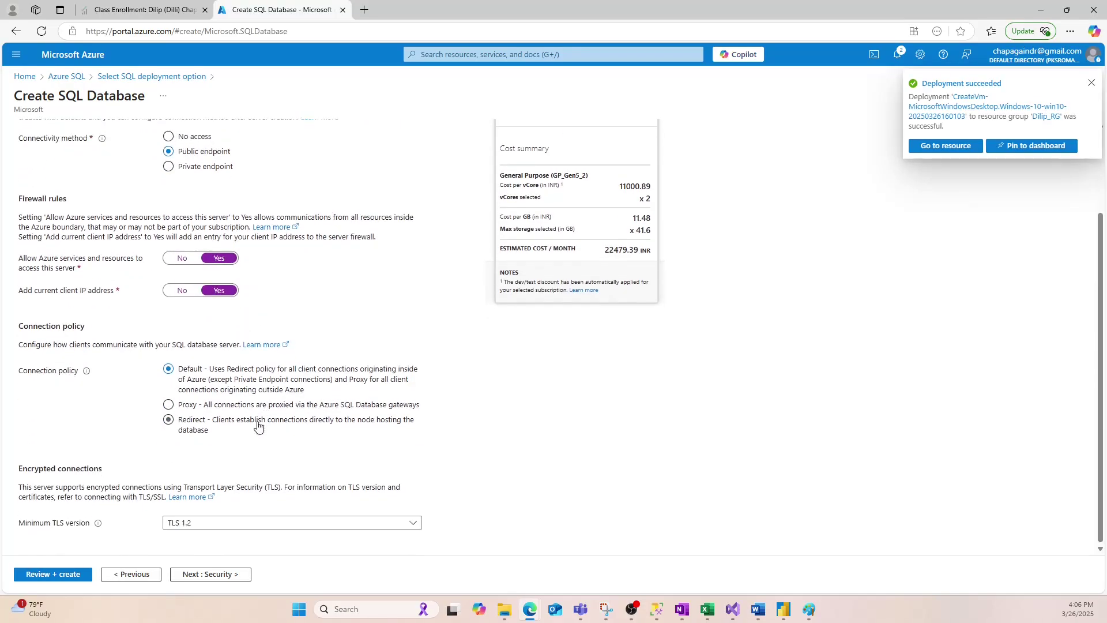
{"action": "scroll", "coordinate": [184, 166], "scroll_direction": "up", "scroll_amount": 2}
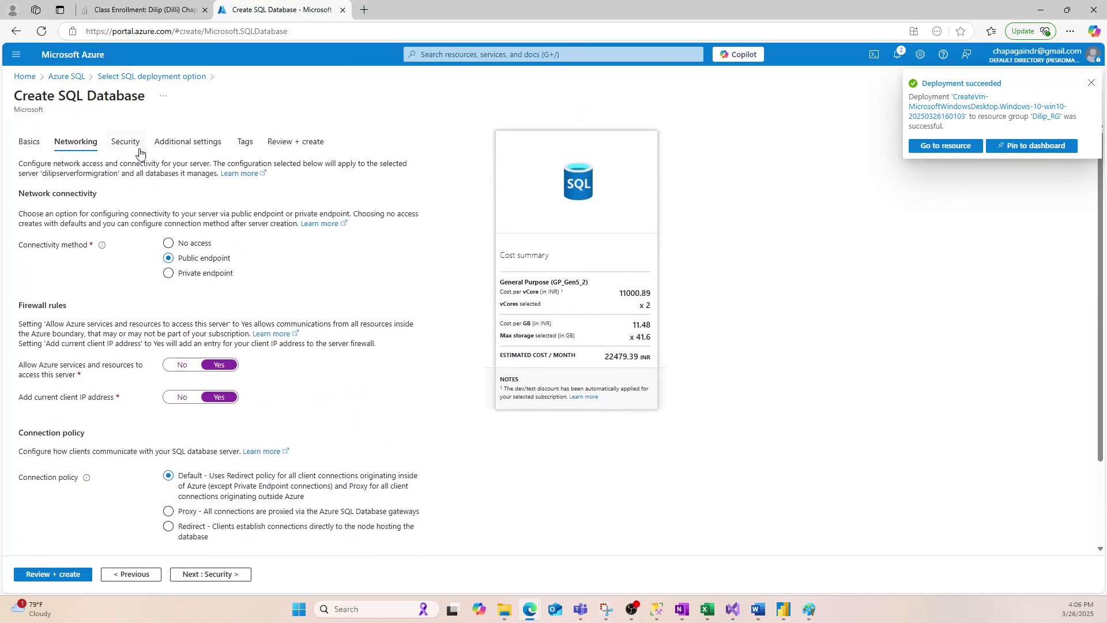
Pass through Security and Additional settings, then review and create the SQL database
{"action": "left_click", "coordinate": [126, 141]}
{"action": "scroll", "coordinate": [251, 362], "scroll_direction": "down", "scroll_amount": 3}
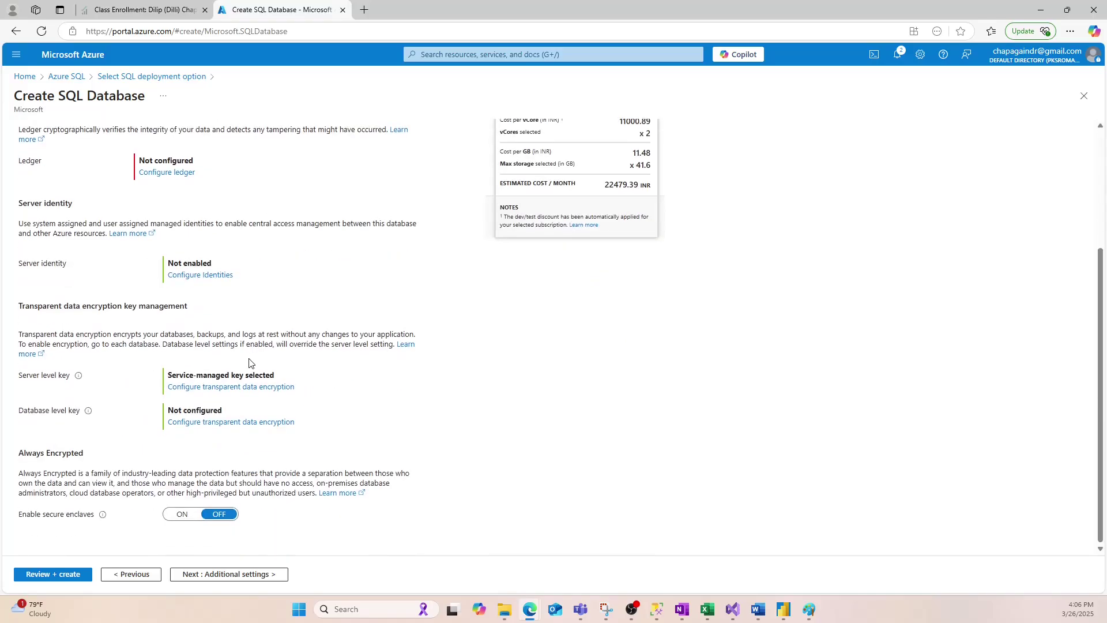
{"action": "scroll", "coordinate": [252, 363], "scroll_direction": "up", "scroll_amount": 3}
{"action": "left_click", "coordinate": [188, 141]}
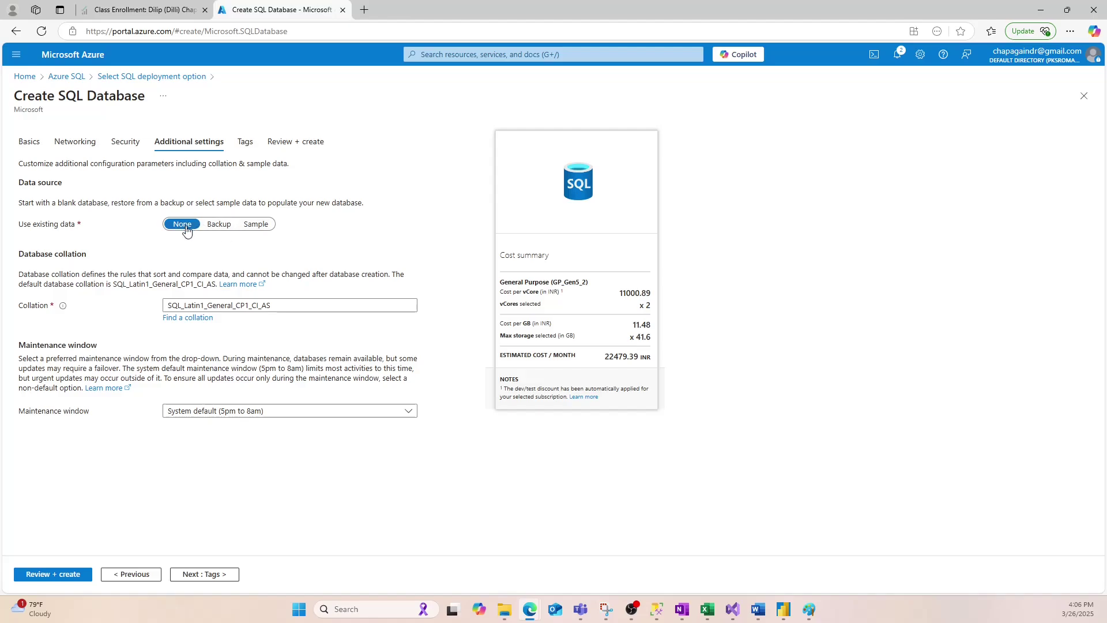
{"action": "left_click", "coordinate": [293, 141]}
{"action": "left_click", "coordinate": [32, 577]}
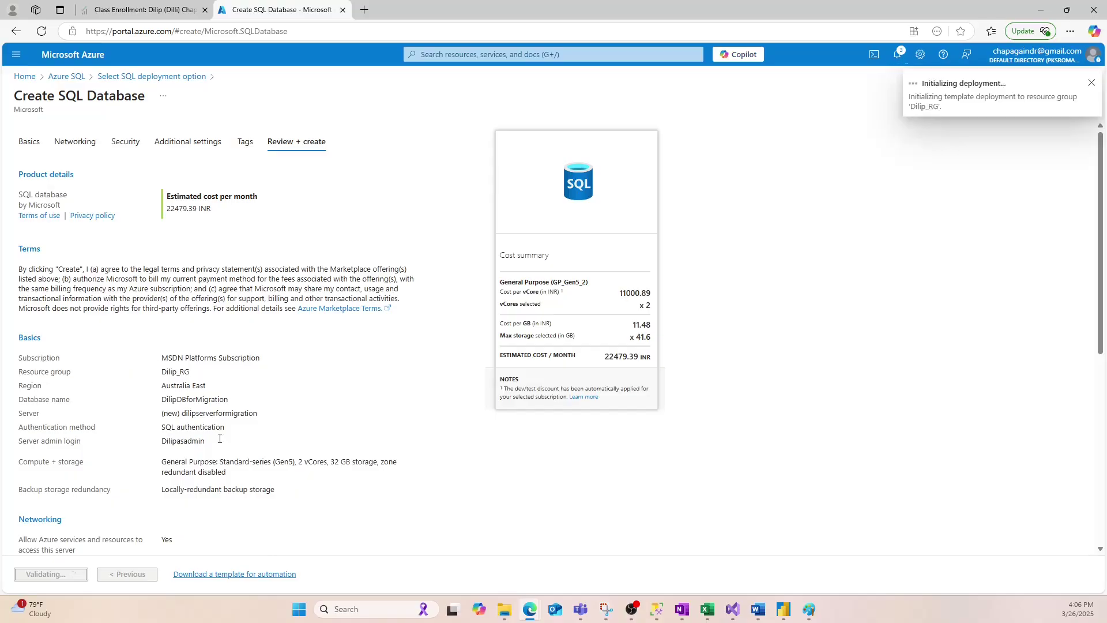
Bring the Paint migration plan diagram forward while the SQL database deployment initializes
{"action": "left_click", "coordinate": [809, 609]}
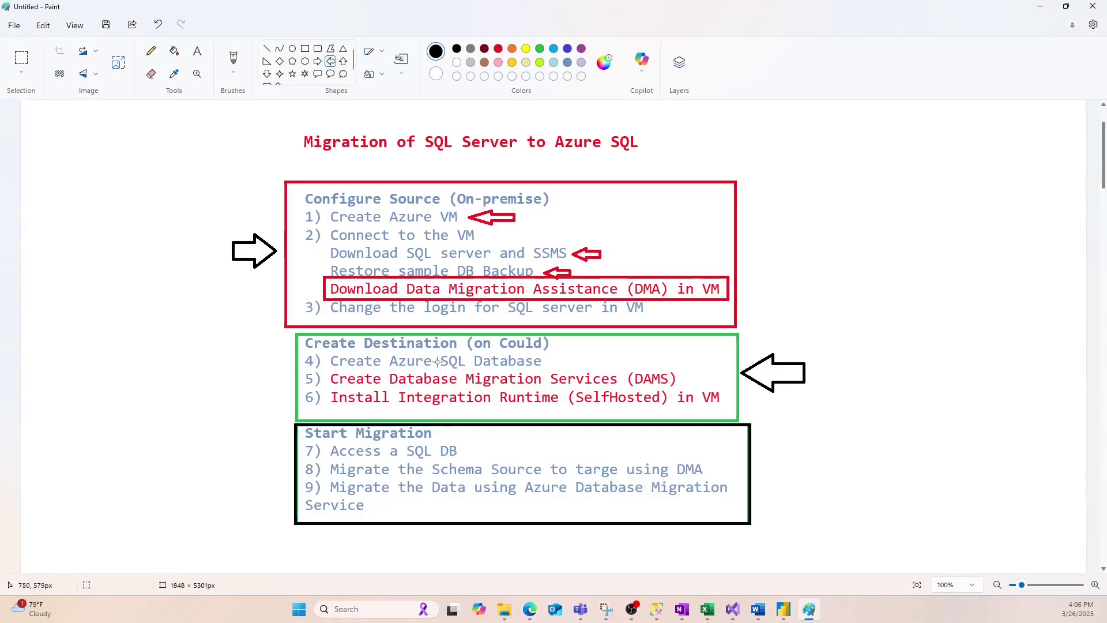
Mark steps 1, 4 and 5 of the Paint migration plan with stars, then return to Azure
{"action": "left_click", "coordinate": [292, 73]}
{"action": "left_click_drag", "start_coordinate": [298, 206], "coordinate": [321, 224]}
{"action": "left_click_drag", "start_coordinate": [300, 351], "coordinate": [317, 368]}
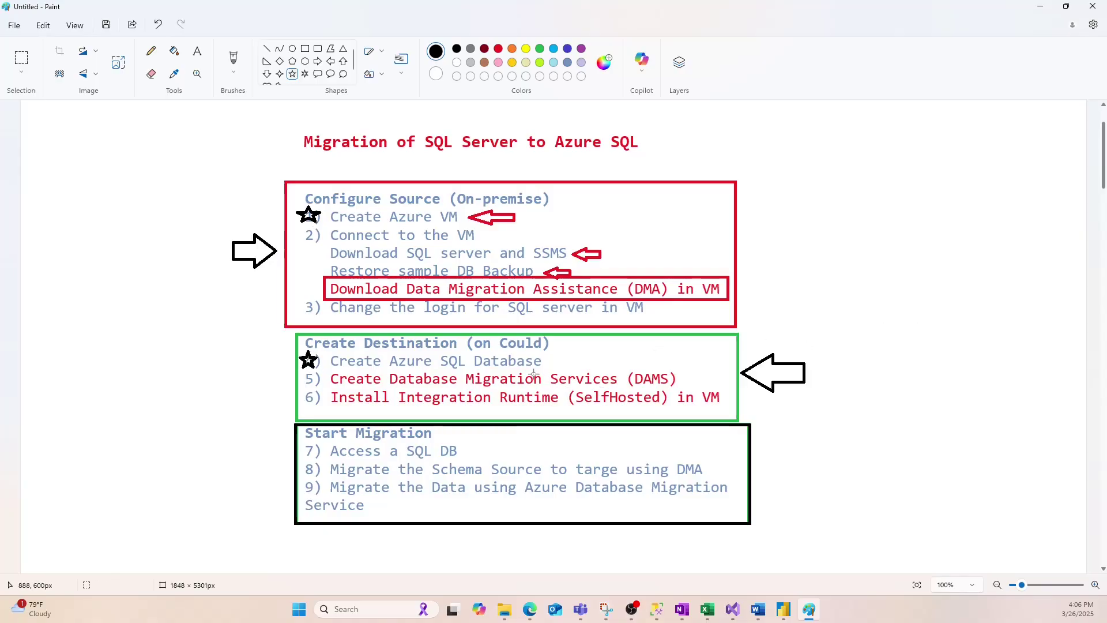
{"action": "key", "text": "alt+Tab"}
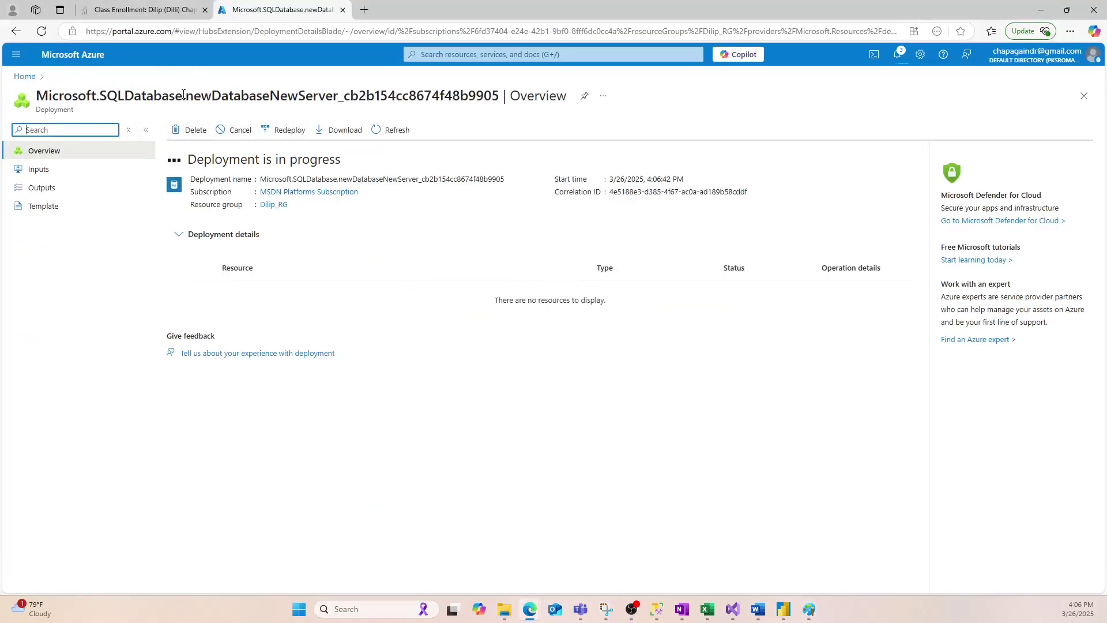
{"action": "key", "text": "alt+Tab"}
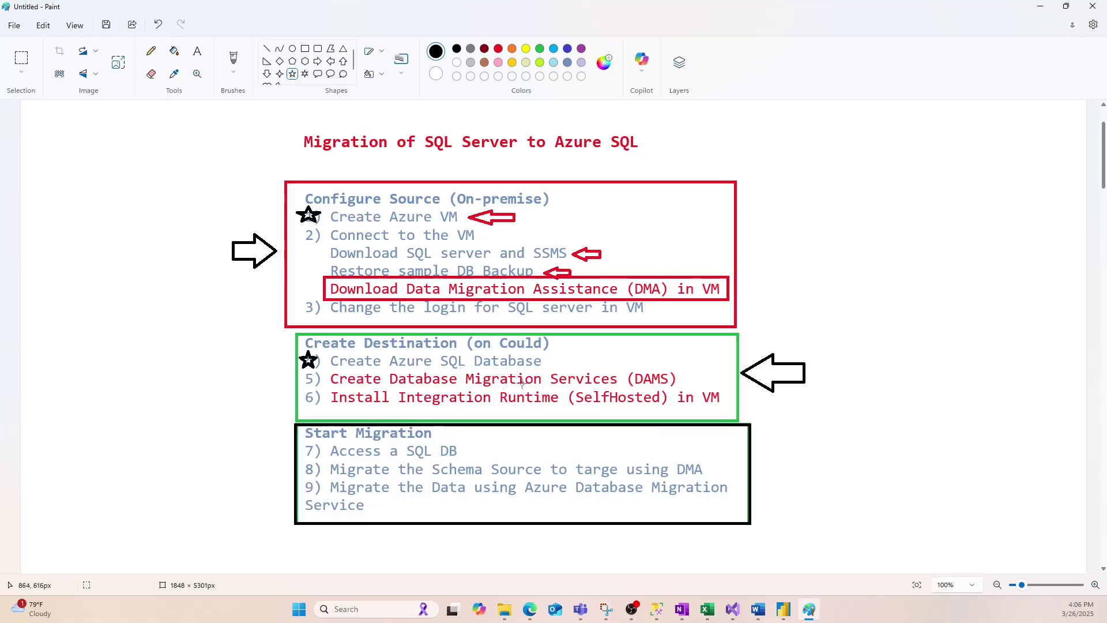
{"action": "left_click_drag", "start_coordinate": [301, 370], "coordinate": [325, 387]}
{"action": "left_click", "coordinate": [592, 361]}
{"action": "key", "text": "alt+Tab"}
Search 'database migration' from the portal home and open Azure Database Migration Services
{"action": "left_click", "coordinate": [25, 77]}
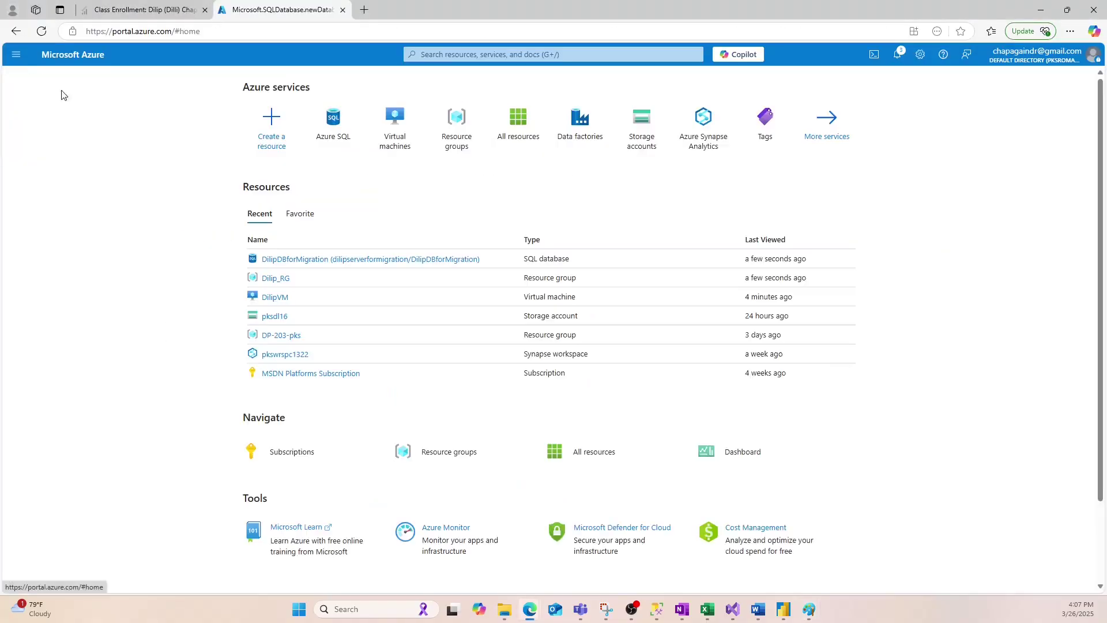
{"action": "left_click", "coordinate": [441, 56]}
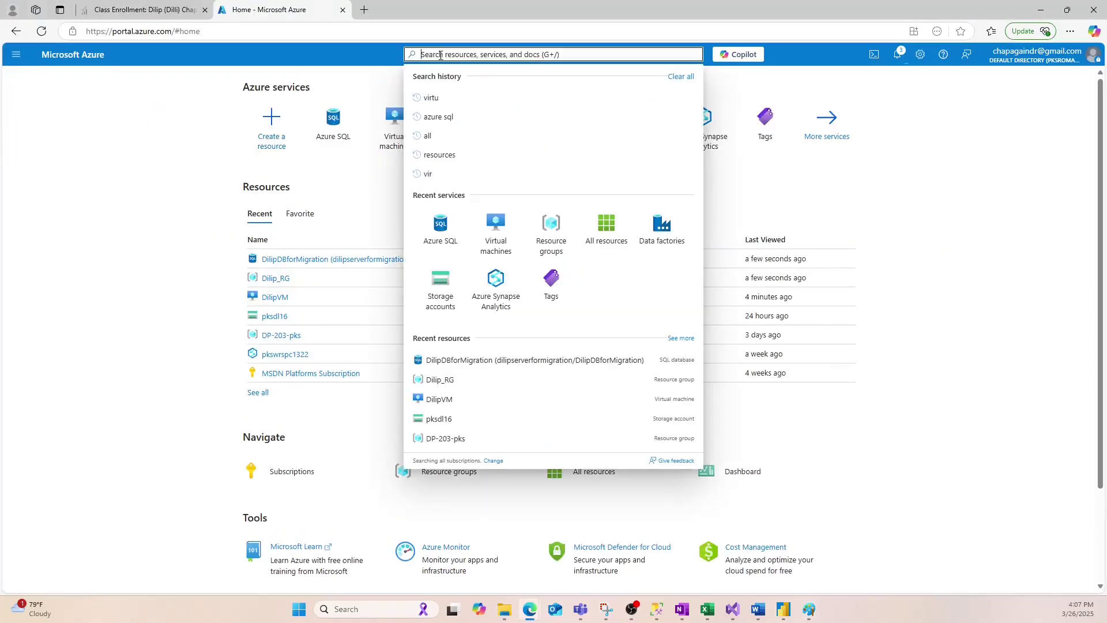
{"action": "type", "text": "datab"}
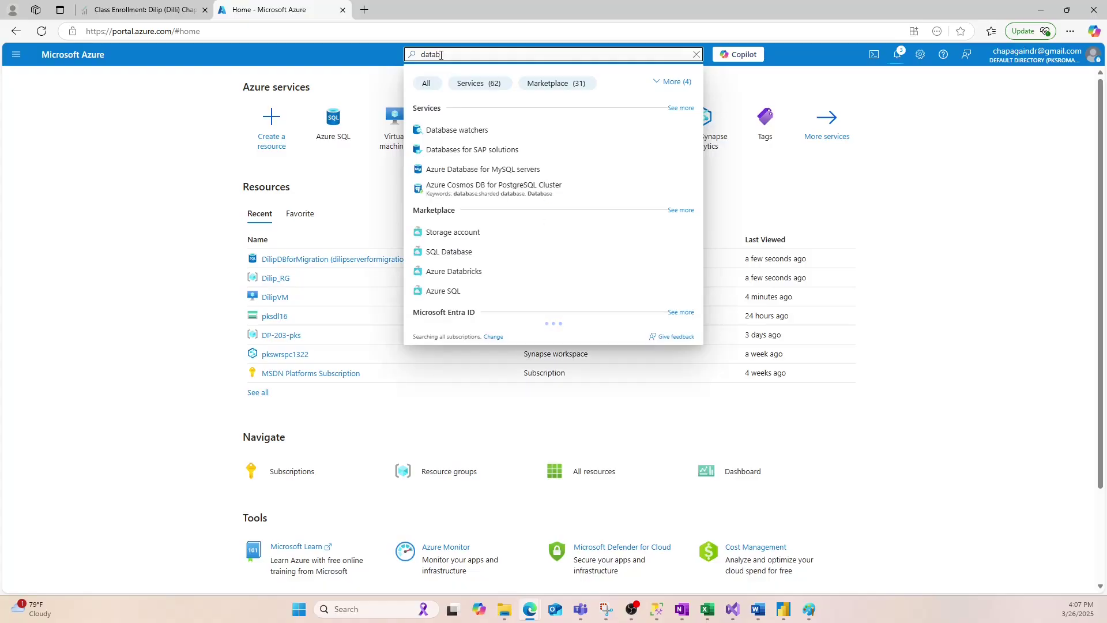
{"action": "type", "text": "ase mi"}
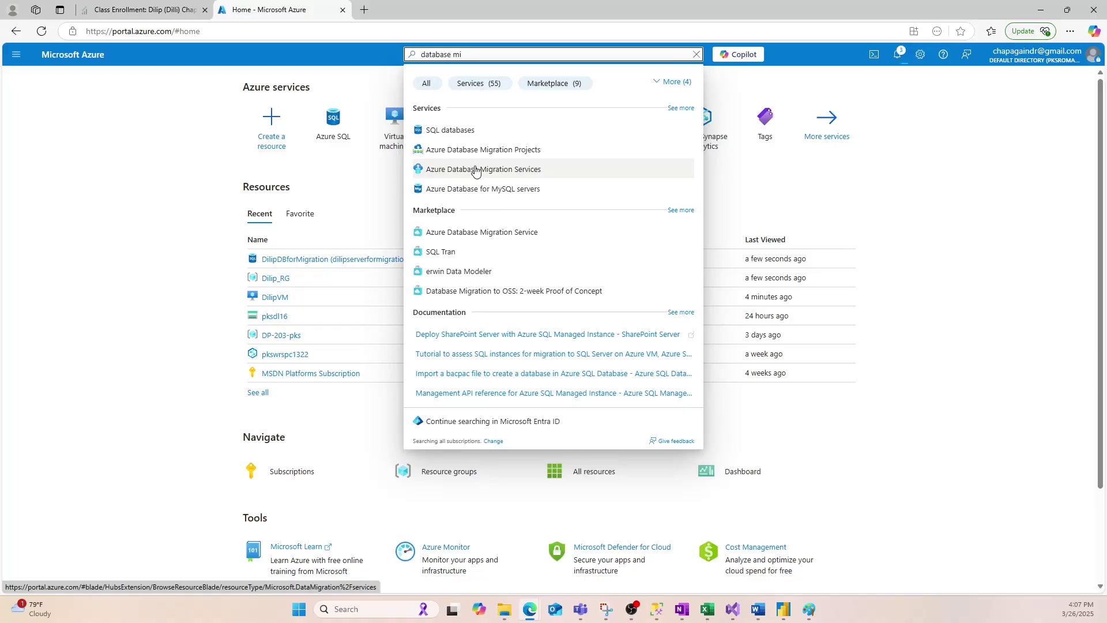
{"action": "key", "text": "alt+Tab"}
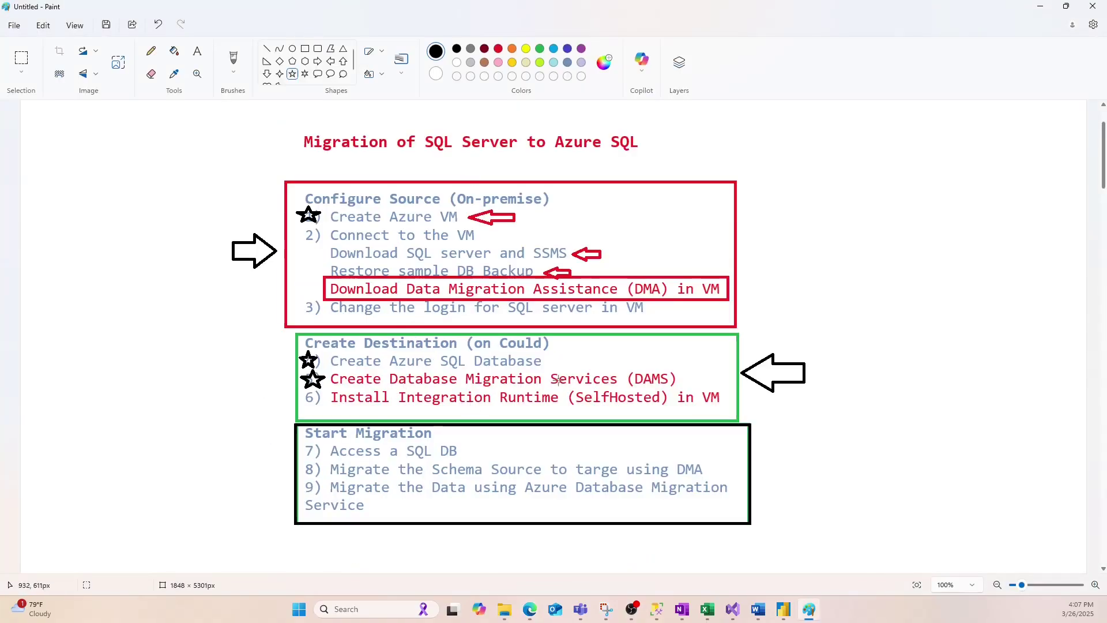
{"action": "key", "text": "alt+Tab"}
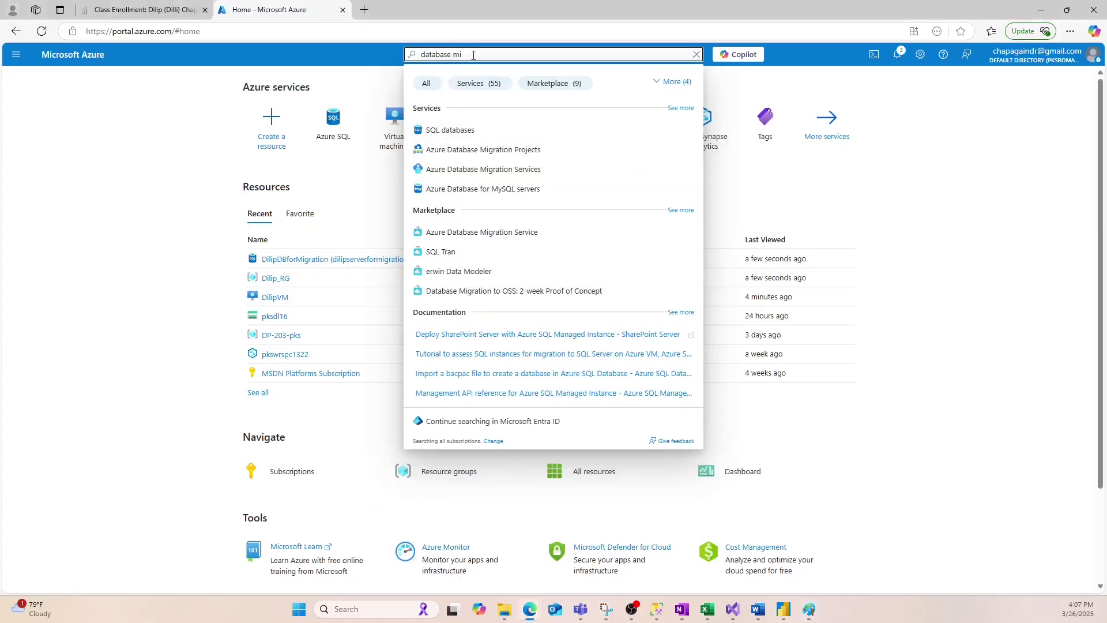
{"action": "type", "text": "gration"}
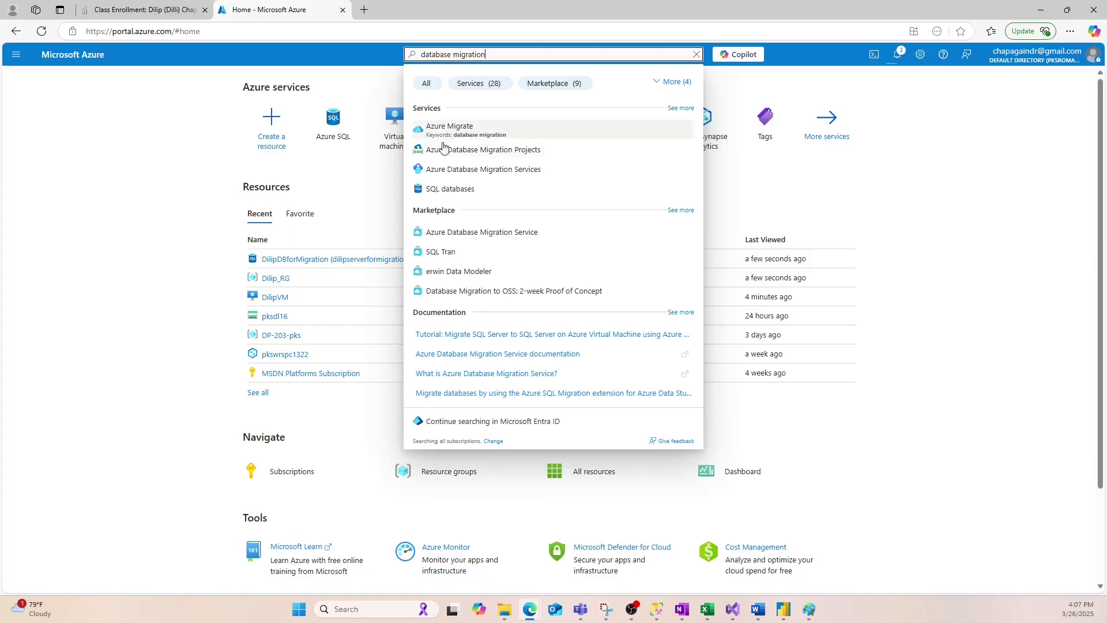
{"action": "left_click", "coordinate": [478, 170]}
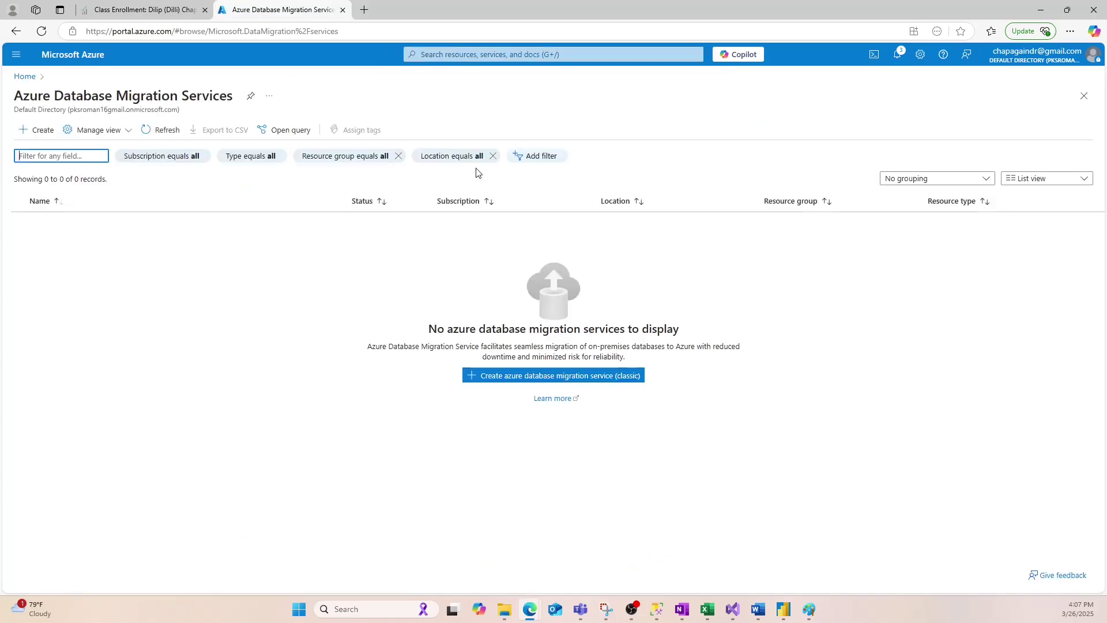
Create a migration service with SQL Server source and Azure SQL Database target
{"action": "left_click", "coordinate": [37, 129]}
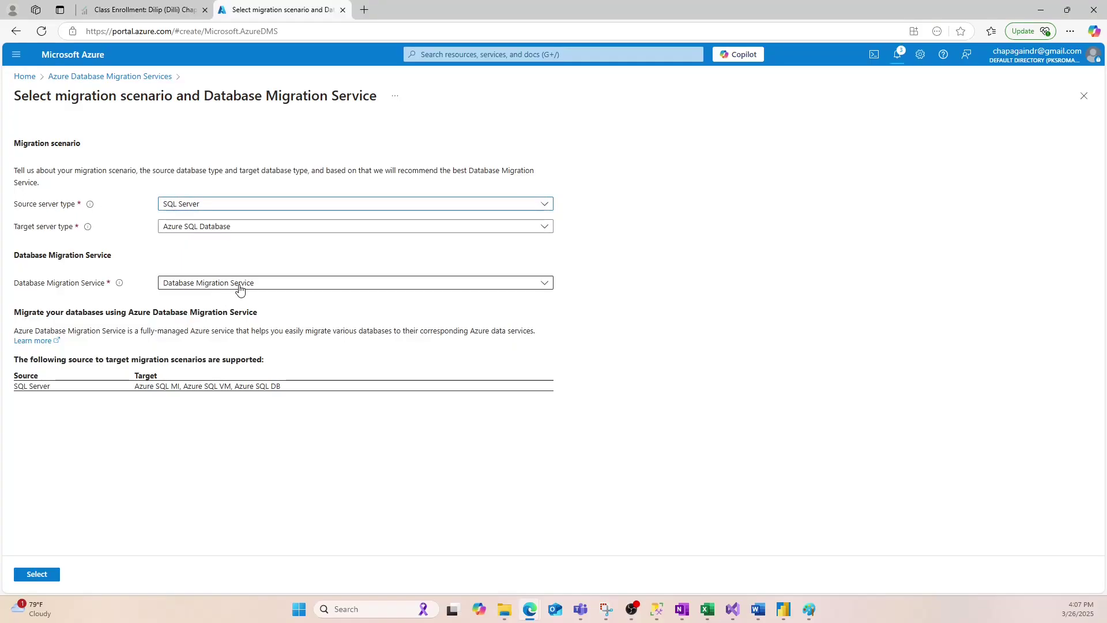
Choose the MSDN Platforms Subscription, the existing project resource group and Australia East location
{"action": "left_click", "coordinate": [34, 576]}
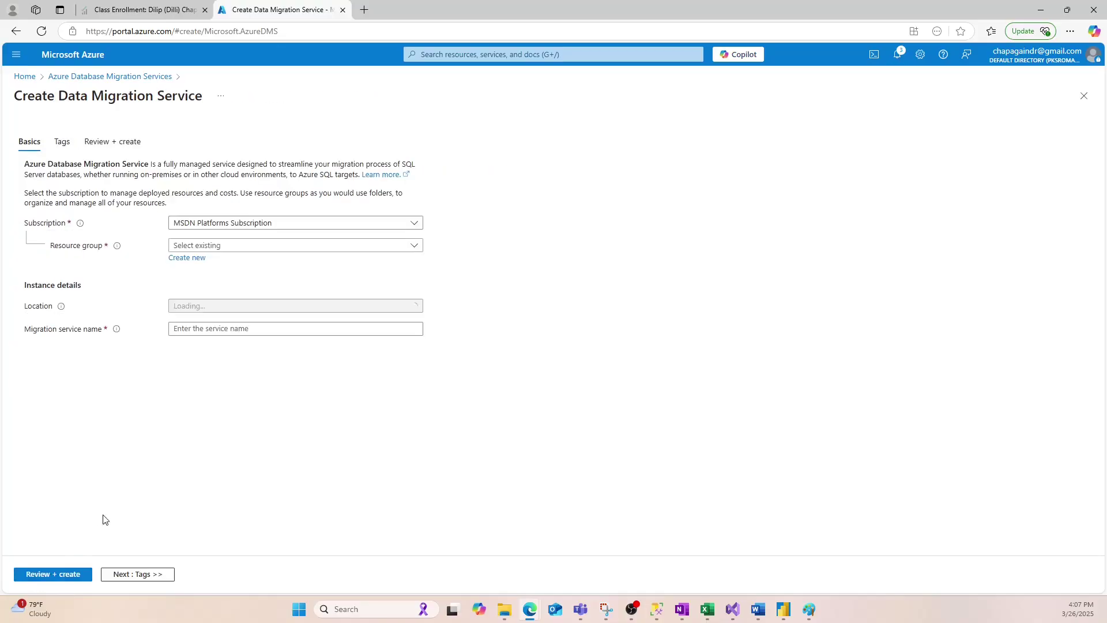
{"action": "left_click", "coordinate": [228, 225]}
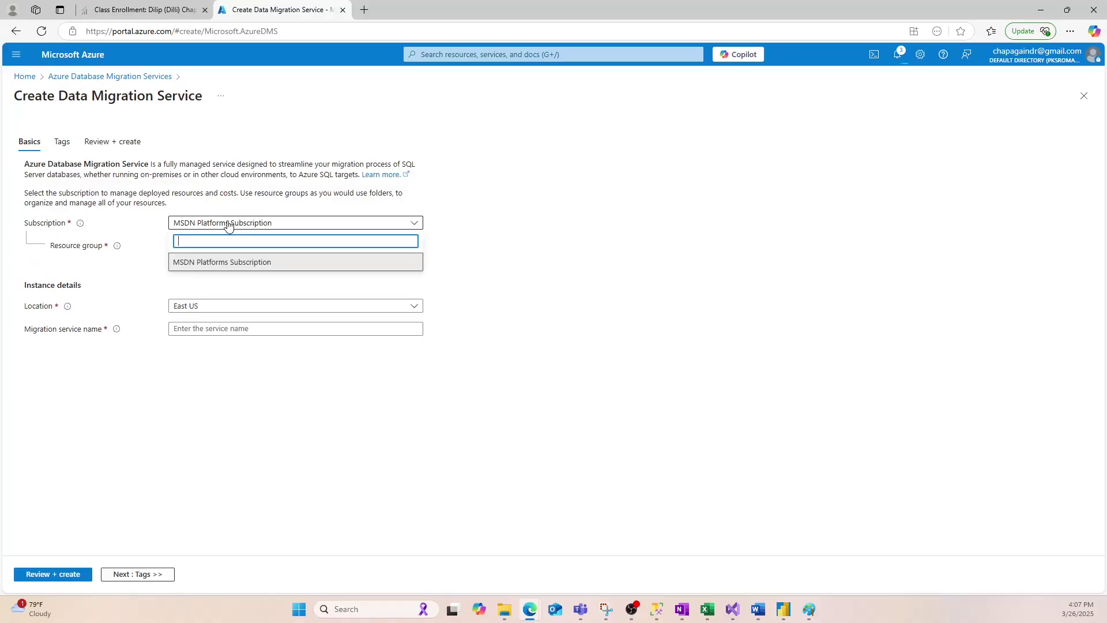
{"action": "left_click", "coordinate": [201, 262]}
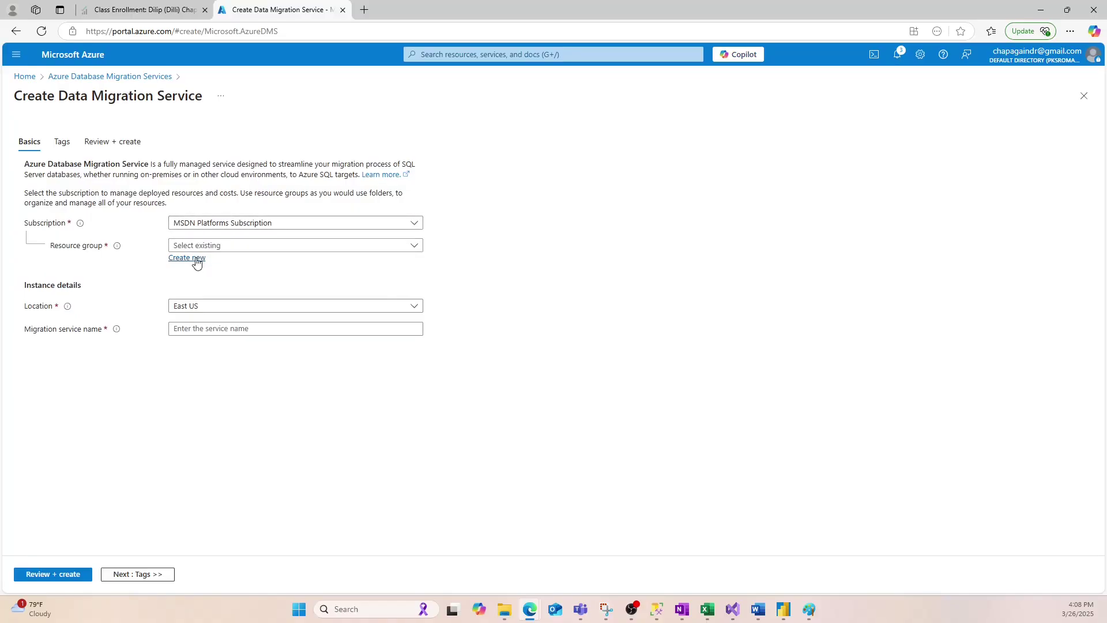
{"action": "left_click", "coordinate": [196, 245]}
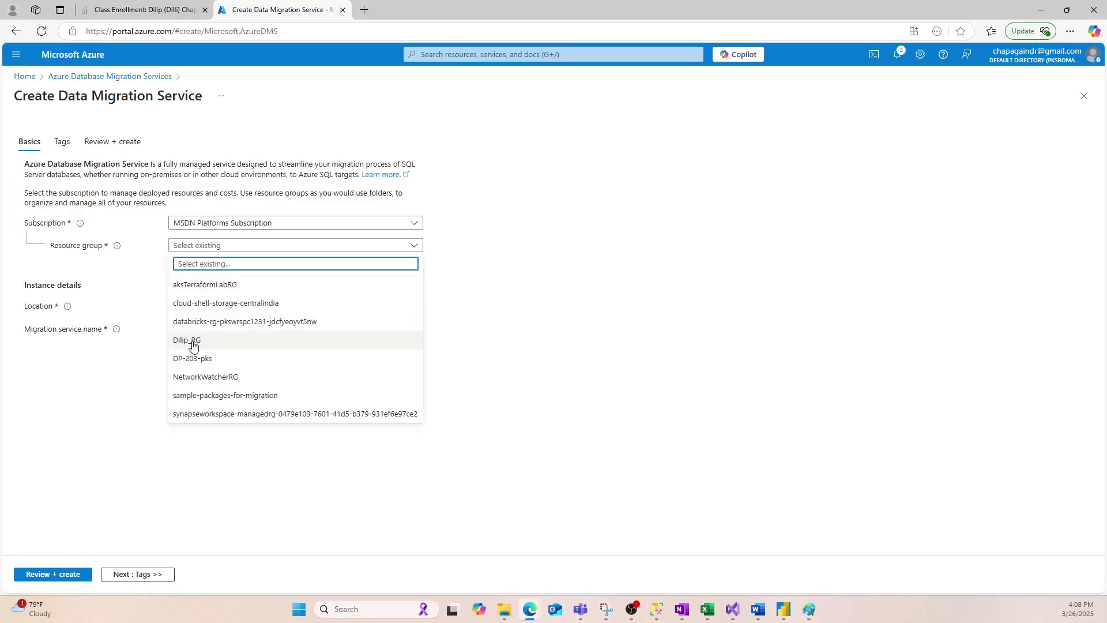
{"action": "left_click", "coordinate": [213, 338]}
{"action": "left_click", "coordinate": [213, 308]}
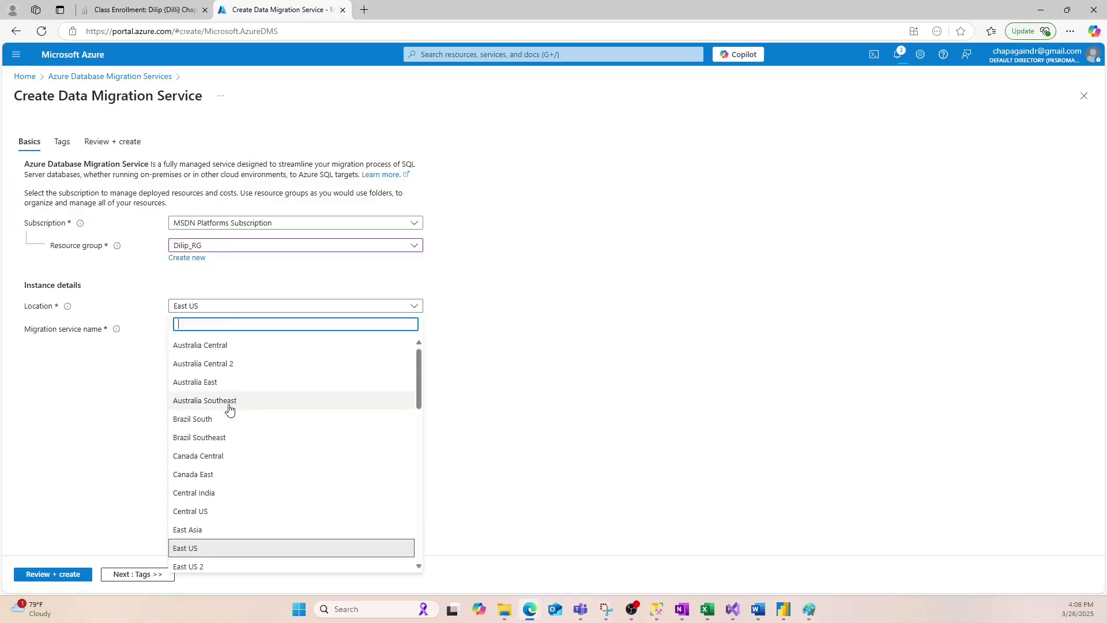
{"action": "left_click", "coordinate": [249, 383]}
Enter the saved migration service name, then review and create the service
{"action": "left_click", "coordinate": [207, 329]}
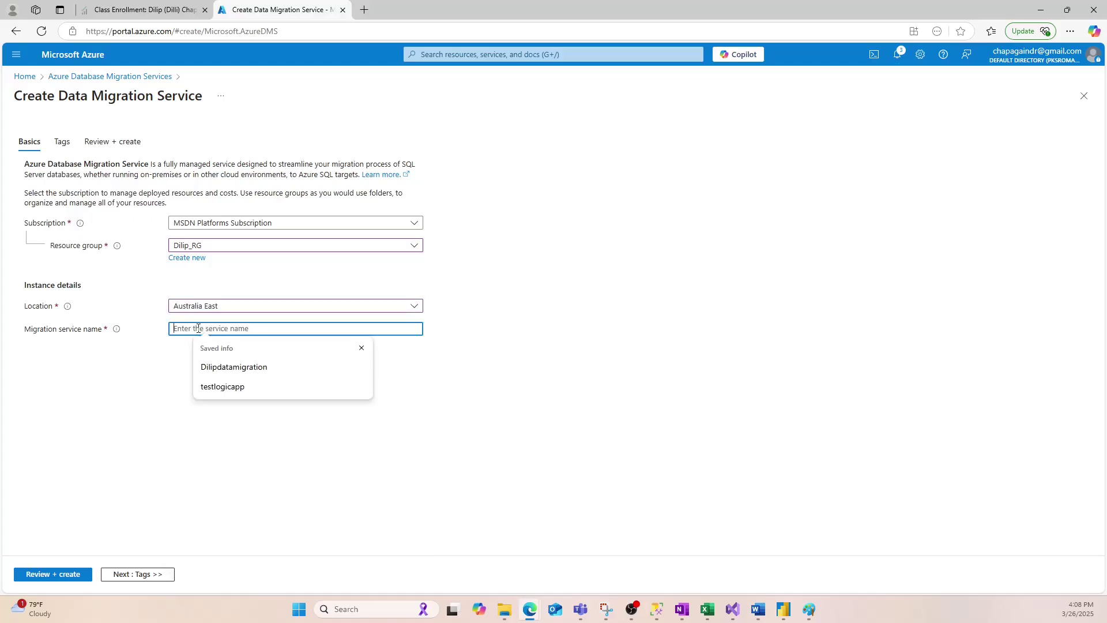
{"action": "left_click", "coordinate": [216, 366]}
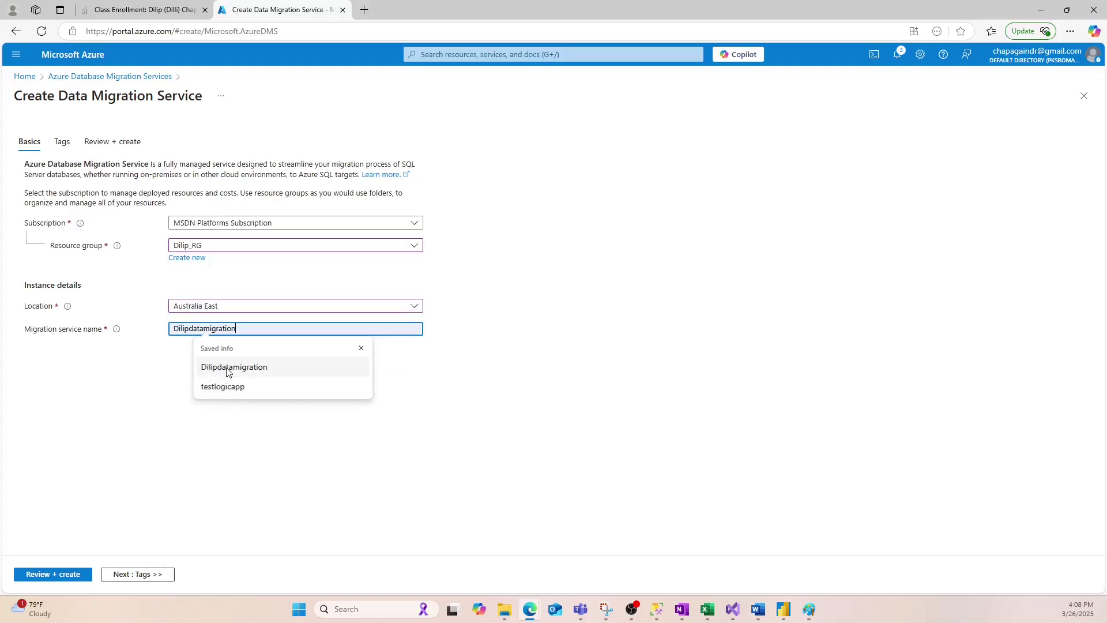
{"action": "left_click", "coordinate": [226, 369]}
{"action": "left_click", "coordinate": [52, 574]}
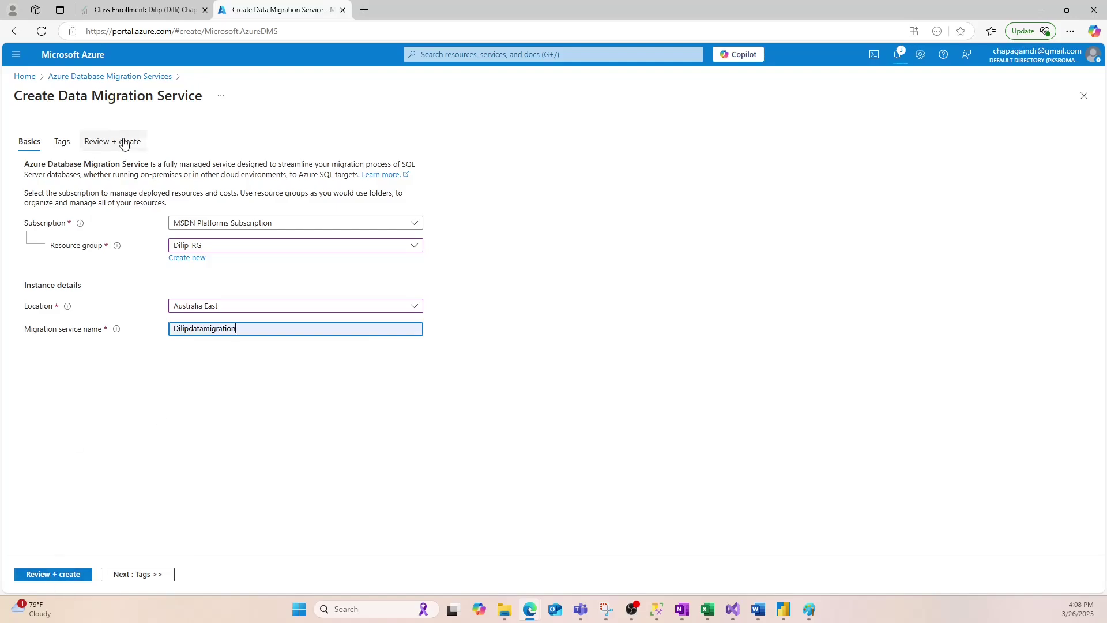
{"action": "left_click", "coordinate": [36, 574]}
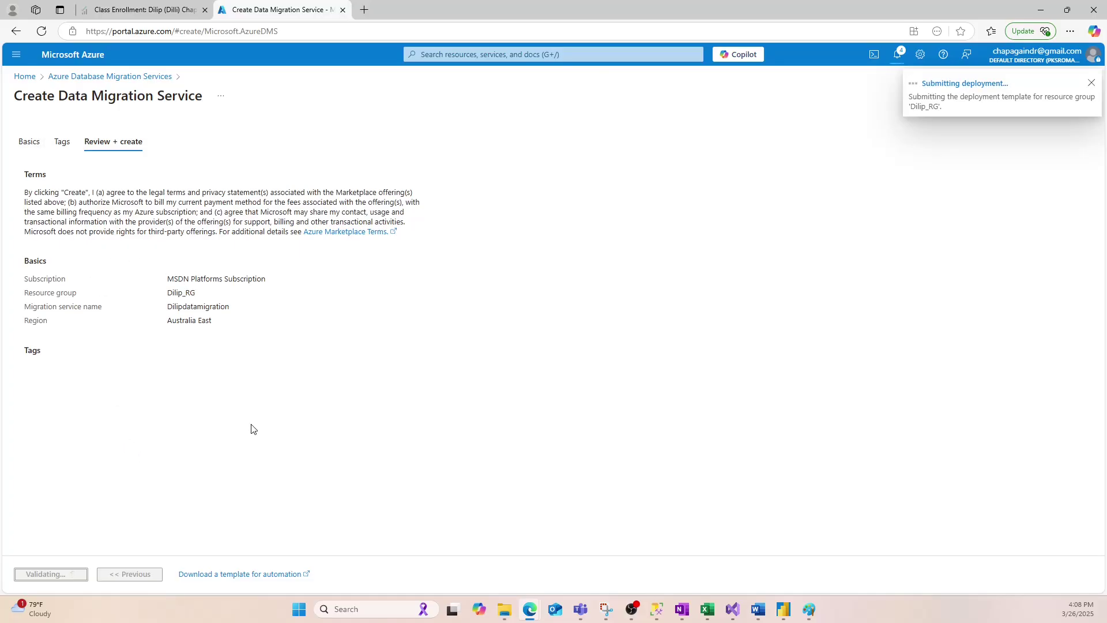
Check the migration service deployment status in the portal notifications
{"action": "key", "text": "alt+Tab"}
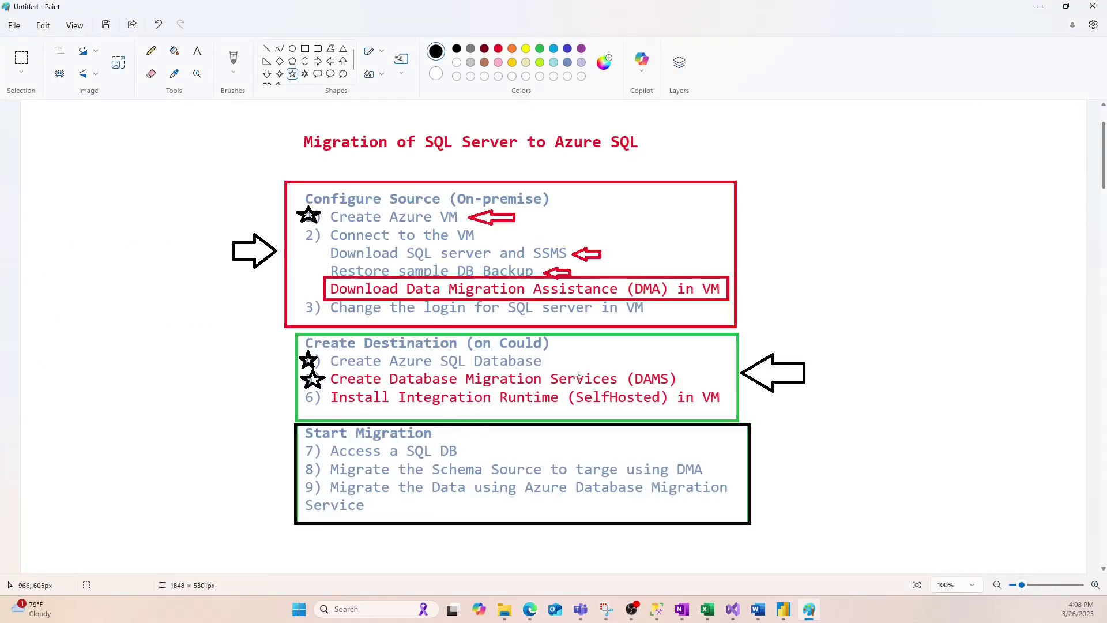
{"action": "key", "text": "alt+Tab"}
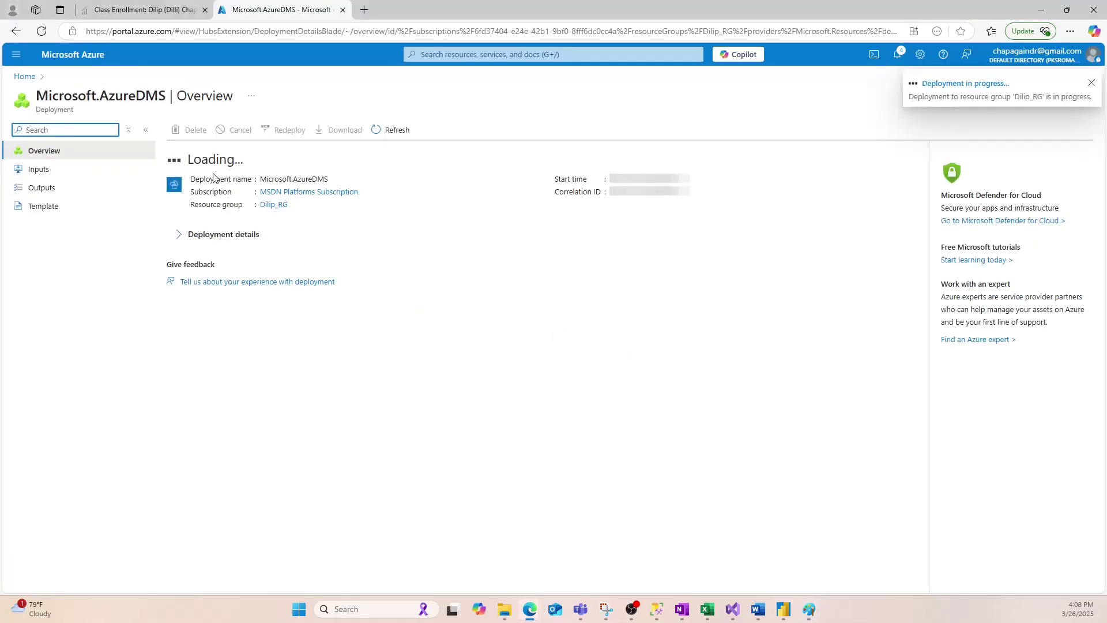
{"action": "left_click", "coordinate": [897, 54]}
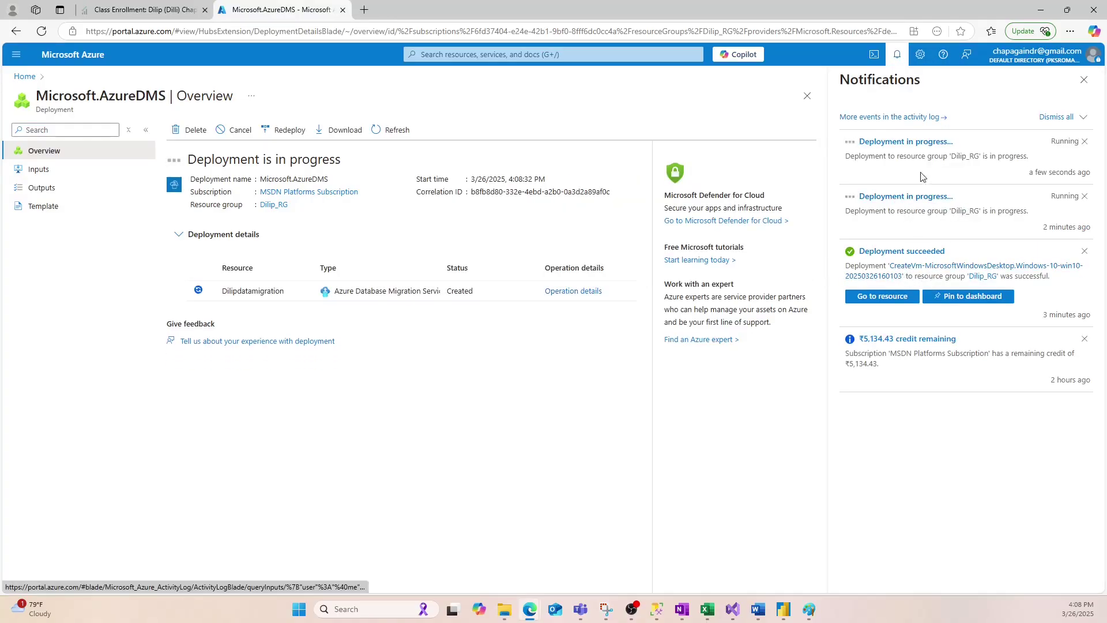
Star step 2, Connect to the VM, in Paint and go back to the portal home
{"action": "key", "text": "alt+Tab"}
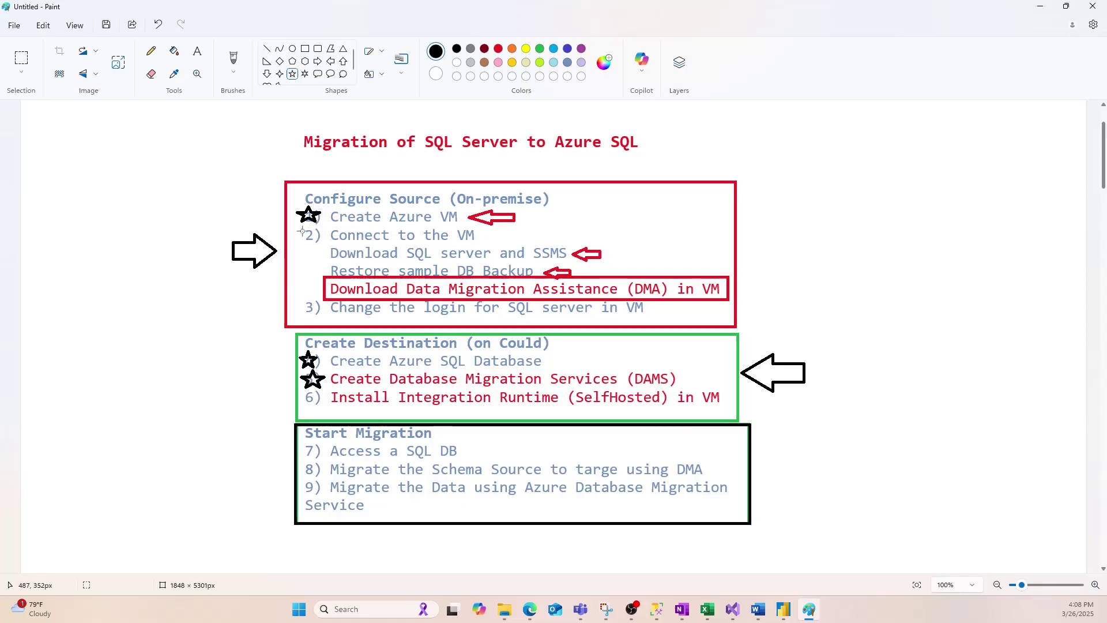
{"action": "left_click_drag", "start_coordinate": [302, 232], "coordinate": [318, 247]}
{"action": "left_click", "coordinate": [617, 227]}
{"action": "key", "text": "alt+Tab"}
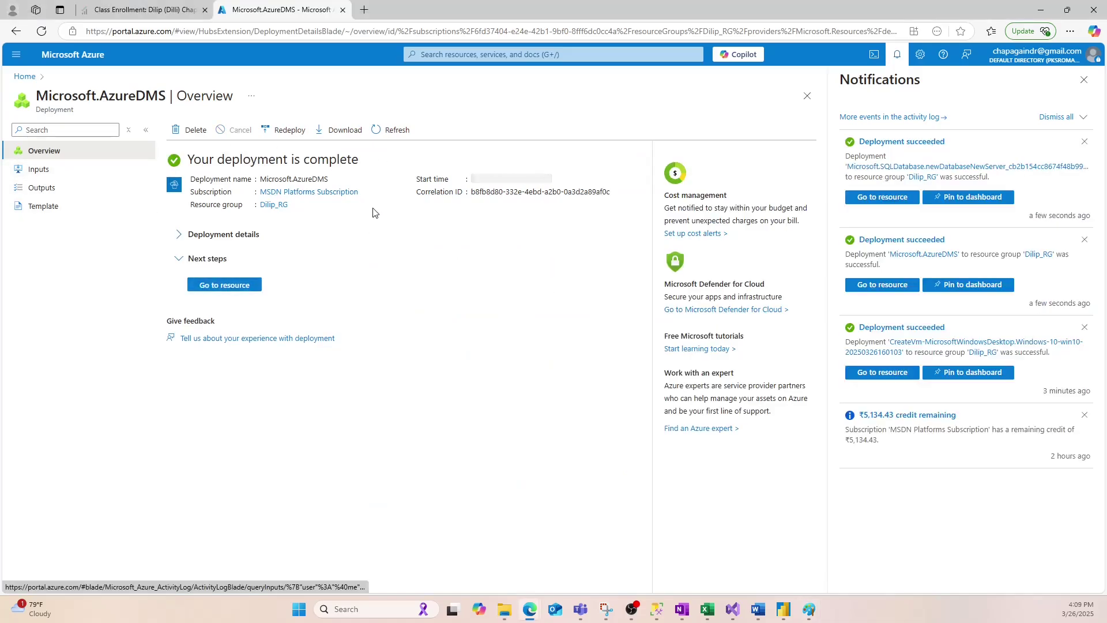
{"action": "left_click", "coordinate": [26, 78]}
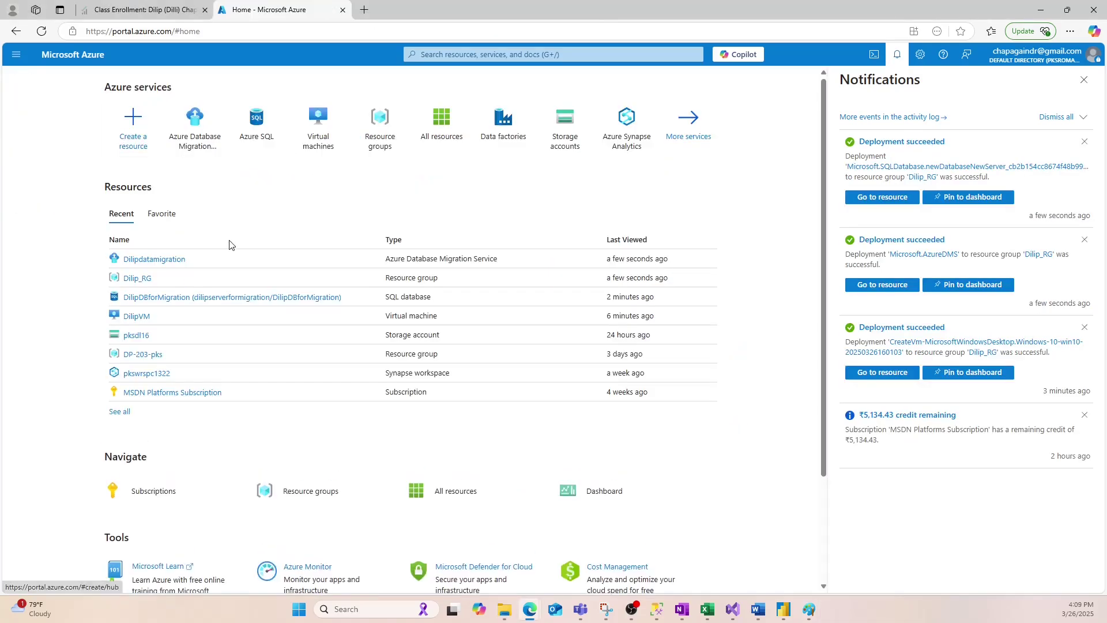
Download the RDP file from the virtual machine's Connect page
{"action": "left_click", "coordinate": [326, 152]}
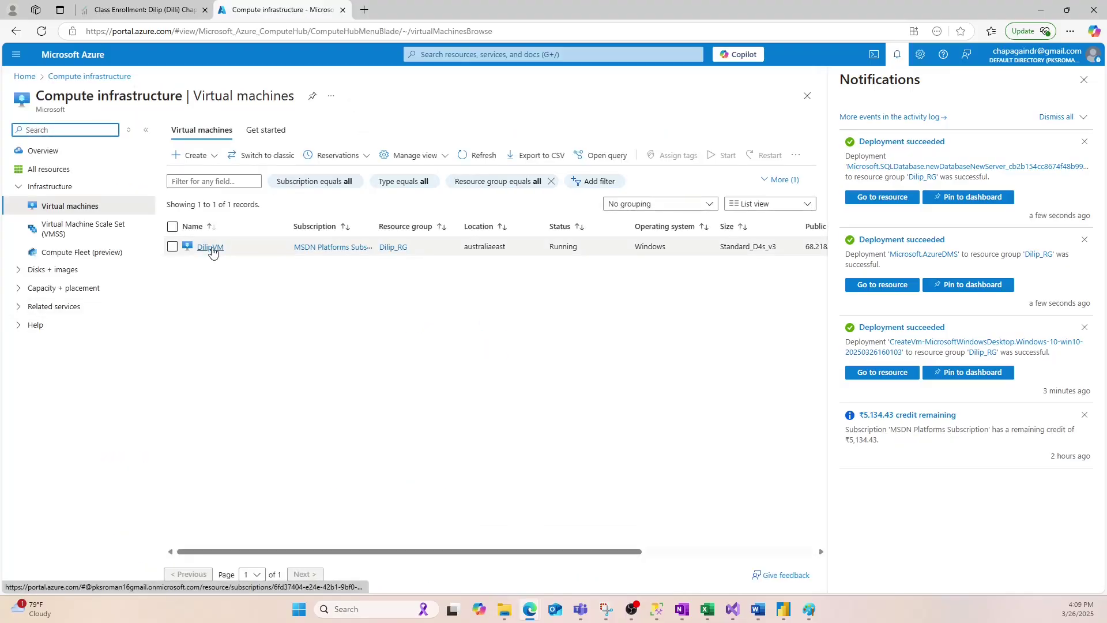
{"action": "left_click", "coordinate": [210, 247]}
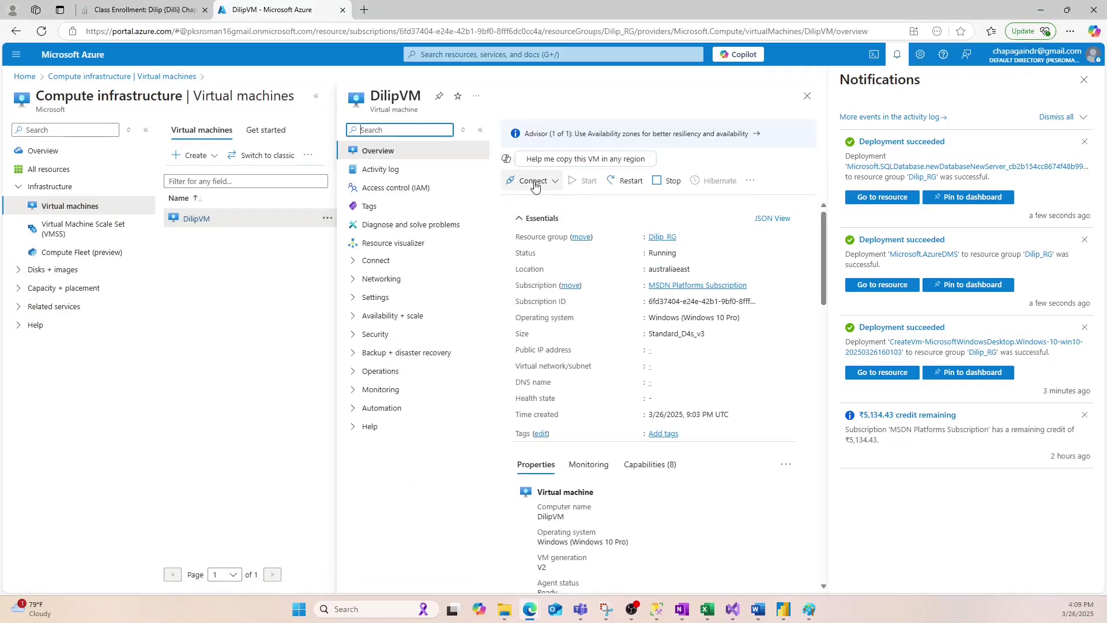
{"action": "left_click", "coordinate": [534, 185]}
{"action": "left_click", "coordinate": [525, 202]}
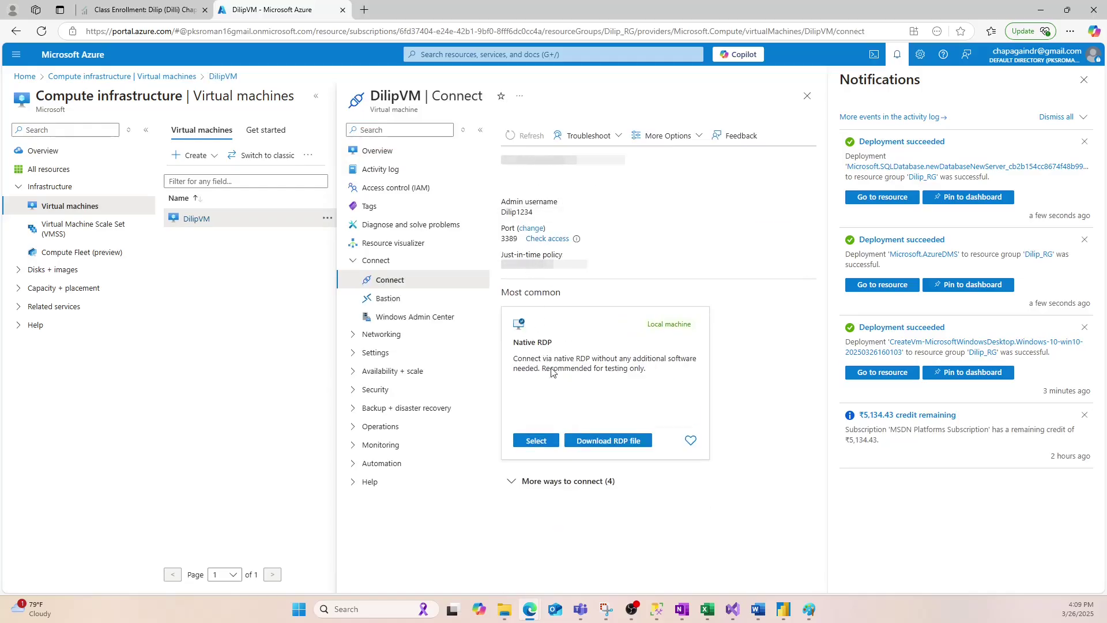
{"action": "left_click", "coordinate": [594, 439]}
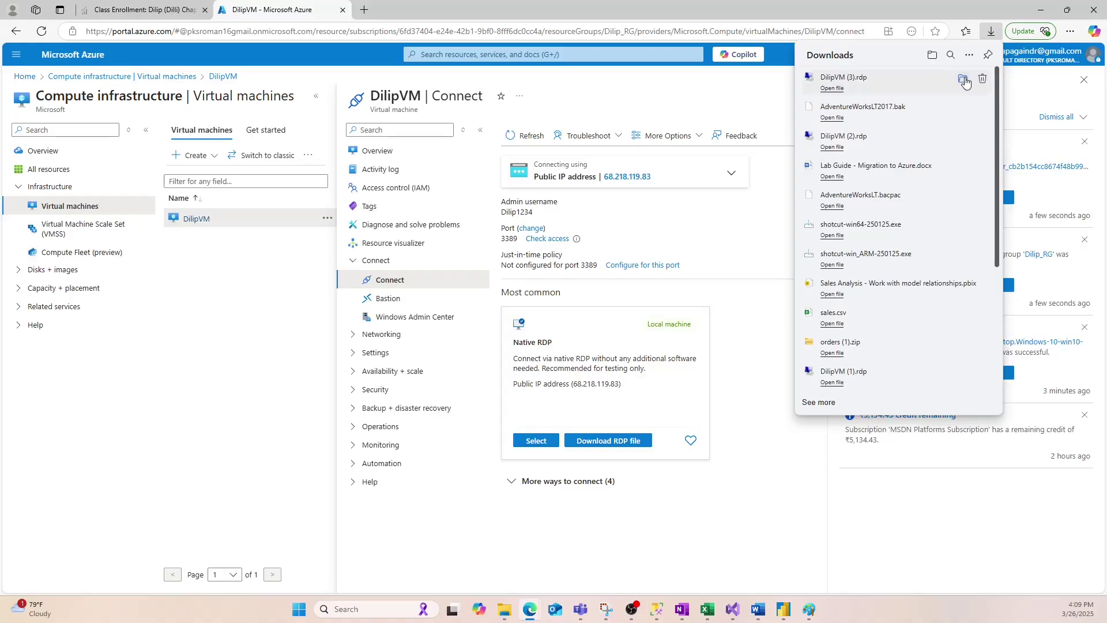
Open the RDP file and connect, entering the VM password and accepting the certificate
{"action": "left_click", "coordinate": [964, 80]}
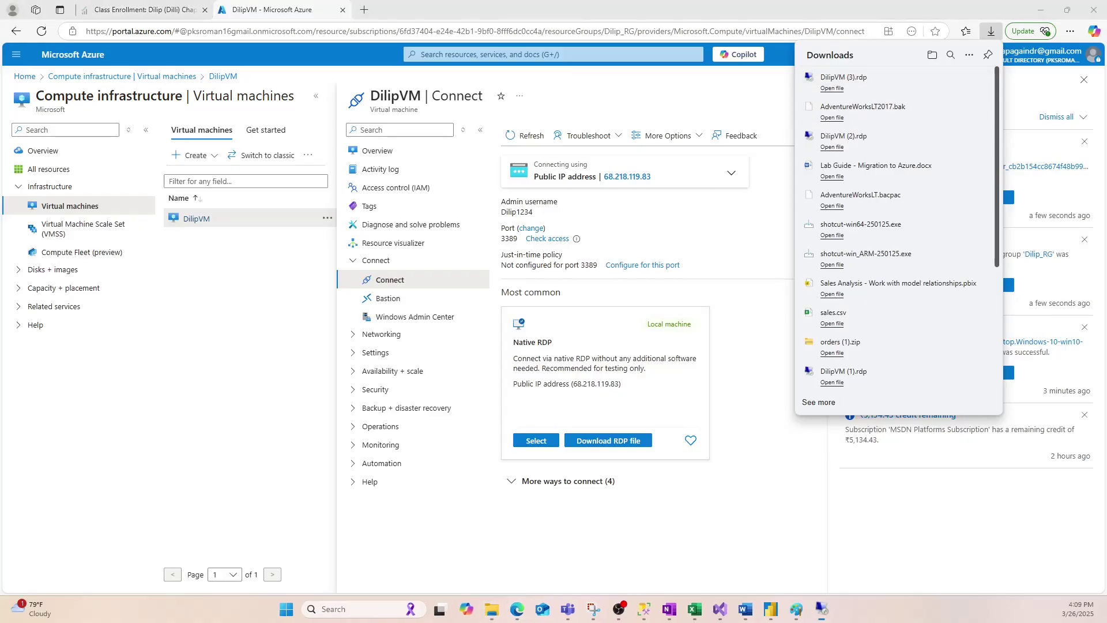
{"action": "left_click", "coordinate": [694, 358]}
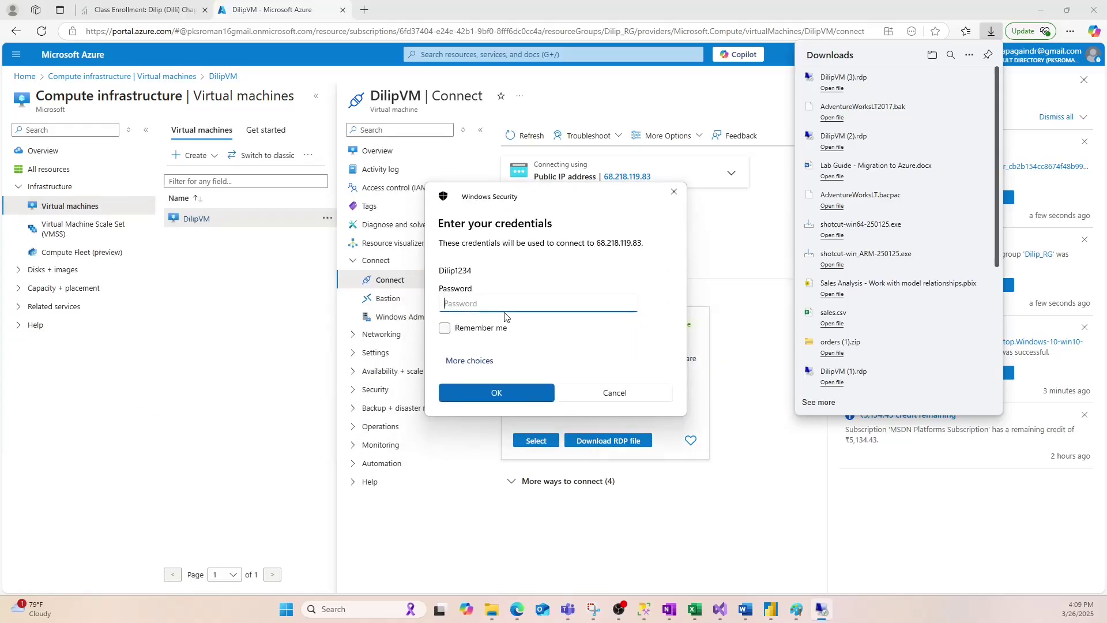
{"action": "type", "text": "P"}
{"action": "left_click", "coordinate": [500, 392]}
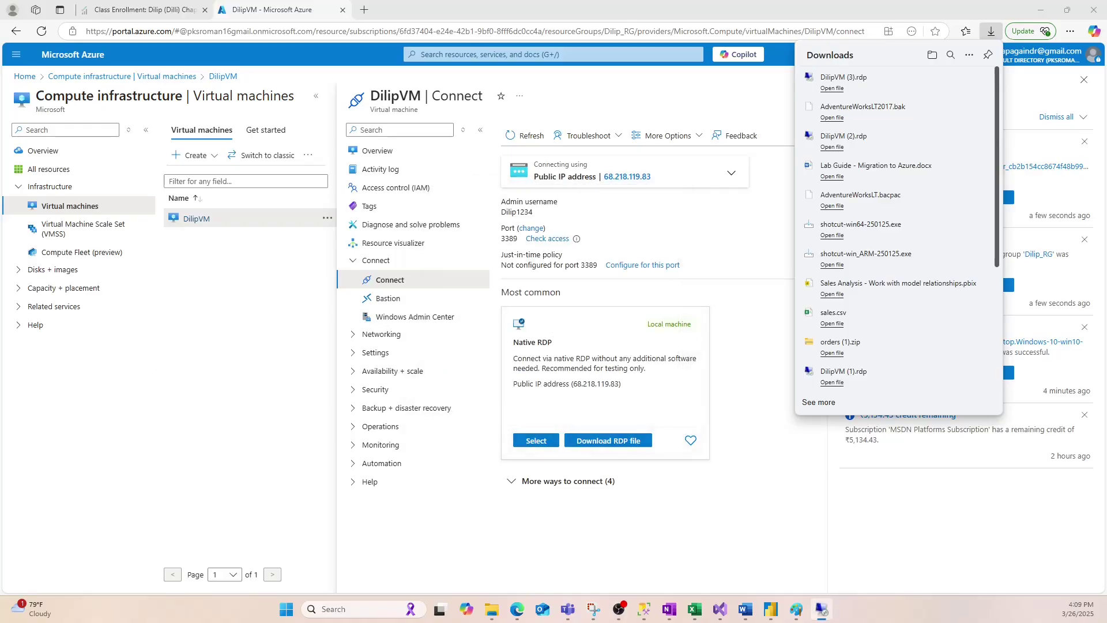
{"action": "left_click", "coordinate": [869, 387]}
Move and enlarge the Remote Desktop window to fill most of the screen
{"action": "mouse_move", "coordinate": [804, 171]}
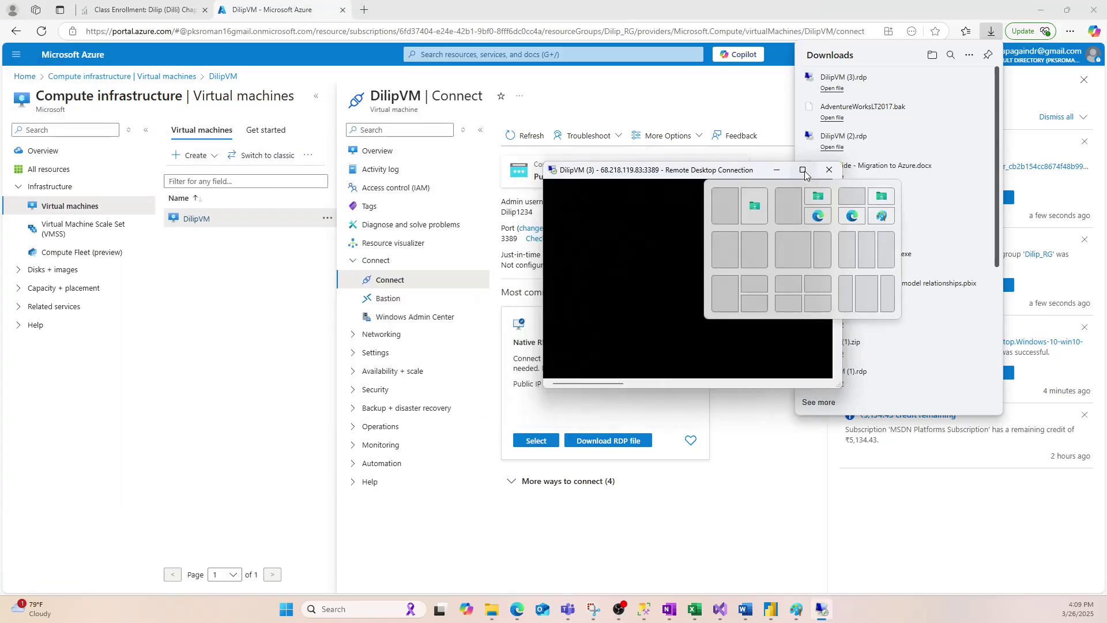
{"action": "left_click_drag", "start_coordinate": [721, 169], "coordinate": [210, 56]}
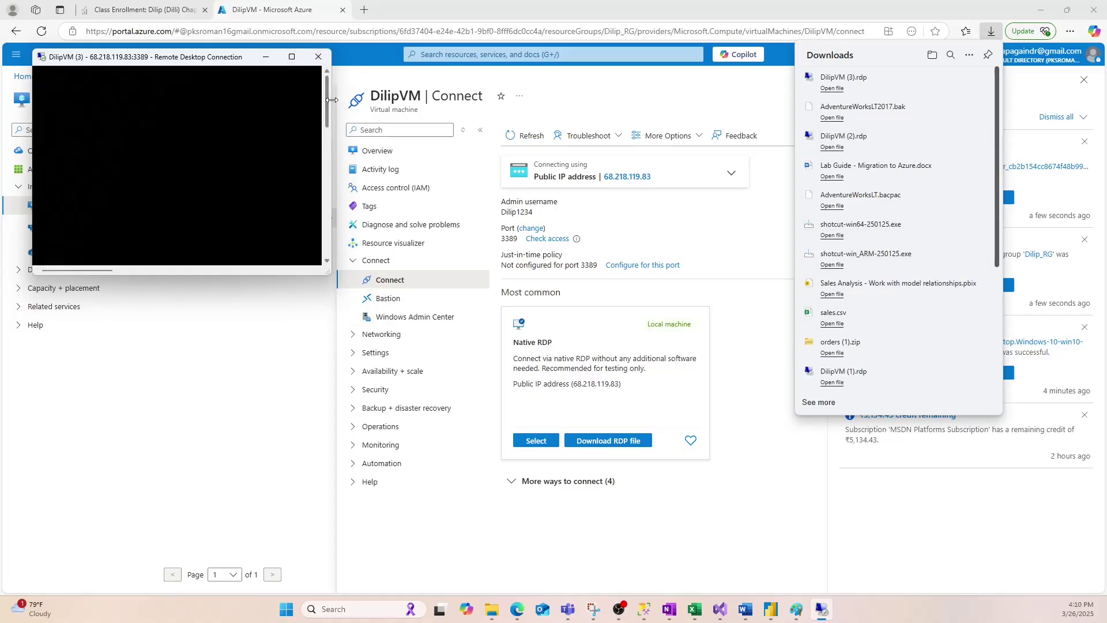
{"action": "left_click_drag", "start_coordinate": [331, 100], "coordinate": [1082, 249]}
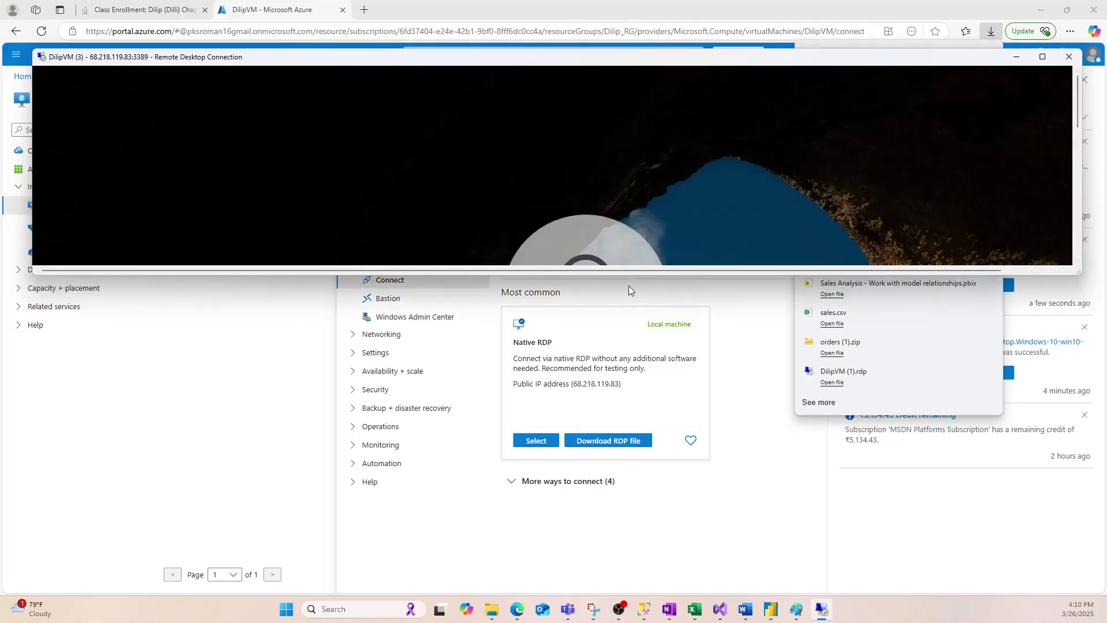
{"action": "left_click_drag", "start_coordinate": [629, 278], "coordinate": [612, 577]}
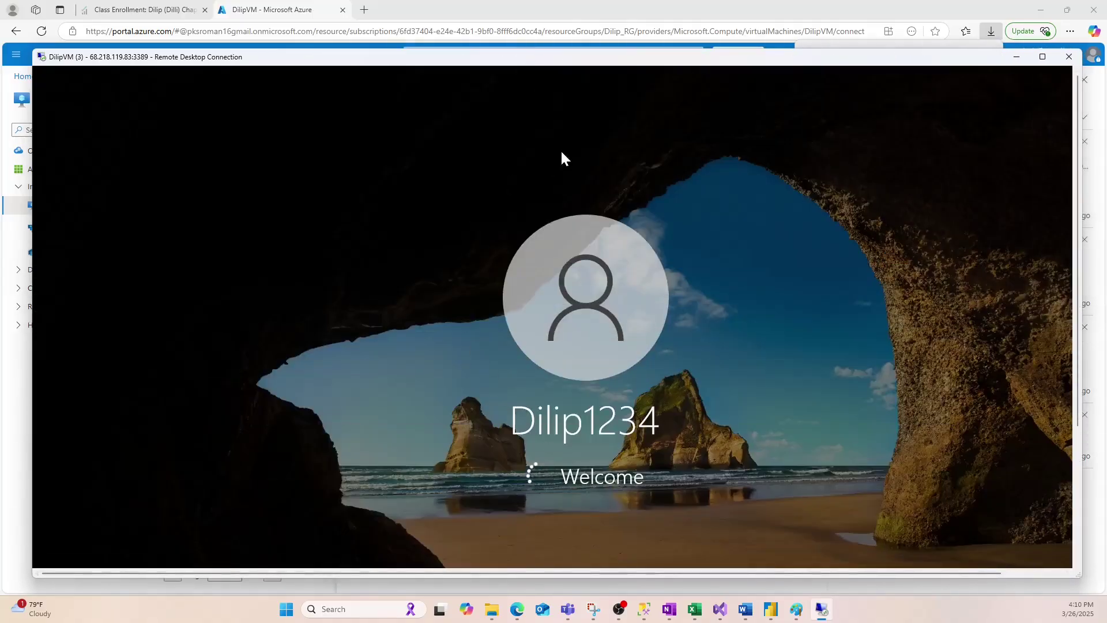
{"action": "left_click_drag", "start_coordinate": [610, 65], "coordinate": [596, 38]}
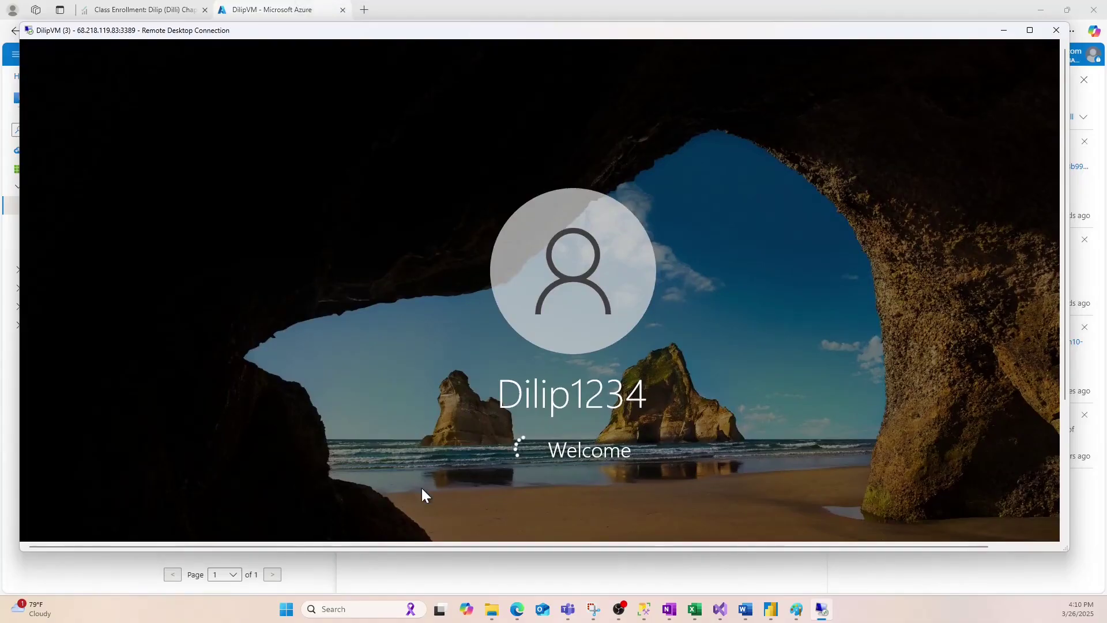
{"action": "left_click_drag", "start_coordinate": [448, 548], "coordinate": [448, 587]}
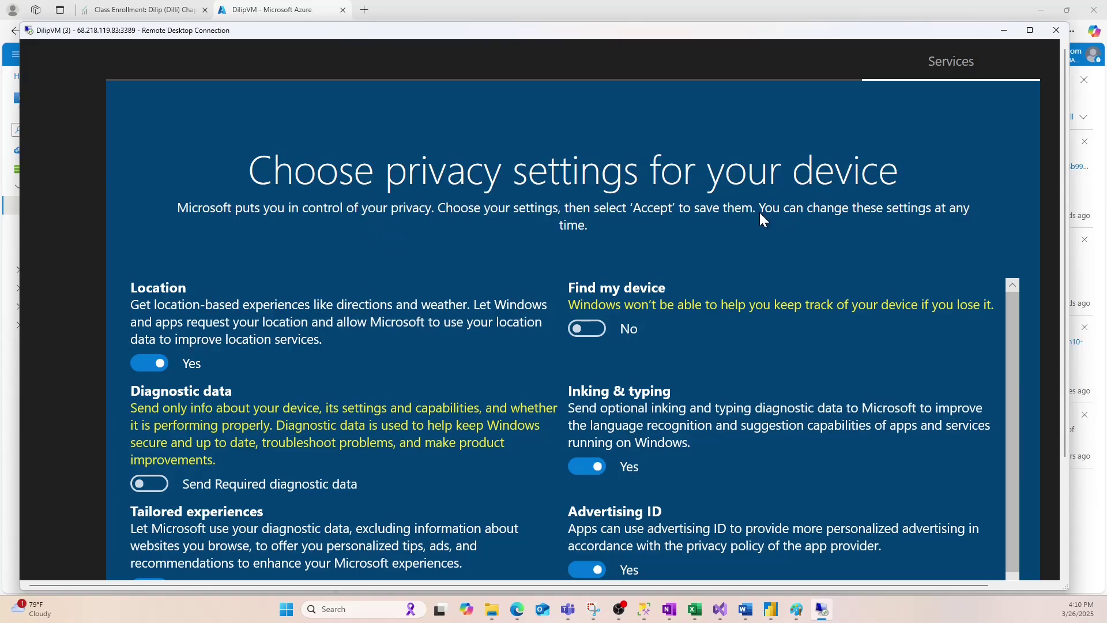
Turn off Location, Inking & typing, Advertising ID and Tailored experiences, then accept
{"action": "left_click", "coordinate": [139, 363]}
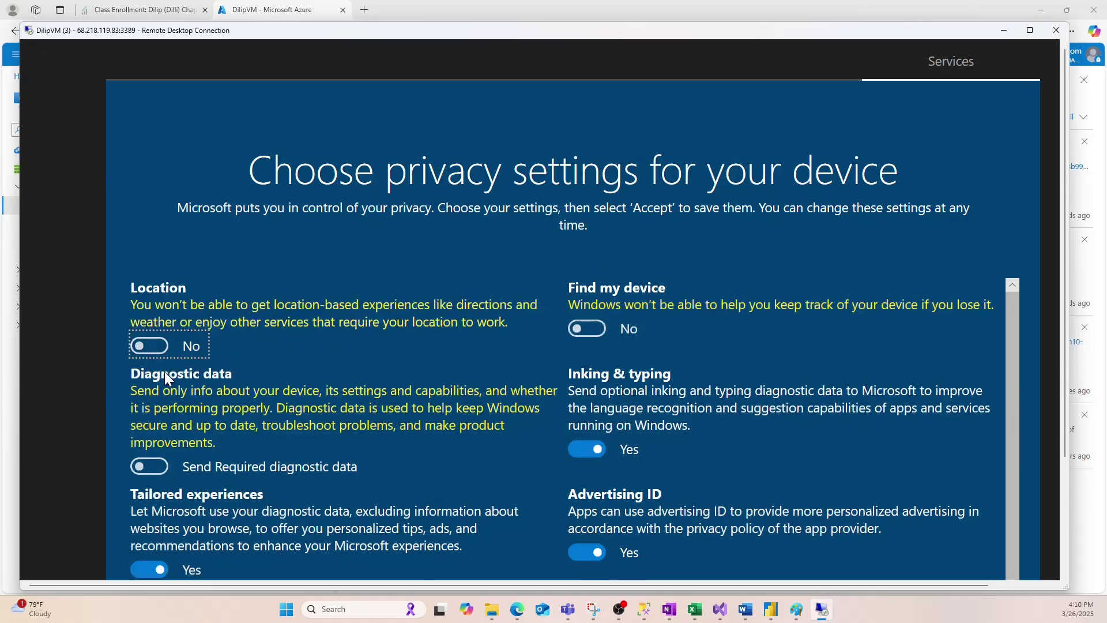
{"action": "left_click", "coordinate": [578, 448]}
{"action": "left_click", "coordinate": [574, 550]}
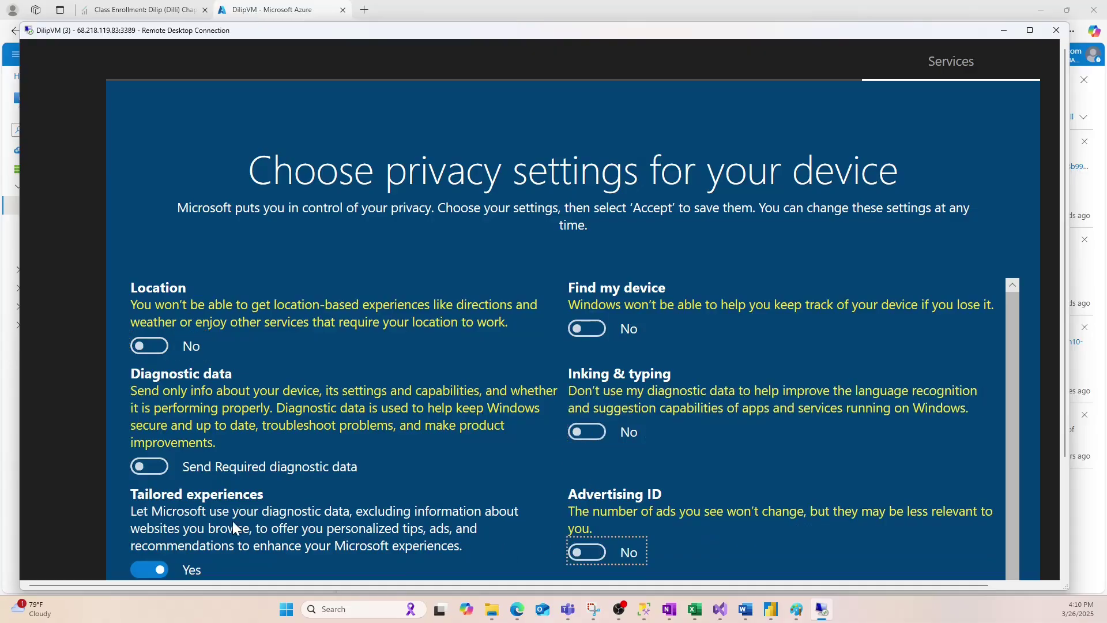
{"action": "left_click", "coordinate": [146, 569]}
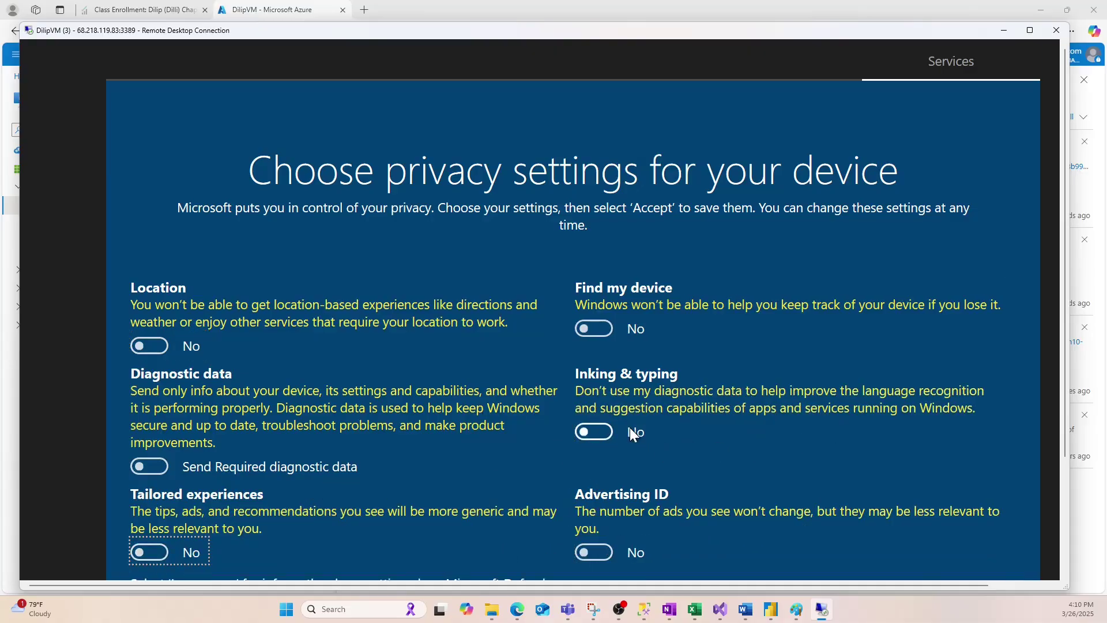
{"action": "left_click_drag", "start_coordinate": [1064, 305], "coordinate": [1066, 433]}
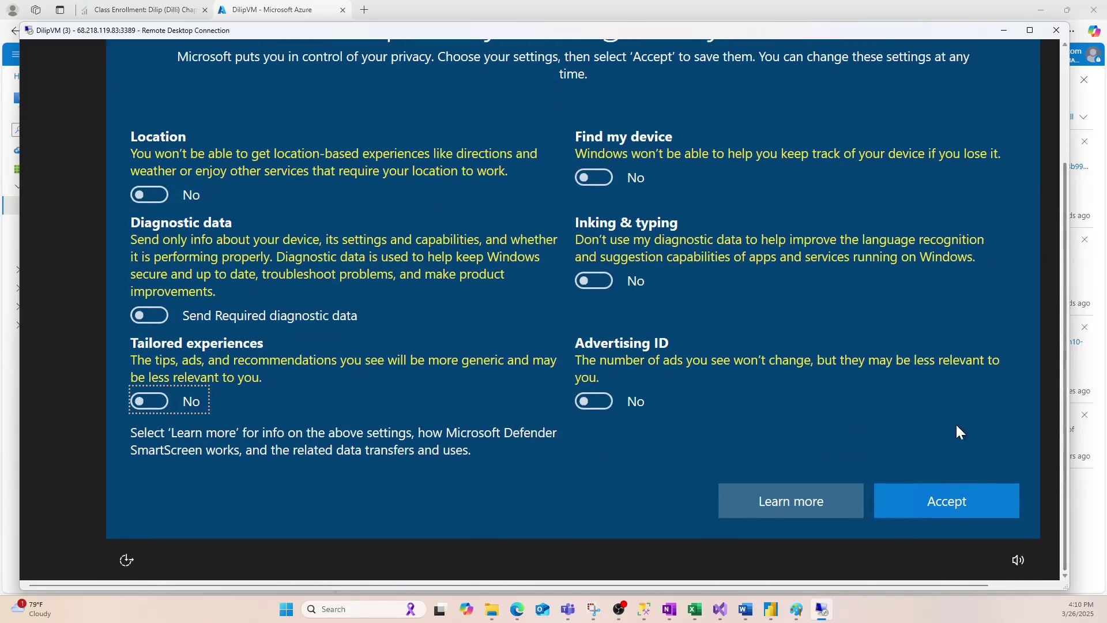
{"action": "left_click", "coordinate": [939, 494]}
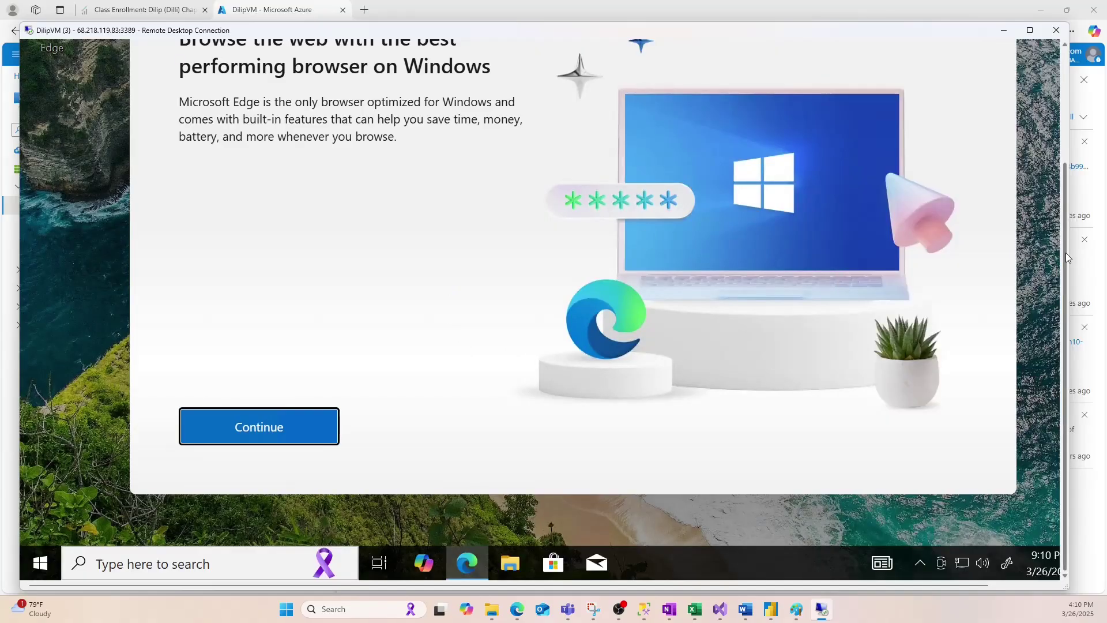
Dismiss the Edge welcome prompt and launch Edge on the VM desktop
{"action": "left_click_drag", "start_coordinate": [1066, 253], "coordinate": [1060, 181]}
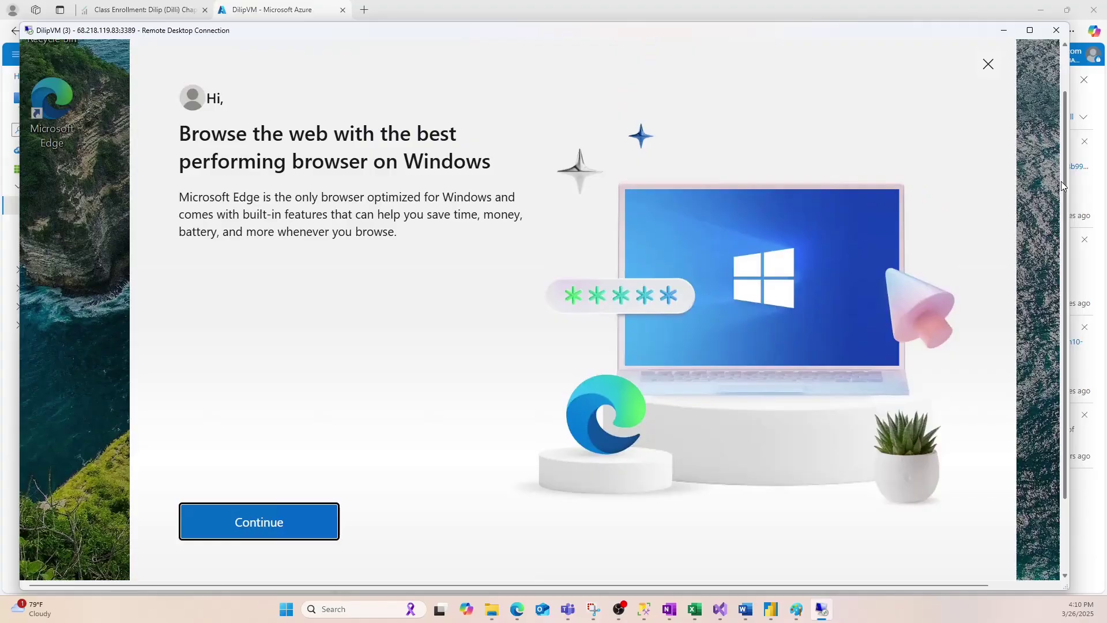
{"action": "left_click", "coordinate": [986, 65]}
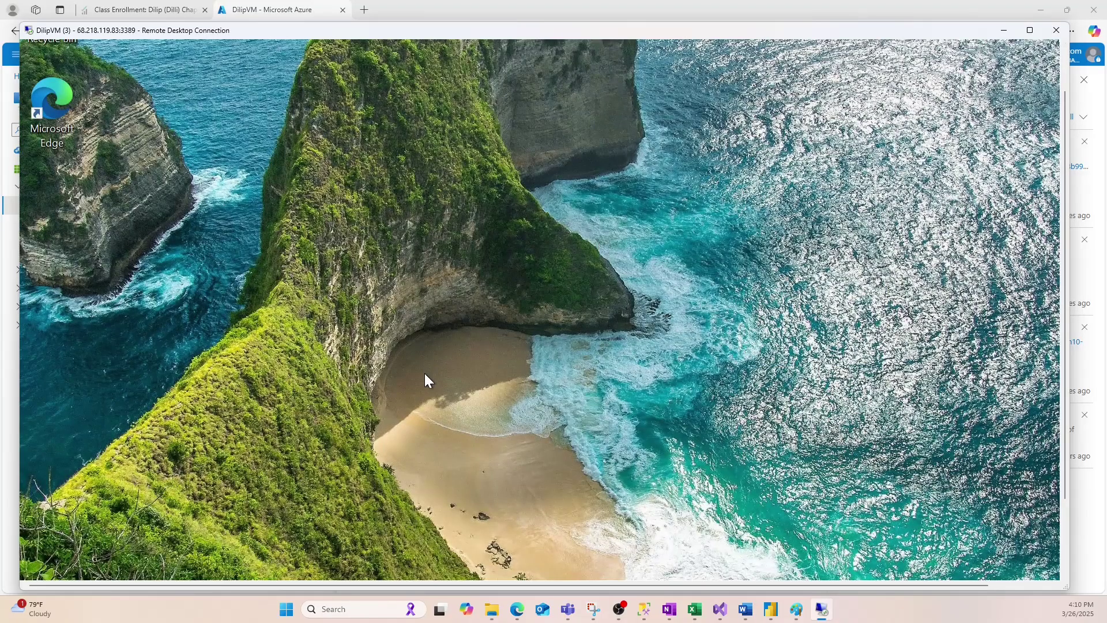
{"action": "double_click", "coordinate": [57, 97]}
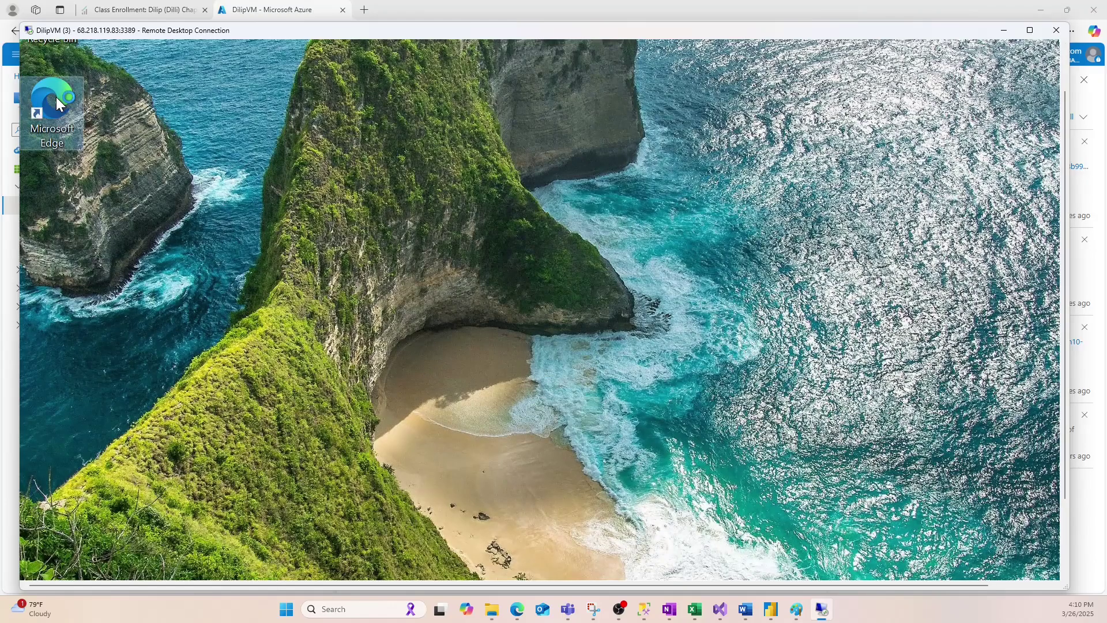
{"action": "left_click", "coordinate": [797, 609]}
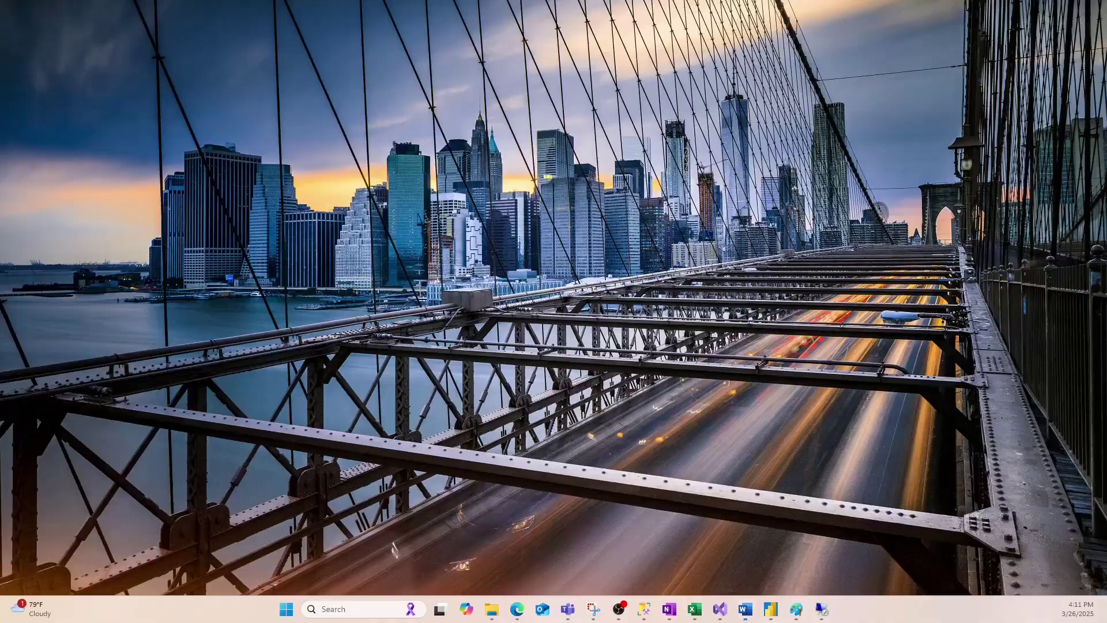
Glance at the Paint migration plan, then bring the VM's remote desktop back to front
{"action": "key", "text": "alt+Tab"}
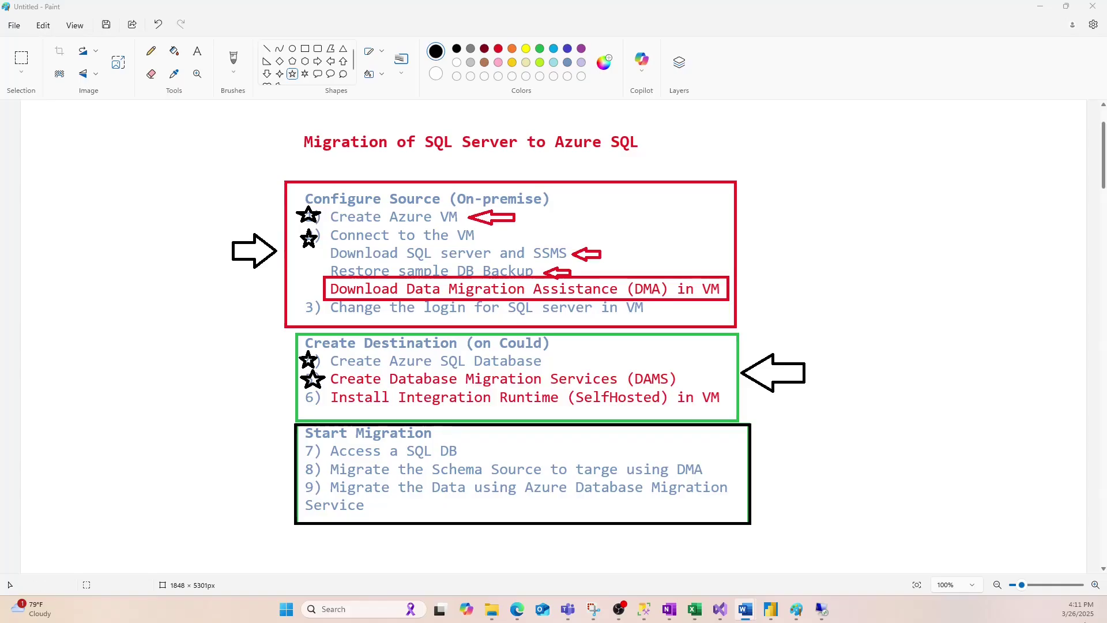
{"action": "key", "text": "alt+Tab"}
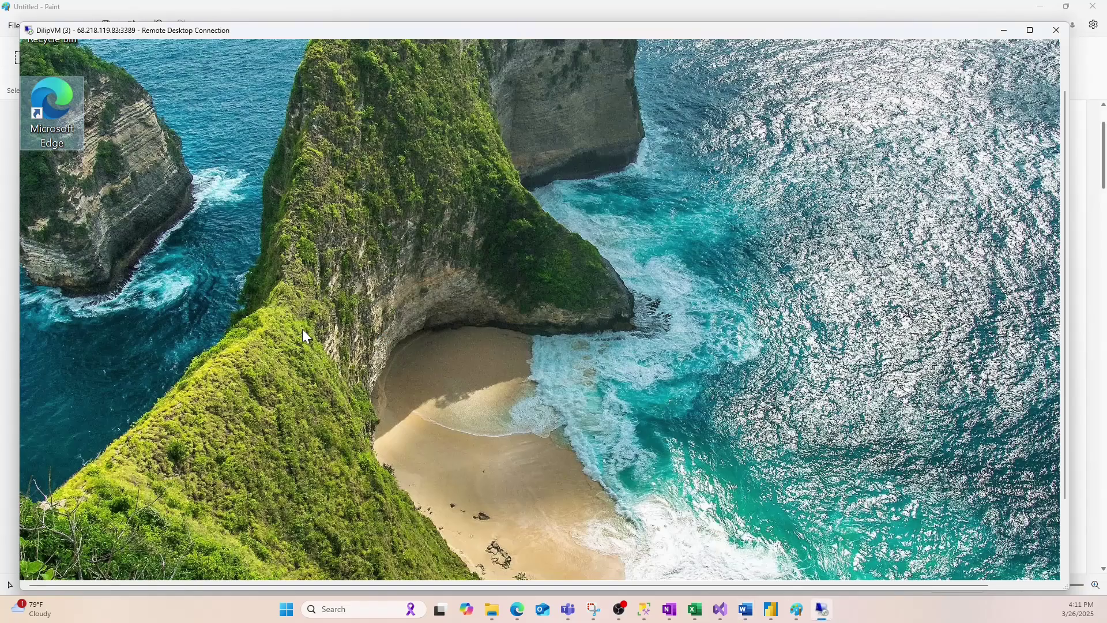
{"action": "left_click_drag", "start_coordinate": [1065, 340], "coordinate": [1056, 452]}
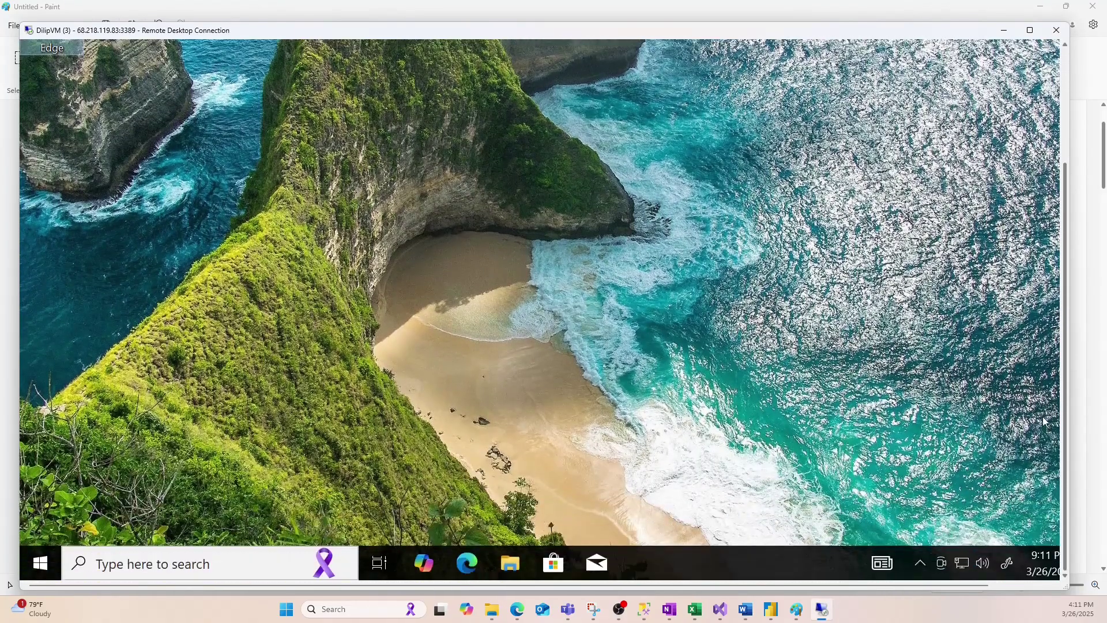
Finish the VM's Edge first-run without syncing data, close the Welcome tab, return locally
{"action": "left_click", "coordinate": [467, 562]}
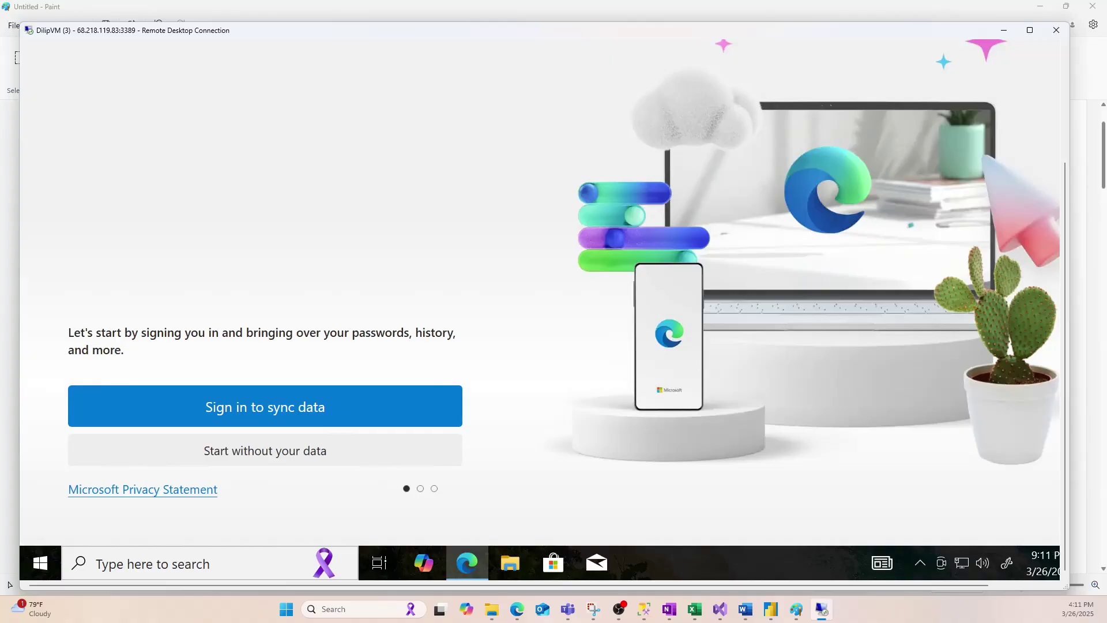
{"action": "key", "text": "alt+Tab"}
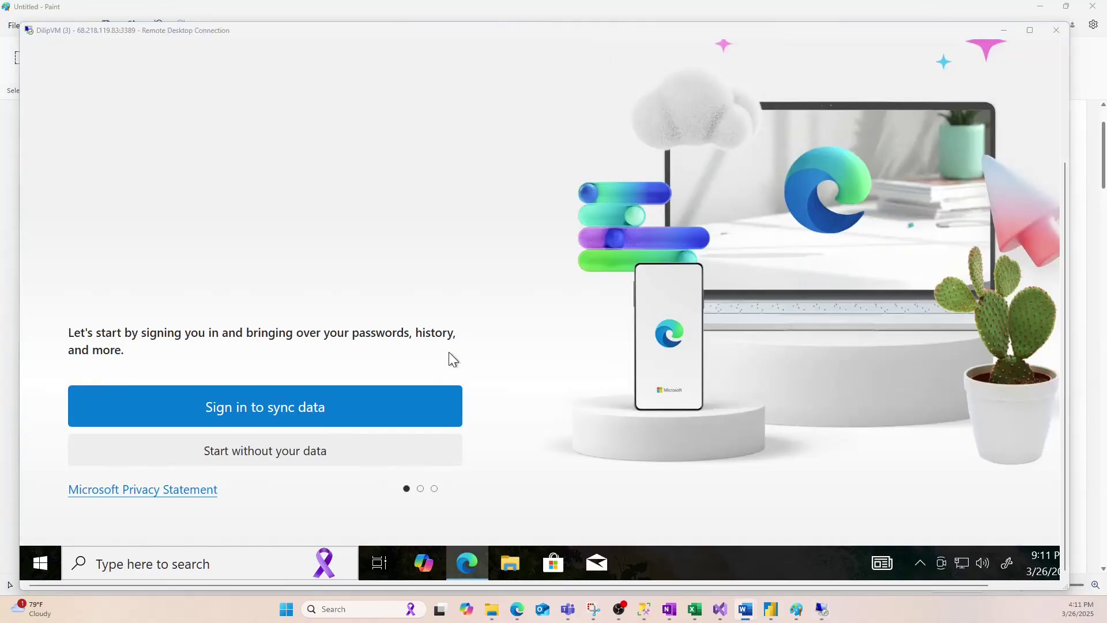
{"action": "left_click", "coordinate": [259, 450]}
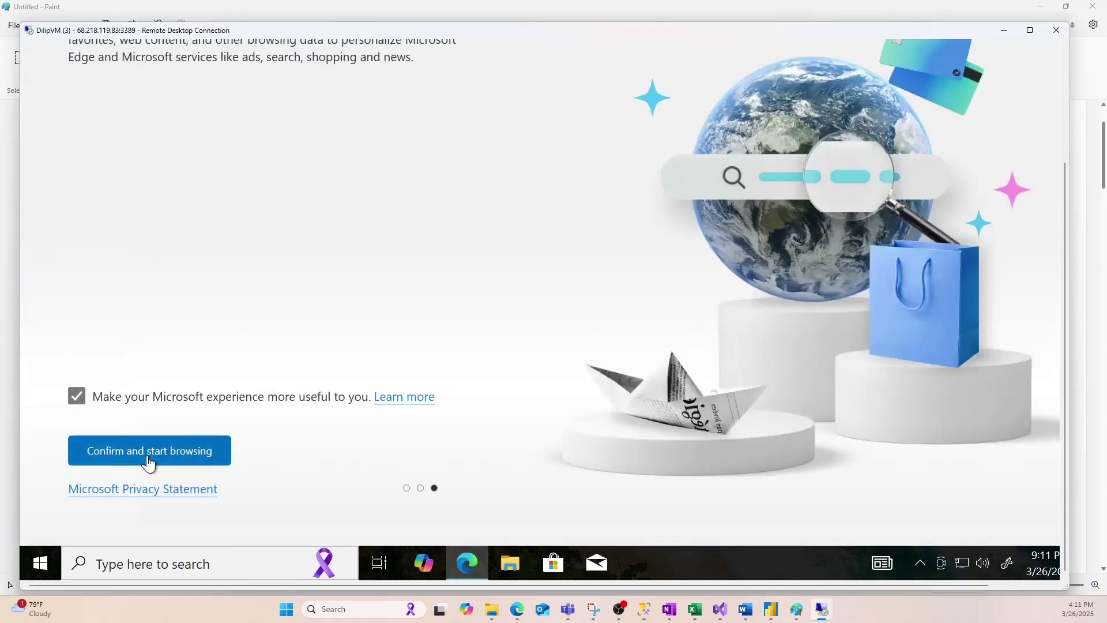
{"action": "left_click", "coordinate": [148, 458]}
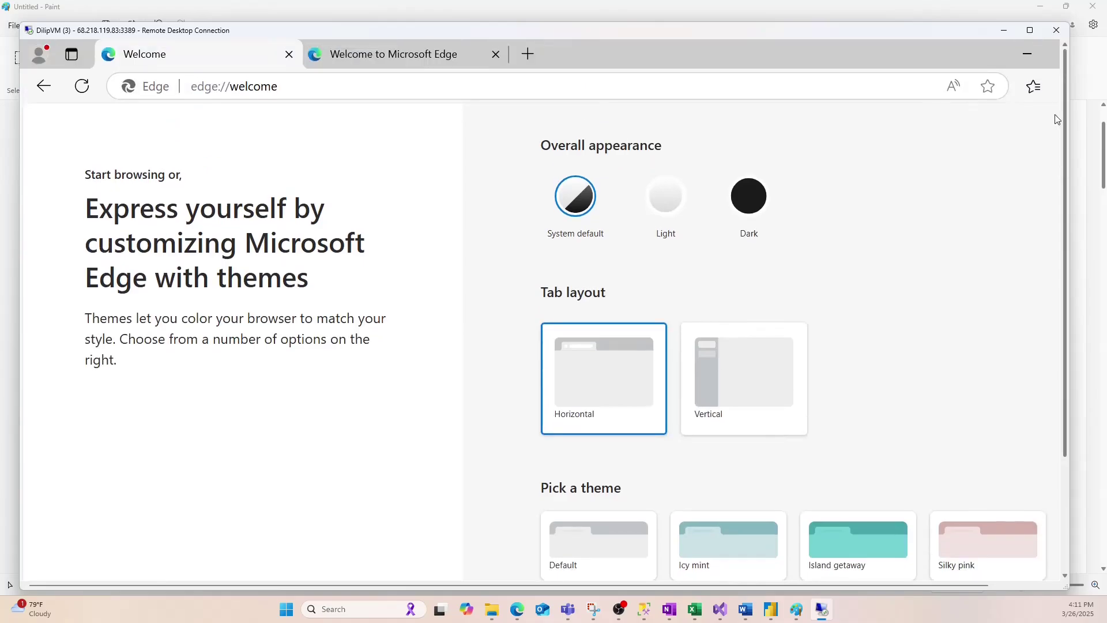
{"action": "left_click", "coordinate": [495, 54]}
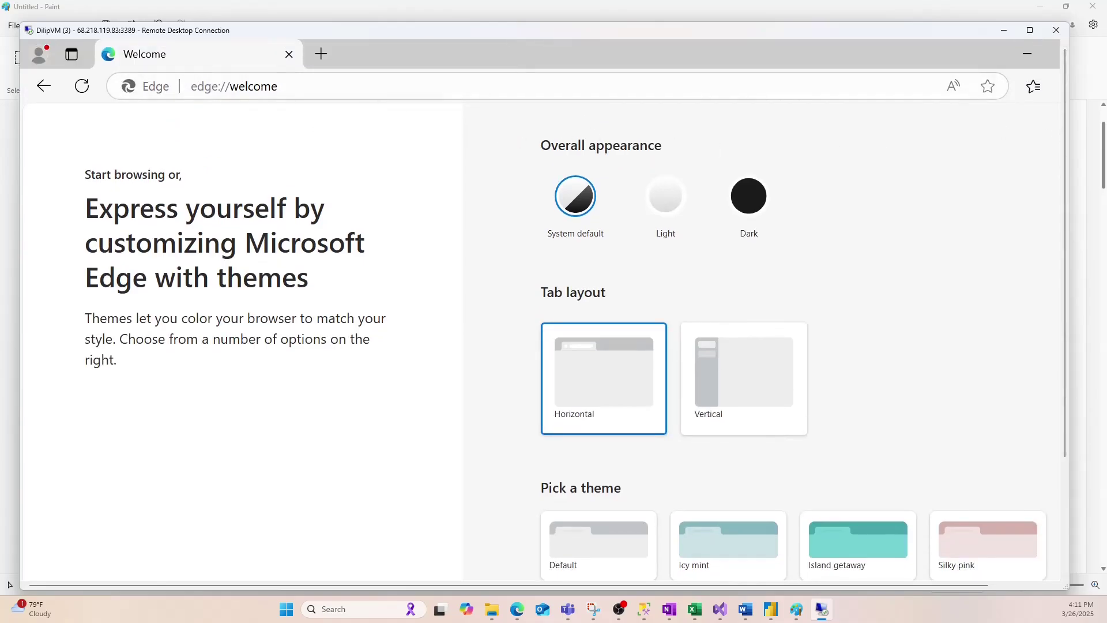
{"action": "key", "text": "alt+Tab"}
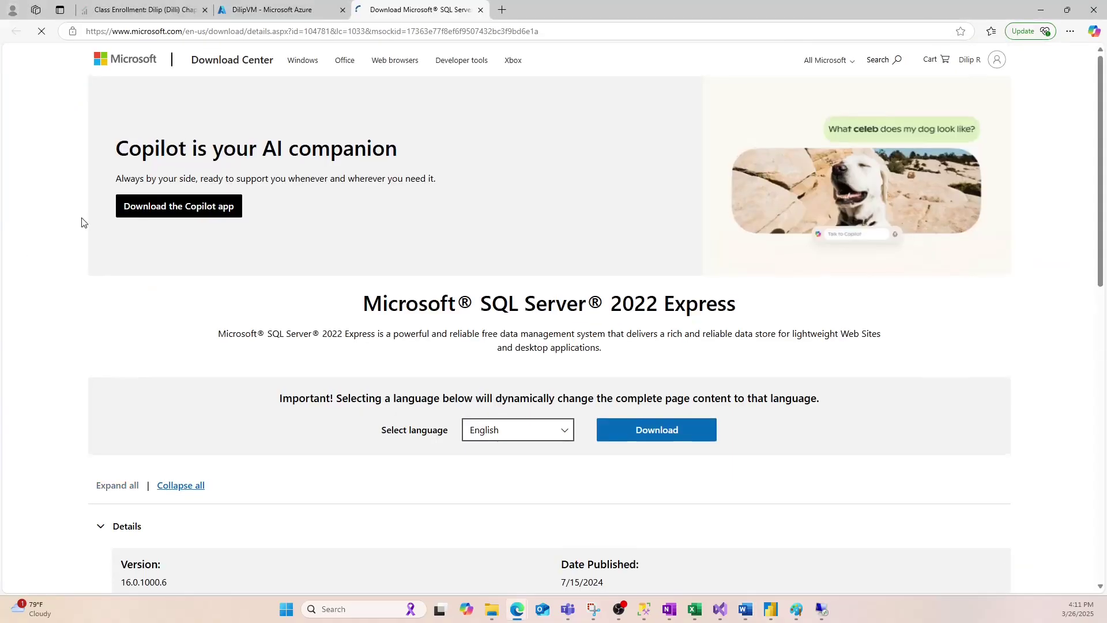
Load the SQL Server 2022 Express download page in the VM's Edge and download SQL2022-SSEI-Expr.exe
{"action": "left_click", "coordinate": [489, 31]}
{"action": "key", "text": "ctrl+c"}
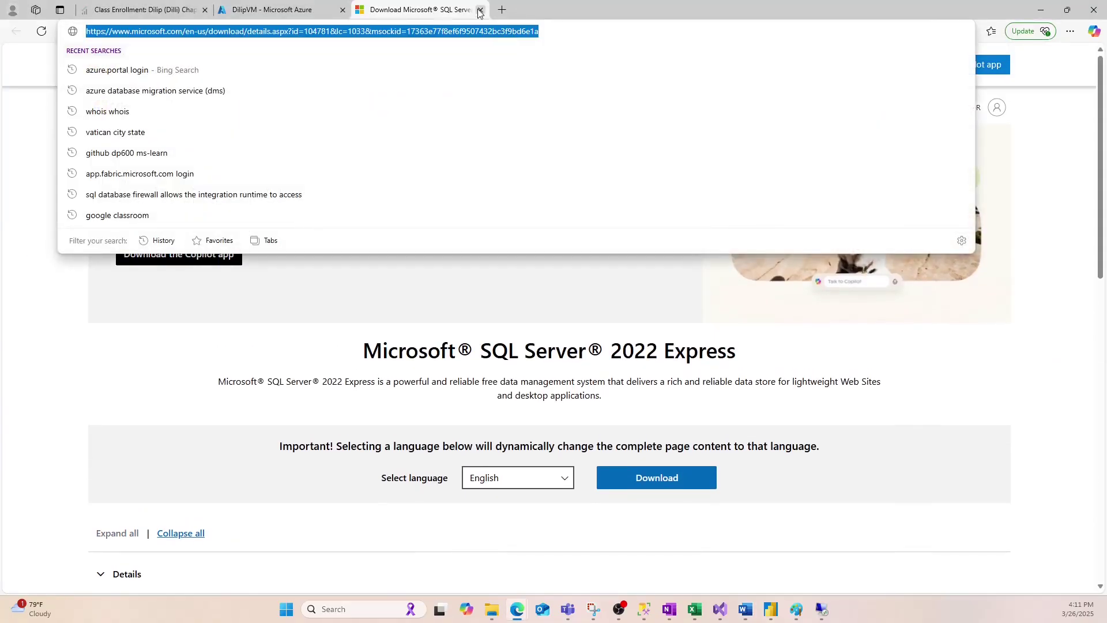
{"action": "left_click", "coordinate": [480, 10]}
{"action": "left_click", "coordinate": [823, 614]}
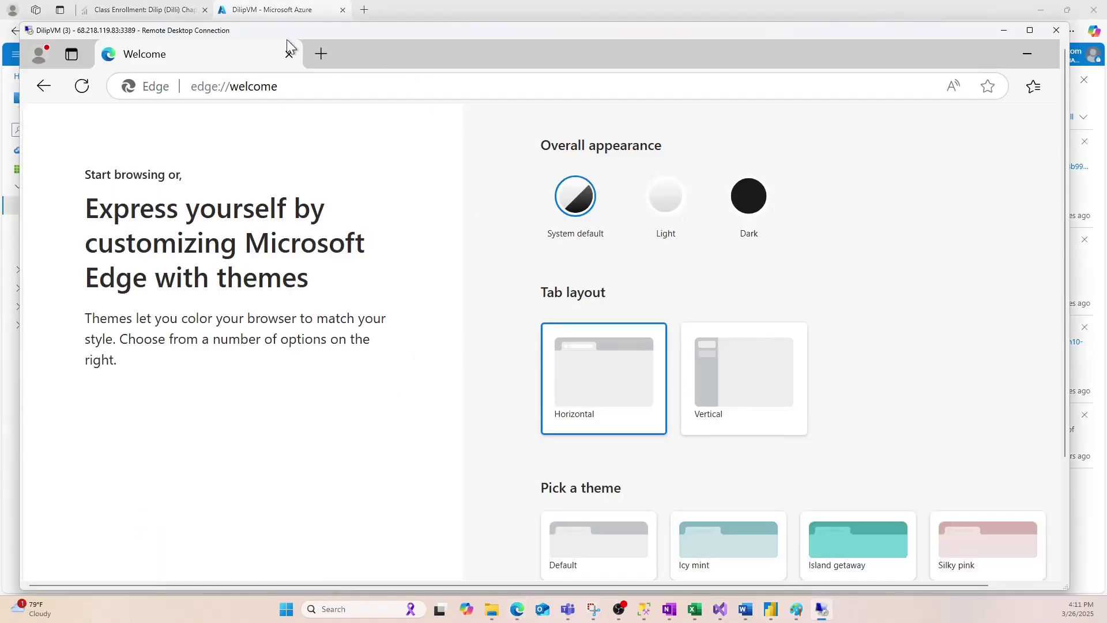
{"action": "left_click", "coordinate": [296, 79]}
{"action": "key", "text": "ctrl+v"}
{"action": "key", "text": "Return"}
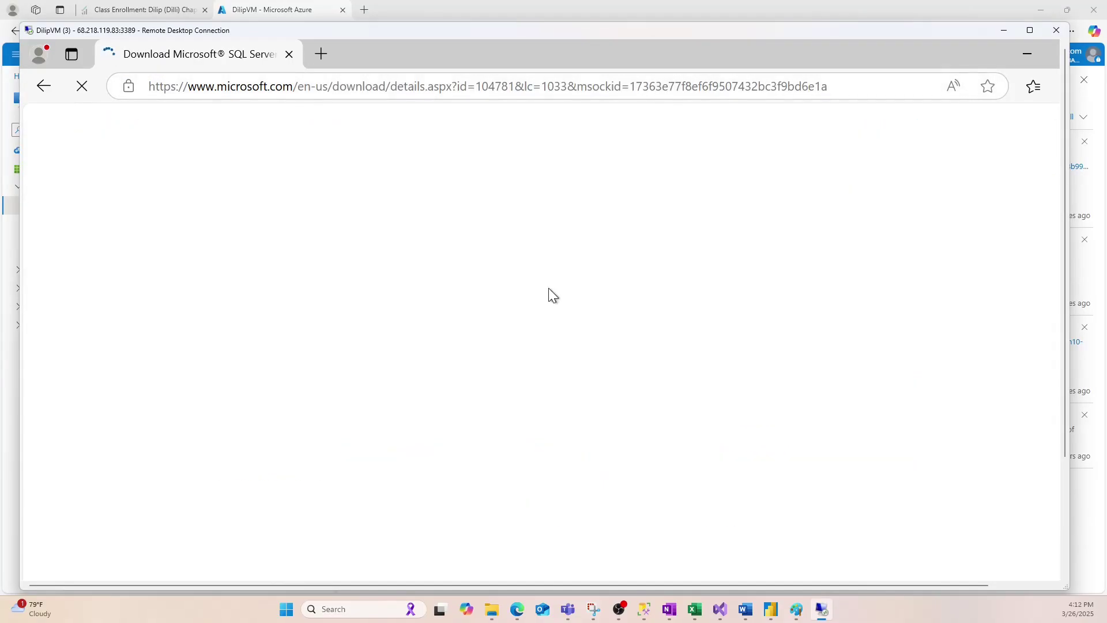
{"action": "scroll", "coordinate": [715, 279], "scroll_direction": "down", "scroll_amount": 2}
{"action": "scroll", "coordinate": [715, 279], "scroll_direction": "down", "scroll_amount": 4}
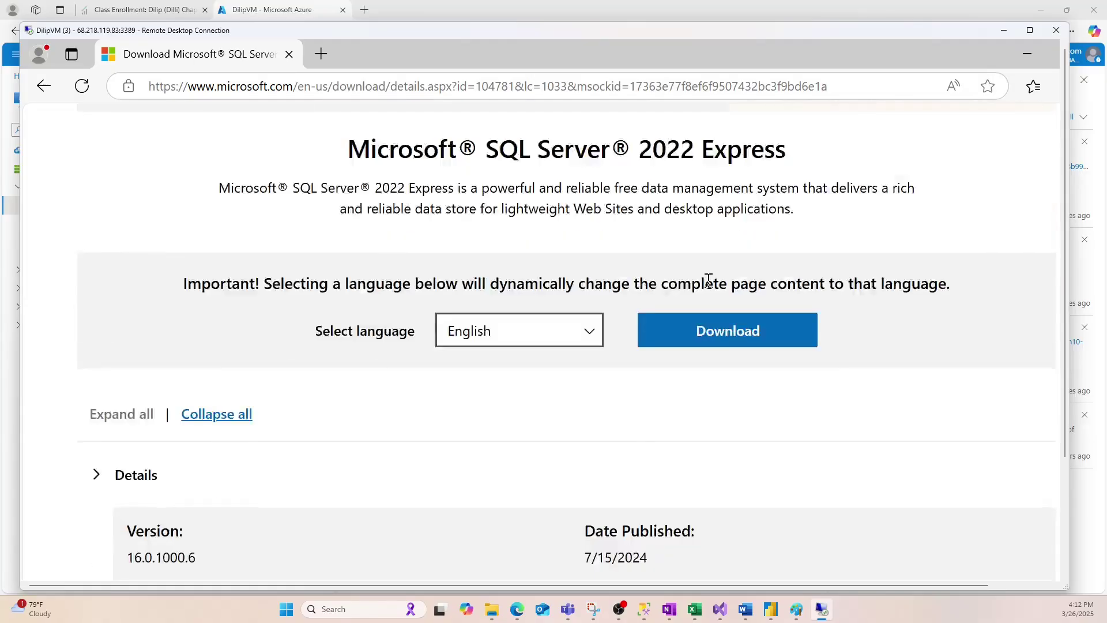
{"action": "left_click", "coordinate": [714, 258]}
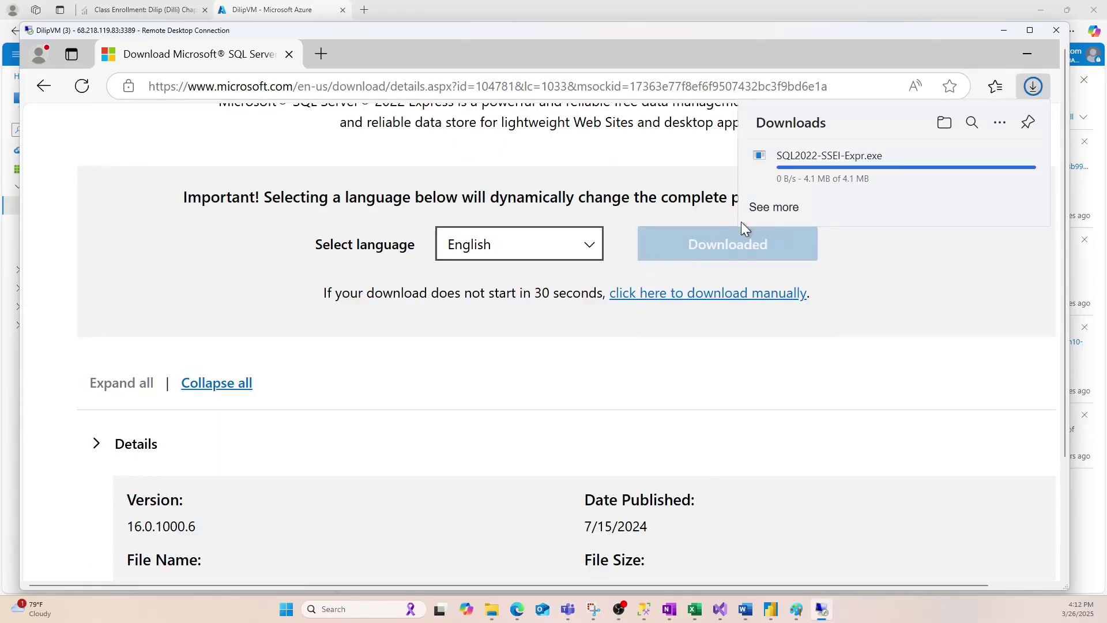
Download SSMS 20.2 (SSMS-Setup-ENU.exe) from its Learn page in a new VM tab, then bring up File Explorer
{"action": "key", "text": "alt+Tab"}
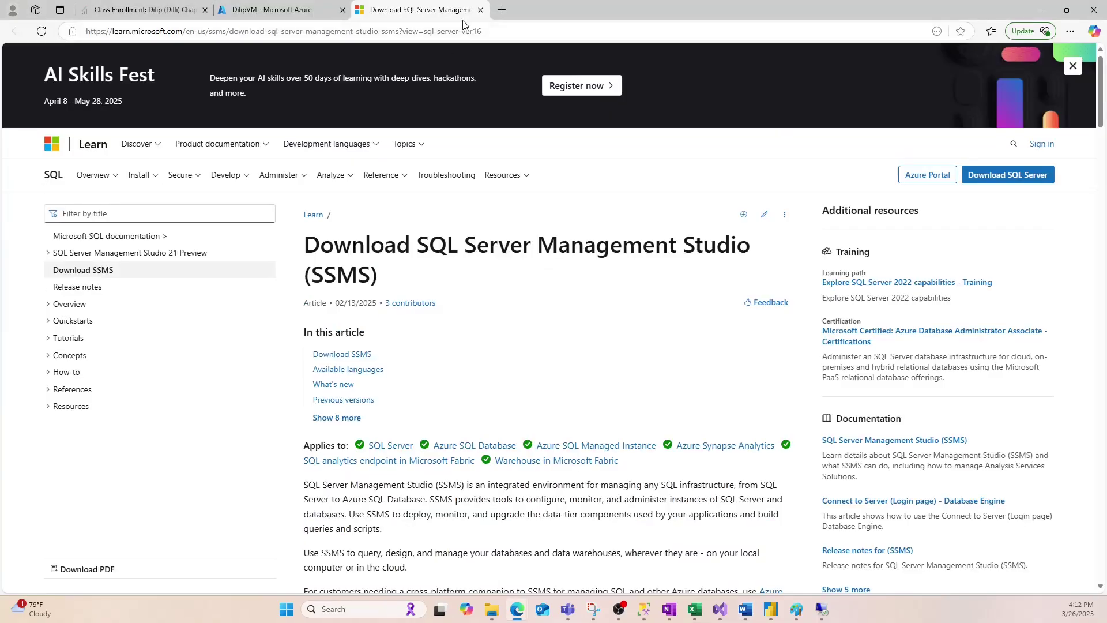
{"action": "left_click", "coordinate": [436, 31]}
{"action": "key", "text": "ctrl+c"}
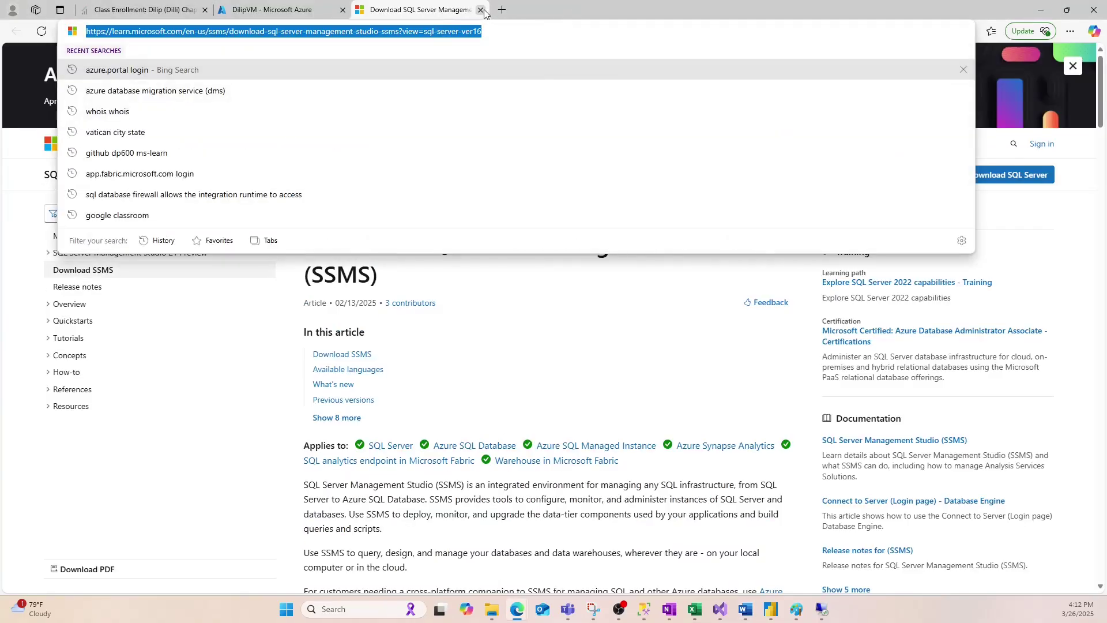
{"action": "left_click", "coordinate": [822, 608]}
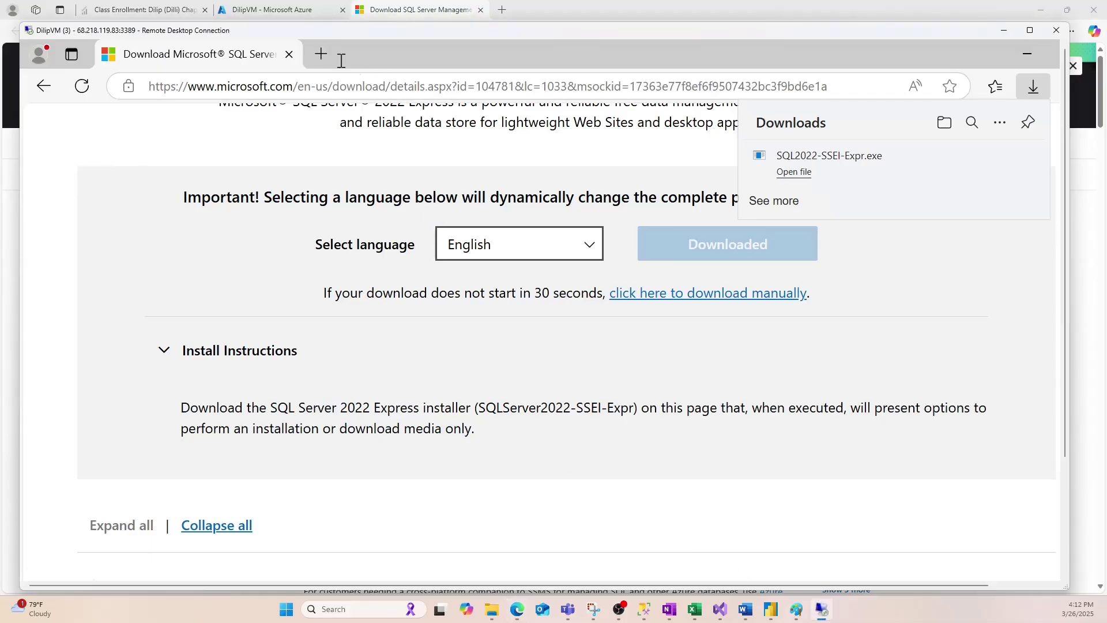
{"action": "left_click", "coordinate": [316, 63]}
{"action": "key", "text": "ctrl+v"}
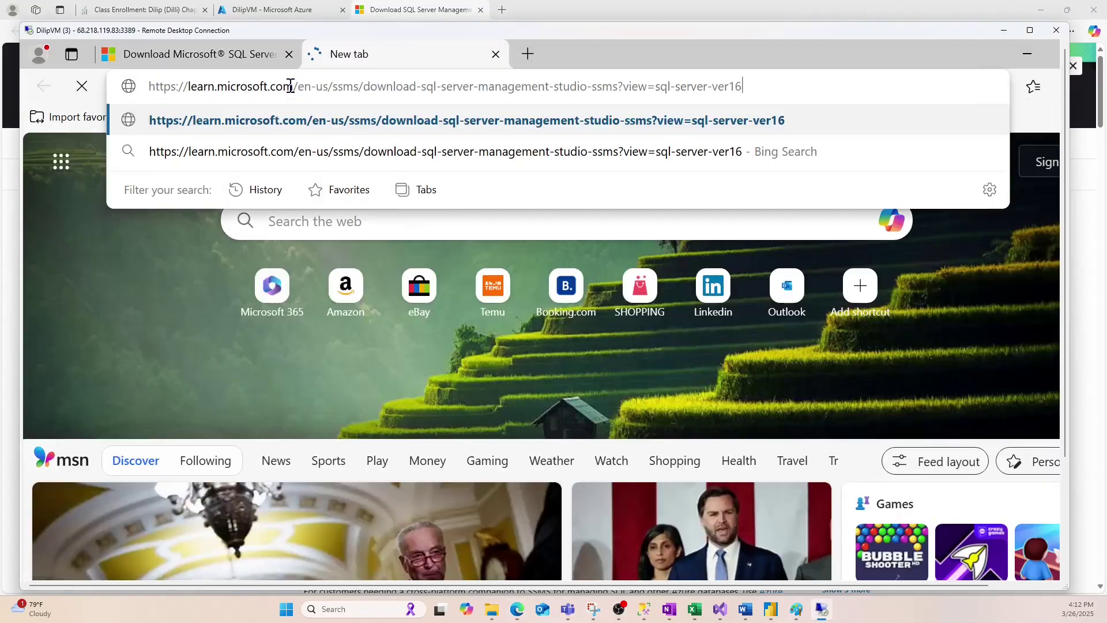
{"action": "key", "text": "Return"}
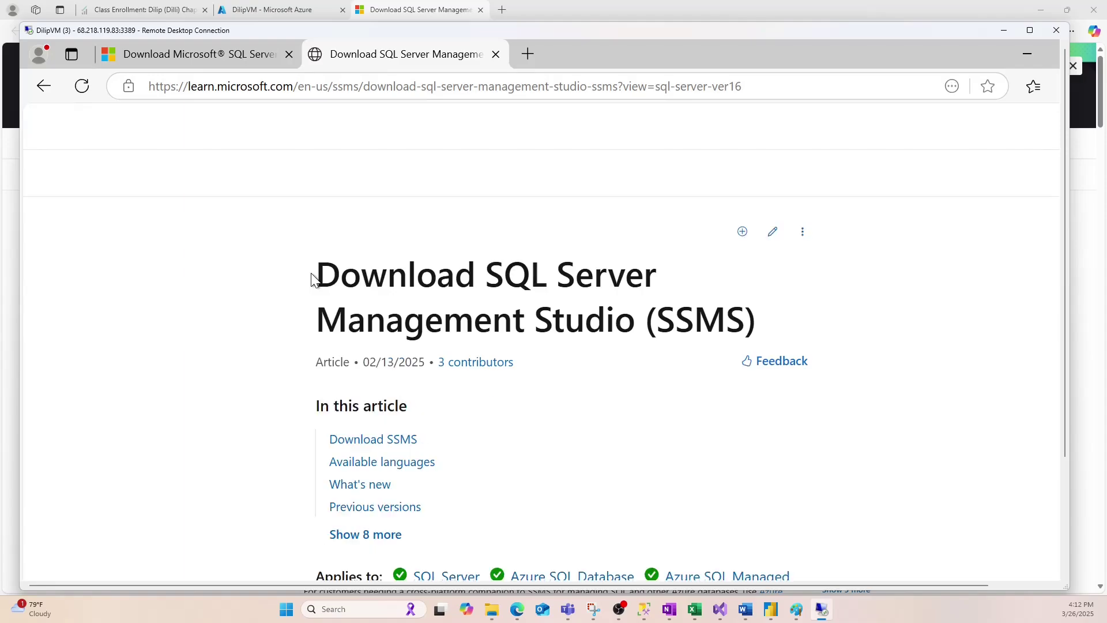
{"action": "scroll", "coordinate": [533, 422], "scroll_direction": "down", "scroll_amount": 10}
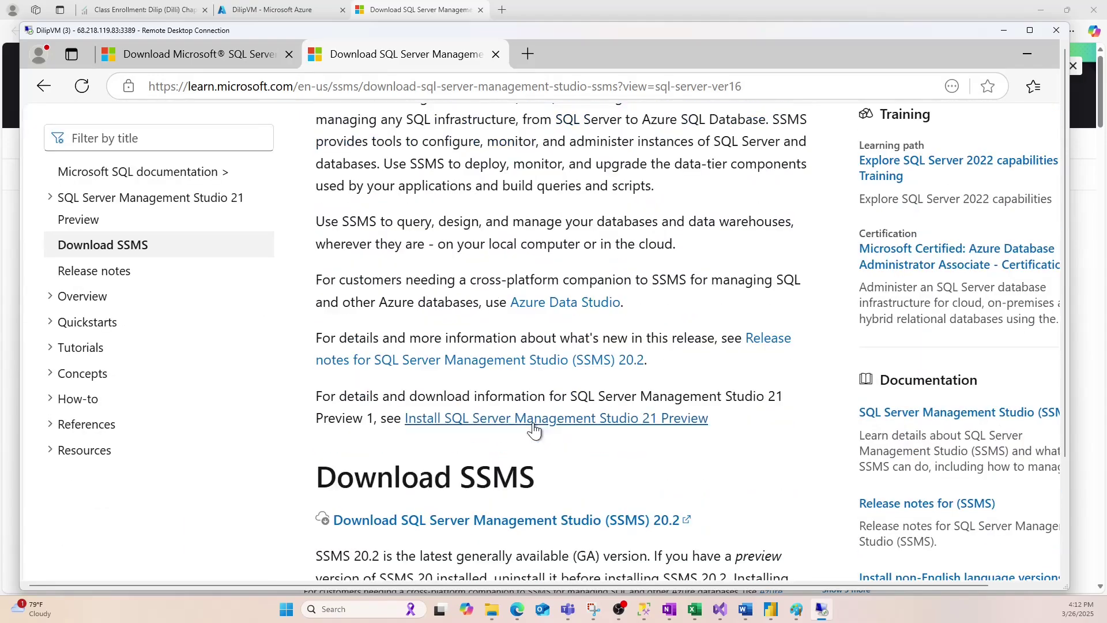
{"action": "left_click", "coordinate": [442, 517]}
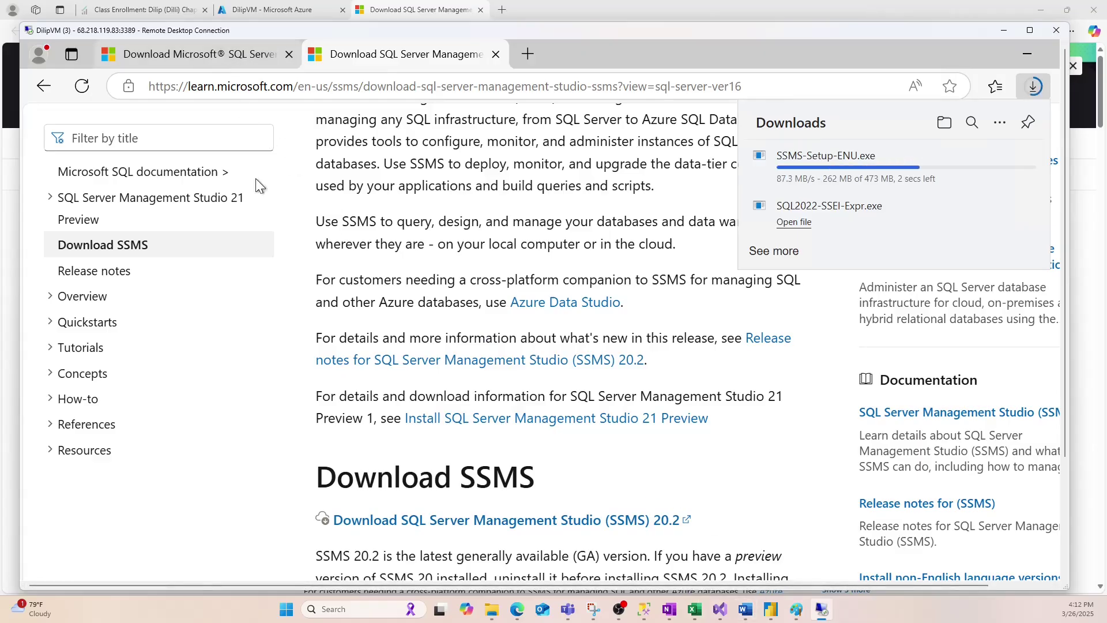
{"action": "left_click_drag", "start_coordinate": [1065, 357], "coordinate": [712, 537]}
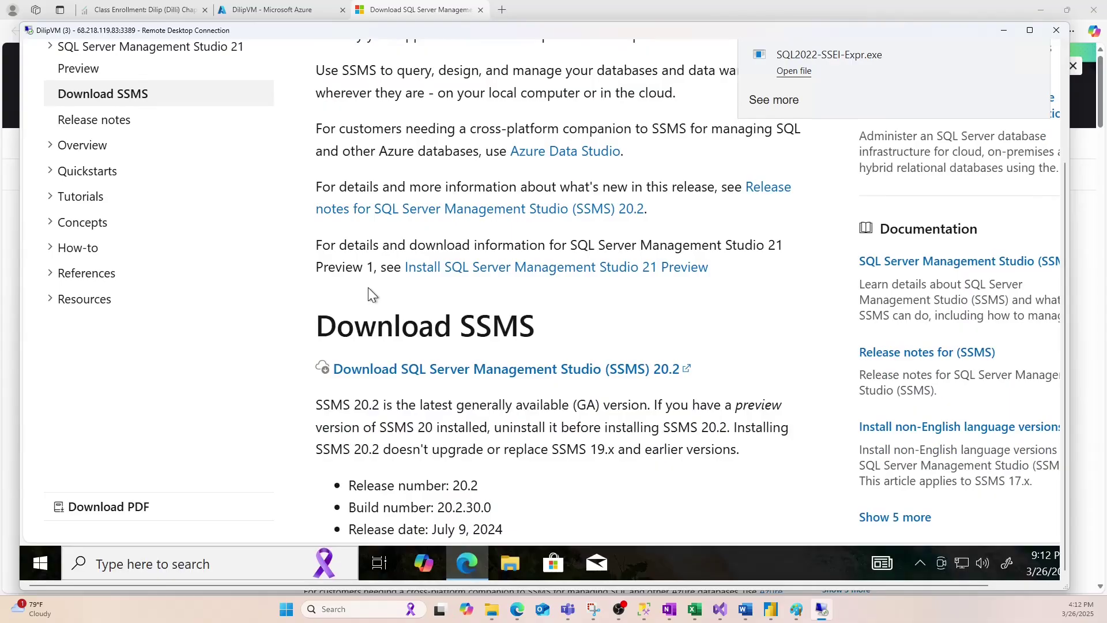
{"action": "left_click", "coordinate": [511, 565]}
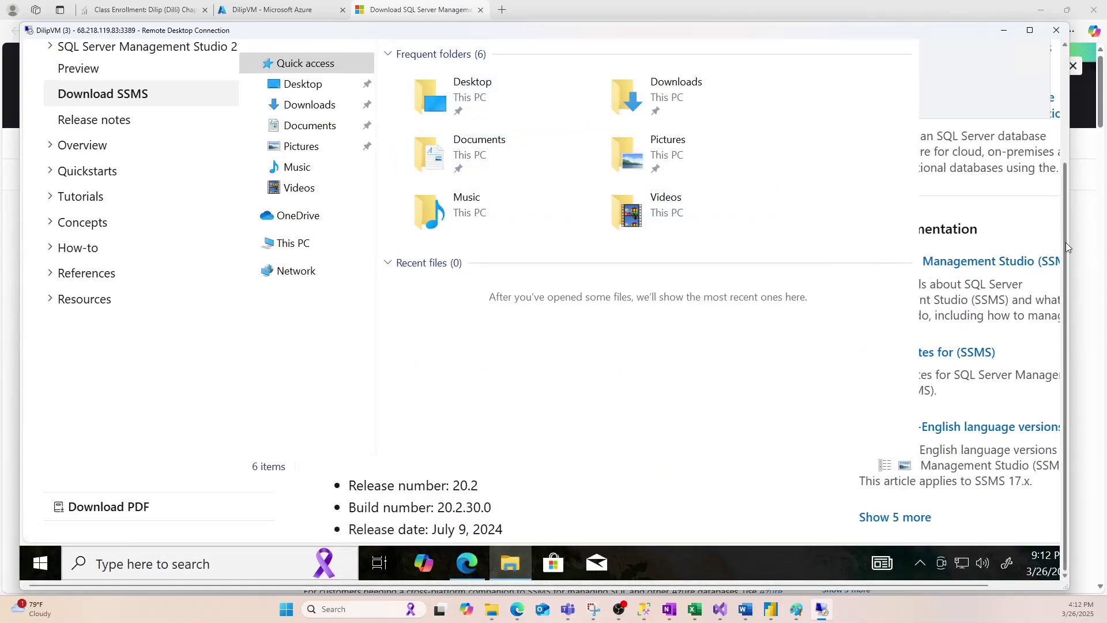
Run SQL2022-SSEI-Expr from Downloads and start a Basic install into the default location, then return to Paint
{"action": "left_click_drag", "start_coordinate": [1065, 247], "coordinate": [1068, 157]}
{"action": "left_click", "coordinate": [306, 221]}
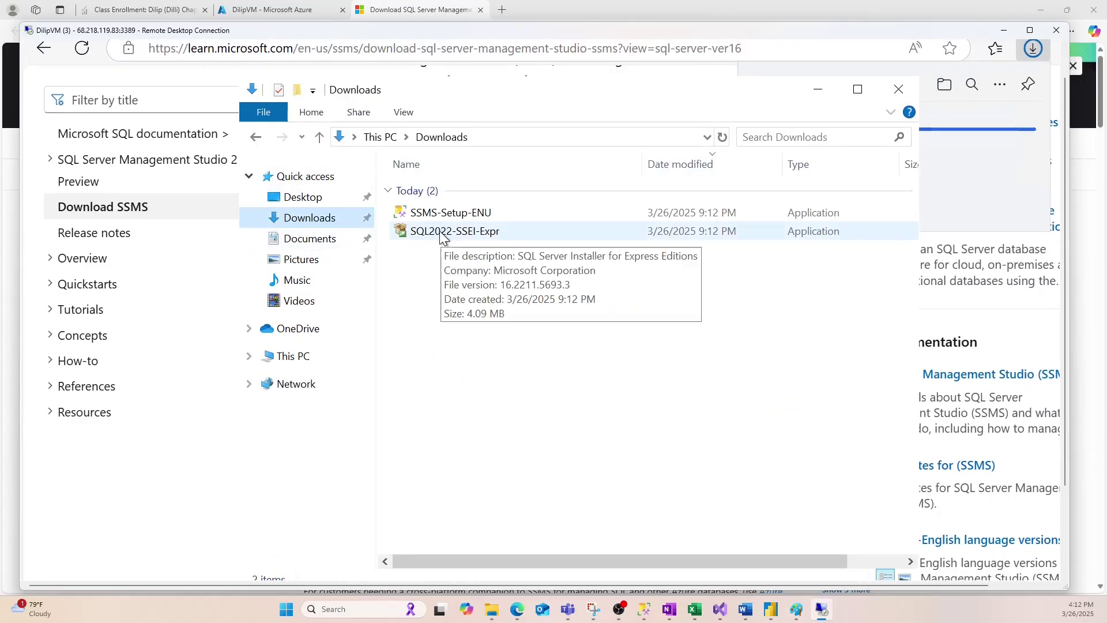
{"action": "double_click", "coordinate": [441, 232]}
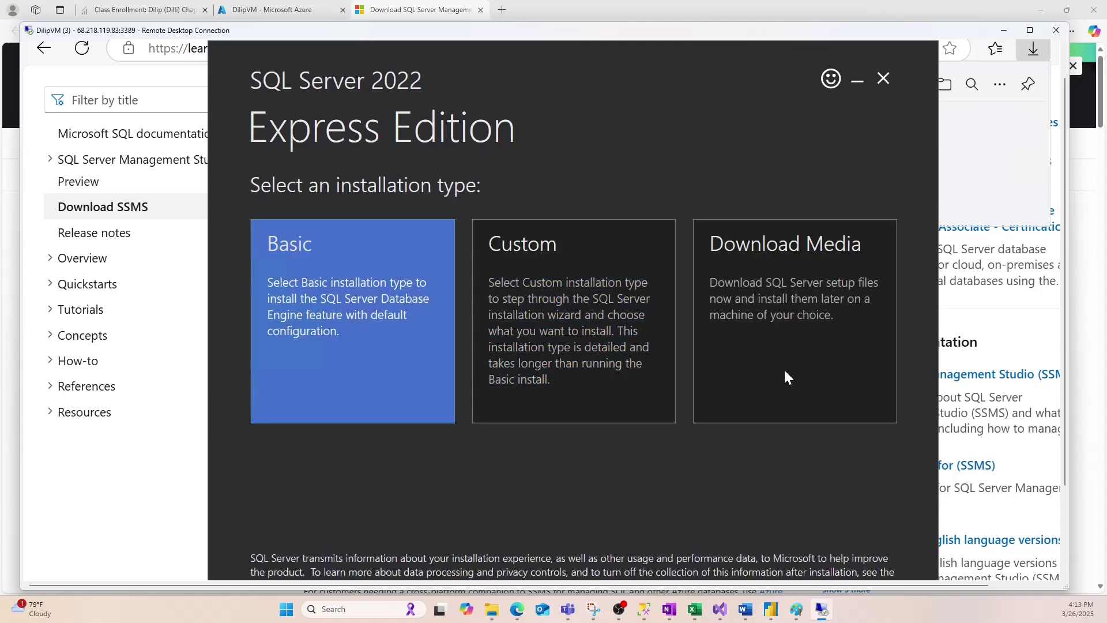
{"action": "left_click_drag", "start_coordinate": [1066, 175], "coordinate": [1064, 285]}
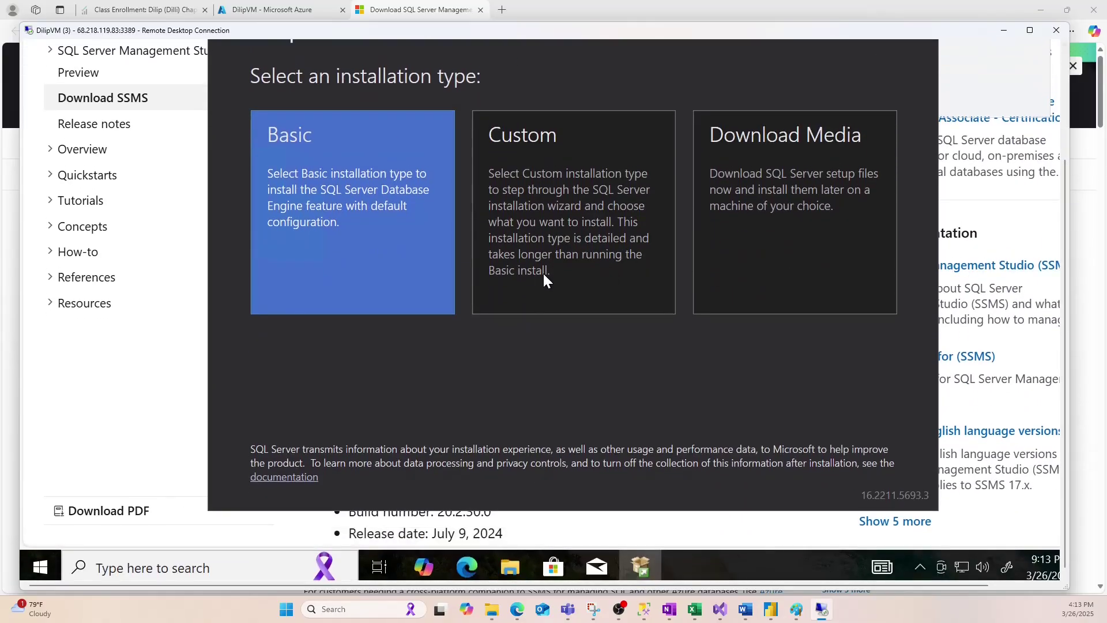
{"action": "left_click", "coordinate": [430, 263]}
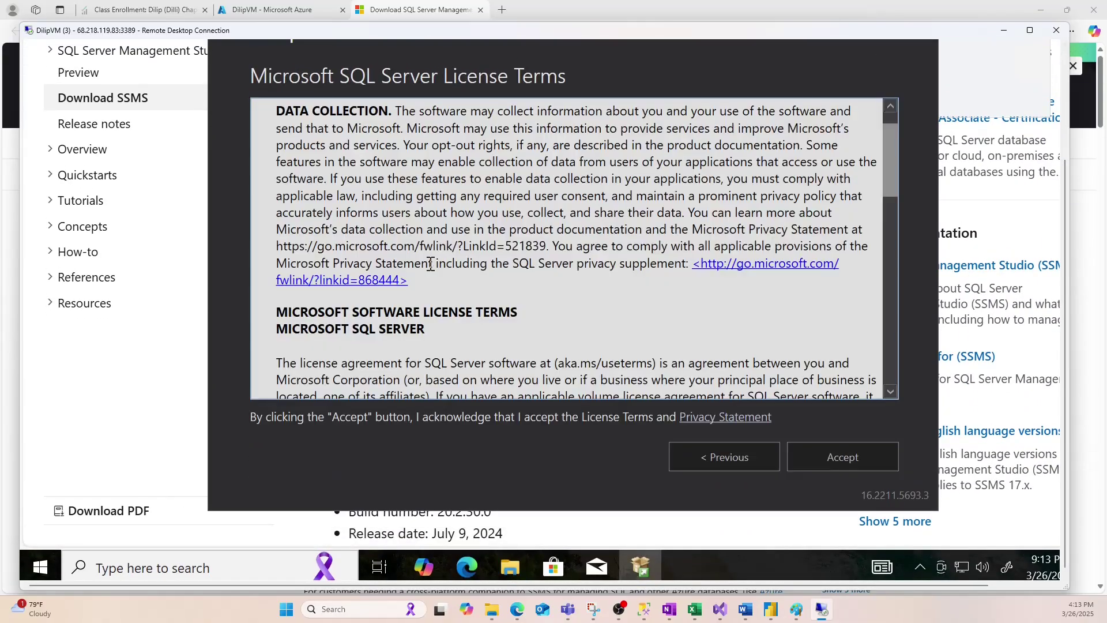
{"action": "left_click", "coordinate": [838, 456]}
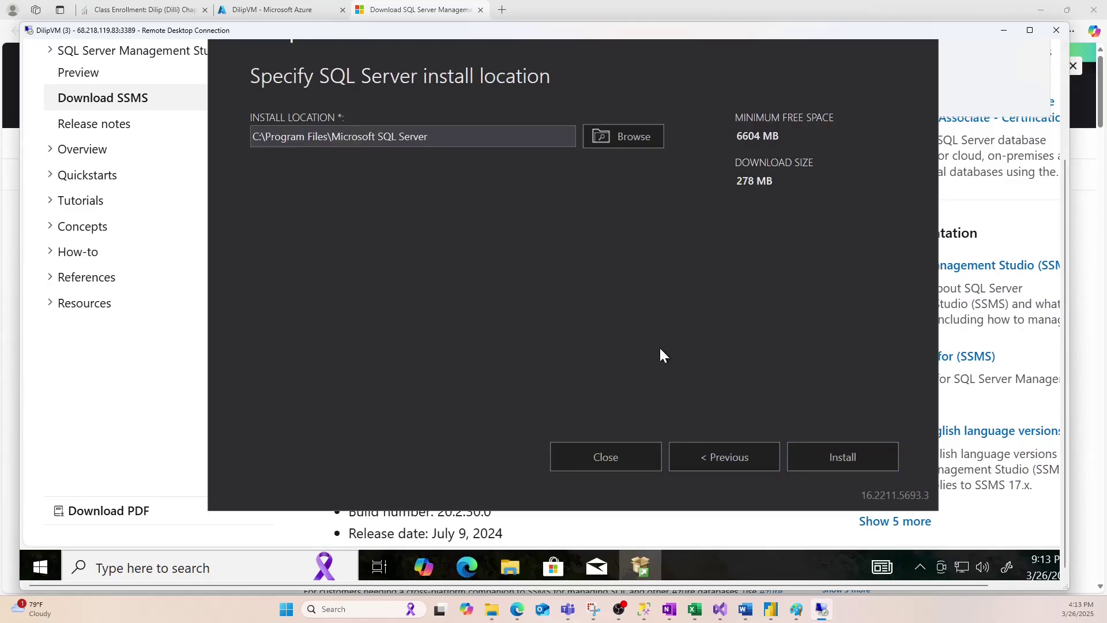
{"action": "left_click", "coordinate": [834, 456]}
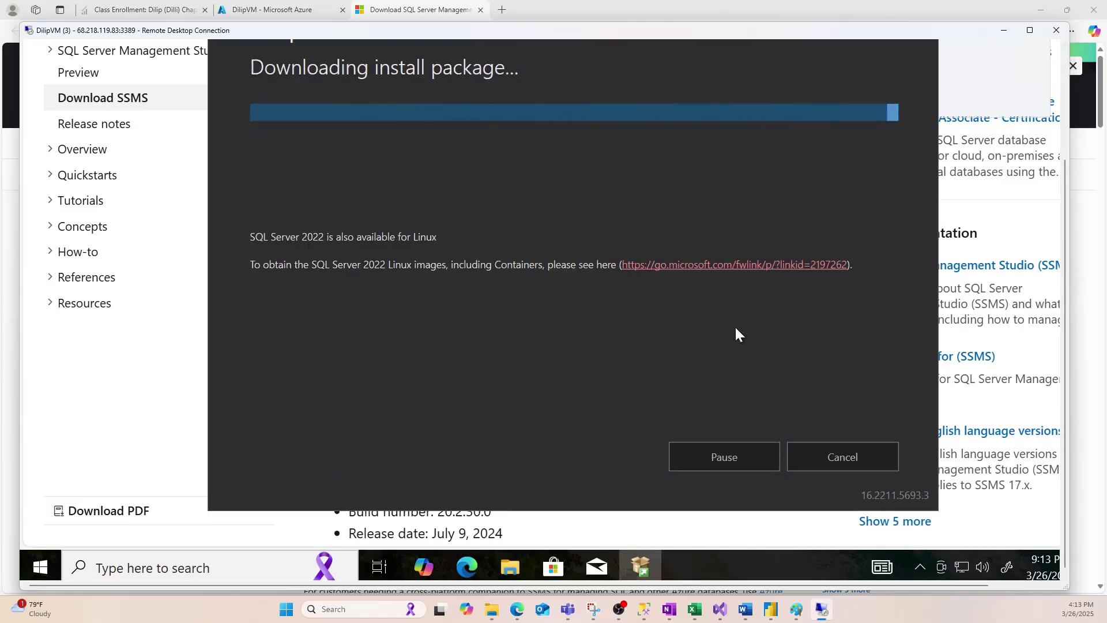
{"action": "left_click_drag", "start_coordinate": [1065, 376], "coordinate": [1066, 300]}
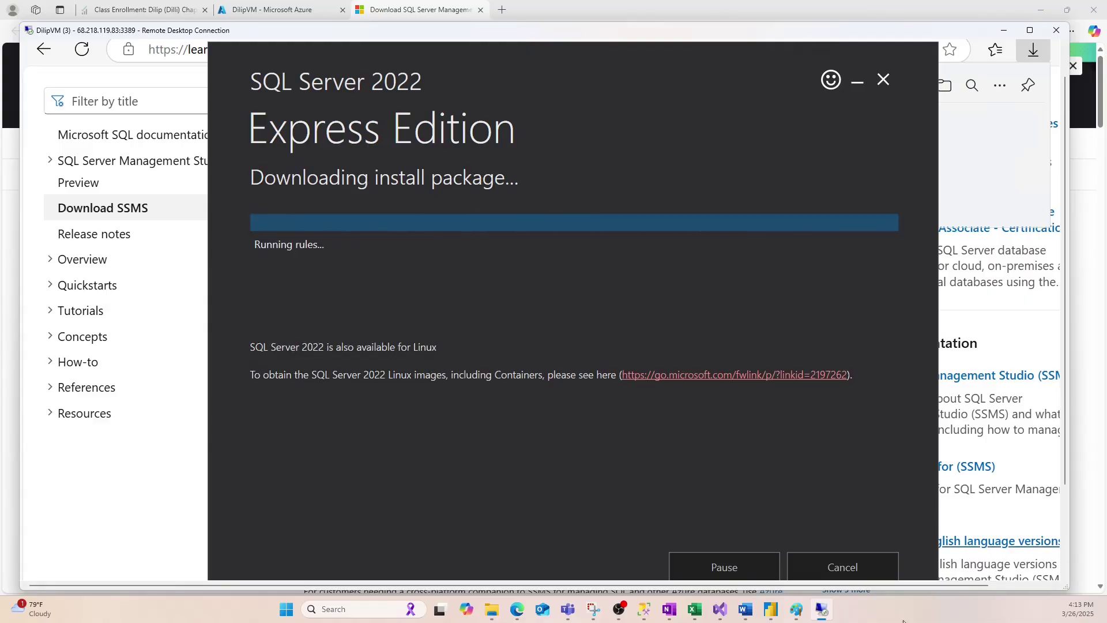
{"action": "left_click", "coordinate": [800, 611]}
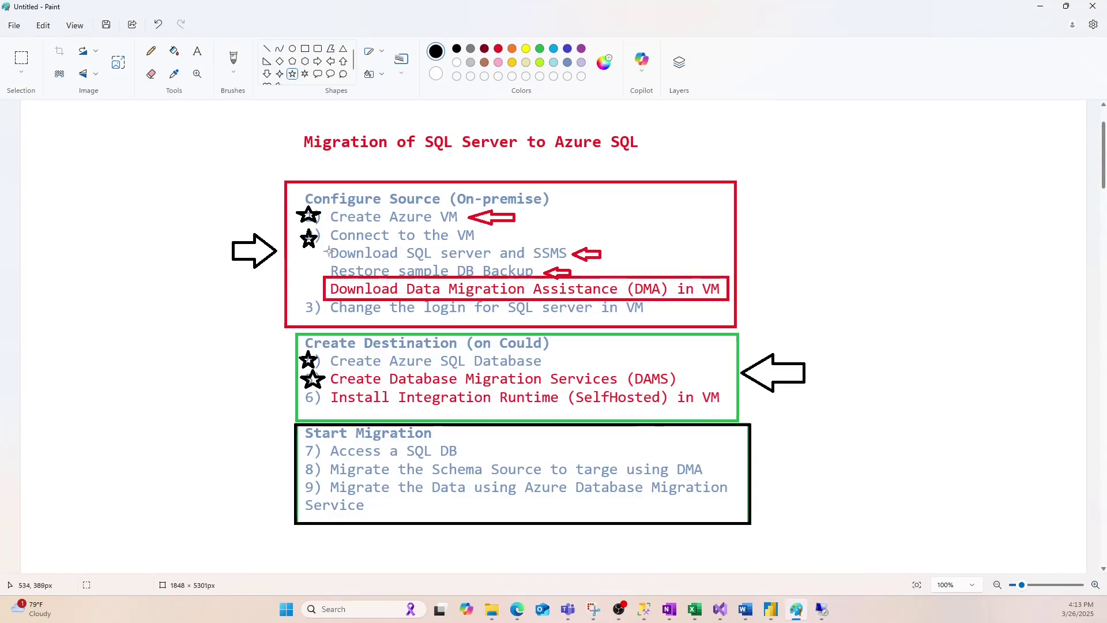
Draw a small black star beside 'Download SQL server and SSMS' in the migration plan
{"action": "left_click_drag", "start_coordinate": [321, 247], "coordinate": [332, 260]}
{"action": "left_click", "coordinate": [310, 274]}
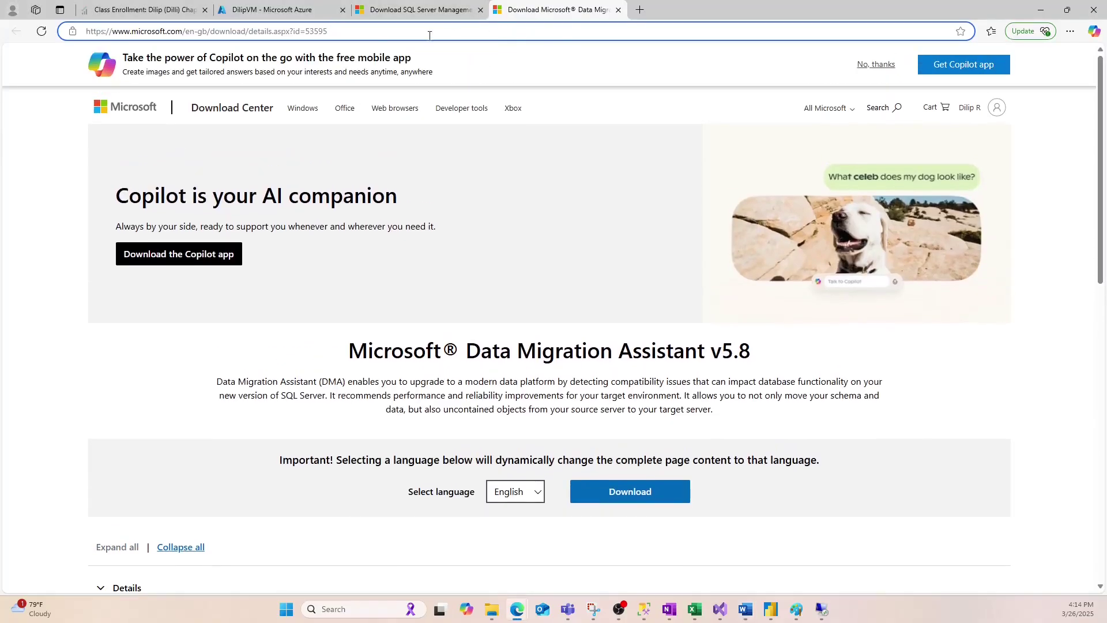
Open the Data Migration Assistant v5.8 page in the VM's Edge and download DataMigrationAssistant.msi (31.6 MB)
{"action": "left_click_drag", "start_coordinate": [404, 31], "coordinate": [68, 32]}
{"action": "key", "text": "ctrl+c"}
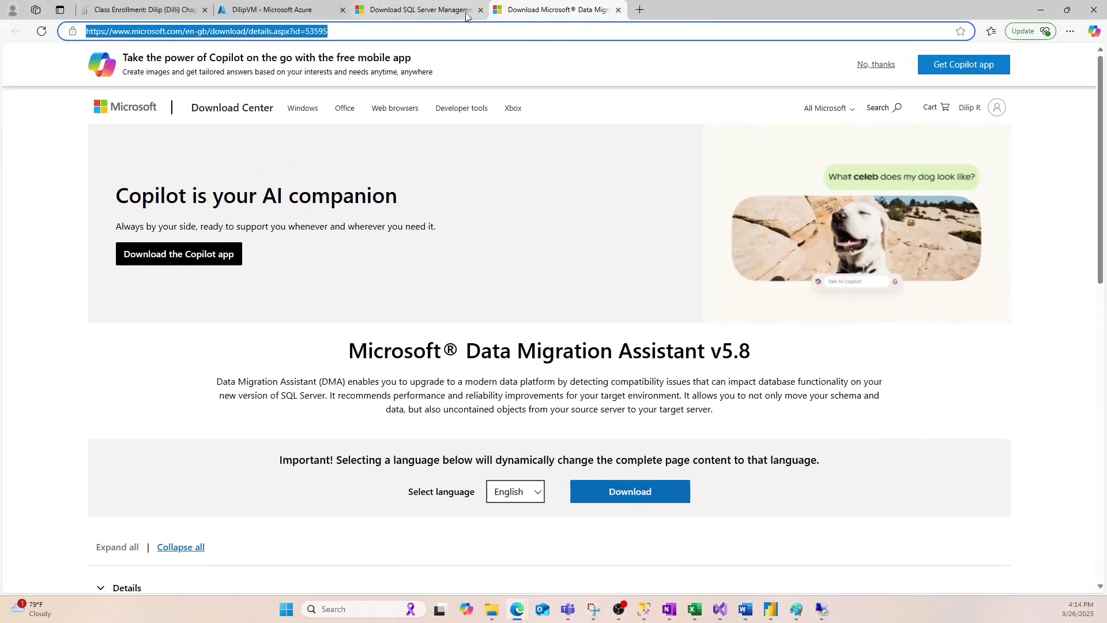
{"action": "left_click", "coordinate": [618, 10]}
{"action": "left_click", "coordinate": [822, 609]}
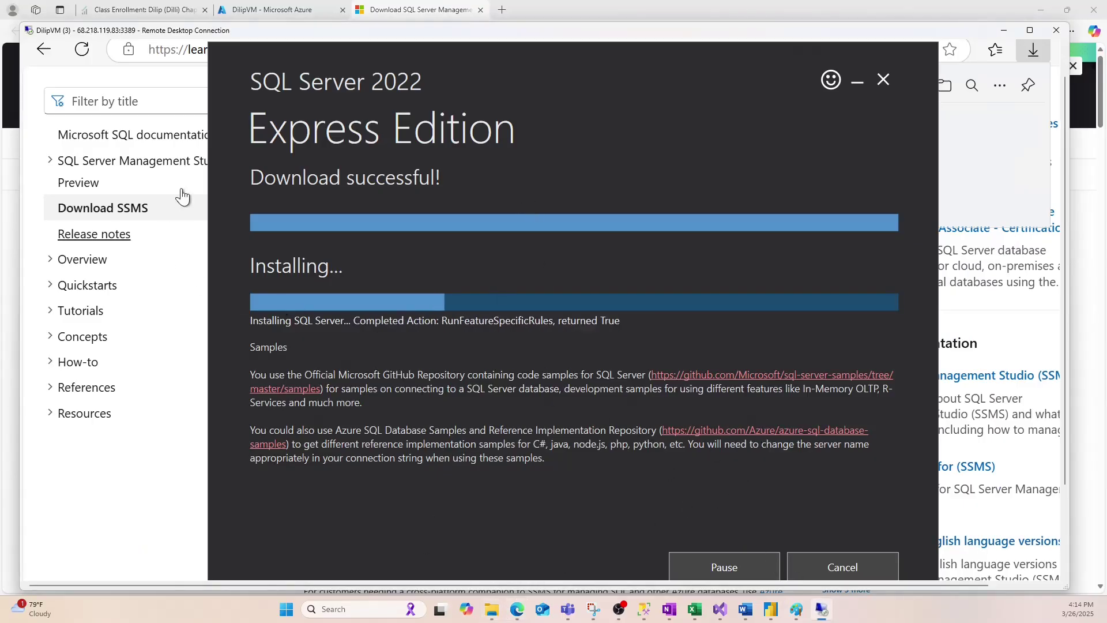
{"action": "left_click", "coordinate": [75, 67]}
{"action": "left_click", "coordinate": [237, 58]}
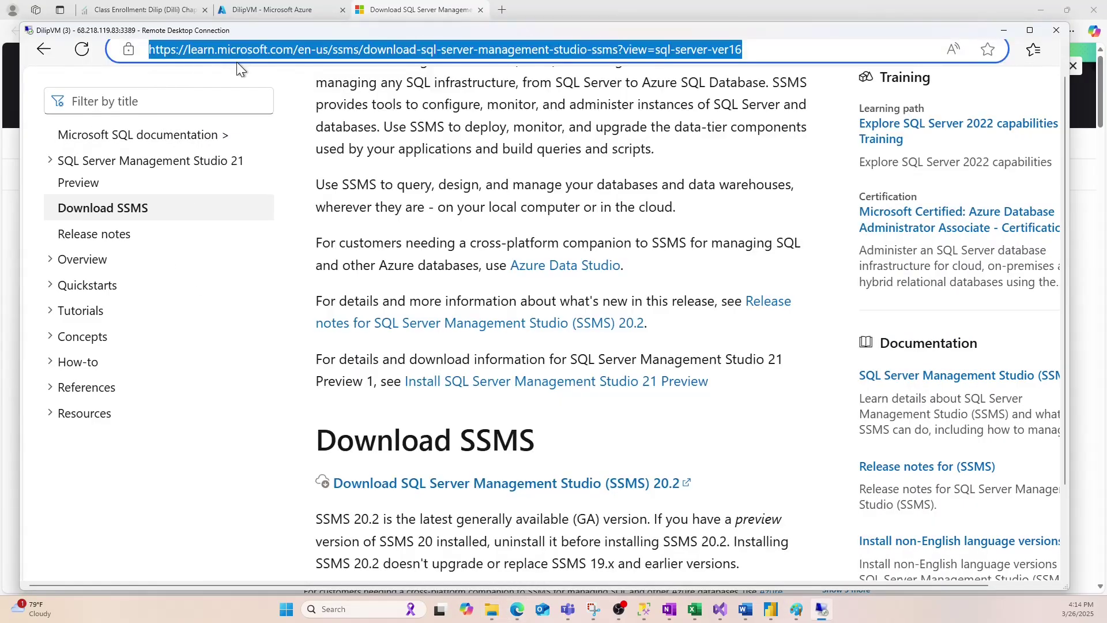
{"action": "key", "text": "ctrl+v"}
{"action": "key", "text": "Return"}
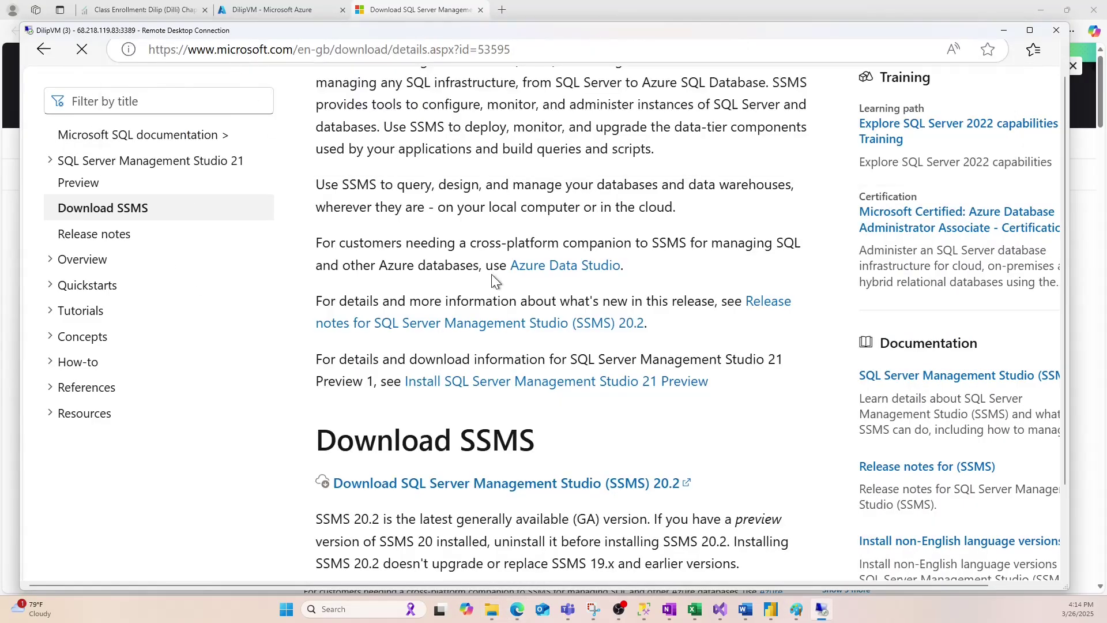
{"action": "scroll", "coordinate": [663, 390], "scroll_direction": "down", "scroll_amount": 2}
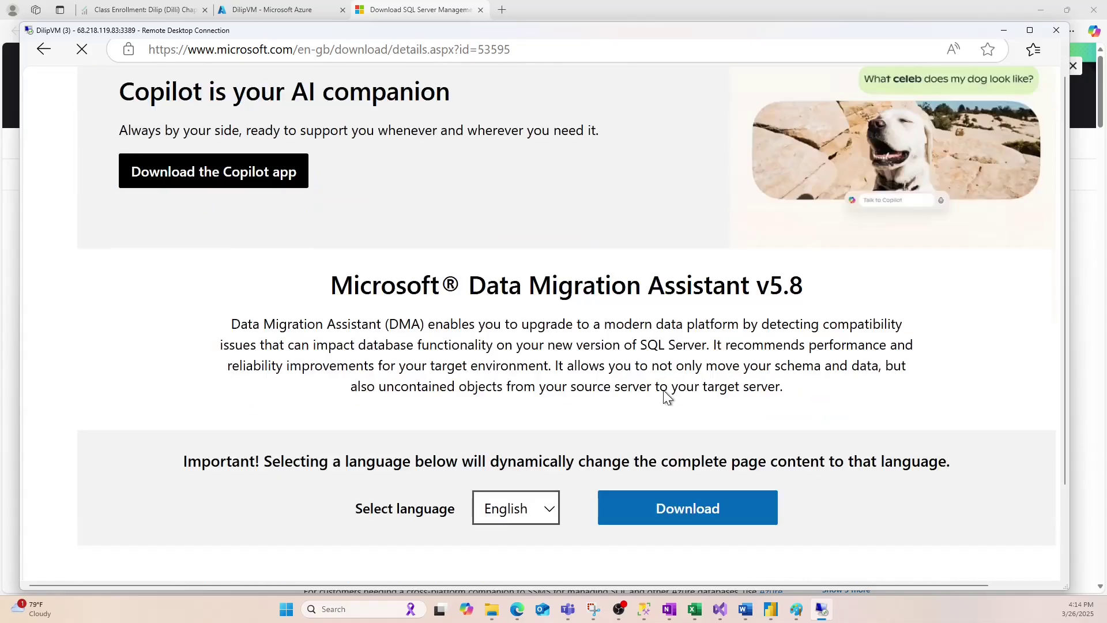
{"action": "scroll", "coordinate": [663, 390], "scroll_direction": "down", "scroll_amount": 2}
{"action": "left_click", "coordinate": [662, 409]}
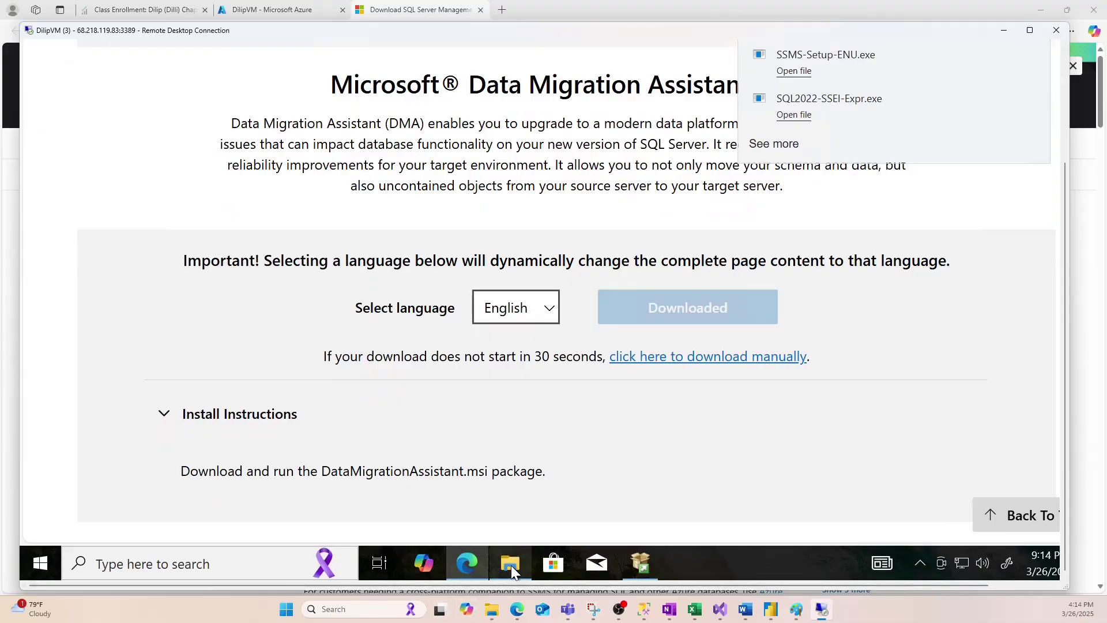
Confirm the three installers are in the VM's Downloads folder and view the SQL Server install progress
{"action": "left_click", "coordinate": [511, 569]}
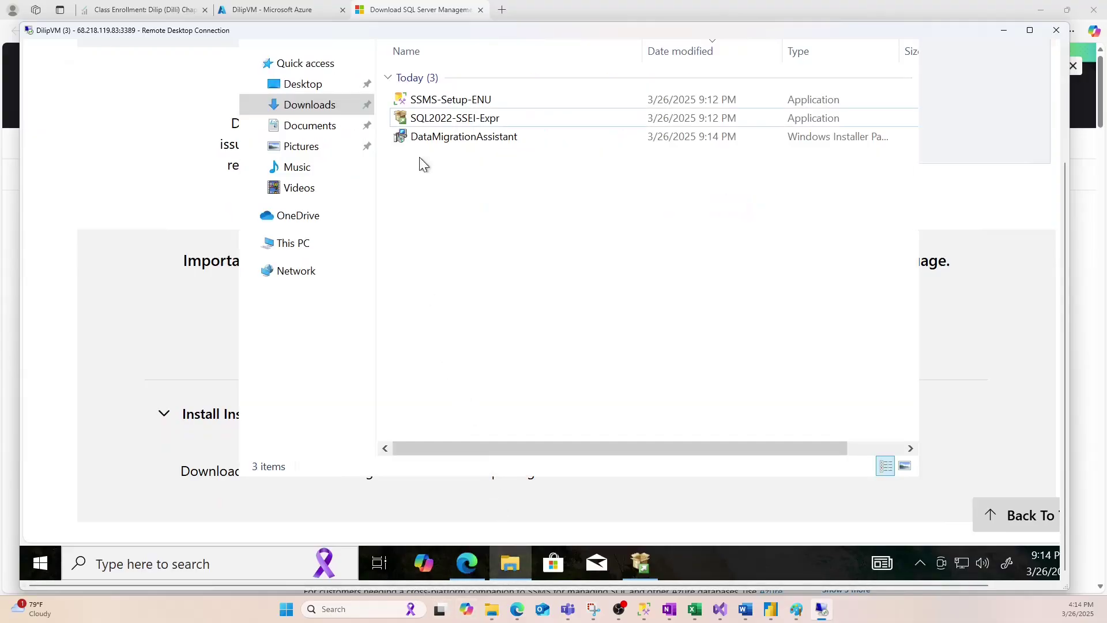
{"action": "left_click", "coordinate": [639, 562]}
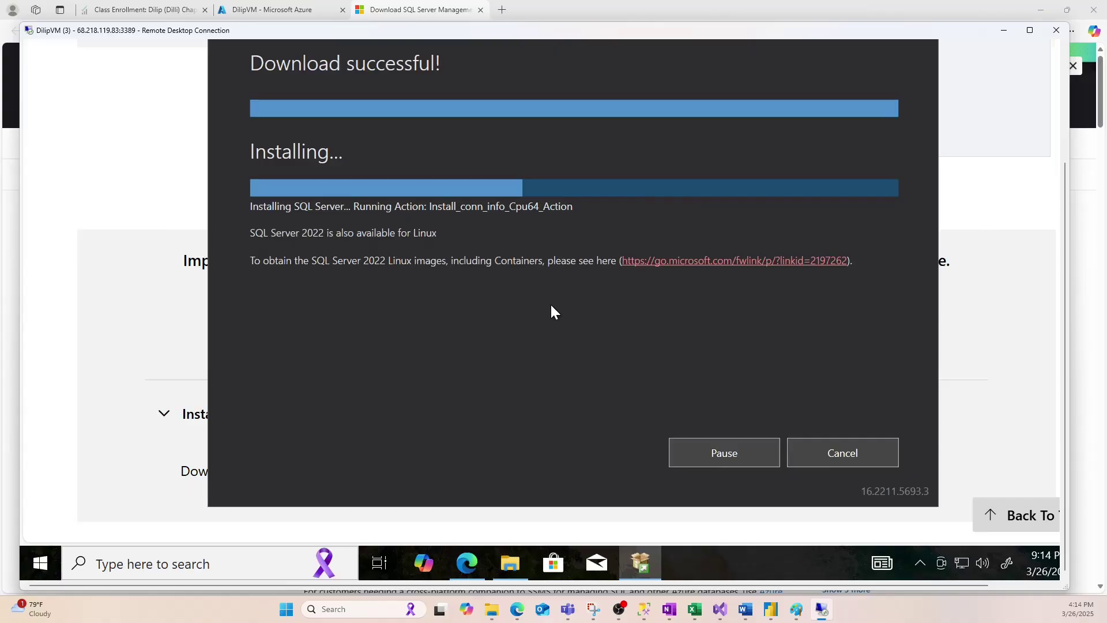
{"action": "scroll", "coordinate": [1068, 324], "scroll_direction": "up", "scroll_amount": 3}
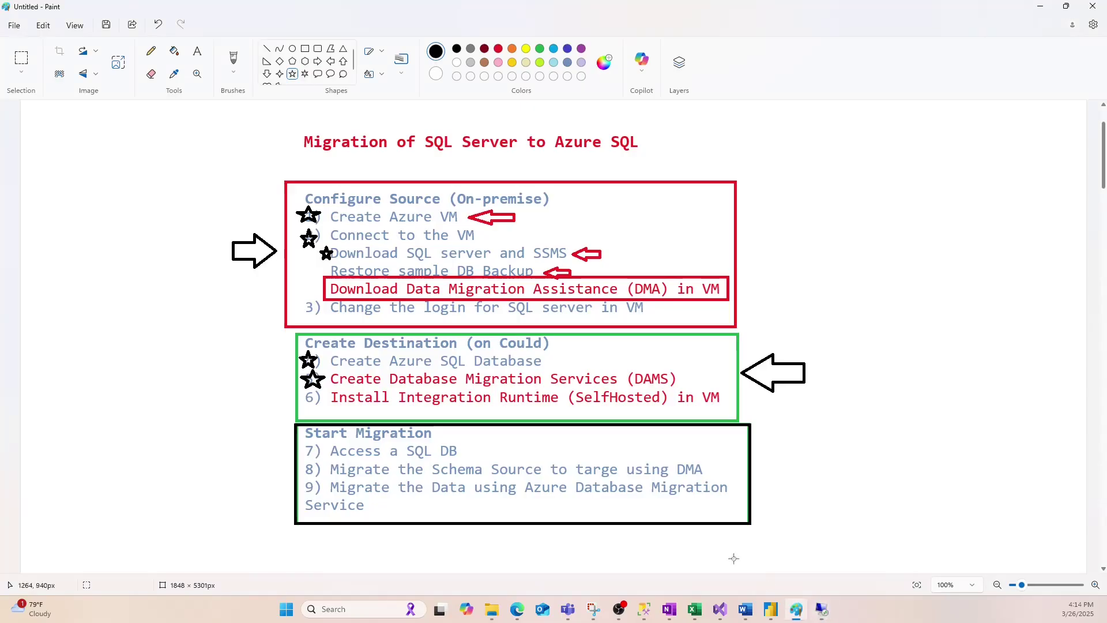
{"action": "left_click", "coordinate": [797, 609]}
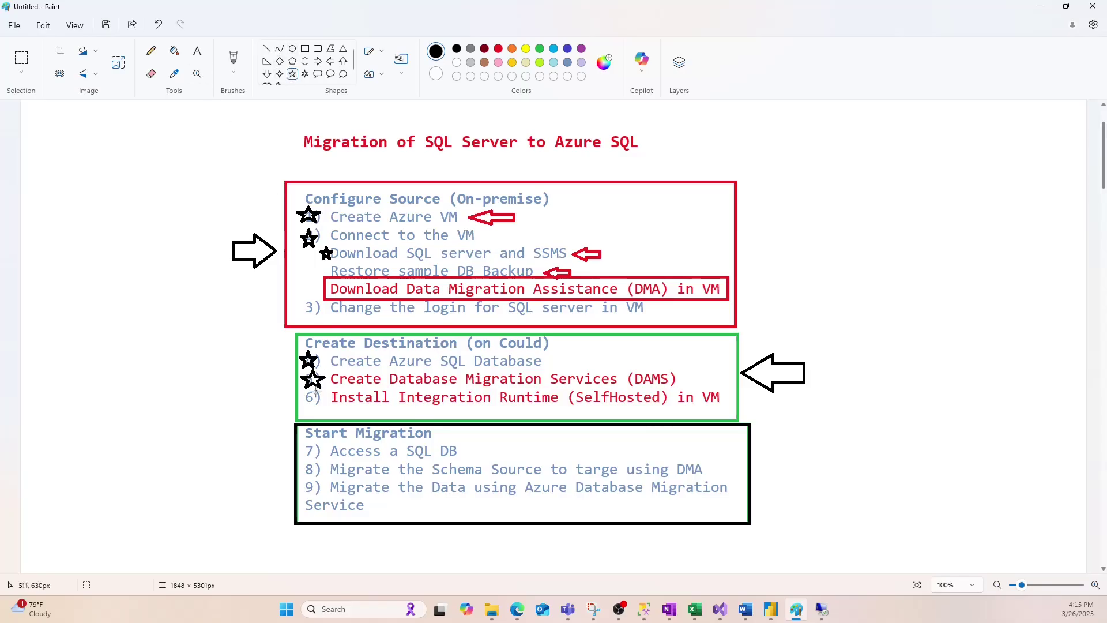
{"action": "left_click_drag", "start_coordinate": [304, 388], "coordinate": [324, 407]}
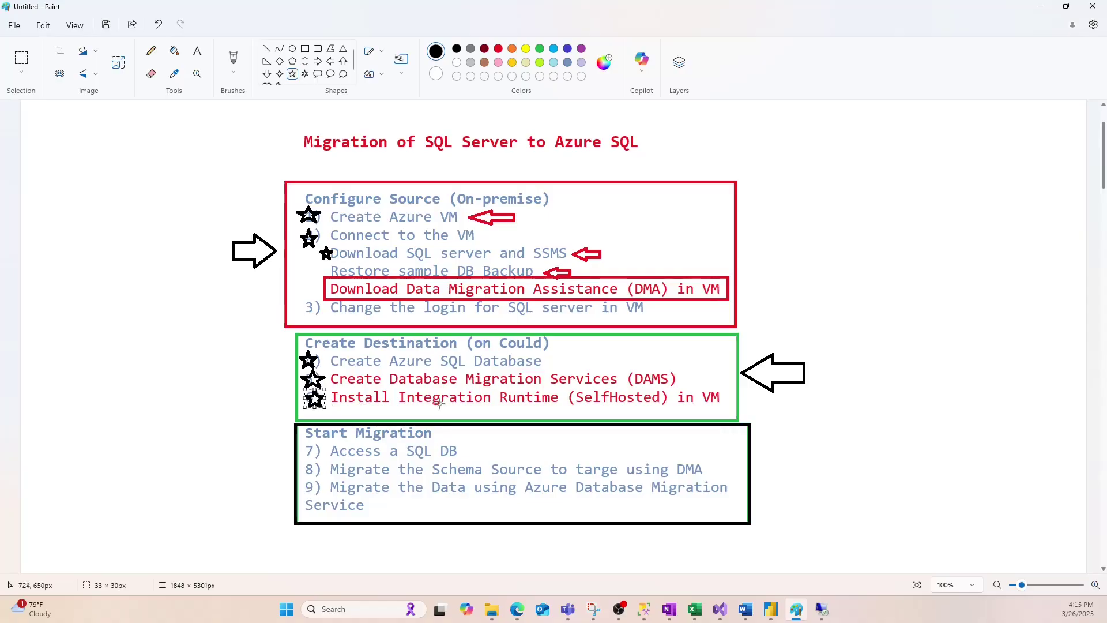
{"action": "left_click", "coordinate": [391, 408]}
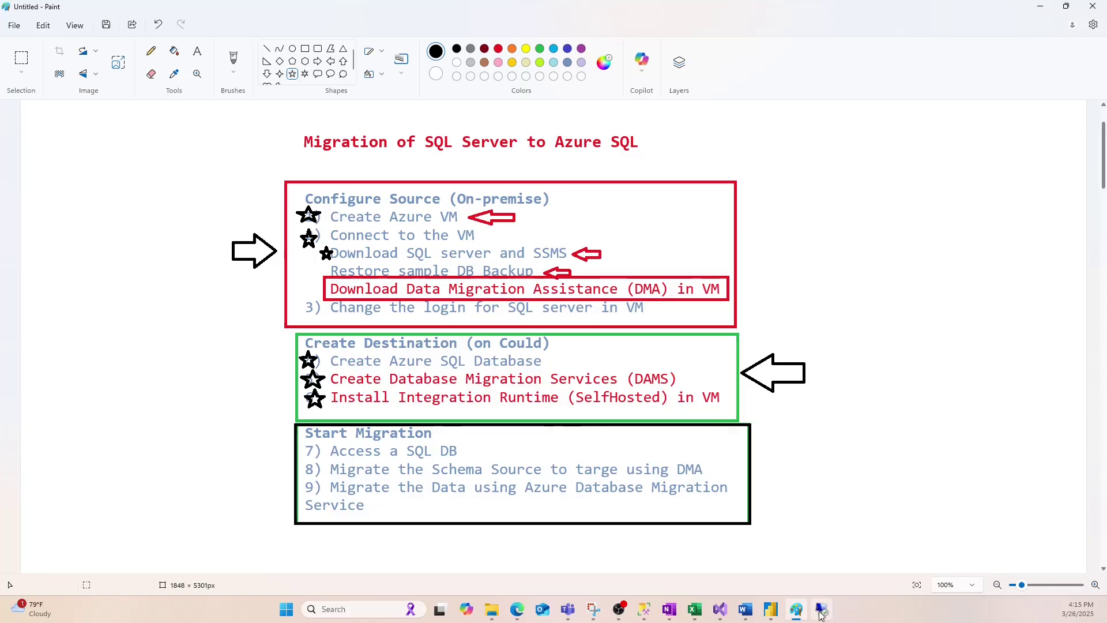
{"action": "left_click", "coordinate": [745, 609]}
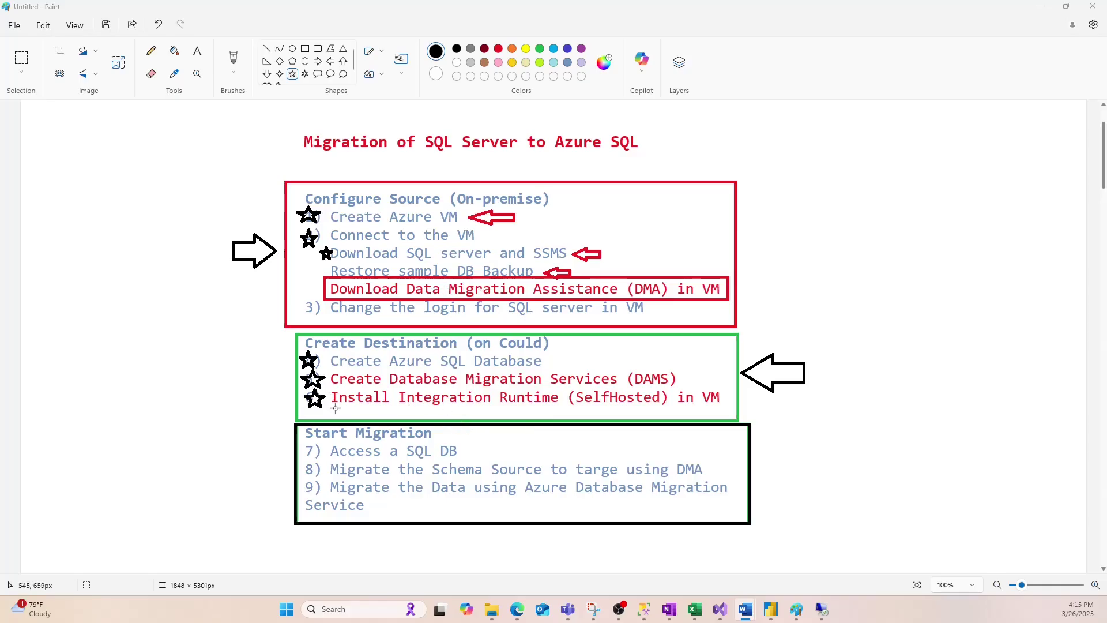
{"action": "key", "text": "ctrl+z"}
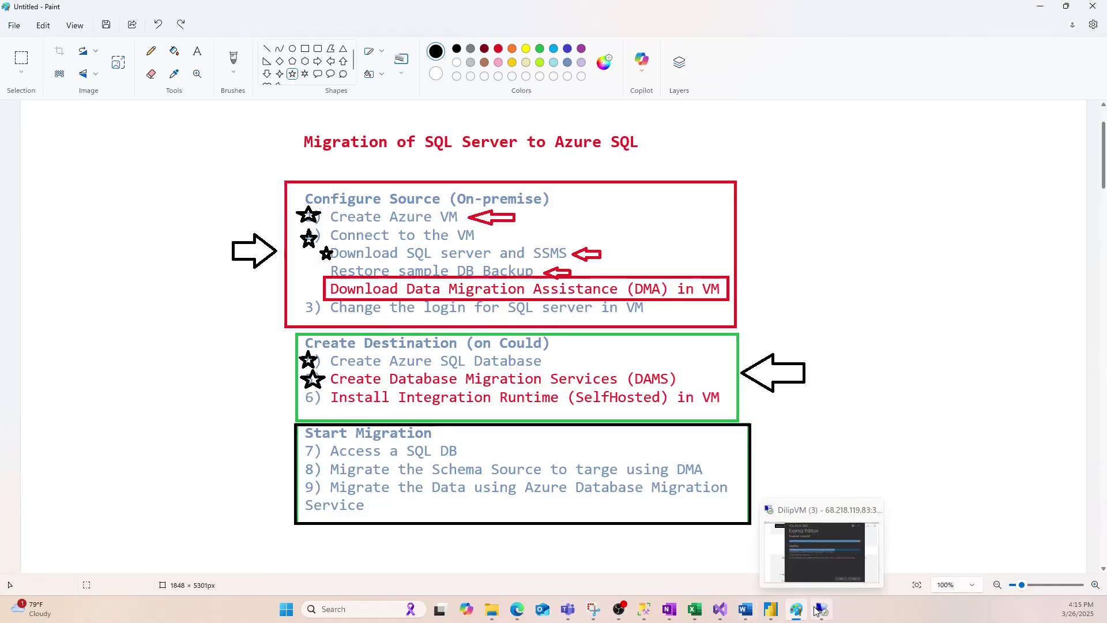
Bring the VM's SQL Server installer forward and wait until instance SQLEXPRESS (16.0.1000.6) installs successfully
{"action": "left_click", "coordinate": [818, 611]}
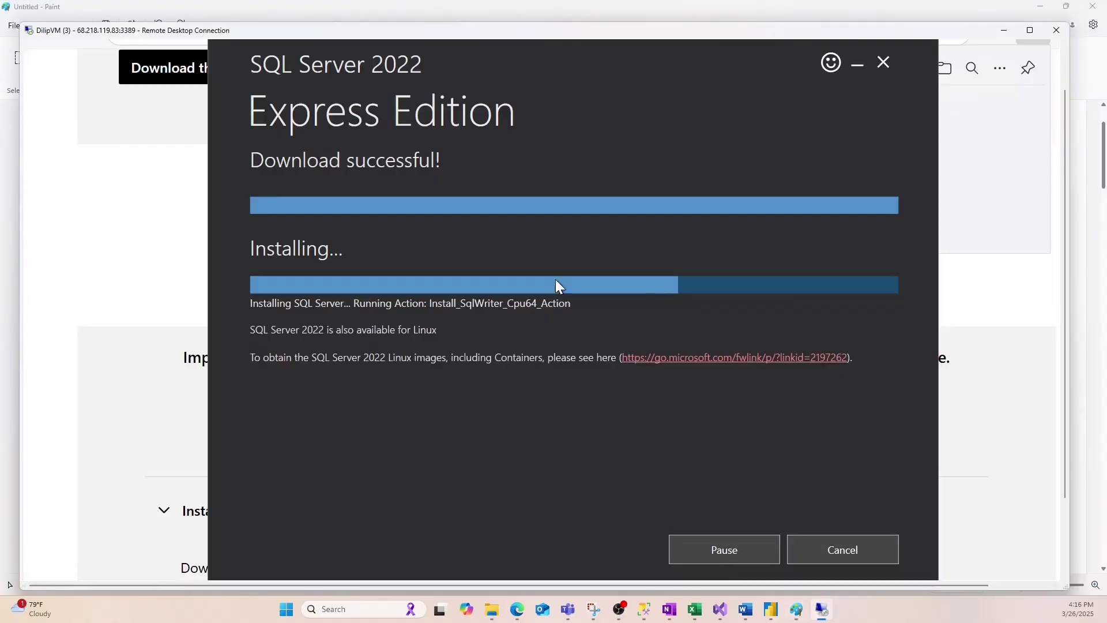
{"action": "left_click", "coordinate": [826, 615]}
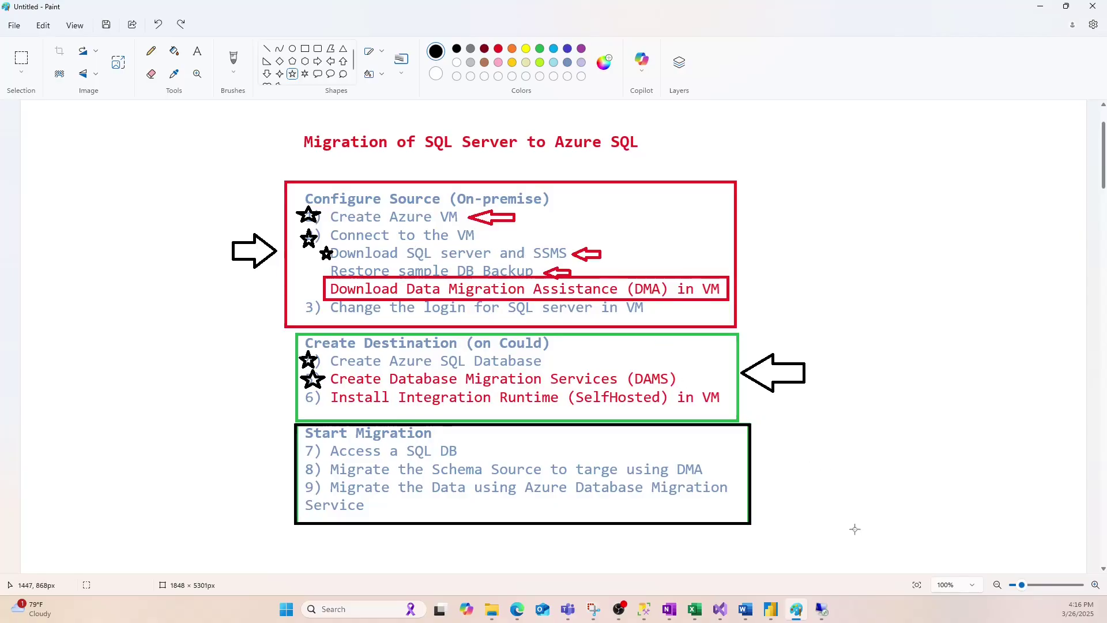
{"action": "left_click", "coordinate": [823, 610]}
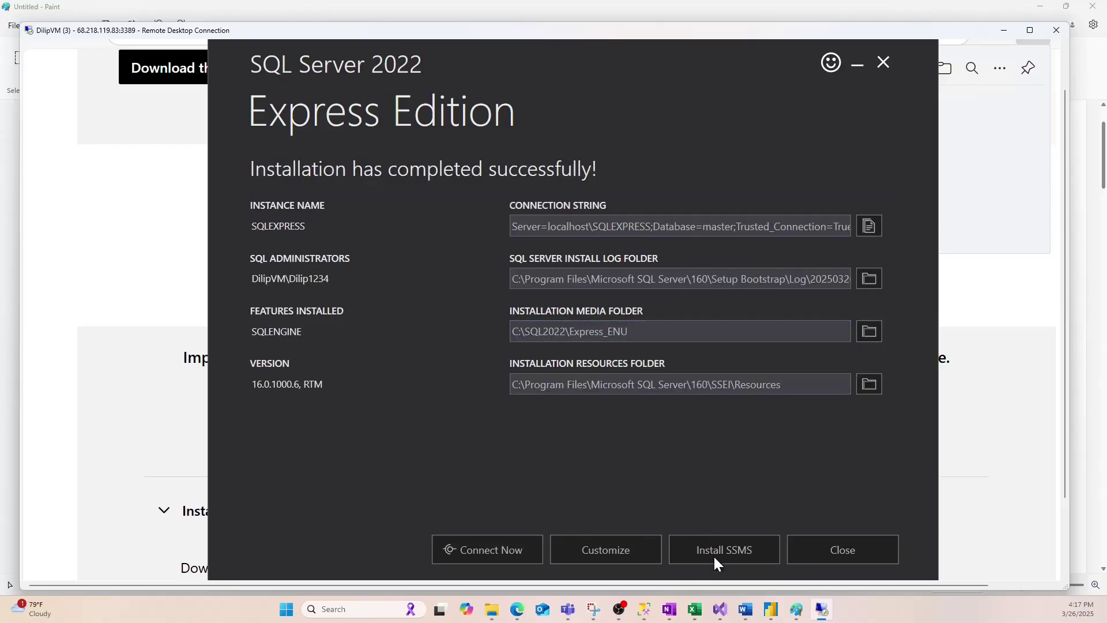
Exit the finished SQL Server installer, then run SSMS-Setup-ENU and install SSMS 20.2 through to Setup Completed
{"action": "left_click", "coordinate": [833, 545]}
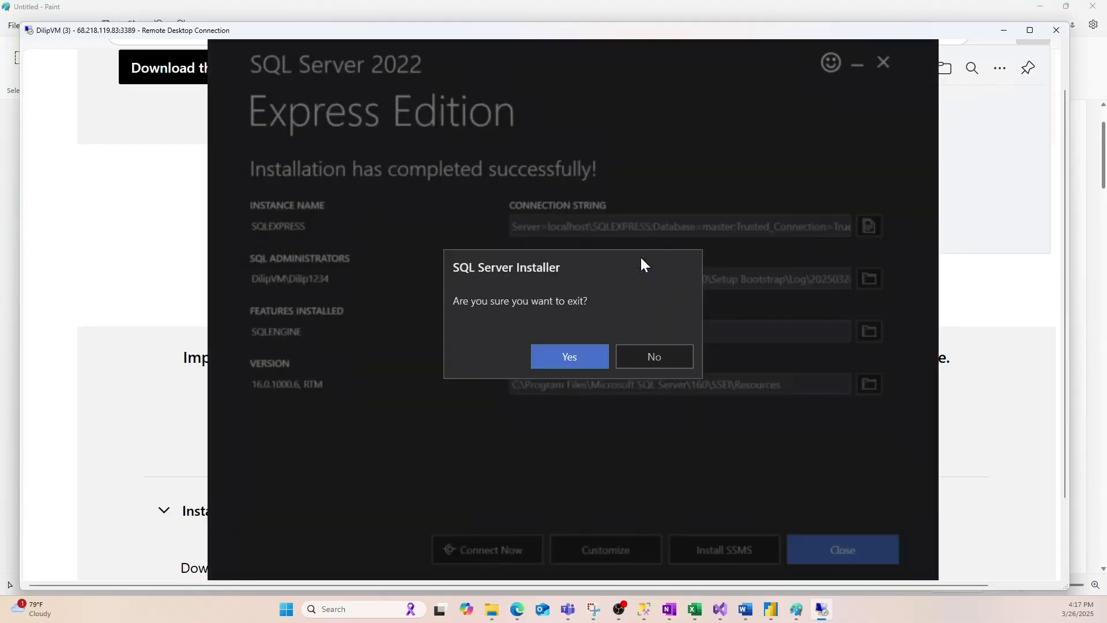
{"action": "left_click", "coordinate": [568, 356]}
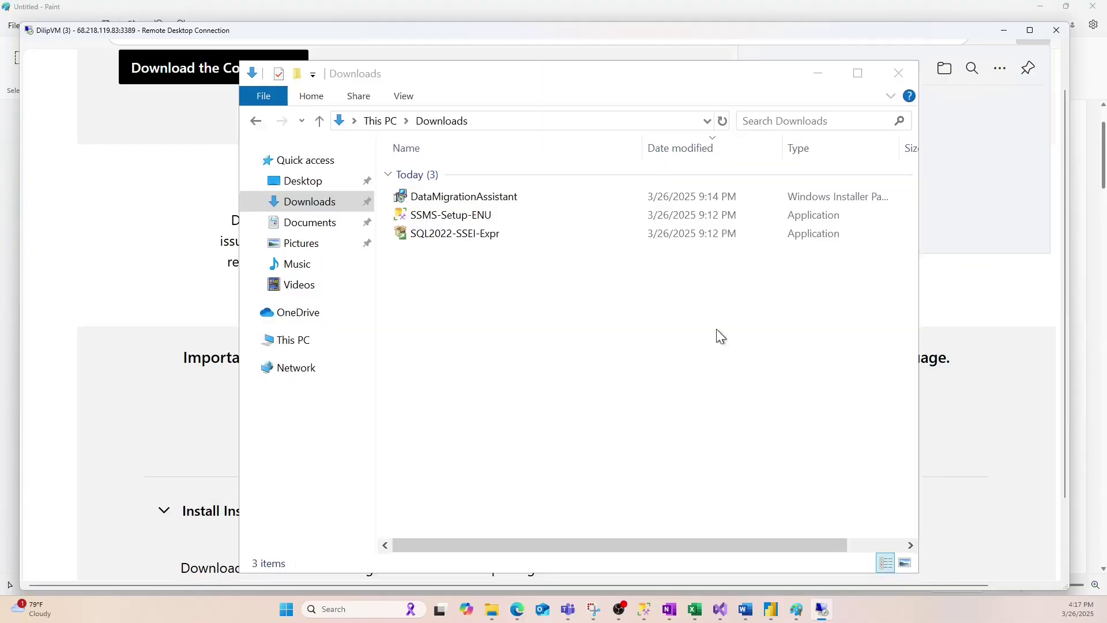
{"action": "double_click", "coordinate": [449, 217]}
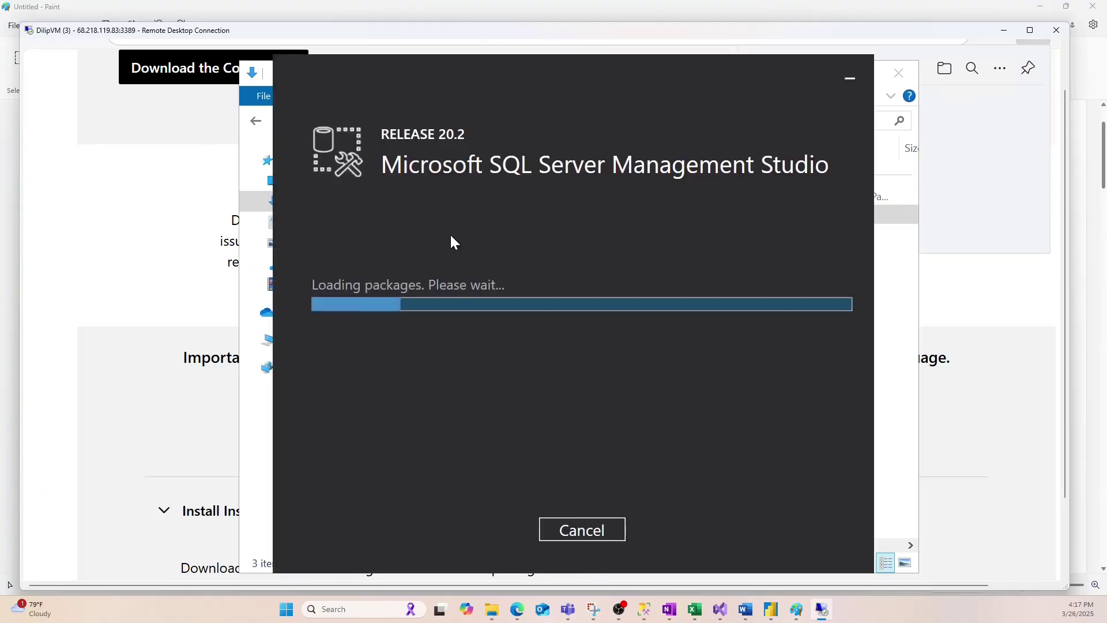
{"action": "left_click", "coordinate": [517, 534]}
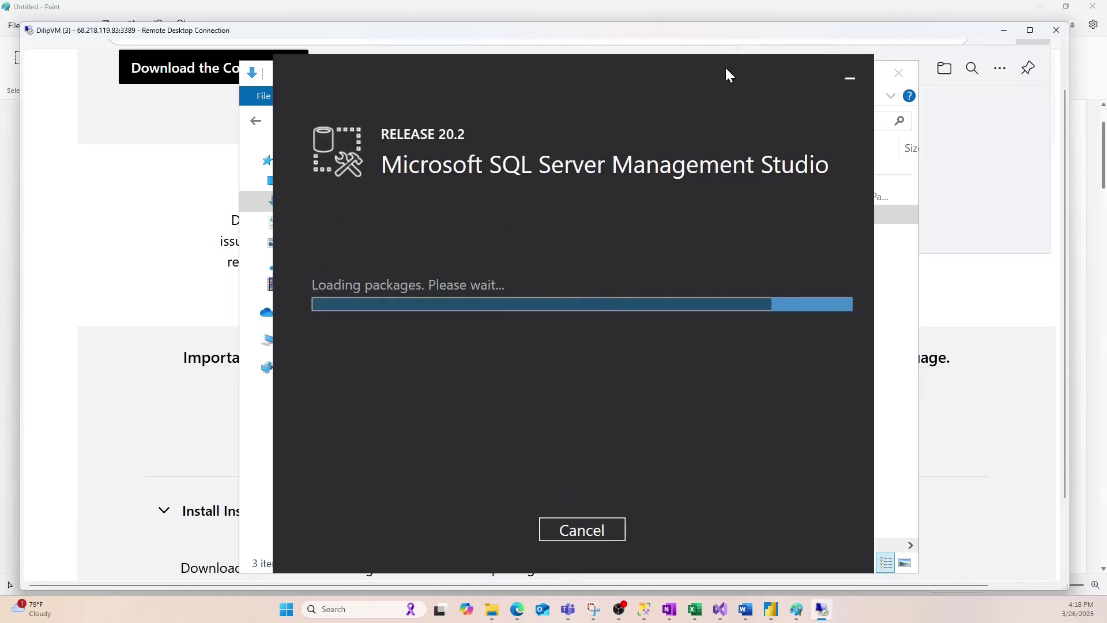
{"action": "mouse_move", "coordinate": [726, 72]}
{"action": "left_mouse_down"}
{"action": "mouse_move", "coordinate": [736, 285]}
{"action": "mouse_move", "coordinate": [729, 63]}
{"action": "left_mouse_up"}
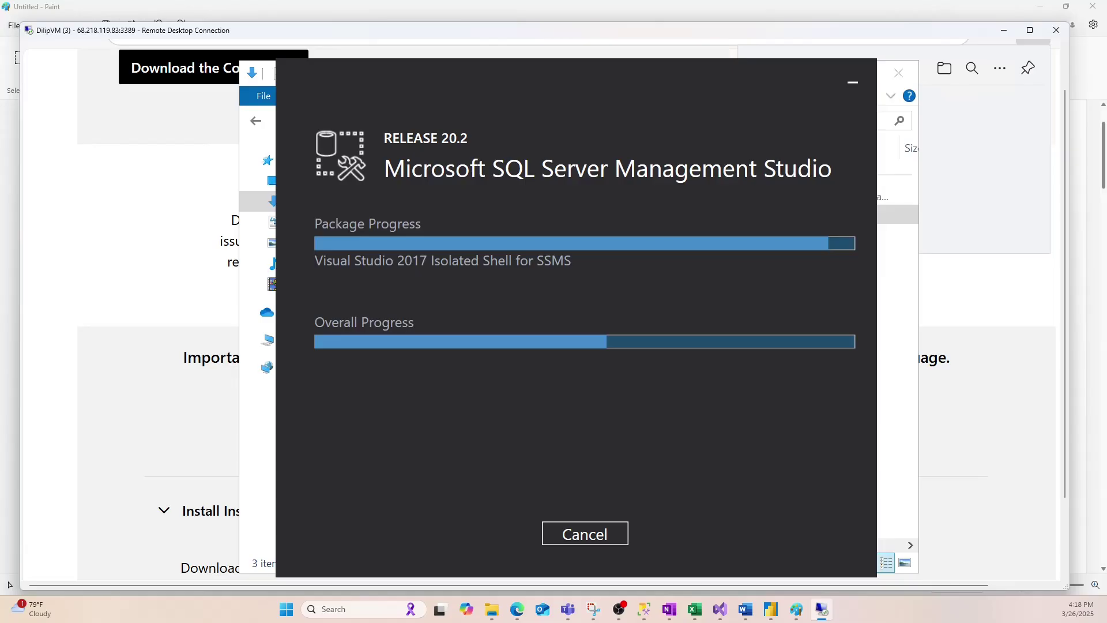
{"action": "mouse_move", "coordinate": [635, 34]}
{"action": "left_mouse_down"}
{"action": "mouse_move", "coordinate": [939, 24]}
{"action": "mouse_move", "coordinate": [709, 32]}
{"action": "mouse_move", "coordinate": [662, 65]}
{"action": "mouse_move", "coordinate": [691, 36]}
{"action": "mouse_move", "coordinate": [620, 12]}
{"action": "mouse_move", "coordinate": [596, 72]}
{"action": "mouse_move", "coordinate": [773, 42]}
{"action": "mouse_move", "coordinate": [661, 31]}
{"action": "left_mouse_up"}
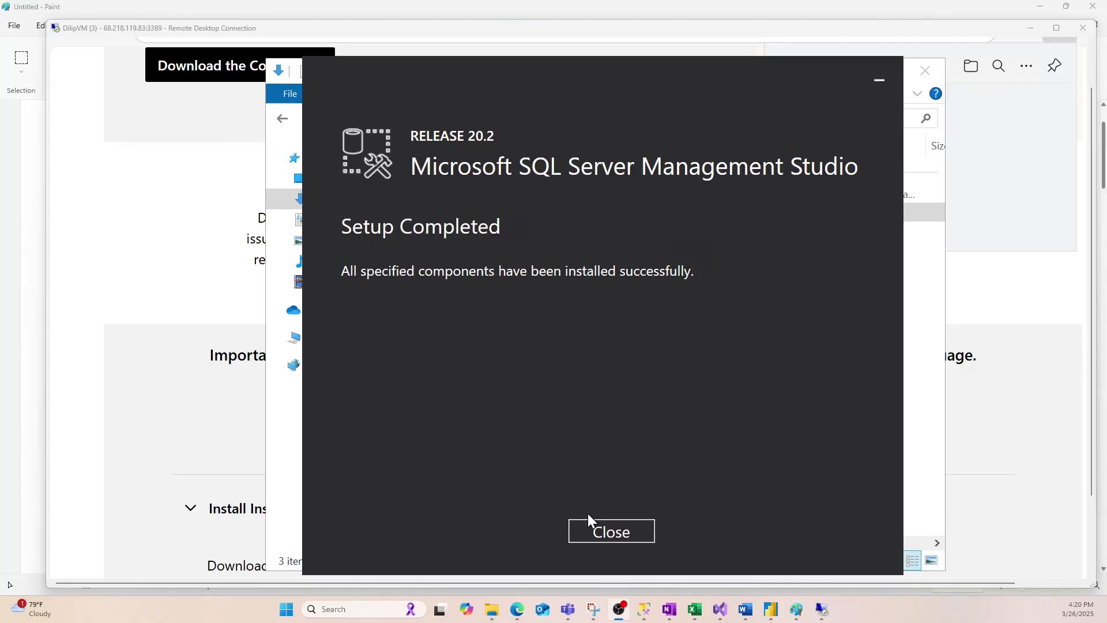
{"action": "left_click", "coordinate": [609, 531]}
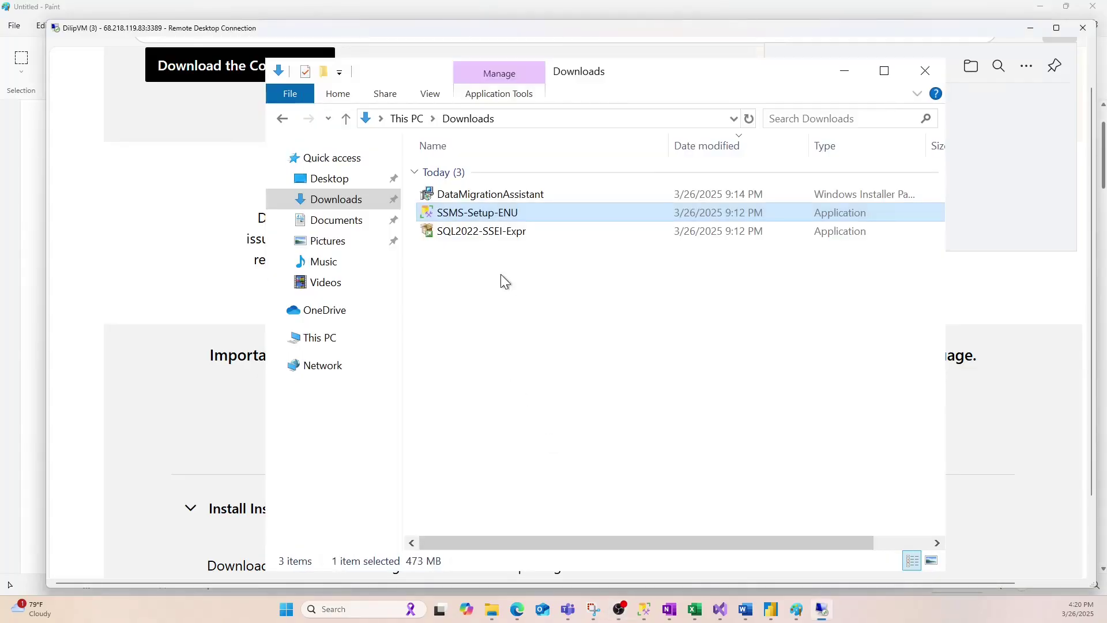
Run DataMigrationAssistant.msi, accept the licence terms, install and finish setup, then return to Paint
{"action": "double_click", "coordinate": [494, 198]}
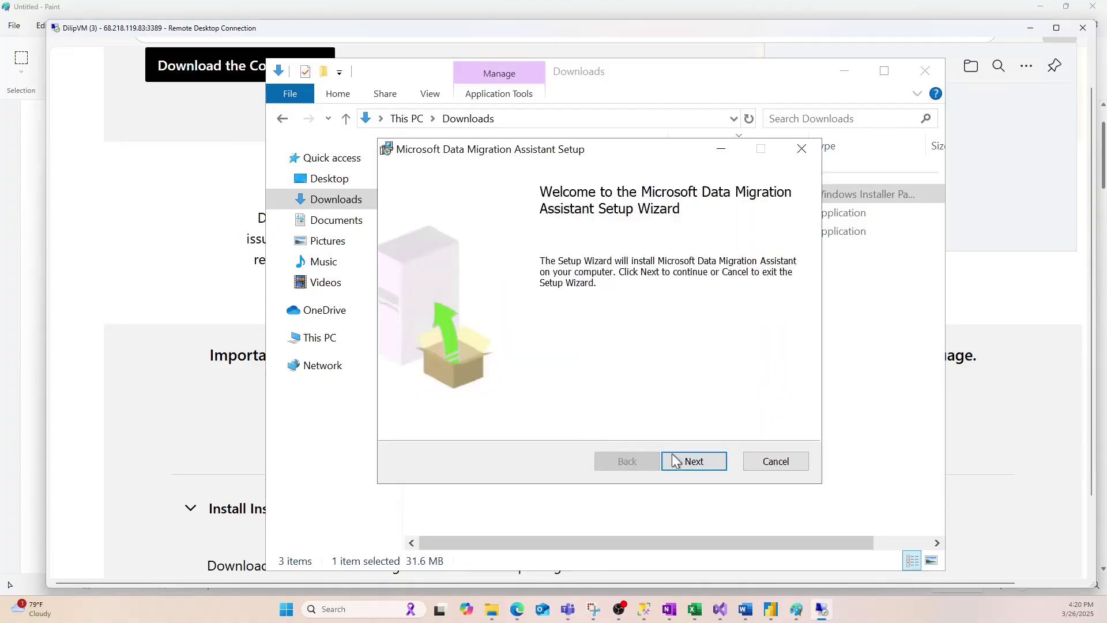
{"action": "left_click", "coordinate": [676, 460]}
{"action": "left_click", "coordinate": [424, 420]}
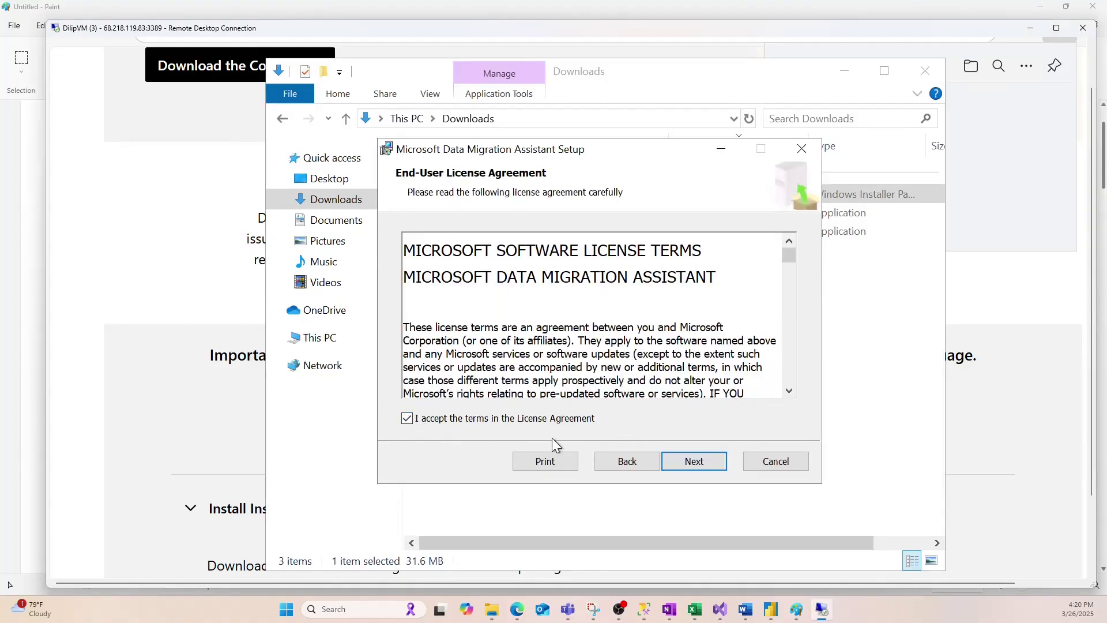
{"action": "left_click", "coordinate": [694, 461]}
{"action": "left_click", "coordinate": [698, 460]}
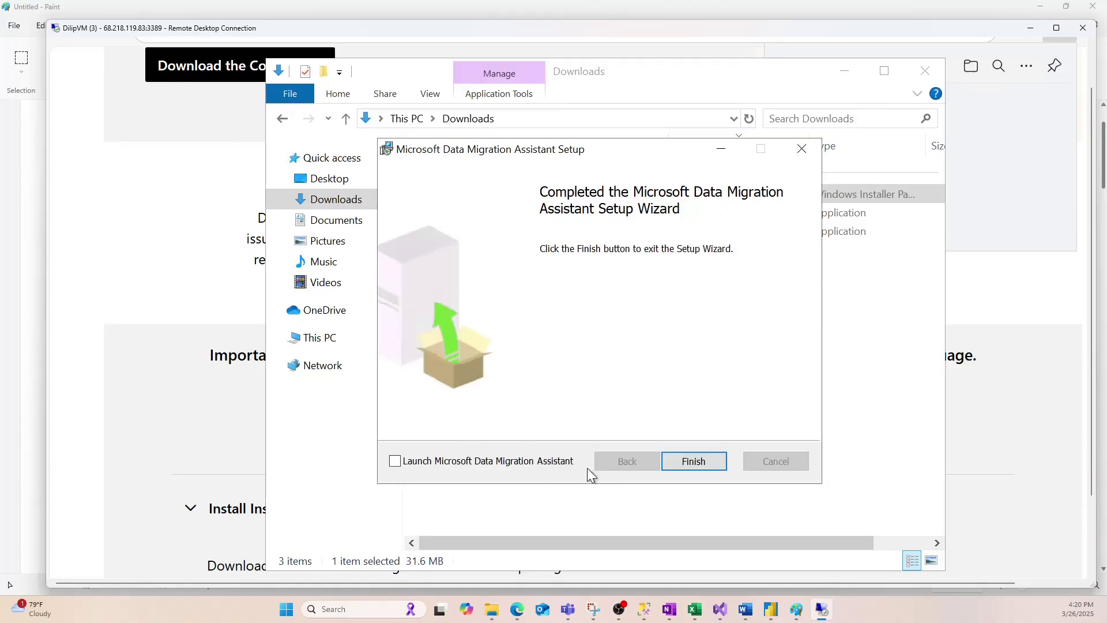
{"action": "left_click", "coordinate": [693, 461]}
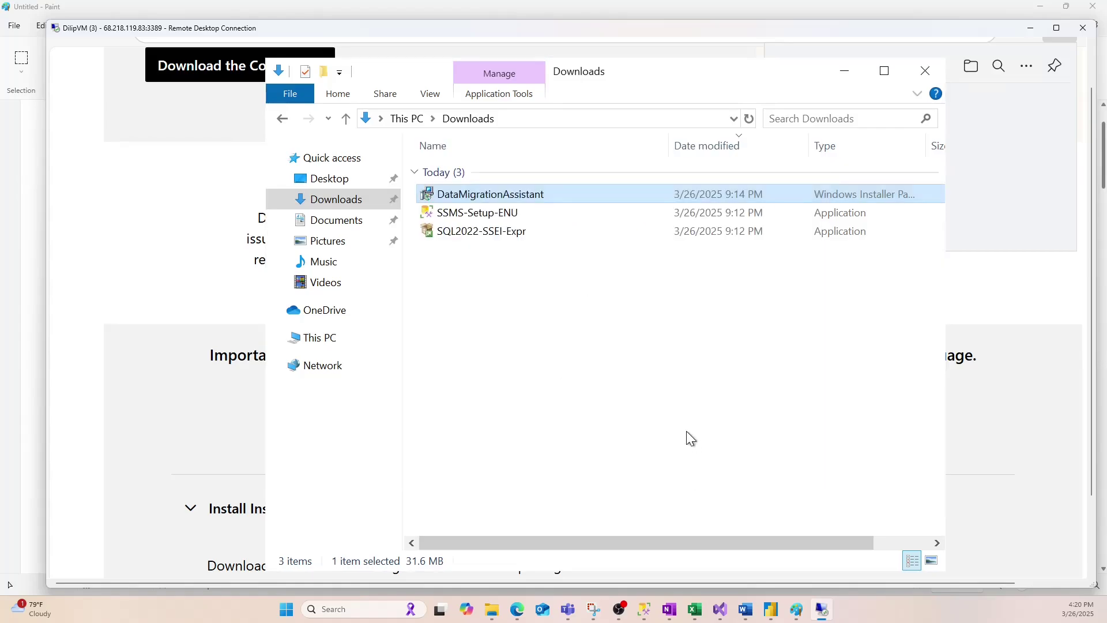
{"action": "left_click", "coordinate": [796, 608]}
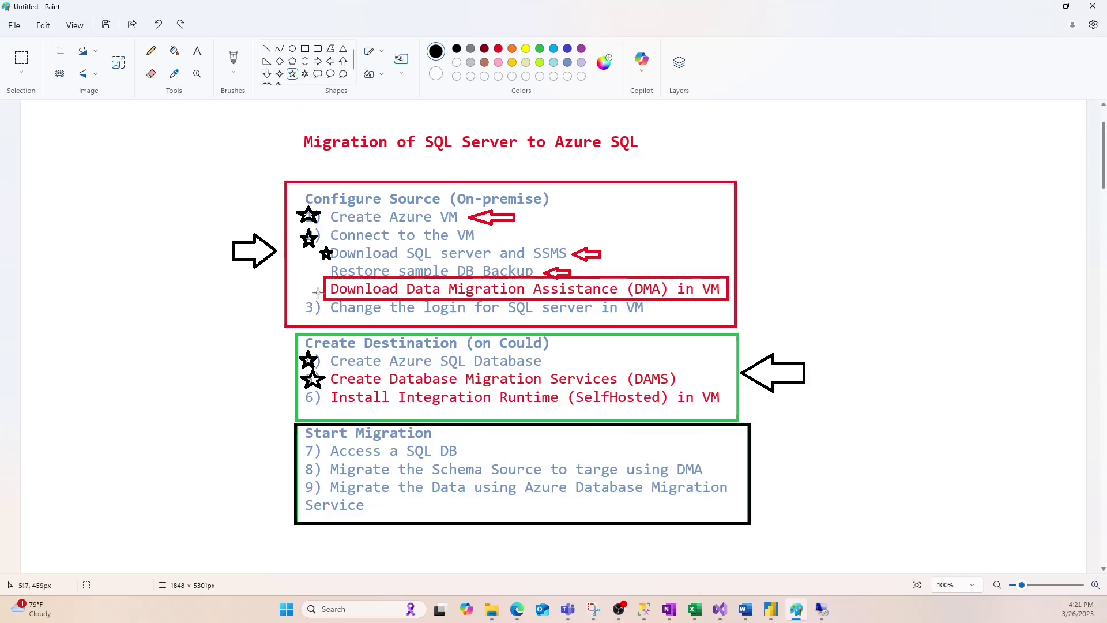
Draw a small star beside the 'Download Data Migration Assistance (DMA) in VM' step, then return to the VM
{"action": "left_click_drag", "start_coordinate": [317, 281], "coordinate": [330, 294]}
{"action": "left_click", "coordinate": [351, 399]}
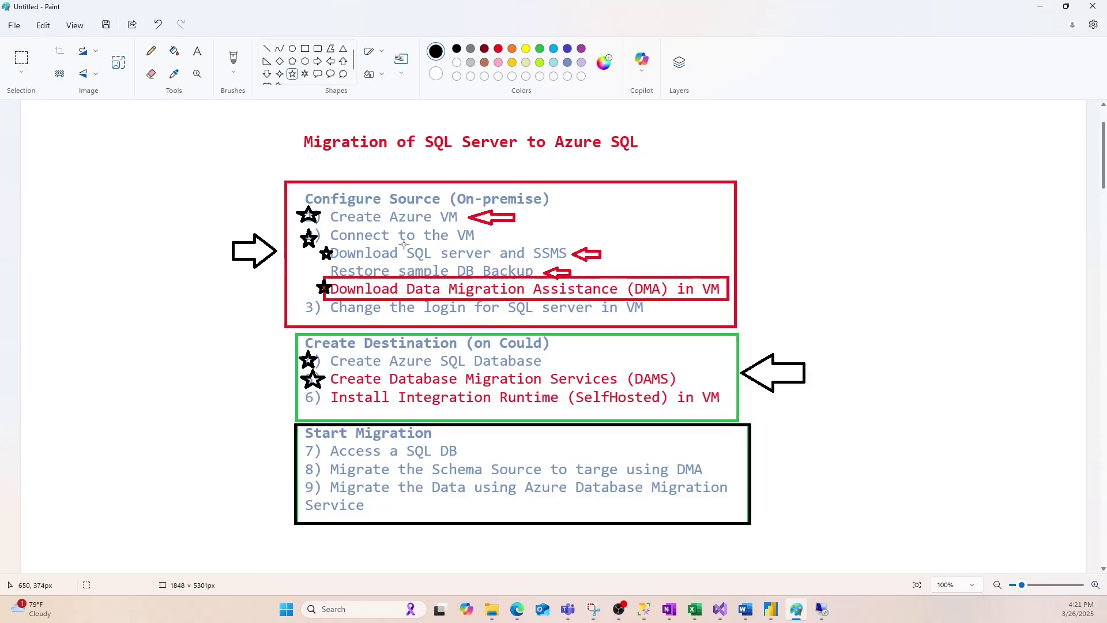
{"action": "left_click", "coordinate": [821, 610]}
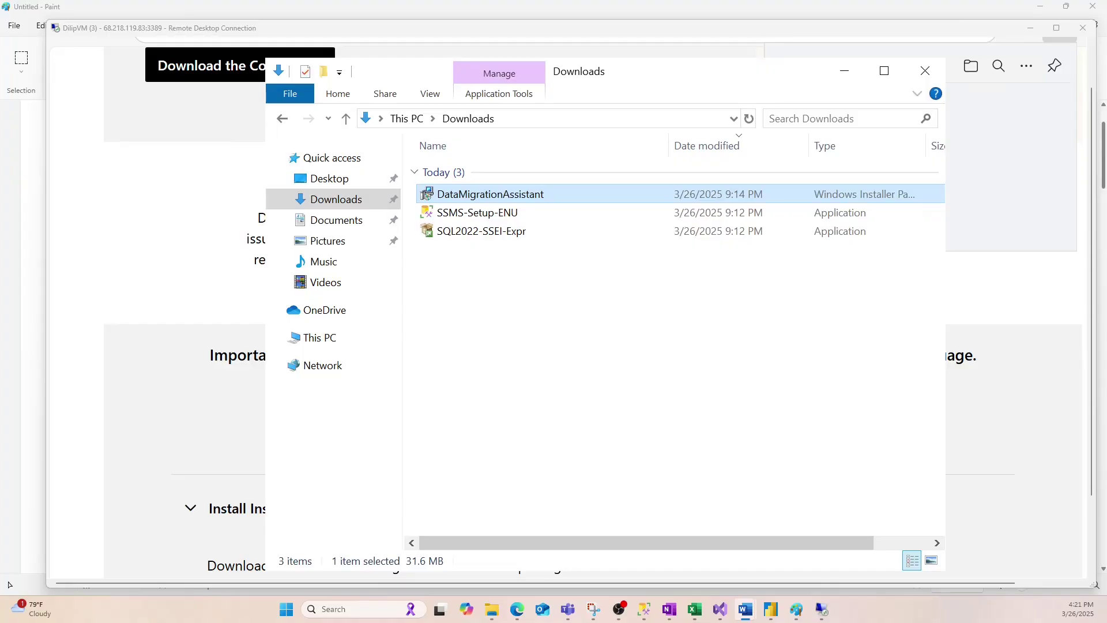
Load the AdventureWorks sample databases page in the VM's Edge, download AdventureWorksLT2017.bak, and show it in Downloads
{"action": "left_click", "coordinate": [131, 212]}
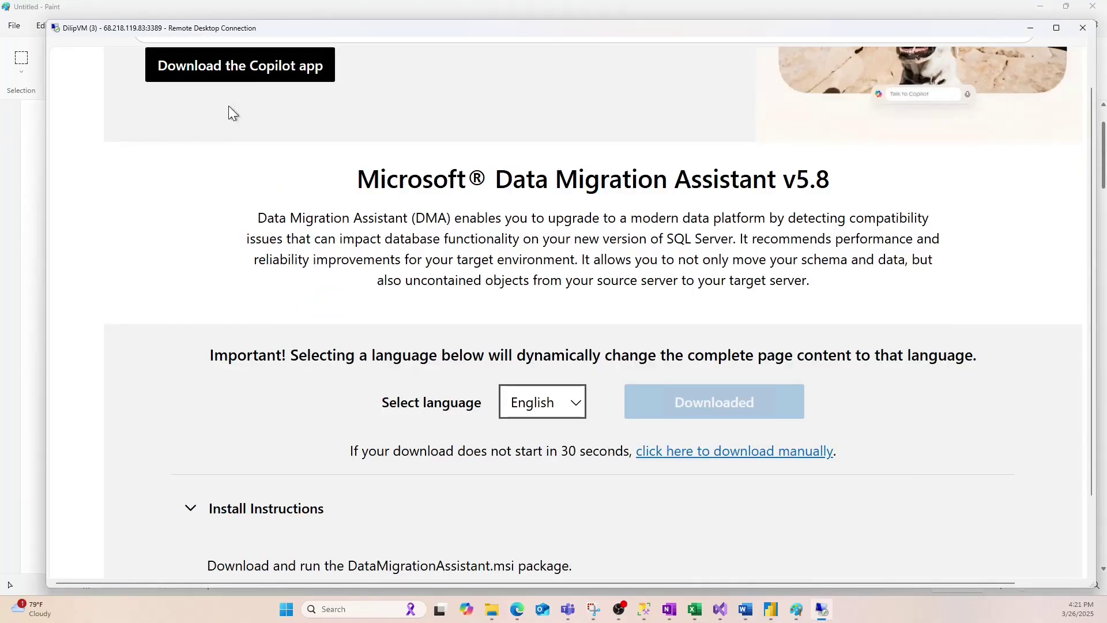
{"action": "scroll", "coordinate": [358, 92], "scroll_direction": "up", "scroll_amount": 4}
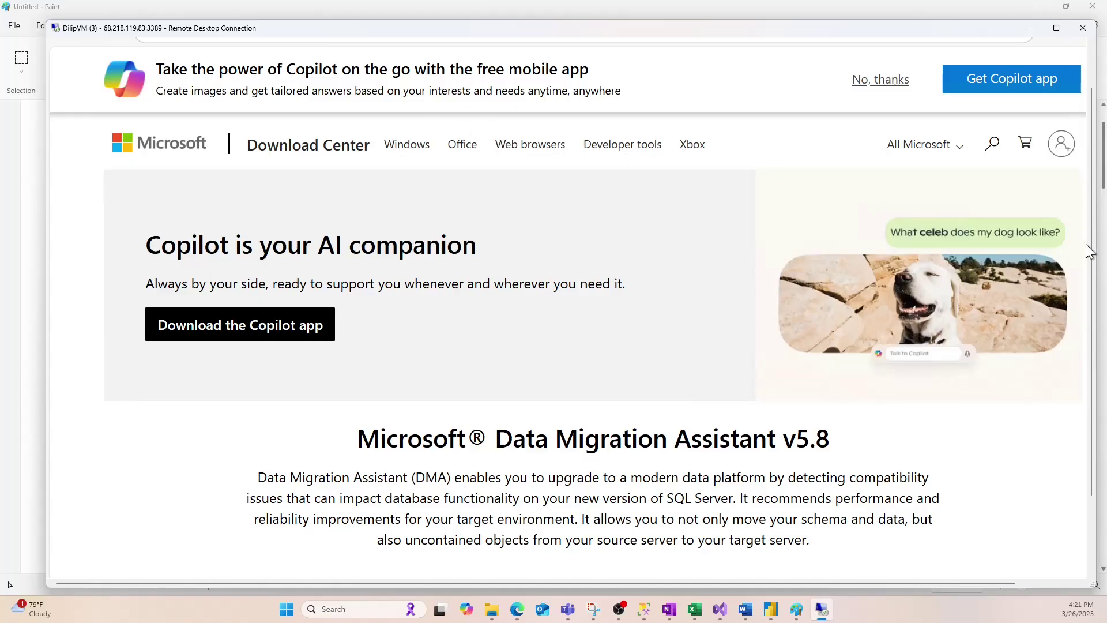
{"action": "left_click_drag", "start_coordinate": [1090, 244], "coordinate": [1083, 177]}
{"action": "left_click", "coordinate": [446, 84]}
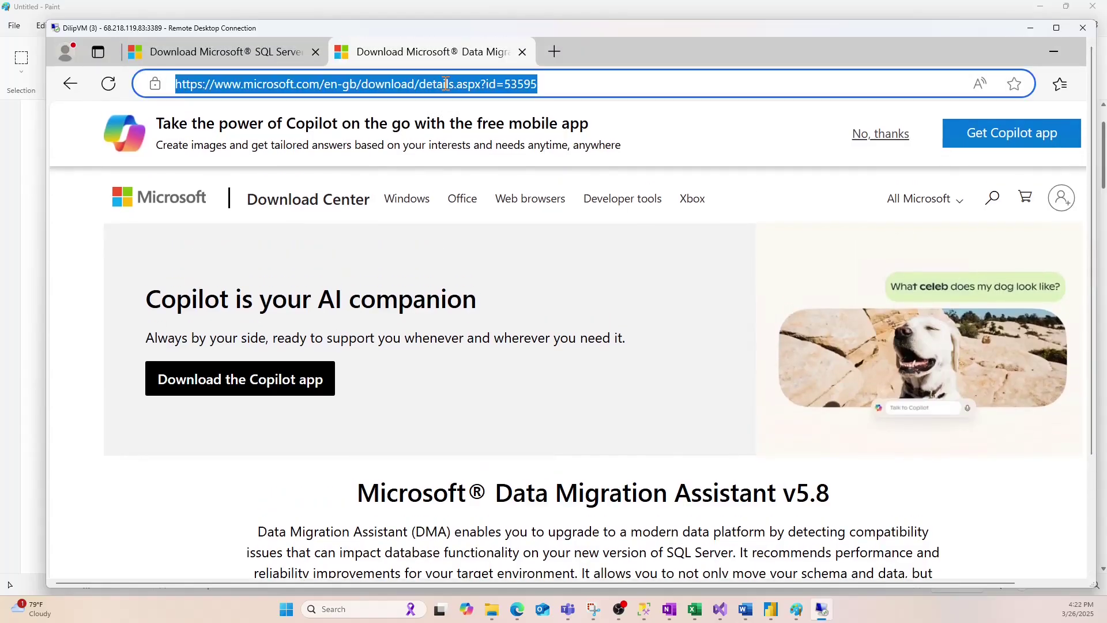
{"action": "type", "text": "https://learn.microsoft.com/en-us/sql/samples/adventureworks-install-configure?view=sql-server-ver16&tabs=ssms"}
{"action": "key", "text": "Return"}
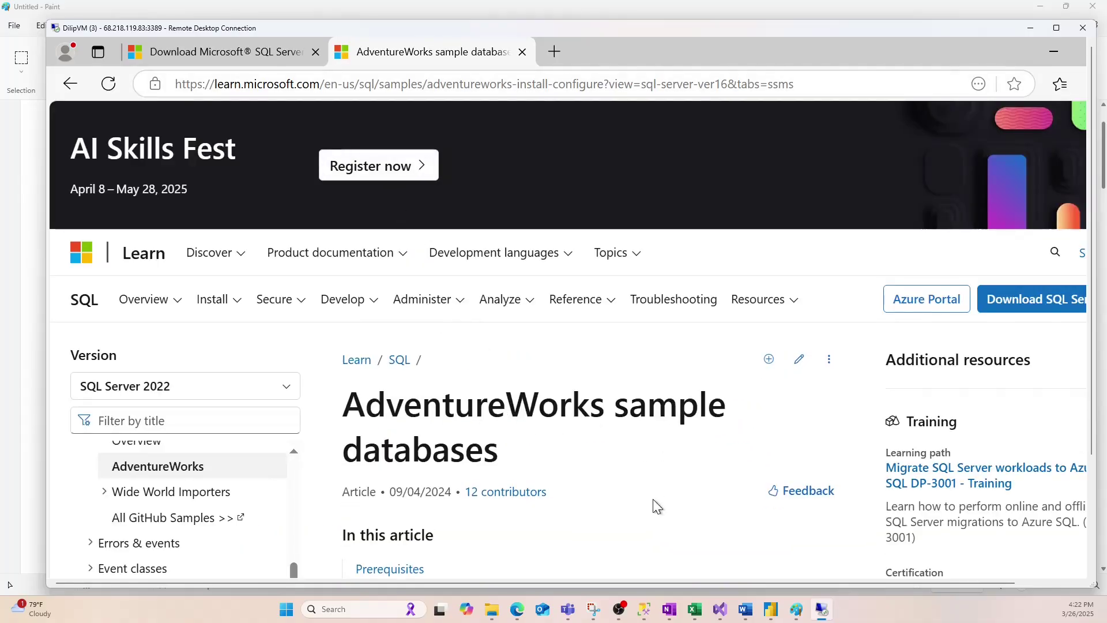
{"action": "scroll", "coordinate": [653, 500], "scroll_direction": "down", "scroll_amount": 15}
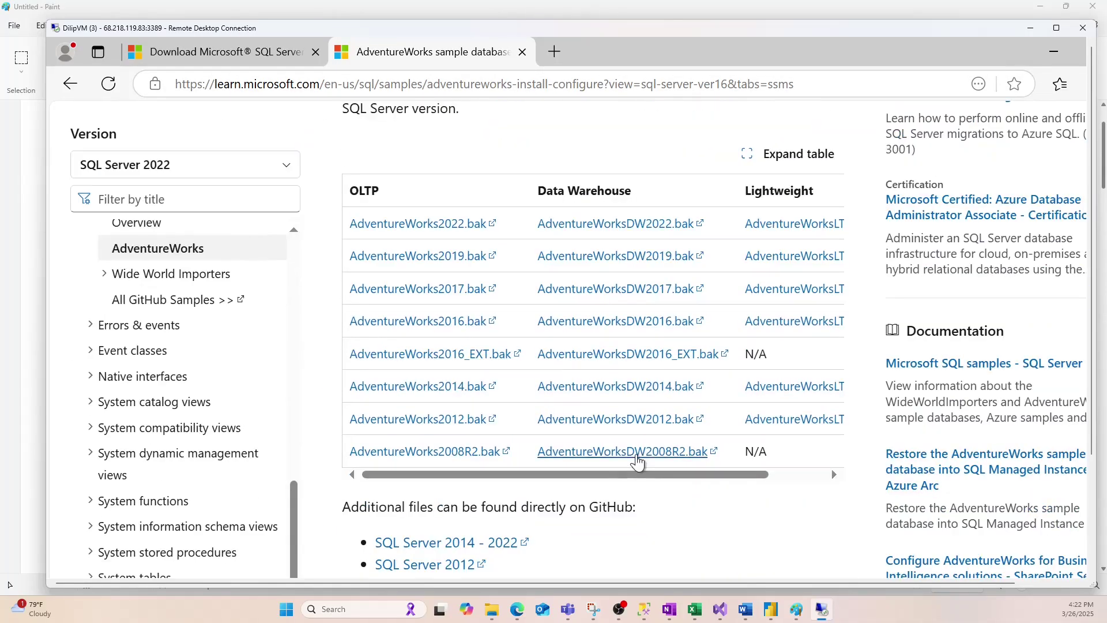
{"action": "left_click_drag", "start_coordinate": [729, 474], "coordinate": [783, 471]}
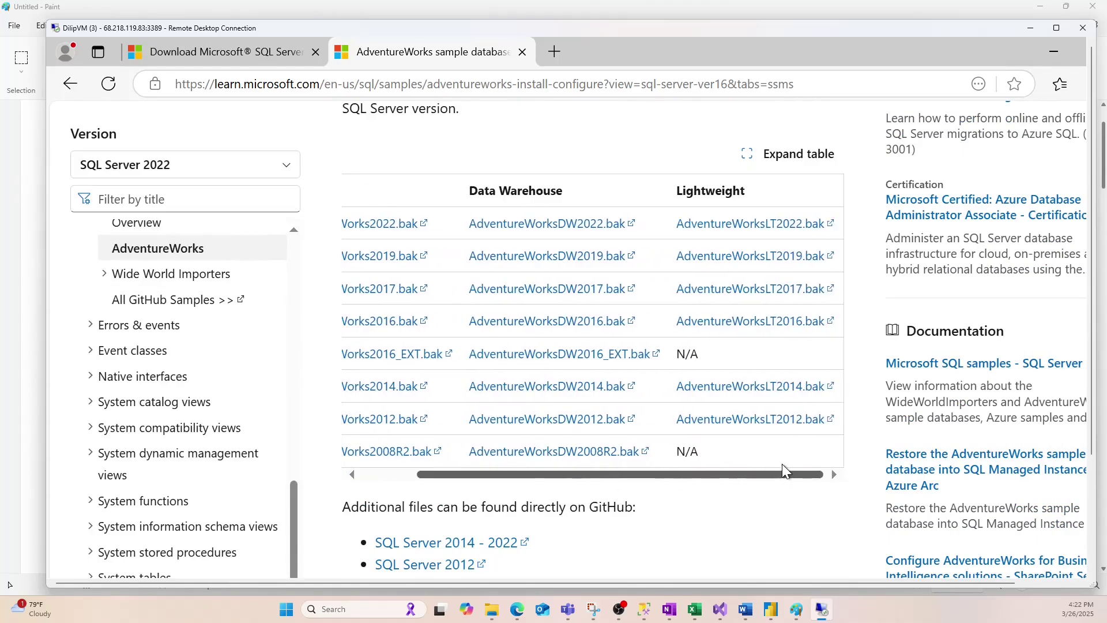
{"action": "left_click", "coordinate": [726, 297]}
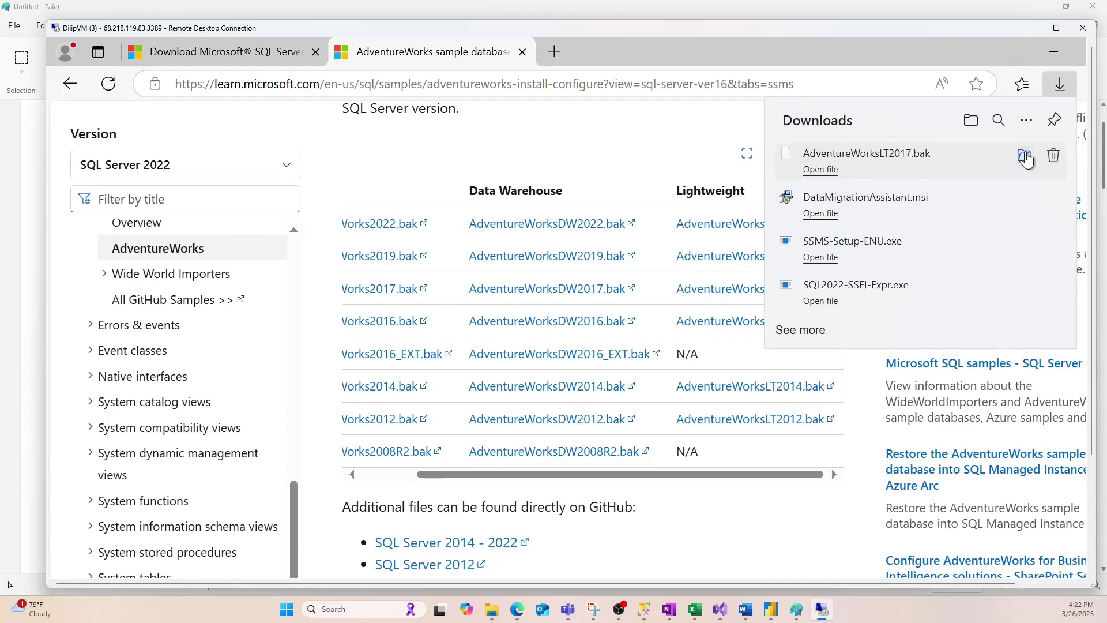
{"action": "left_click", "coordinate": [1025, 159]}
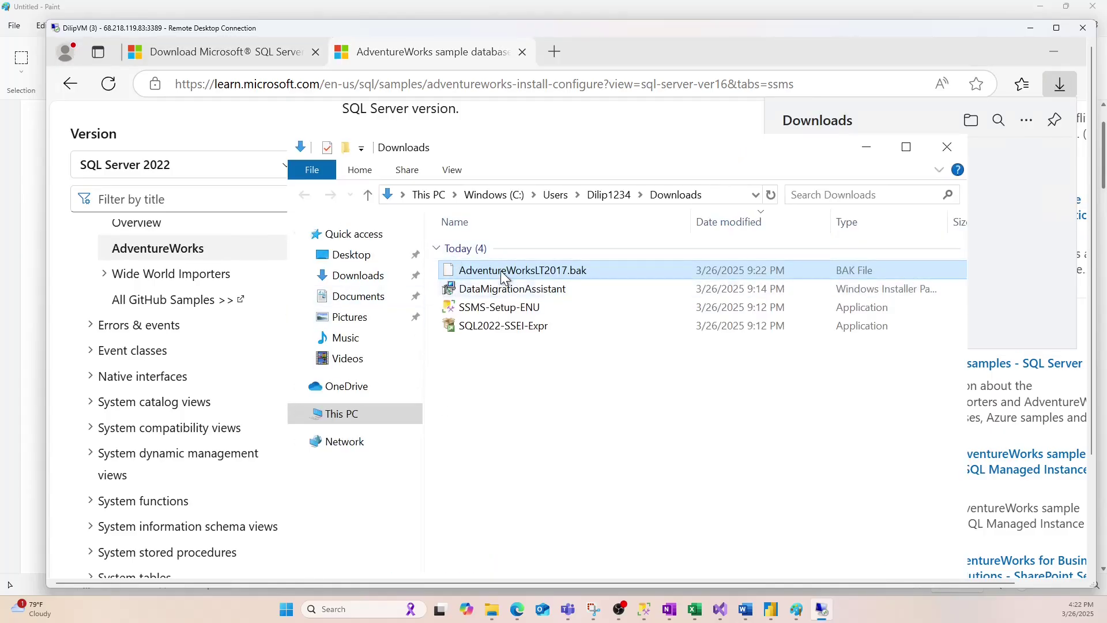
Copy AdventureWorksLT2017.bak and paste it into the root of the Windows (C:) drive
{"action": "right_click", "coordinate": [499, 270]}
{"action": "left_click", "coordinate": [354, 436]}
{"action": "left_click", "coordinate": [354, 414]}
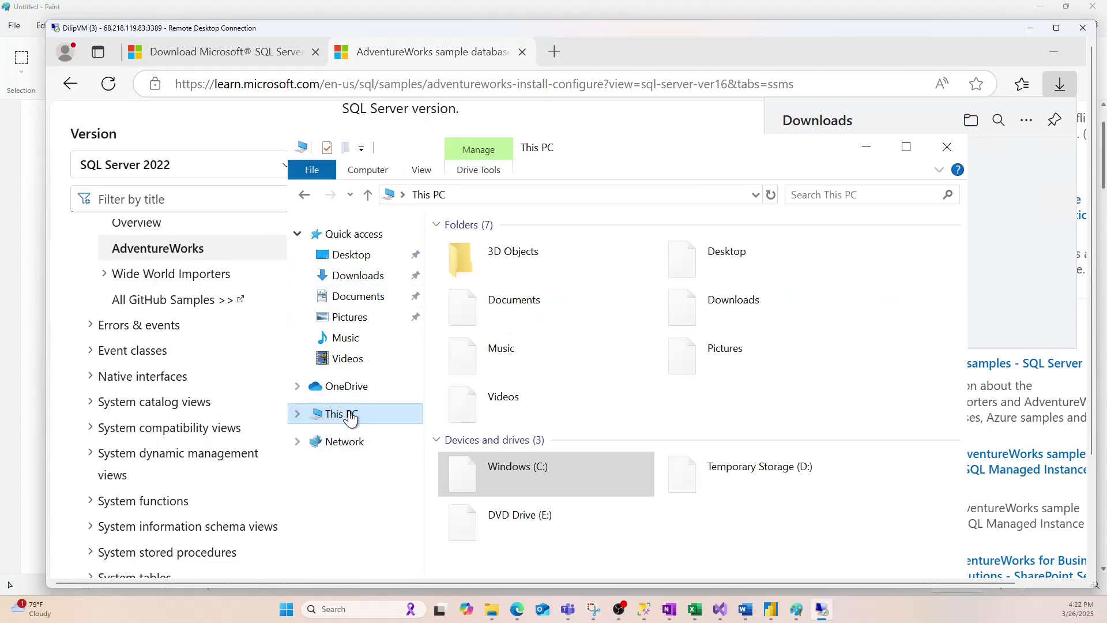
{"action": "left_click", "coordinate": [514, 470]}
{"action": "right_click", "coordinate": [482, 415]}
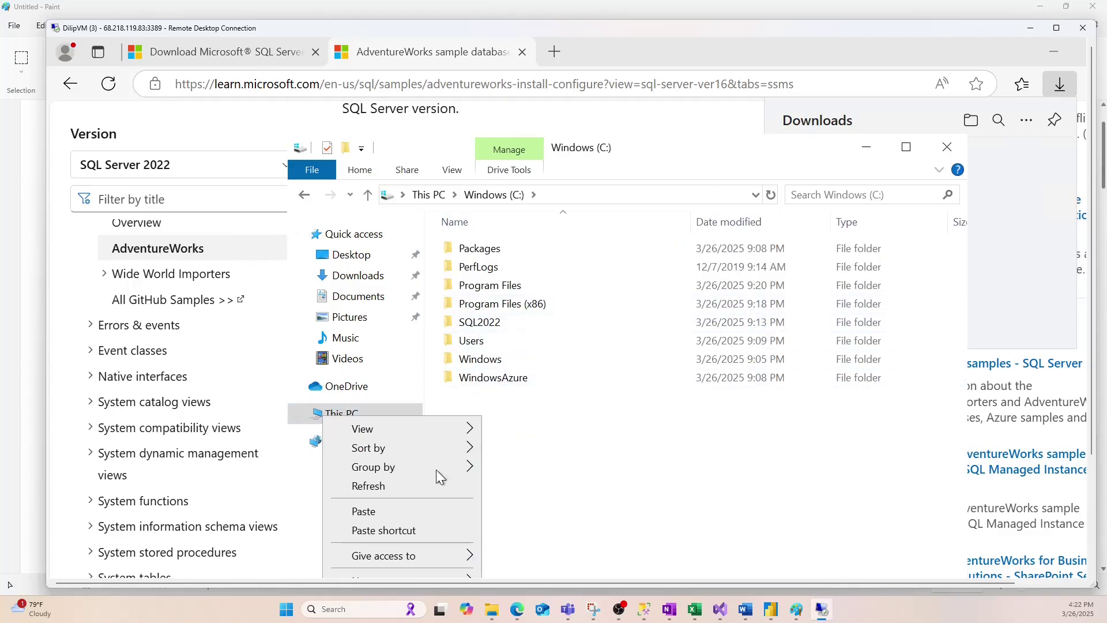
{"action": "left_click", "coordinate": [389, 513]}
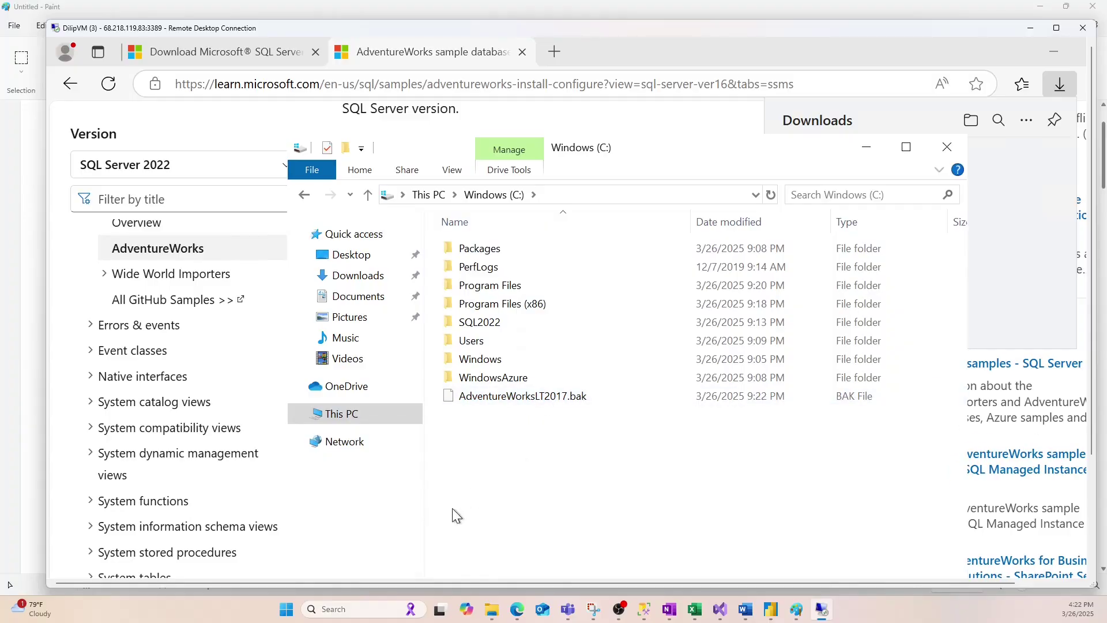
Search for ssms and launch SQL Server Management Studio 20, enlarging the remote desktop window
{"action": "left_click", "coordinate": [1095, 339]}
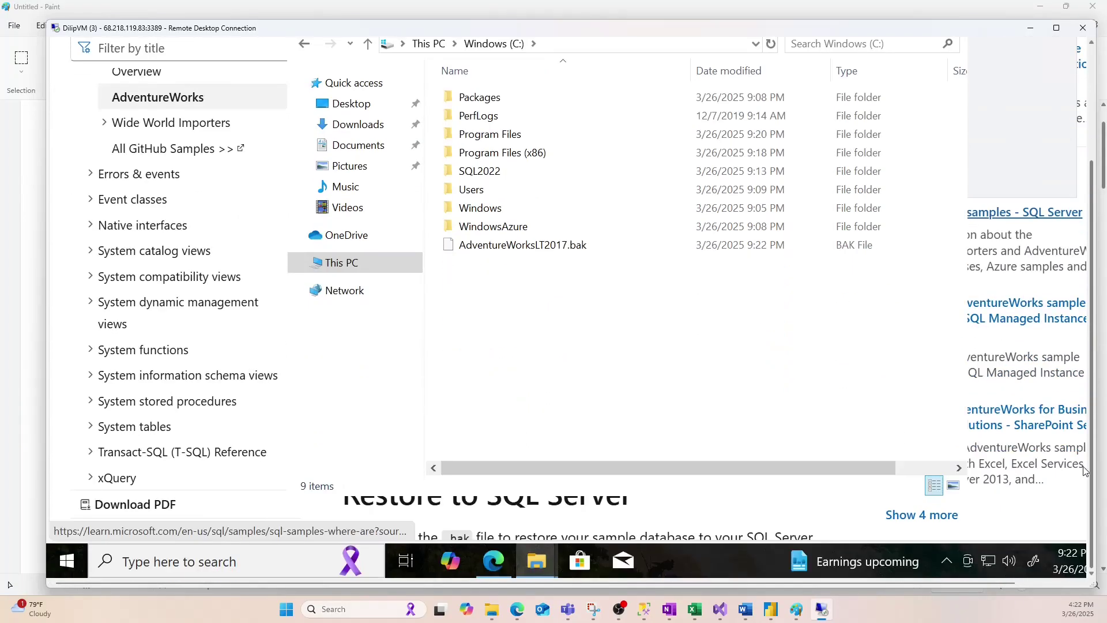
{"action": "left_click", "coordinate": [282, 555]}
{"action": "type", "text": "ssms"}
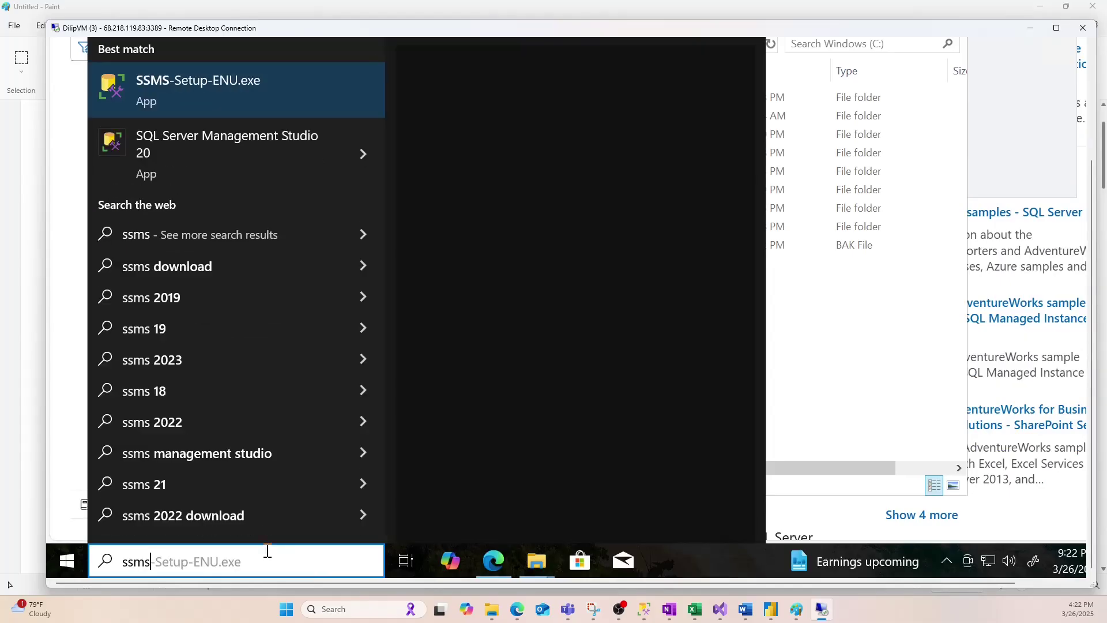
{"action": "left_click", "coordinate": [181, 144]}
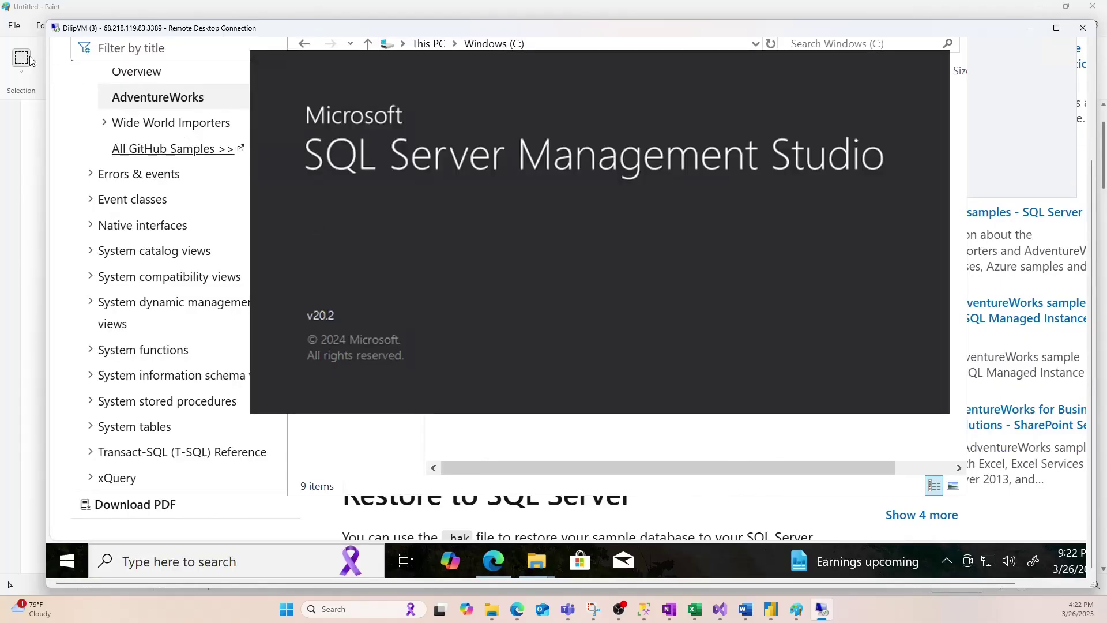
{"action": "left_click_drag", "start_coordinate": [48, 22], "coordinate": [13, 18]}
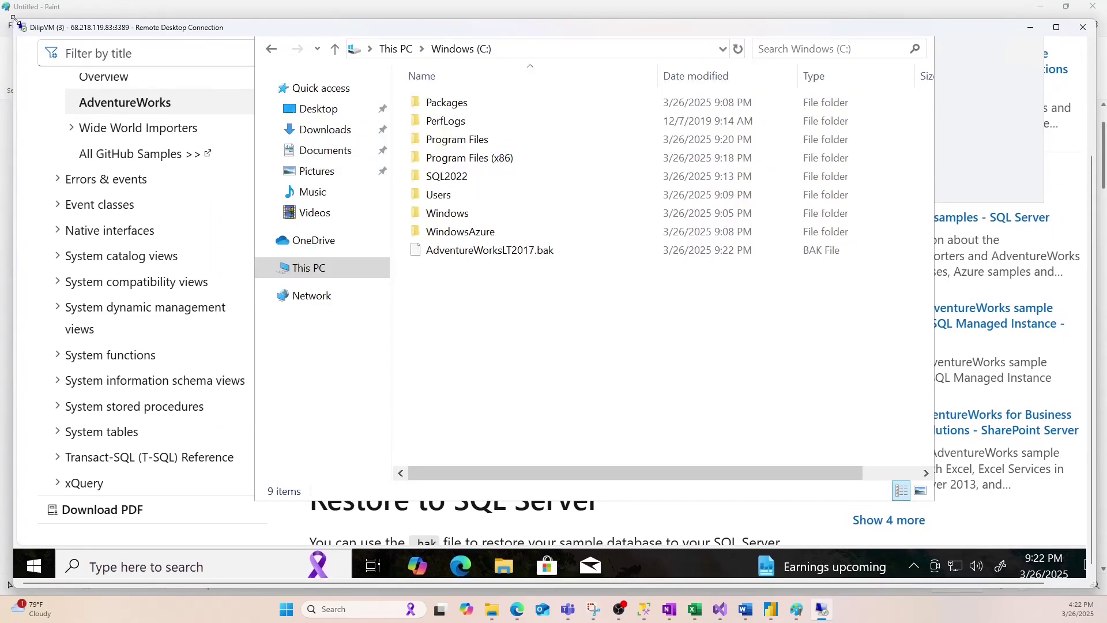
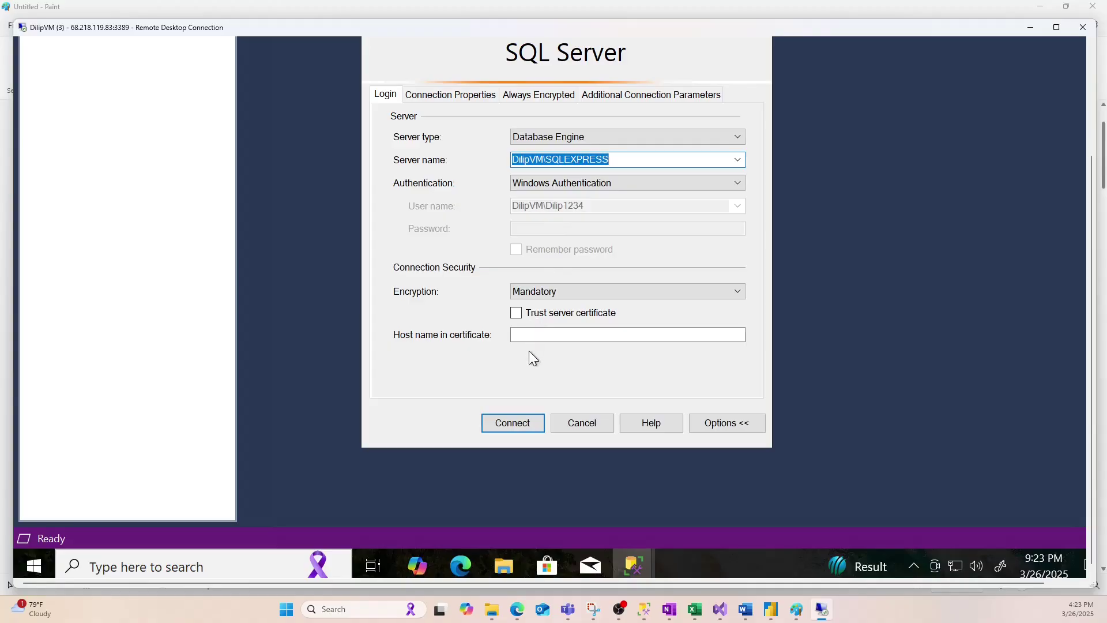
Connect to the local SQLEXPRESS server with Trust server certificate and expand its Databases folder
{"action": "left_click", "coordinate": [523, 314]}
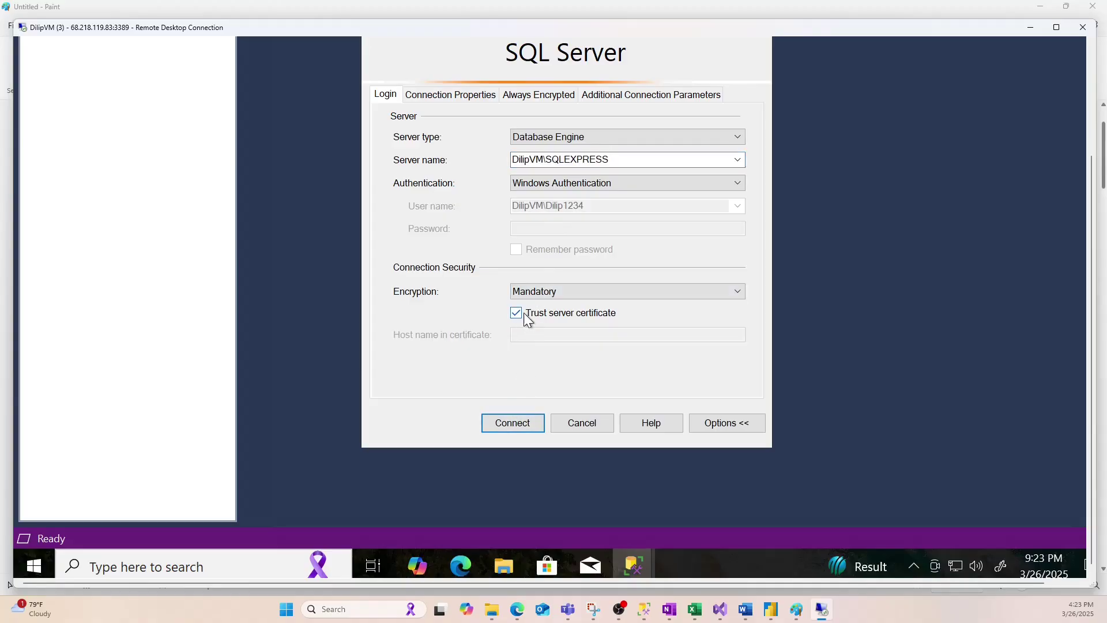
{"action": "left_click", "coordinate": [511, 423]}
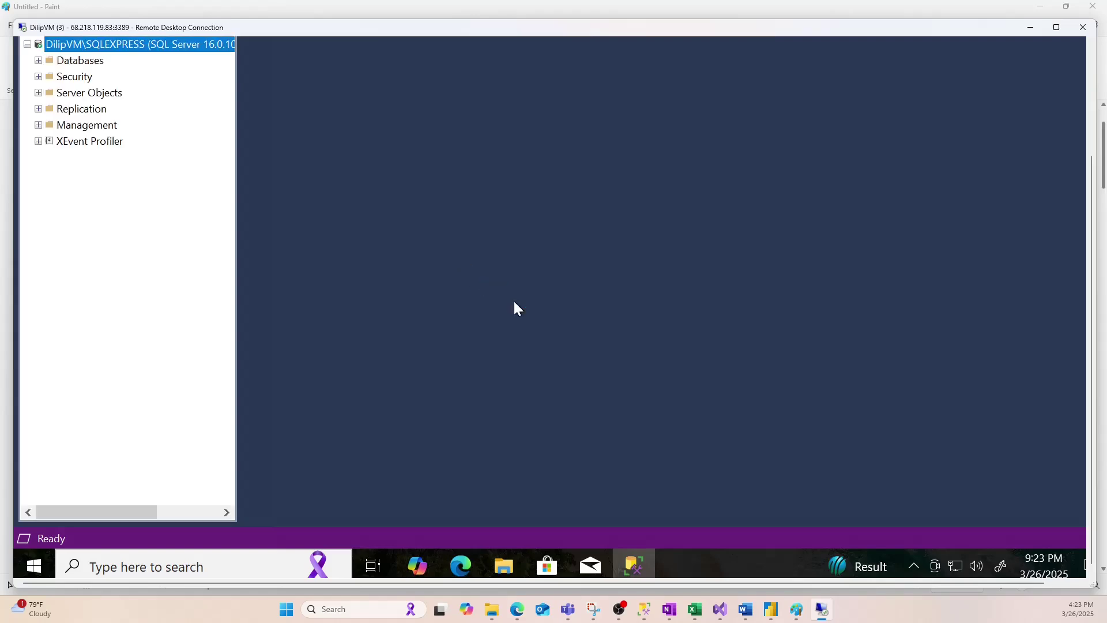
{"action": "left_click", "coordinate": [38, 61]}
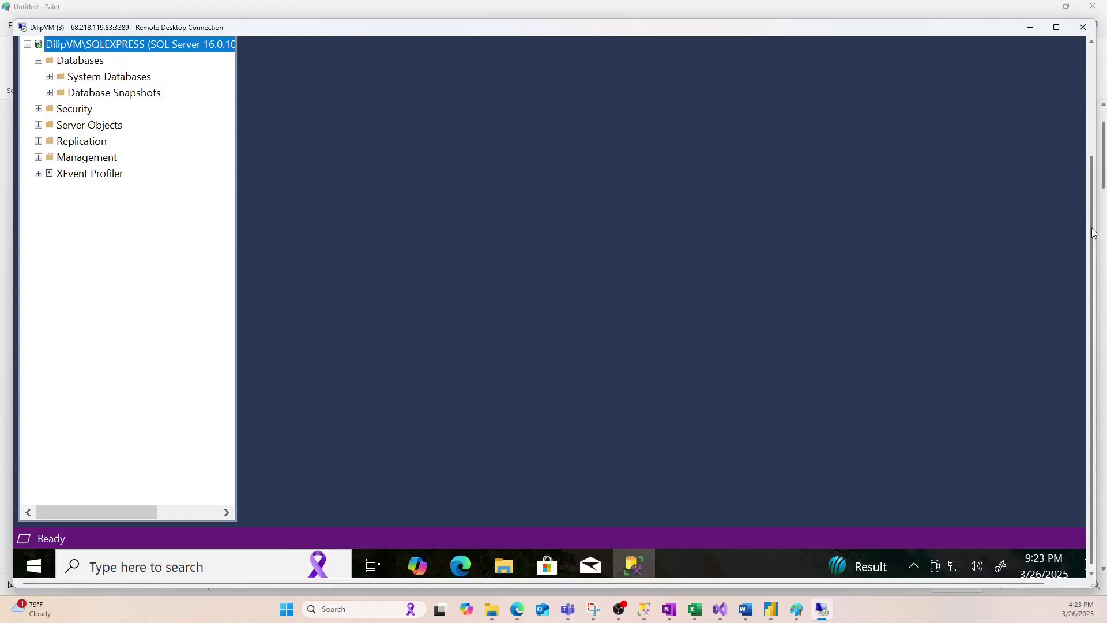
{"action": "left_click", "coordinate": [78, 176]}
Restore AdventureWorksLT2017 from the C:\AdventureWorksLT2017.bak backup device
{"action": "right_click", "coordinate": [77, 178]}
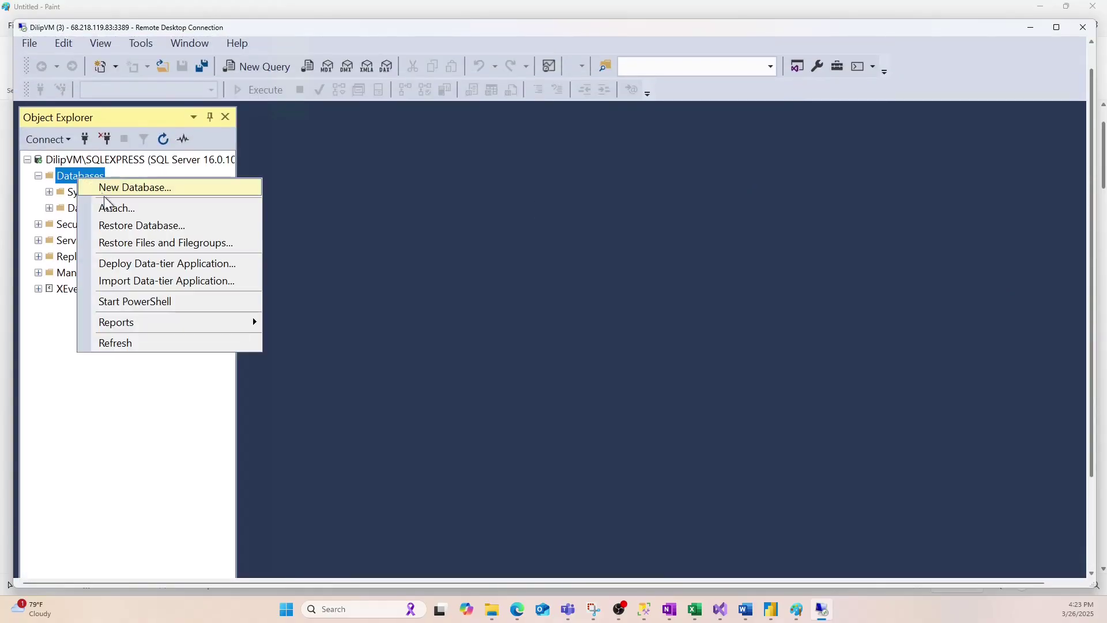
{"action": "left_click", "coordinate": [130, 227]}
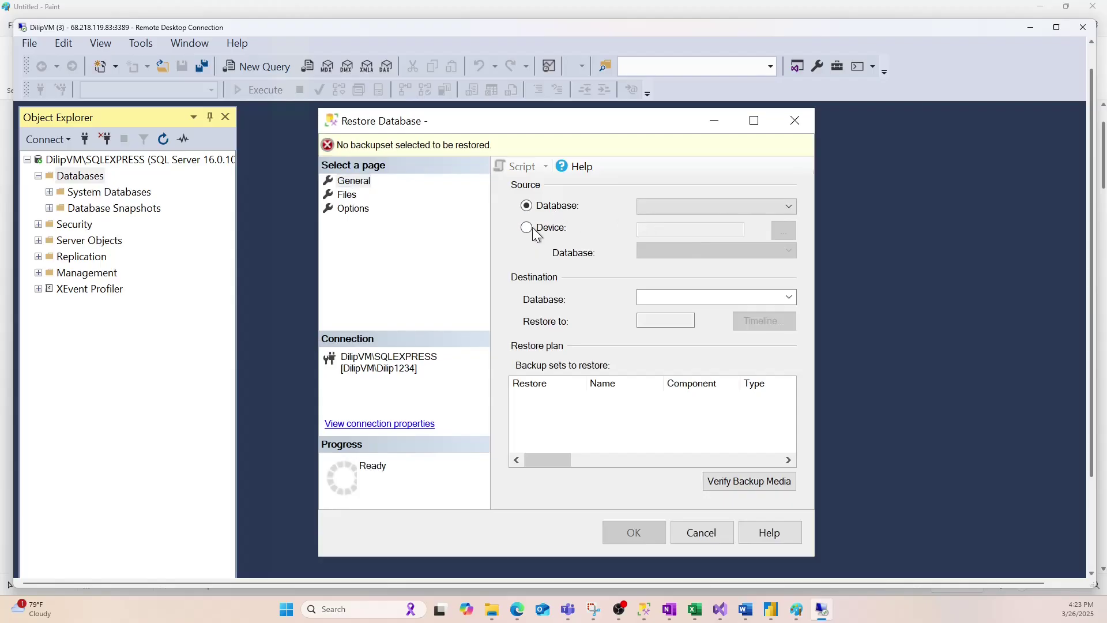
{"action": "left_click", "coordinate": [531, 227]}
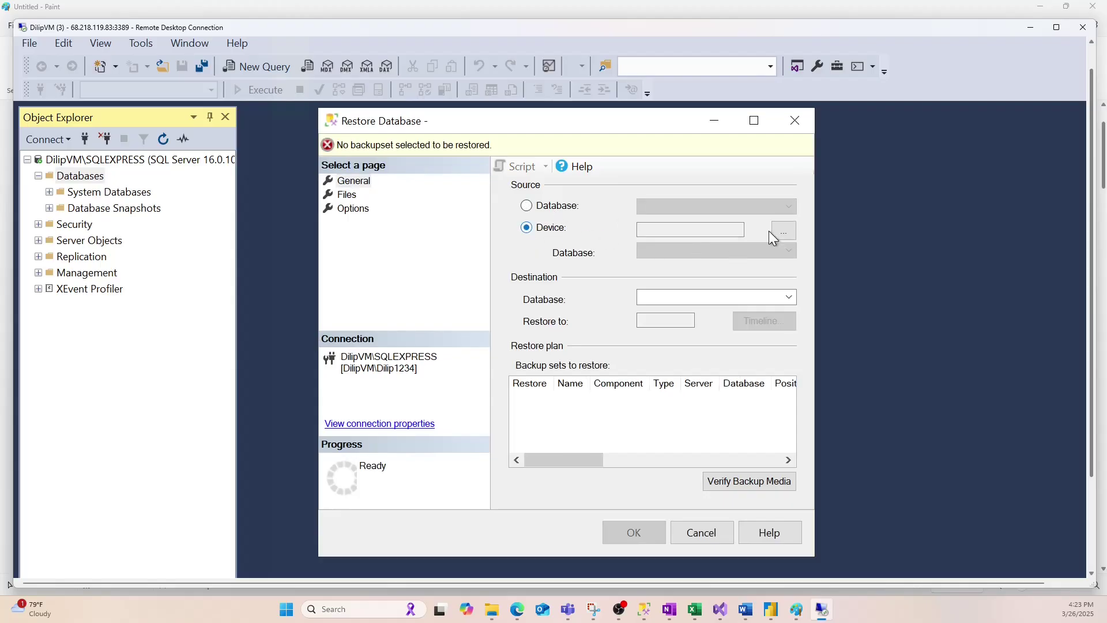
{"action": "left_click", "coordinate": [784, 230]}
{"action": "left_click", "coordinate": [706, 296]}
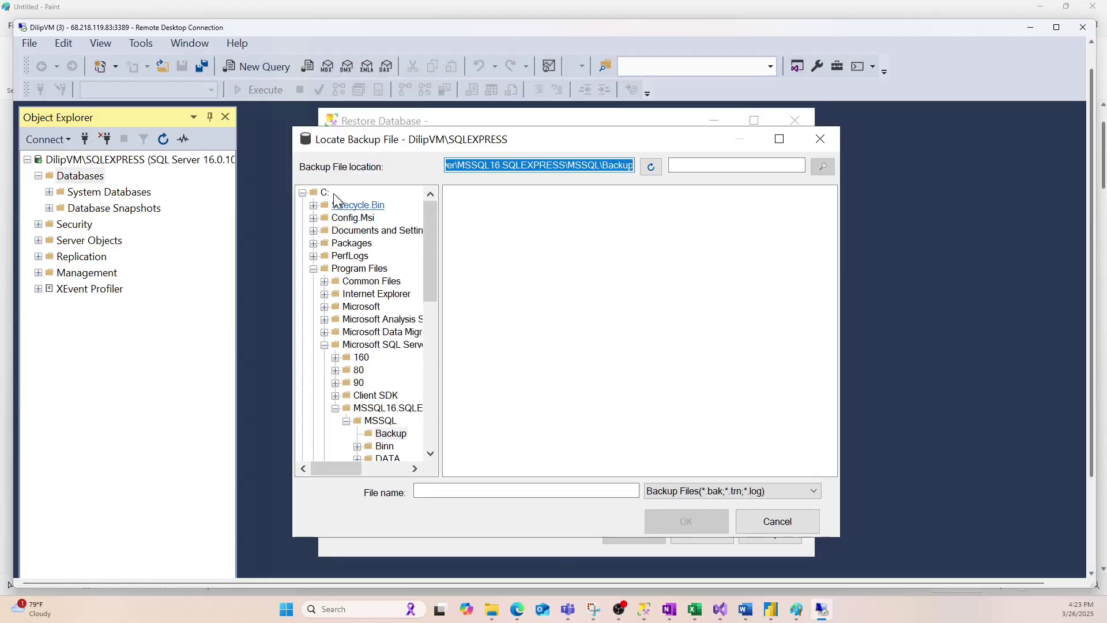
{"action": "left_click", "coordinate": [333, 192]}
{"action": "left_click", "coordinate": [502, 361]}
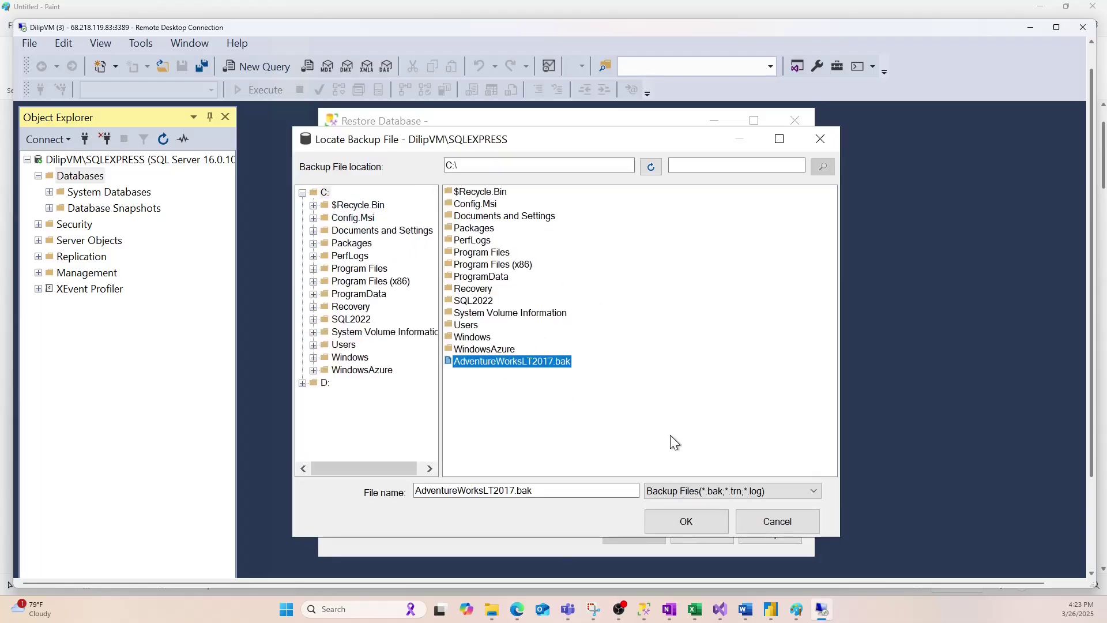
{"action": "left_click", "coordinate": [685, 519]}
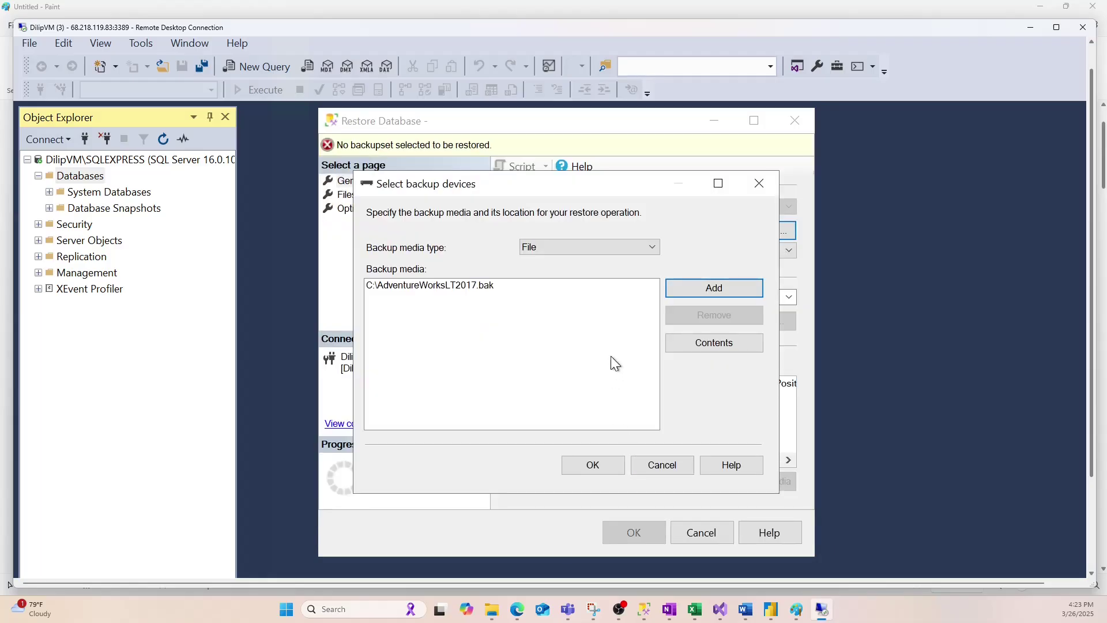
{"action": "left_click", "coordinate": [614, 470]}
{"action": "left_click", "coordinate": [630, 531]}
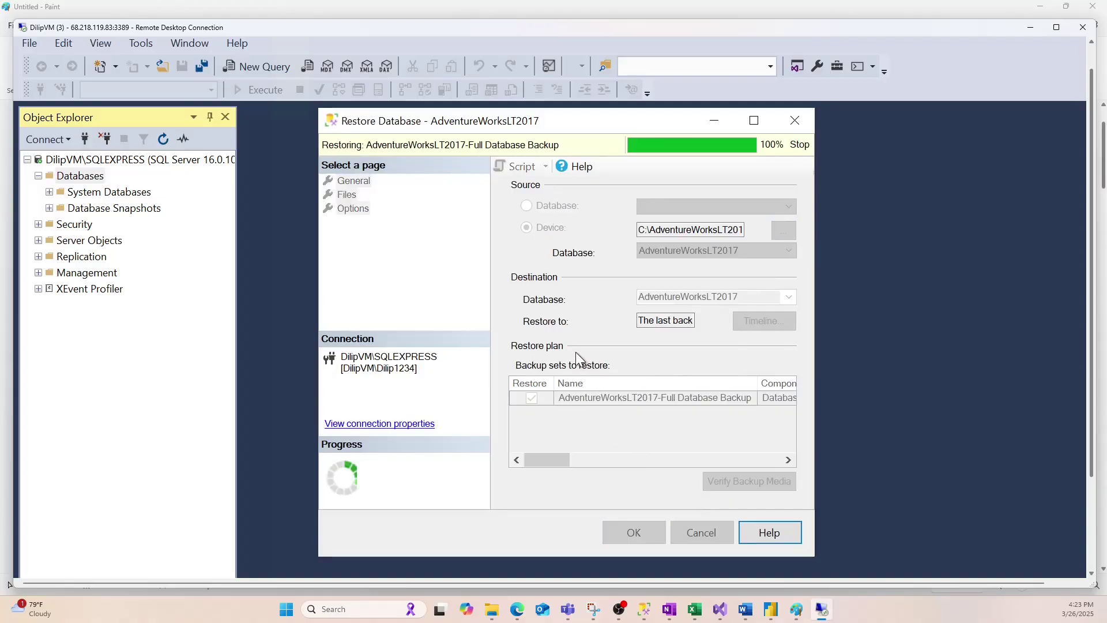
{"action": "left_click", "coordinate": [691, 406]}
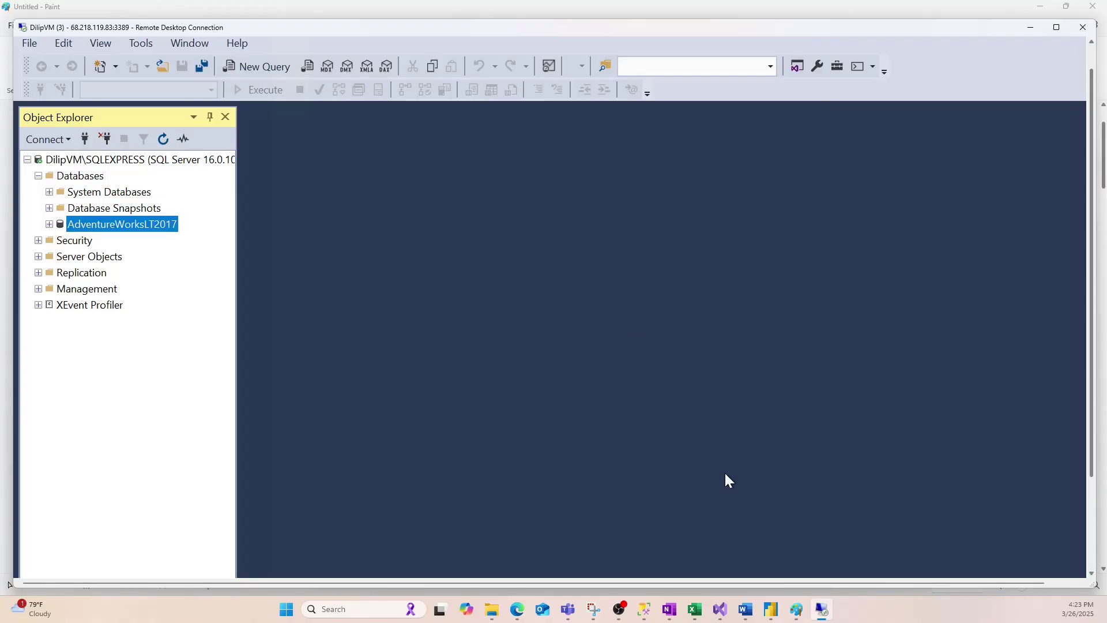
Query the top 1000 rows of the SalesLT.Customer table in AdventureWorksLT2017
{"action": "left_click", "coordinate": [49, 224]}
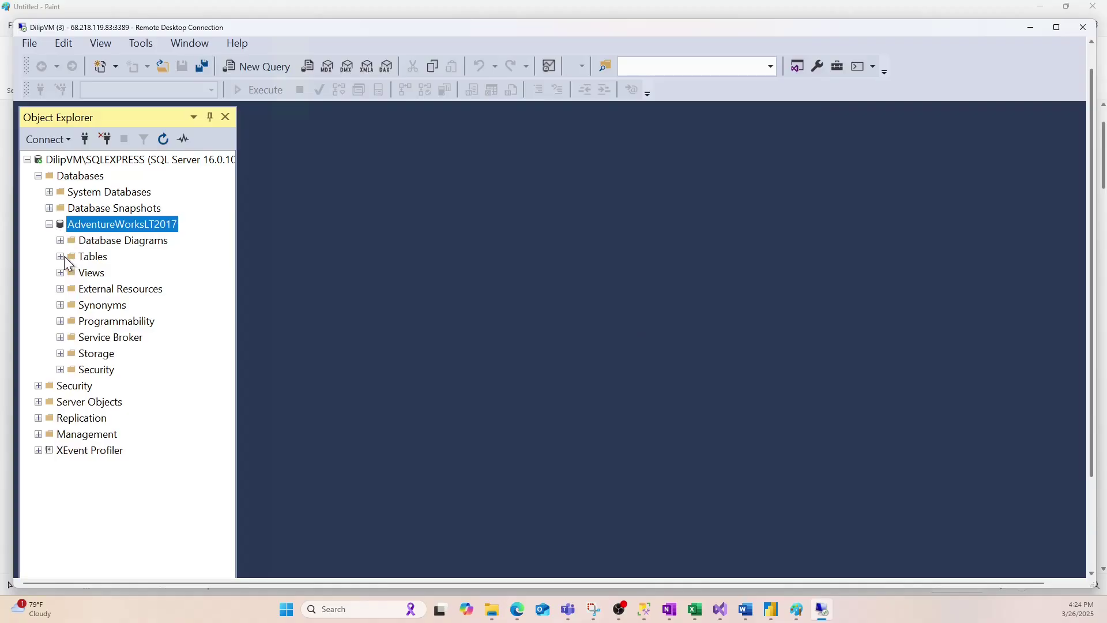
{"action": "left_click", "coordinate": [61, 256]}
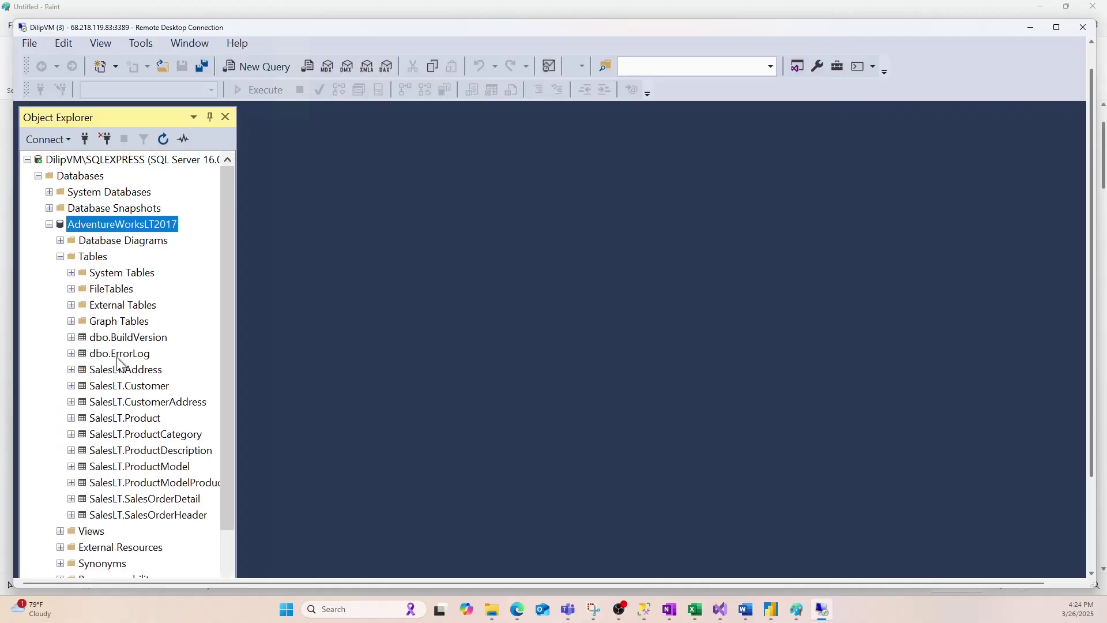
{"action": "right_click", "coordinate": [136, 386]}
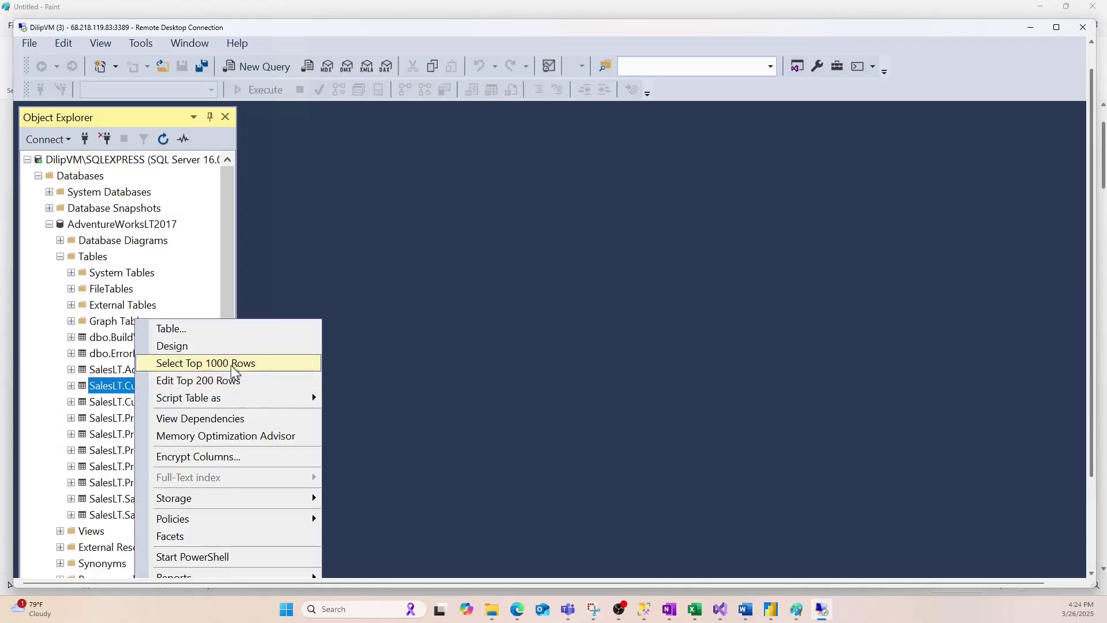
{"action": "left_click", "coordinate": [233, 363]}
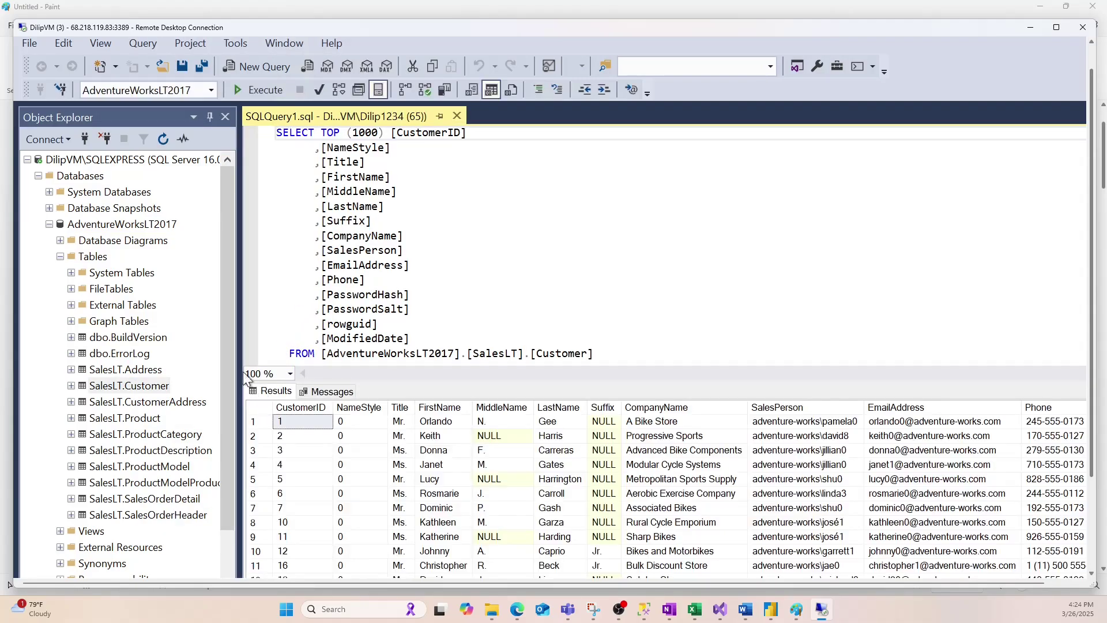
{"action": "left_click_drag", "start_coordinate": [289, 355], "coordinate": [325, 355]}
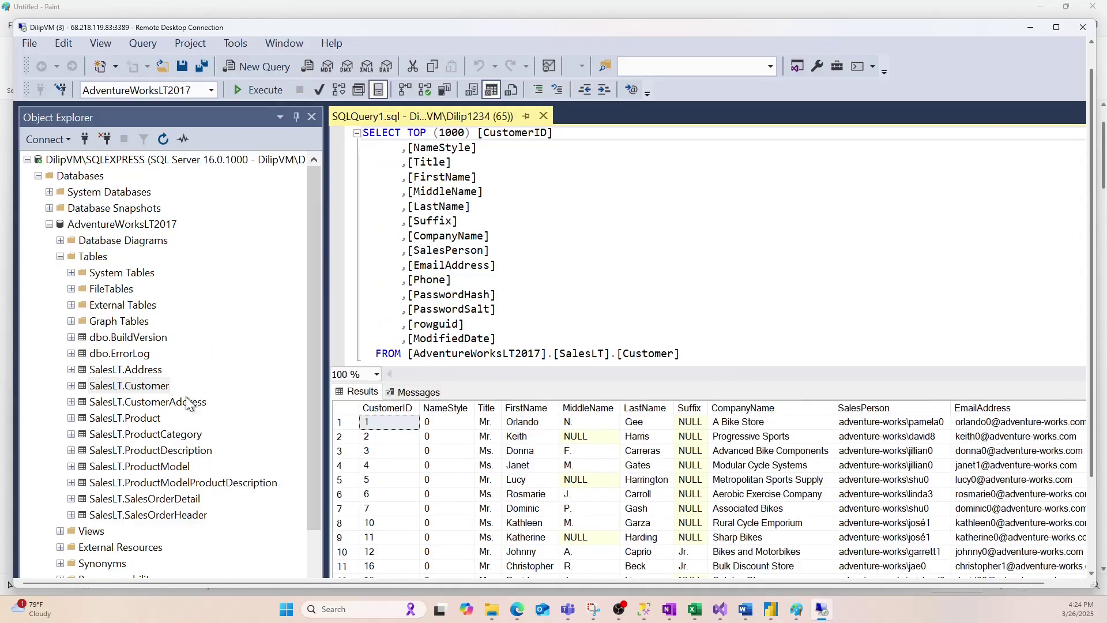
Expand the database's Views, Stored Procedures and Functions, then switch back to Paint
{"action": "left_click", "coordinate": [65, 531]}
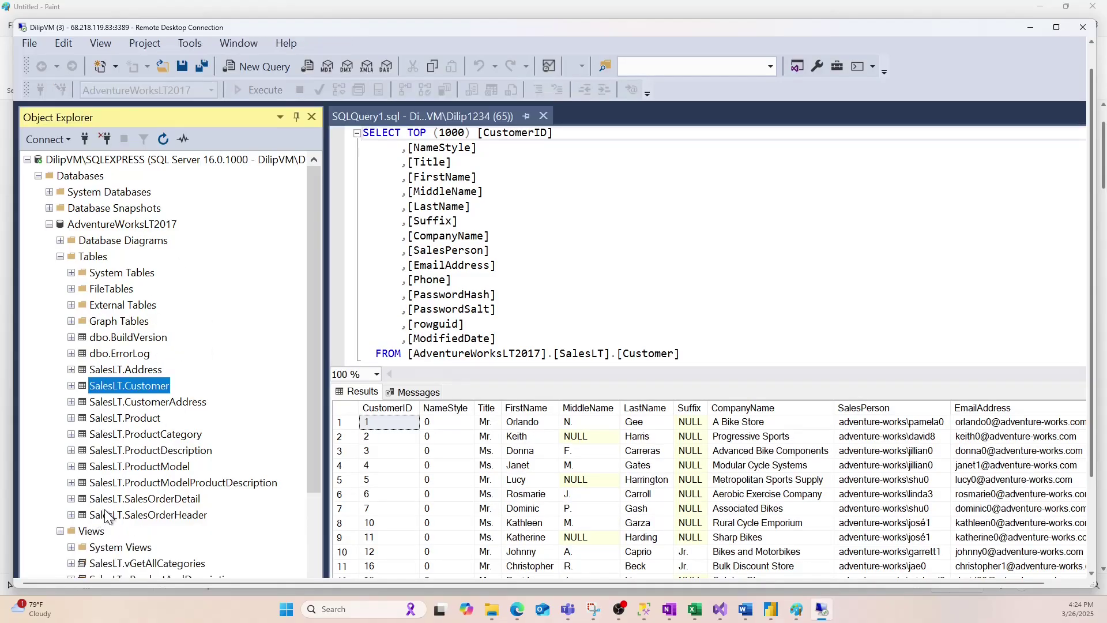
{"action": "scroll", "coordinate": [105, 510], "scroll_direction": "down", "scroll_amount": 3}
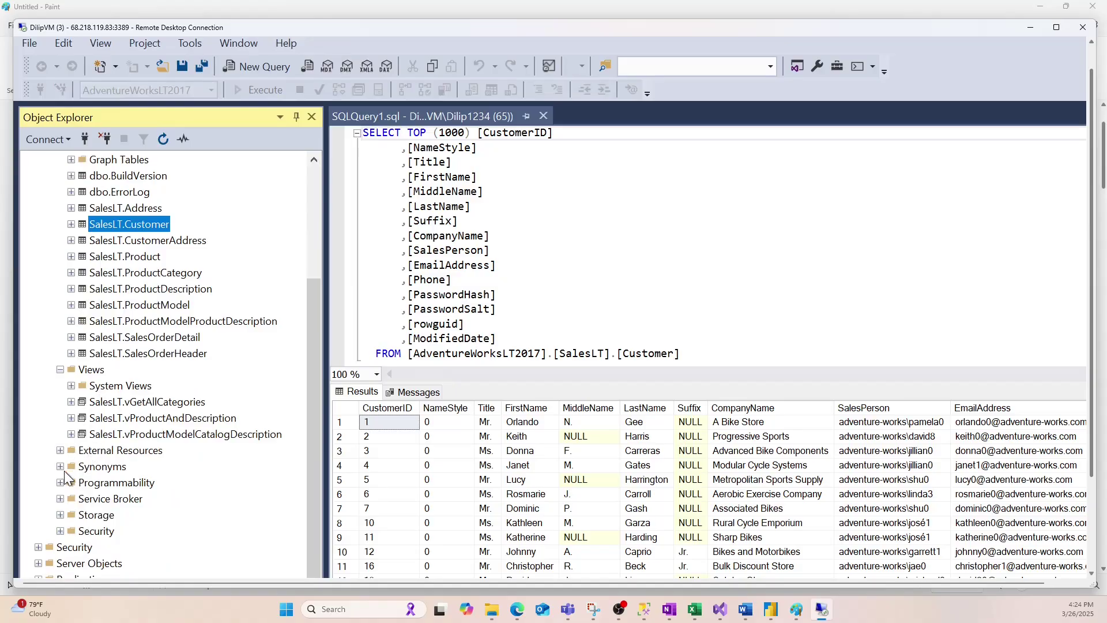
{"action": "left_click", "coordinate": [60, 482]}
{"action": "left_click", "coordinate": [71, 498]}
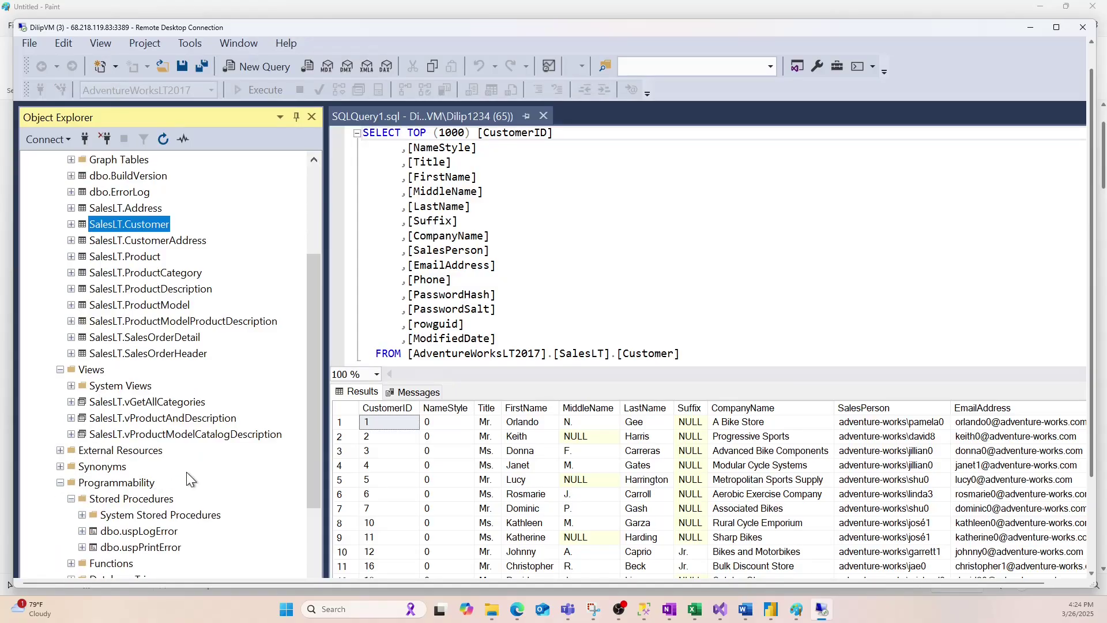
{"action": "scroll", "coordinate": [185, 472], "scroll_direction": "down", "scroll_amount": 2}
{"action": "scroll", "coordinate": [186, 361], "scroll_direction": "up", "scroll_amount": 6}
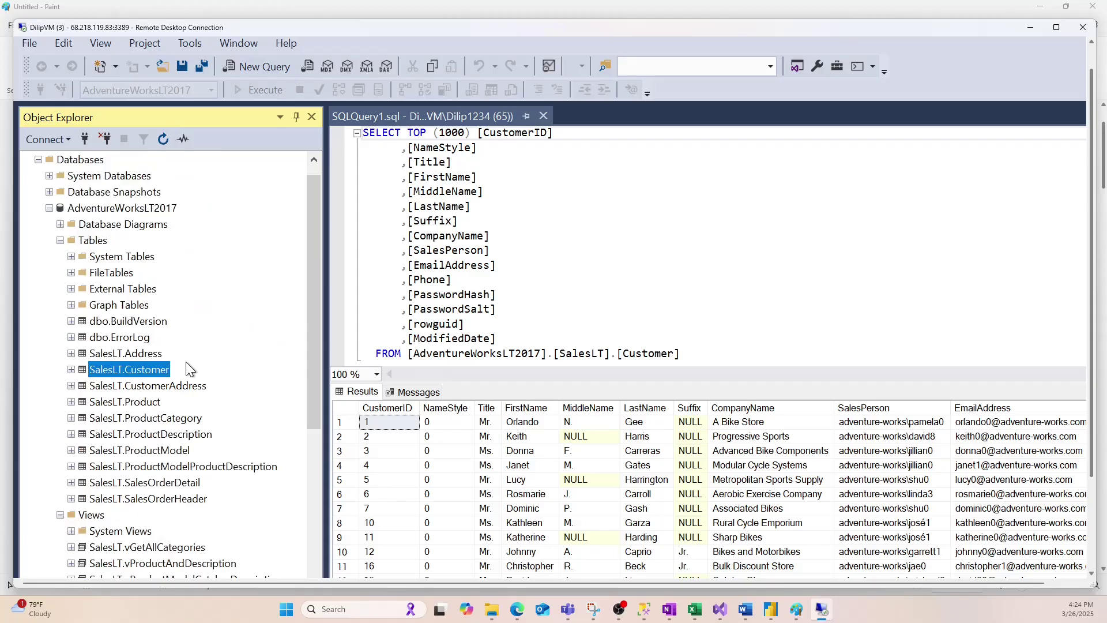
{"action": "scroll", "coordinate": [144, 426], "scroll_direction": "down", "scroll_amount": 5}
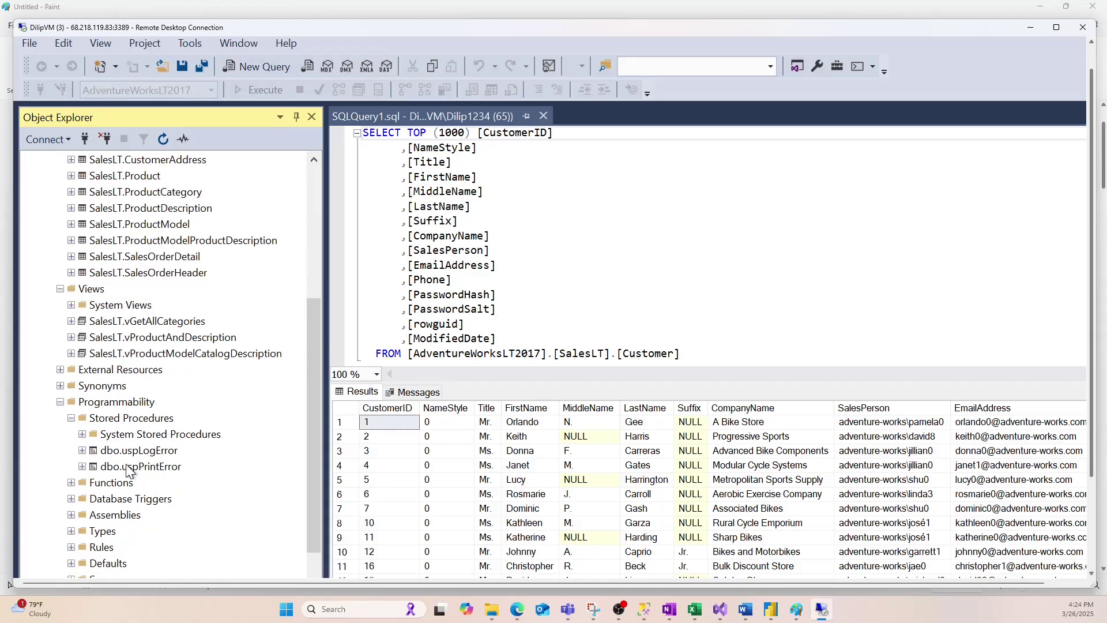
{"action": "left_click", "coordinate": [71, 483]}
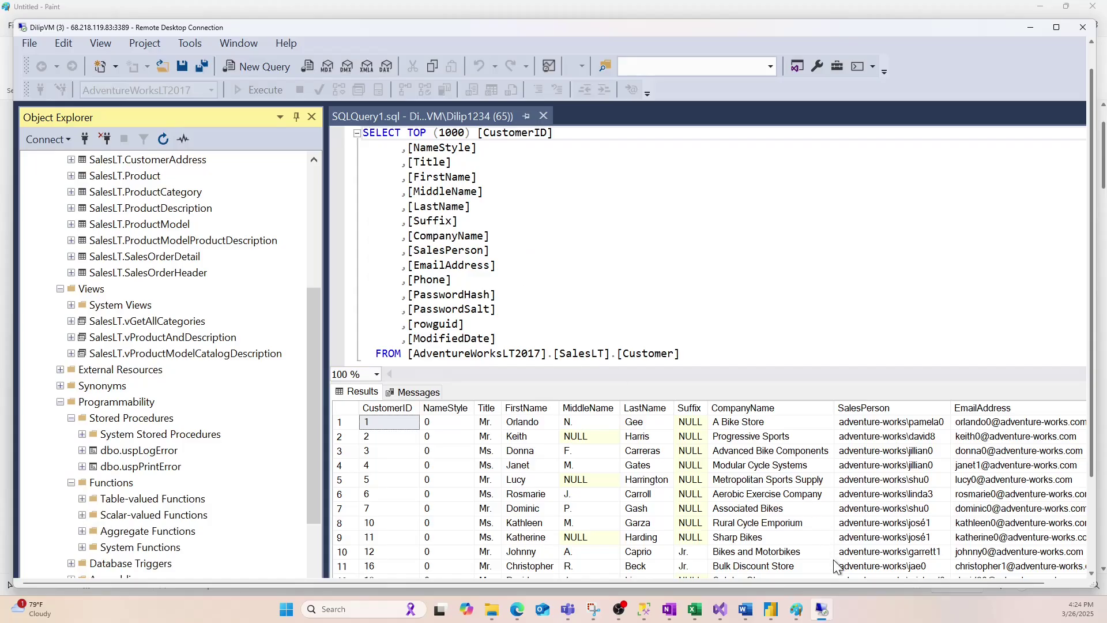
{"action": "left_click", "coordinate": [796, 609]}
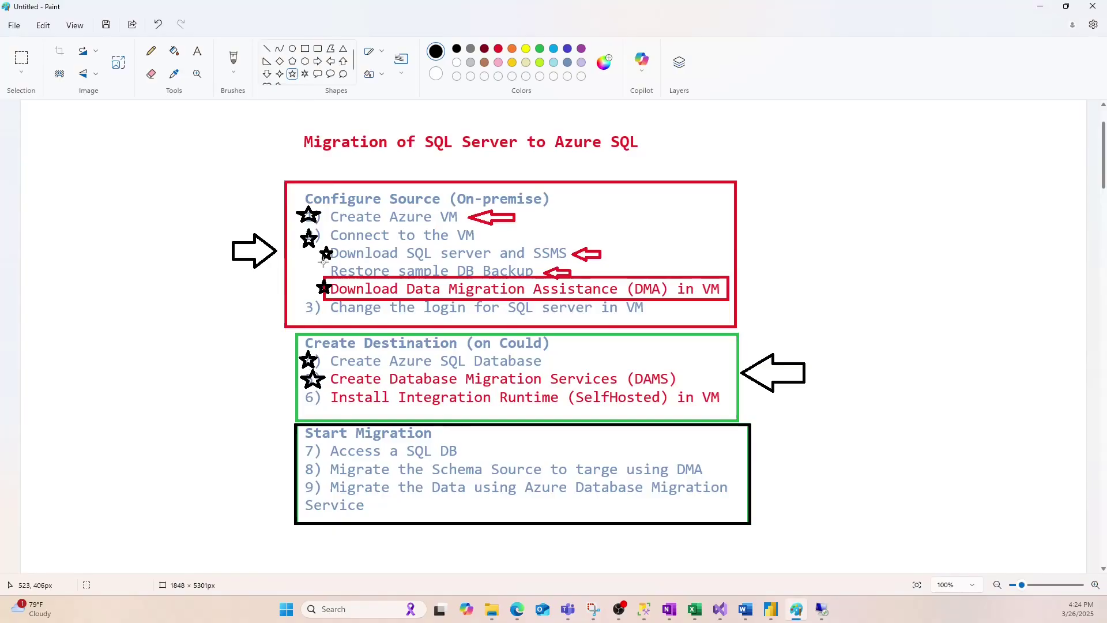
Draw a small black star beside 'Restore sample DB Backup' in the checklist
{"action": "left_click_drag", "start_coordinate": [323, 263], "coordinate": [332, 276]}
{"action": "left_click", "coordinate": [452, 309]}
Back in the VM, look over the query results and close SQL Server Management Studio
{"action": "left_click", "coordinate": [822, 608]}
{"action": "scroll", "coordinate": [1020, 465], "scroll_direction": "down", "scroll_amount": 4}
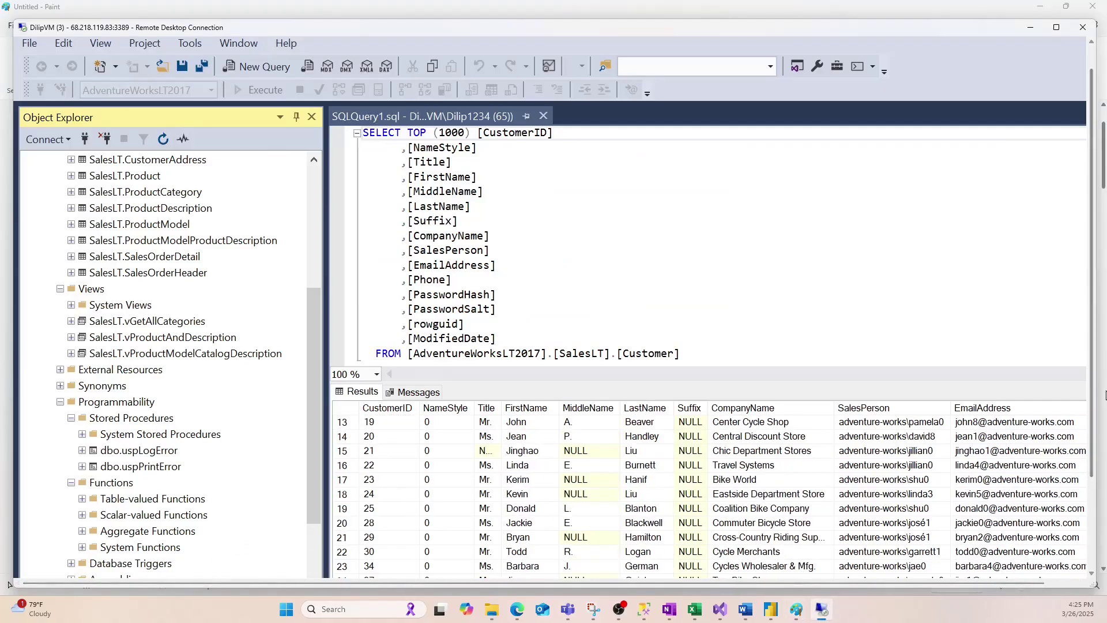
{"action": "scroll", "coordinate": [1090, 346], "scroll_direction": "down", "scroll_amount": 1}
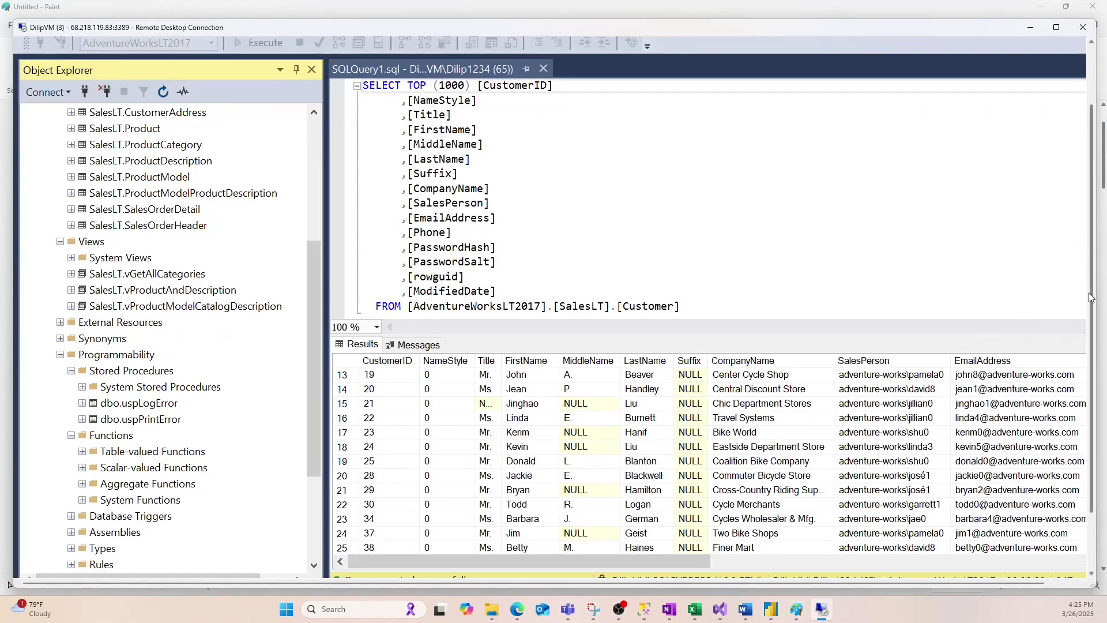
{"action": "scroll", "coordinate": [1091, 300], "scroll_direction": "up", "scroll_amount": 2}
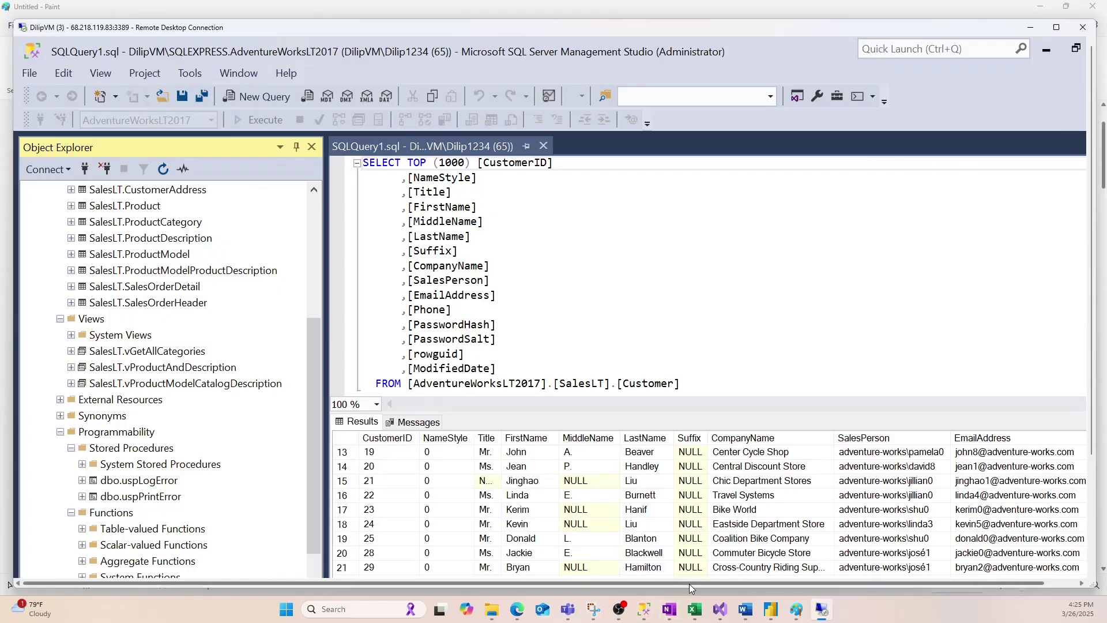
{"action": "left_click_drag", "start_coordinate": [690, 583], "coordinate": [722, 583]}
{"action": "left_click", "coordinate": [1061, 52]}
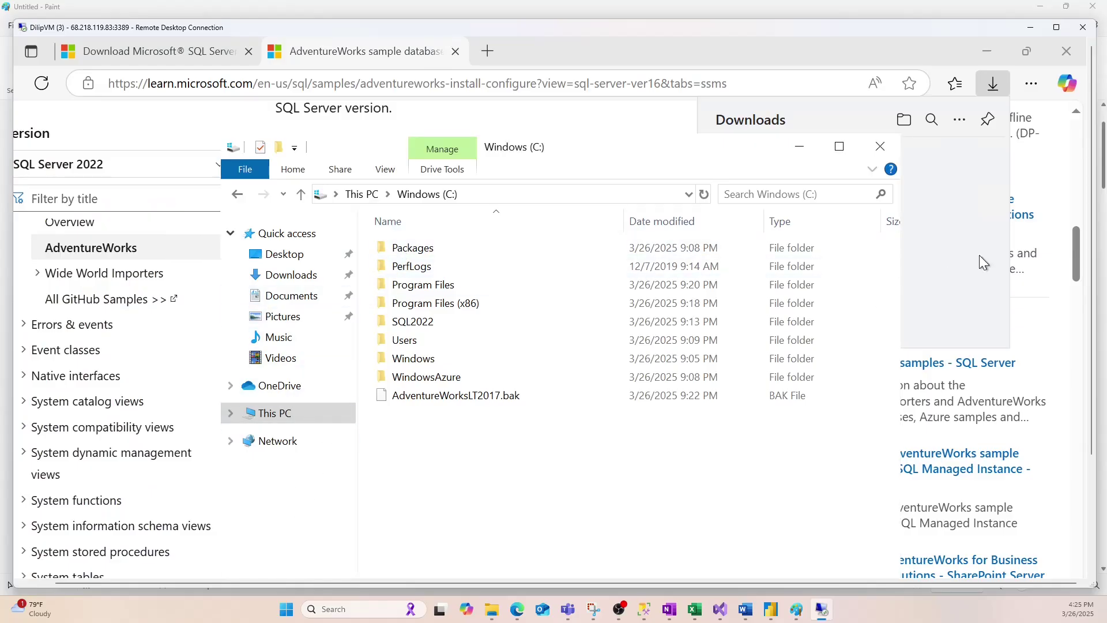
{"action": "left_click_drag", "start_coordinate": [1092, 321], "coordinate": [1093, 438]}
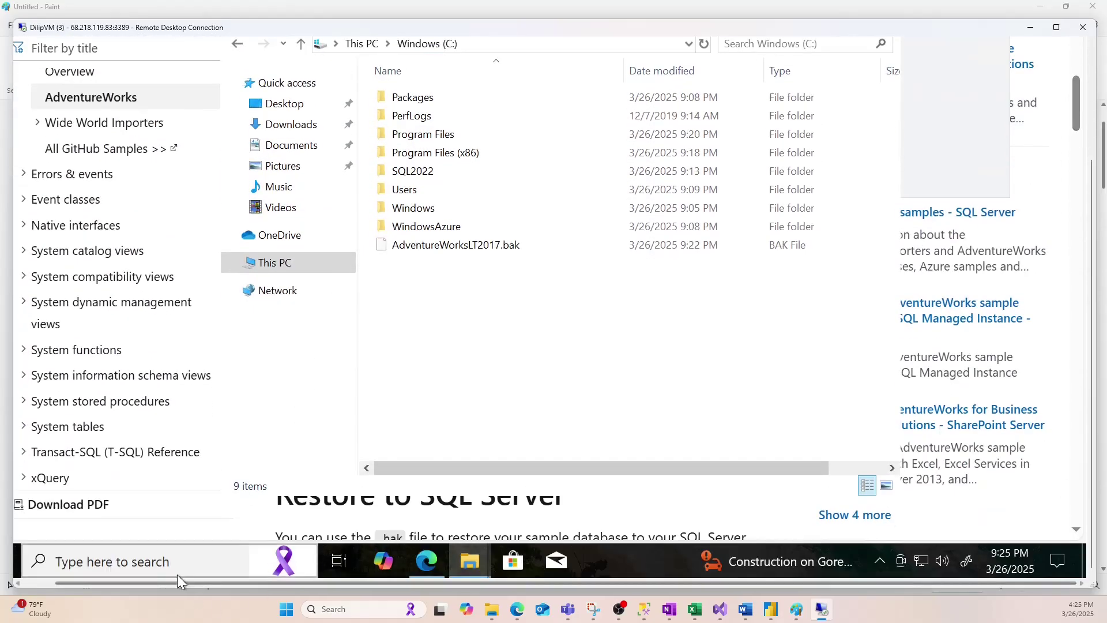
Search the Start menu for 'confi' and launch SQL Server 2022 Configuration Manager
{"action": "left_click", "coordinate": [148, 560]}
{"action": "type", "text": "sql"}
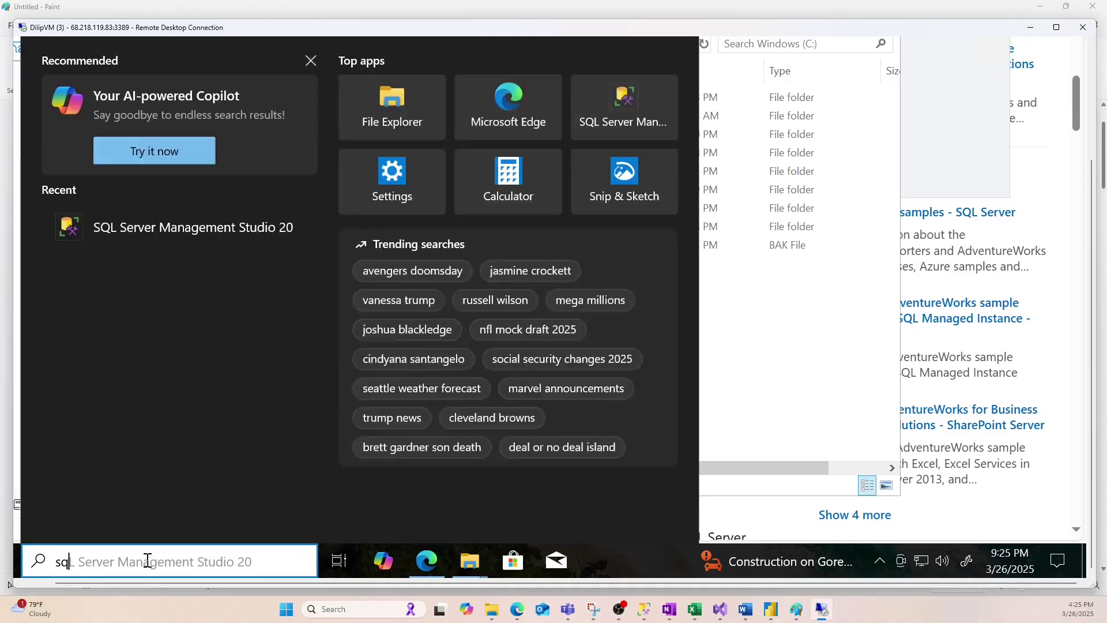
{"action": "type", "text": " server co"}
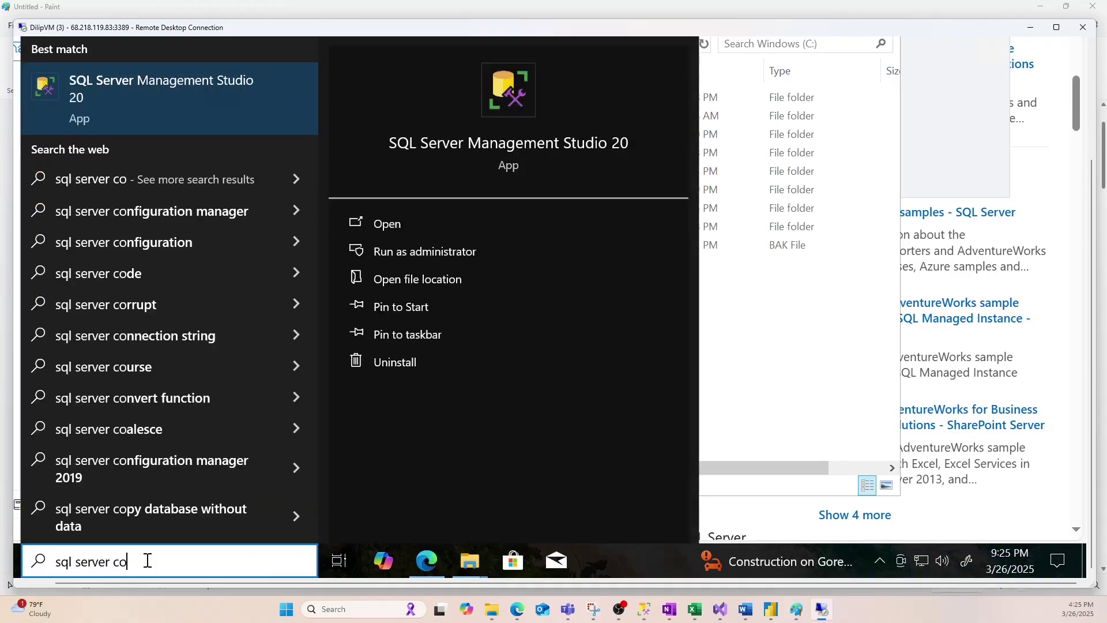
{"action": "key", "text": "BackSpace"}
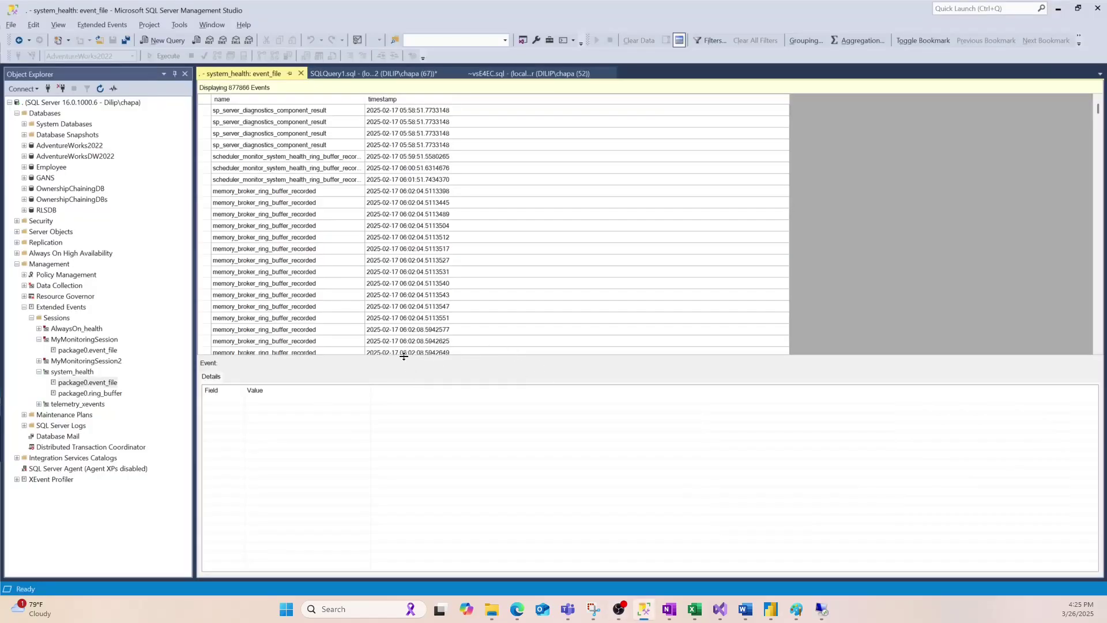
{"action": "left_click", "coordinate": [822, 610]}
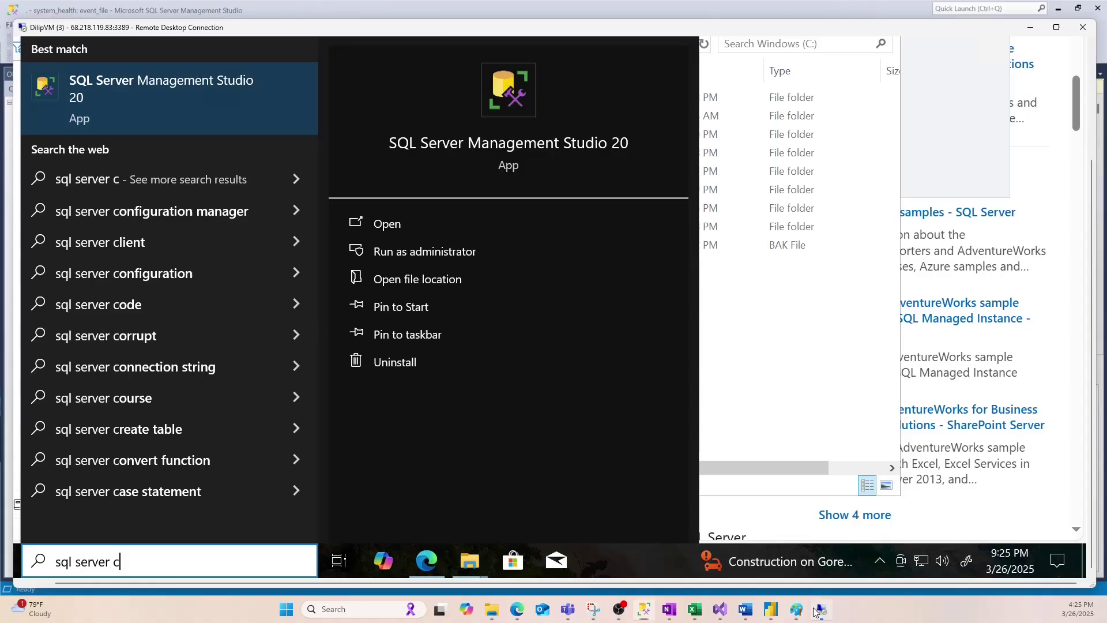
{"action": "type", "text": "onfi"}
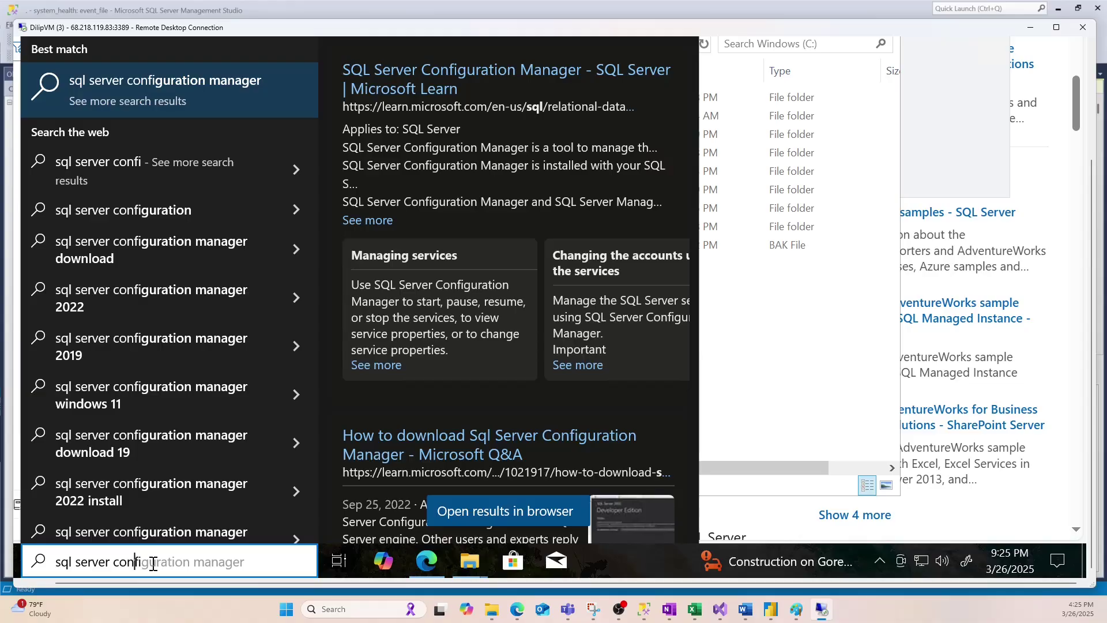
{"action": "key", "text": "Left"}
{"action": "key", "text": "BackSpace"}
{"action": "key", "text": "BackSpace"}
{"action": "key", "text": "BackSpace"}
{"action": "key", "text": "BackSpace"}
{"action": "key", "text": "BackSpace"}
{"action": "key", "text": "BackSpace"}
{"action": "key", "text": "BackSpace"}
{"action": "key", "text": "BackSpace"}
{"action": "key", "text": "BackSpace"}
{"action": "key", "text": "BackSpace"}
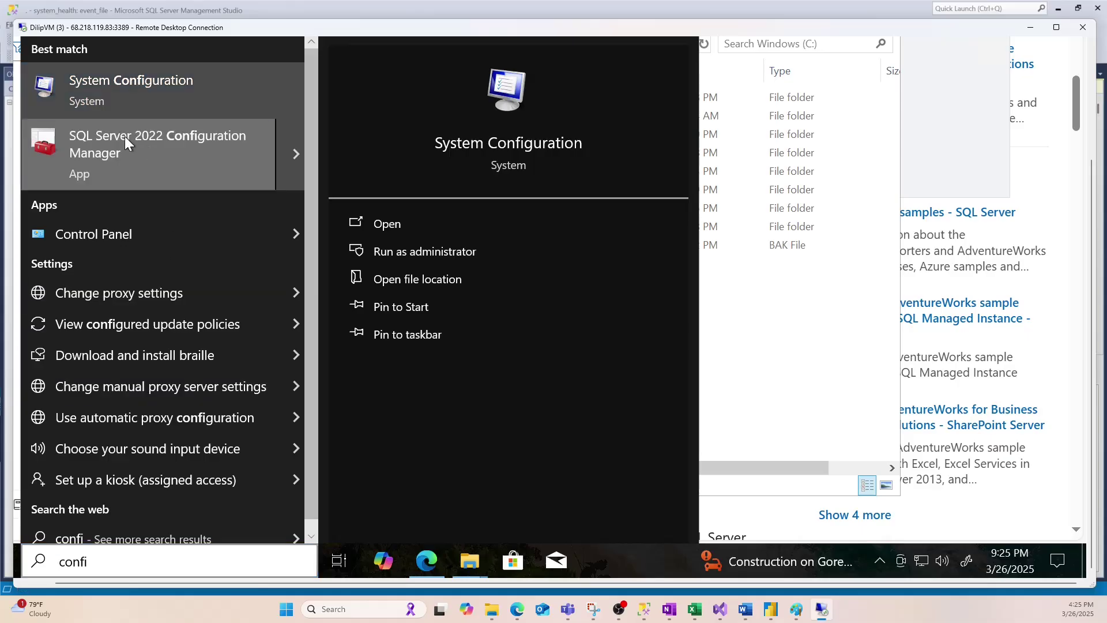
{"action": "key", "text": "Escape"}
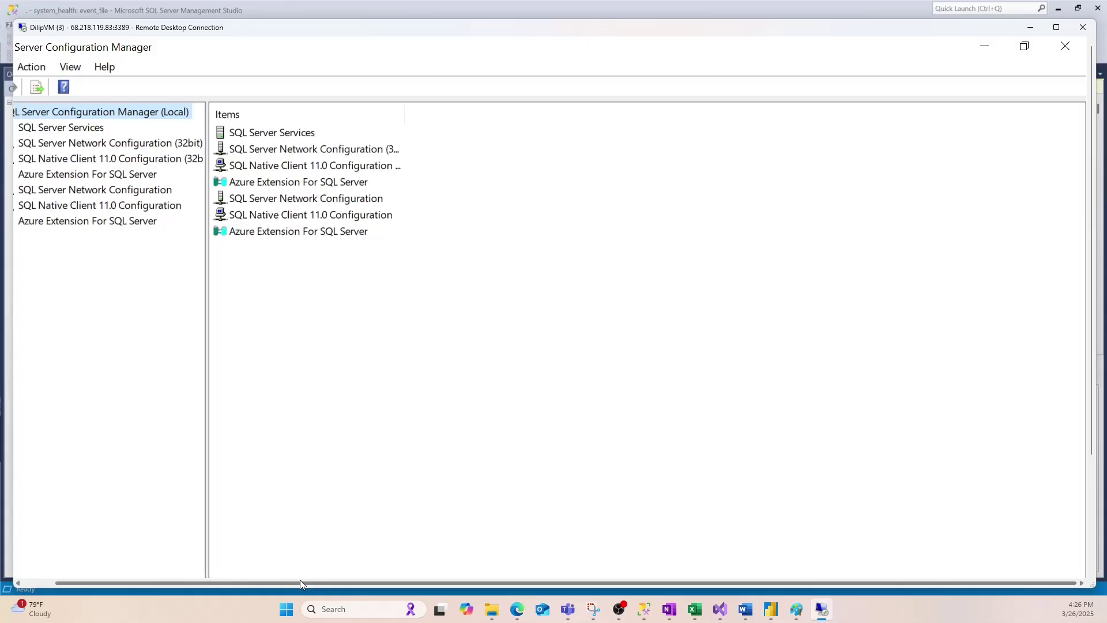
Open the Properties of the SQL Server (SQLEXPRESS) service under SQL Server Services
{"action": "left_click", "coordinate": [85, 128]}
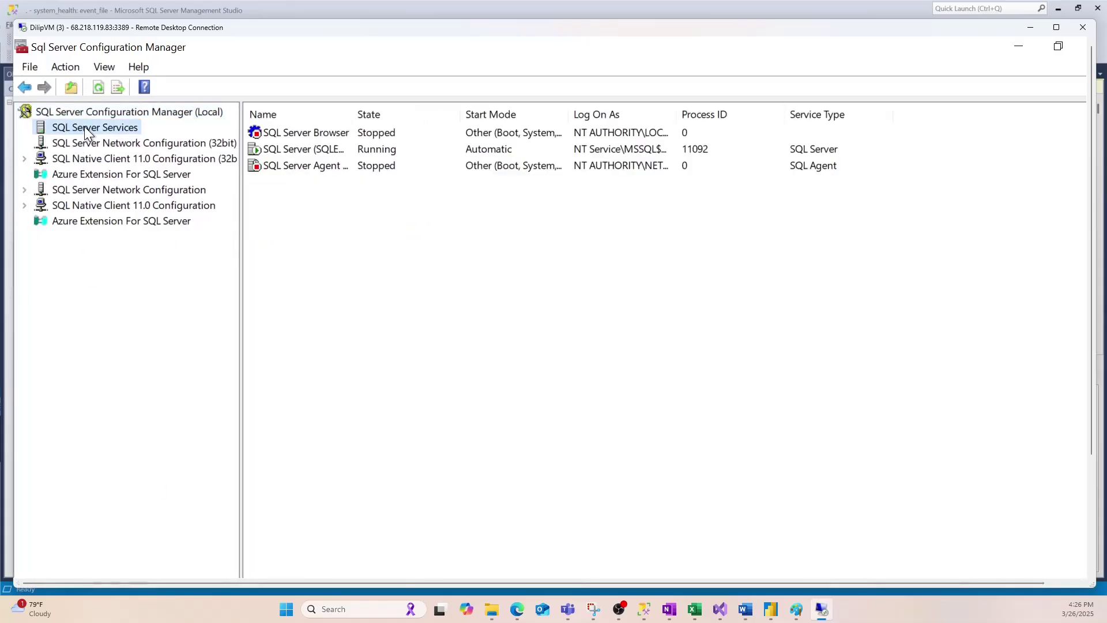
{"action": "left_click_drag", "start_coordinate": [354, 110], "coordinate": [439, 116]}
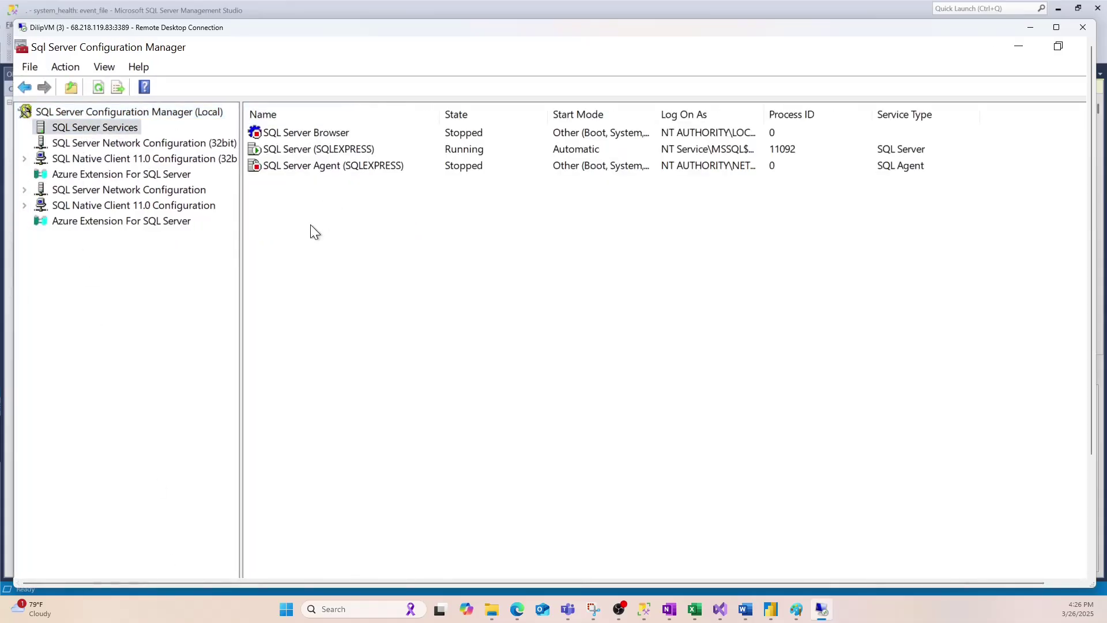
{"action": "left_click", "coordinate": [305, 151]}
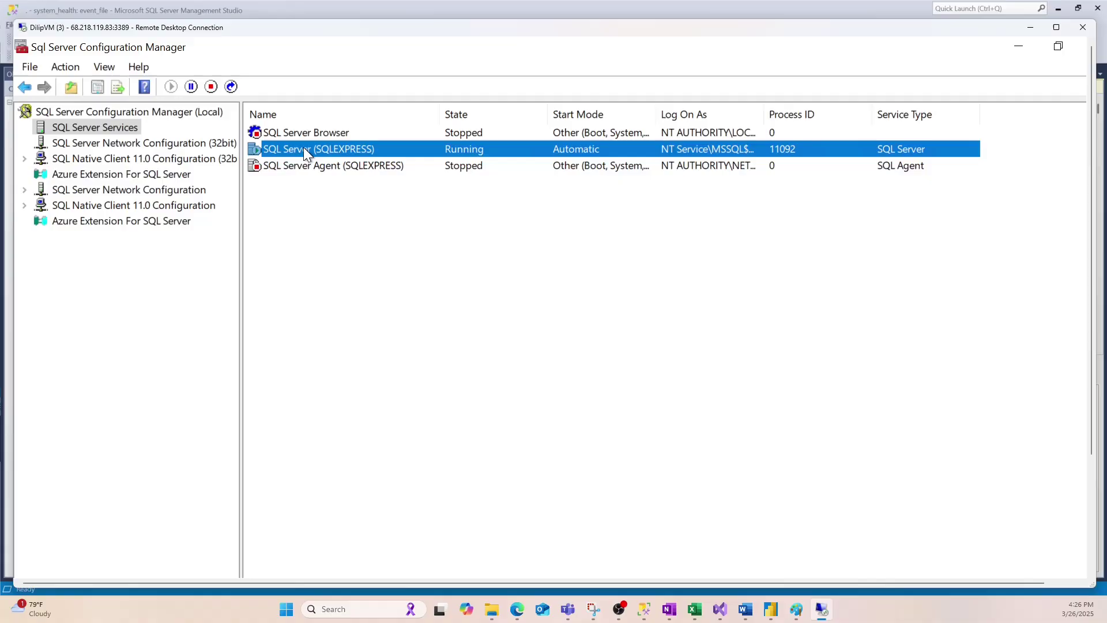
{"action": "right_click", "coordinate": [303, 152]}
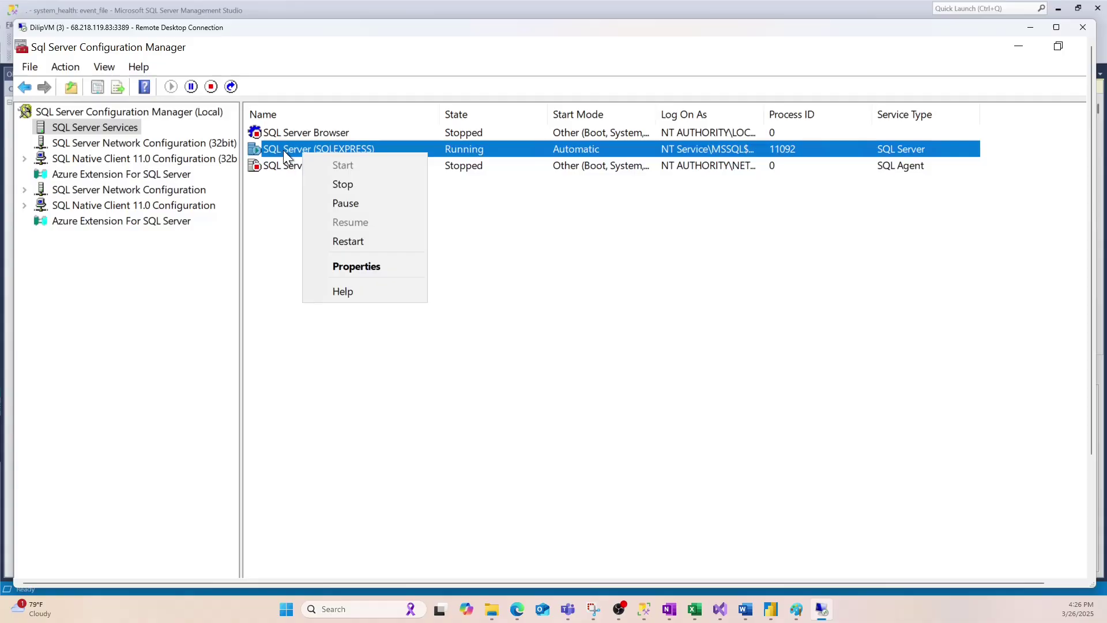
{"action": "left_click", "coordinate": [346, 266]}
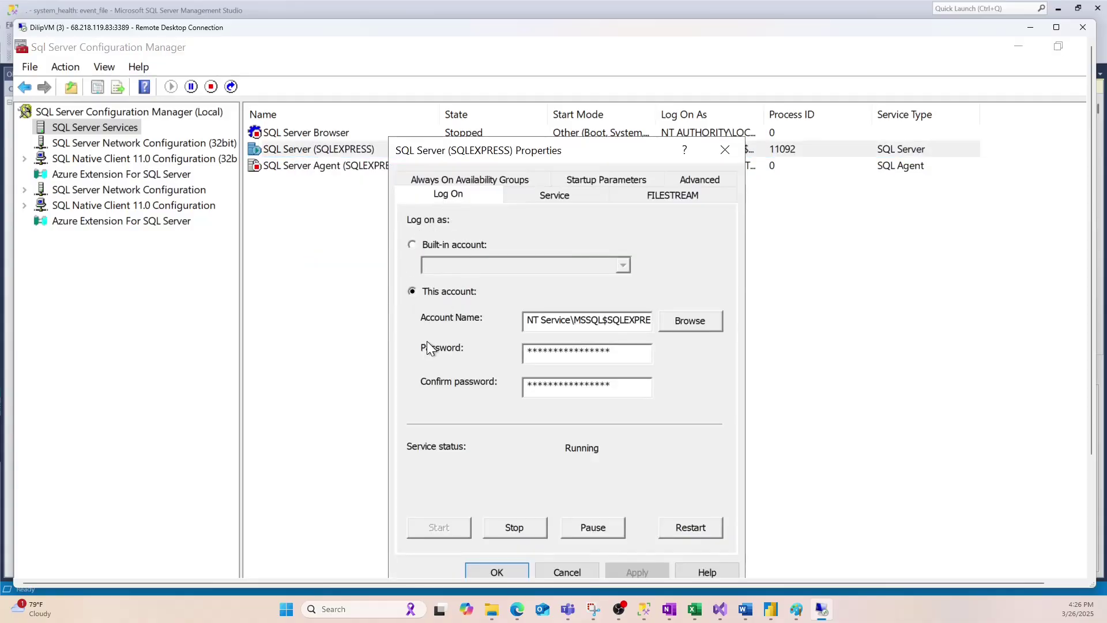
Set its log-on to the built-in Local System account and confirm the service restart
{"action": "left_click", "coordinate": [413, 244]}
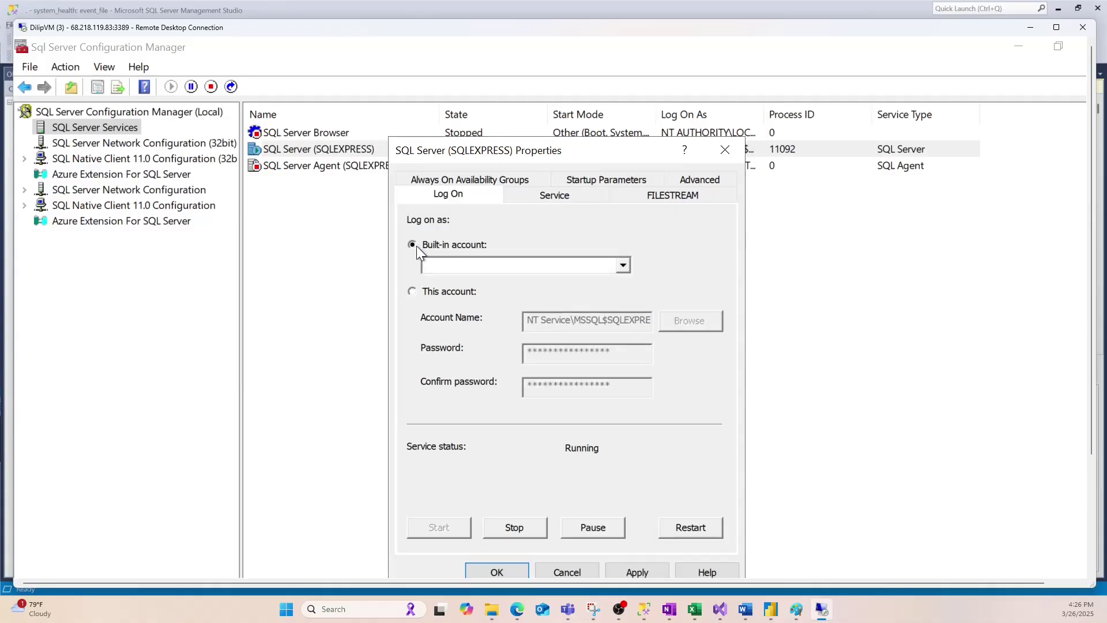
{"action": "left_click", "coordinate": [623, 266]}
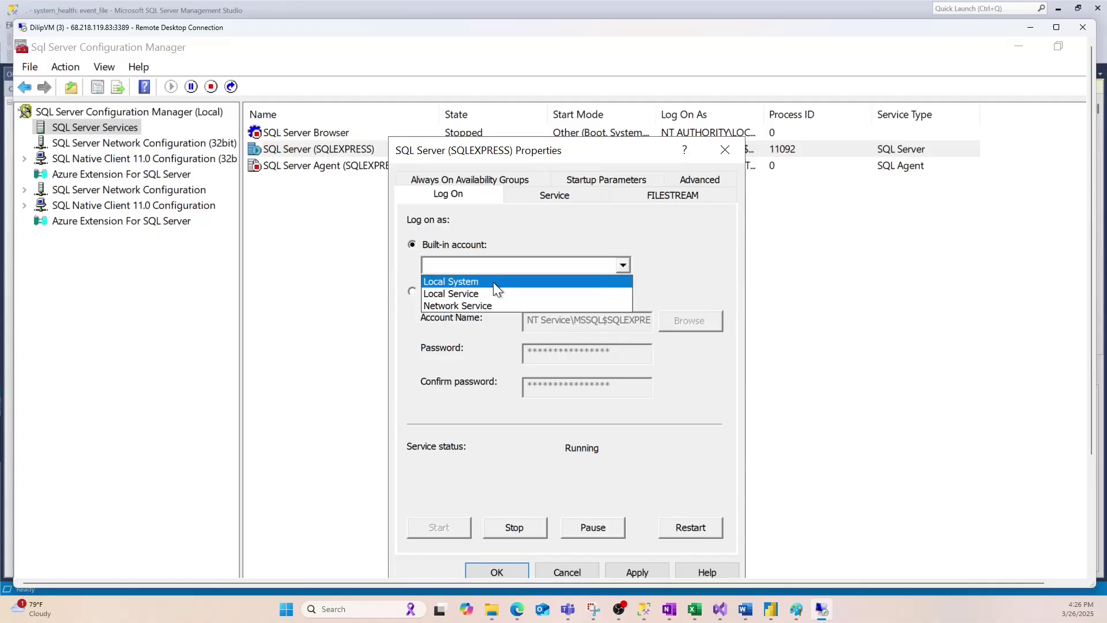
{"action": "left_click", "coordinate": [475, 282]}
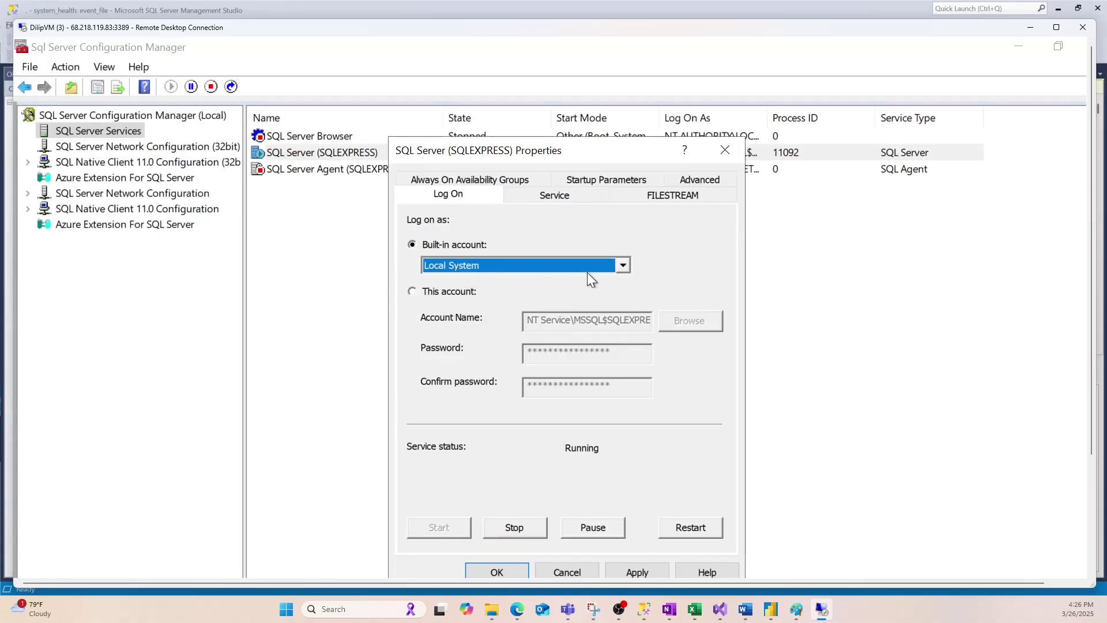
{"action": "left_click", "coordinate": [622, 266]}
{"action": "left_click", "coordinate": [622, 265]}
{"action": "left_click", "coordinate": [497, 572]}
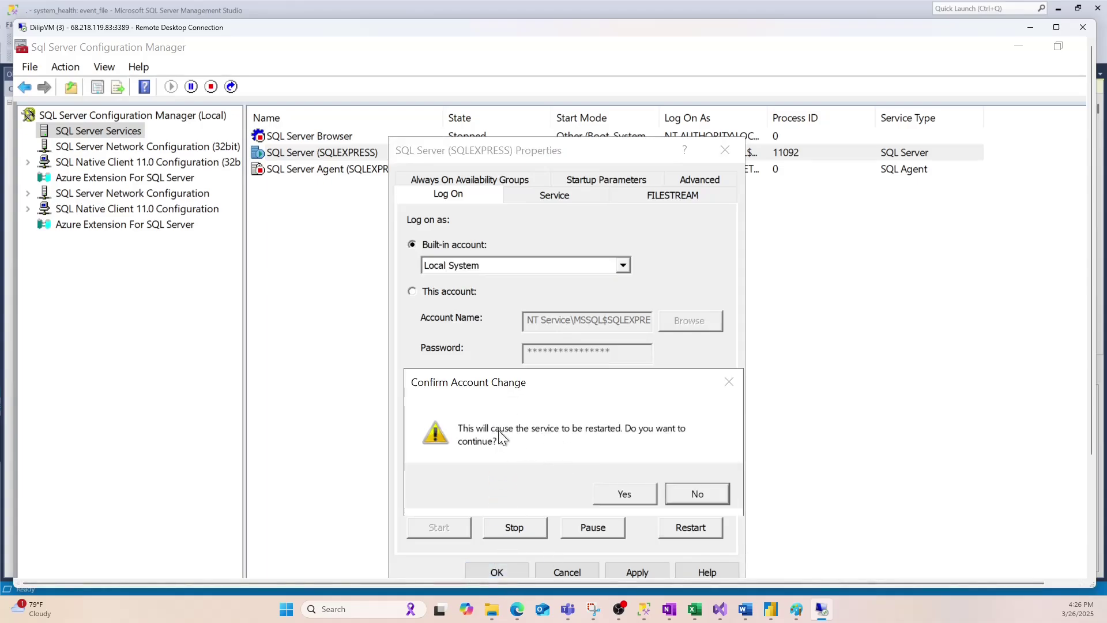
{"action": "left_click", "coordinate": [625, 495]}
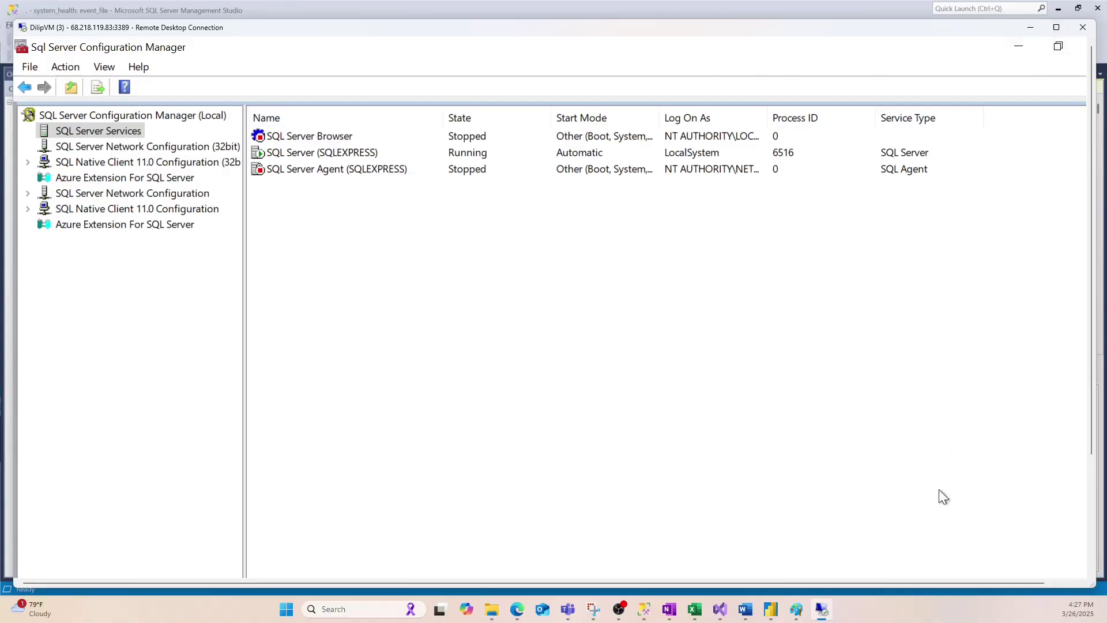
{"action": "left_click_drag", "start_coordinate": [976, 584], "coordinate": [1009, 584]}
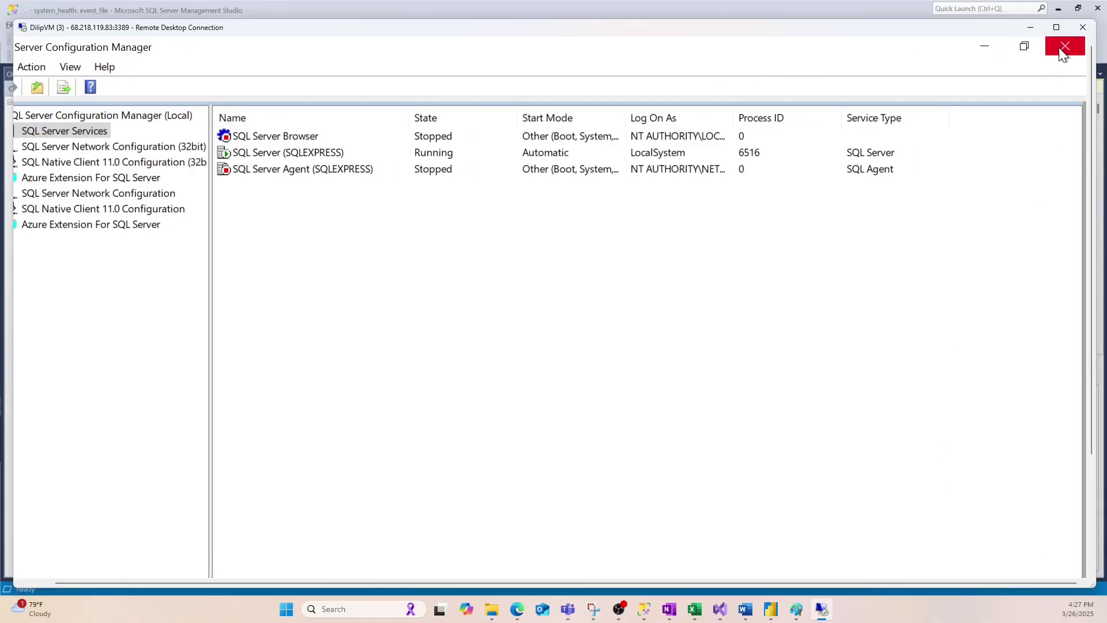
Close Configuration Manager and star 'Change the login' and 'Install Integration Runtime' in Paint
{"action": "left_click", "coordinate": [1063, 52]}
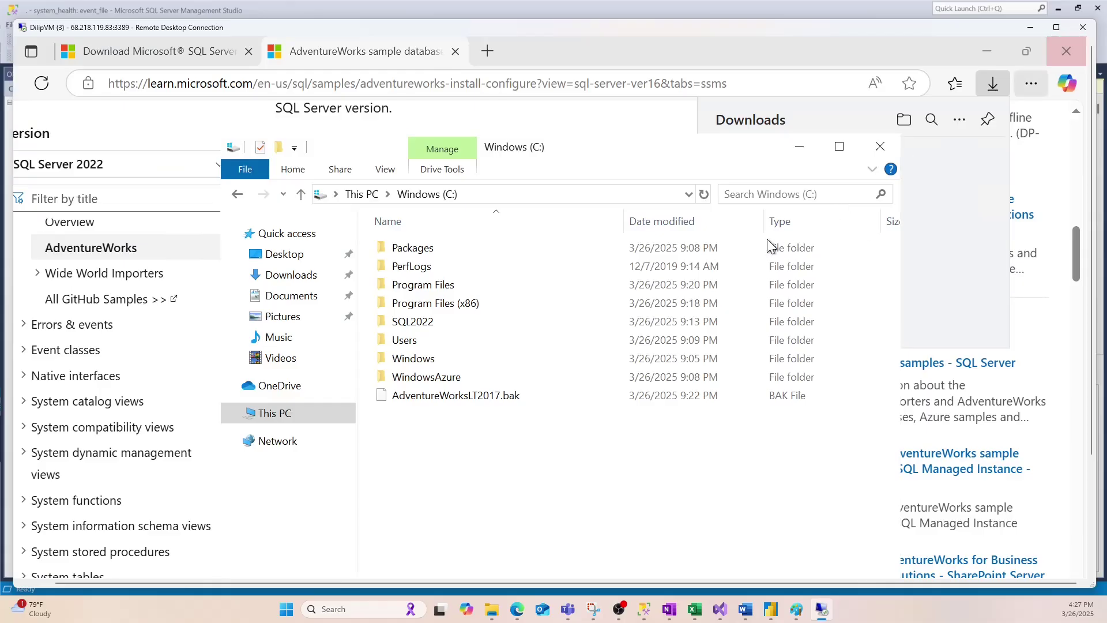
{"action": "left_click", "coordinate": [796, 610]}
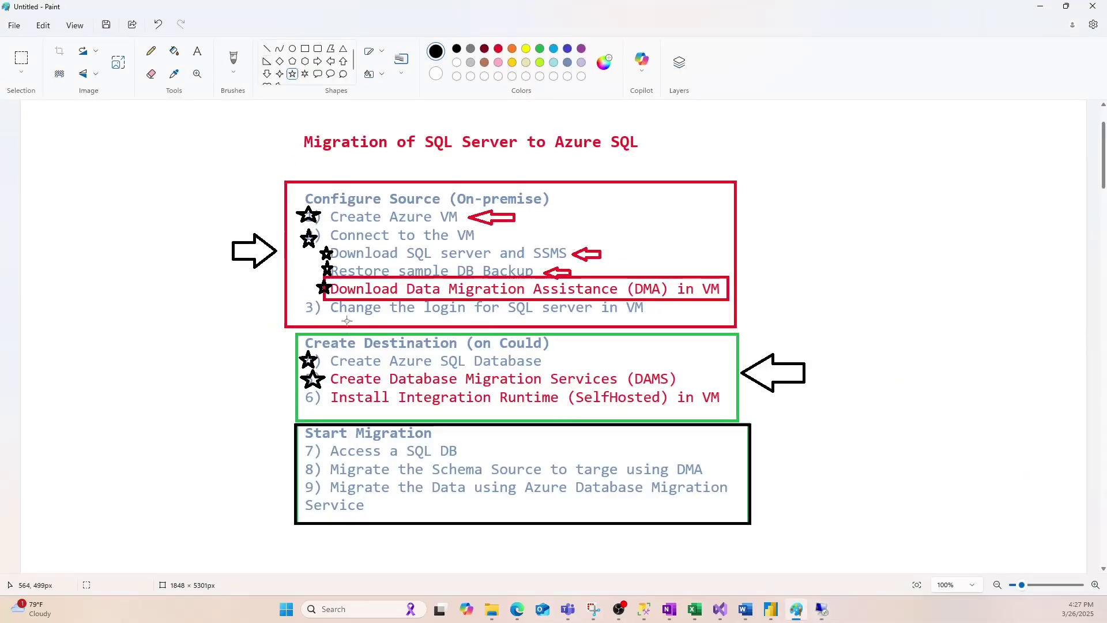
{"action": "left_click_drag", "start_coordinate": [301, 301], "coordinate": [325, 317]}
{"action": "left_click", "coordinate": [711, 310]}
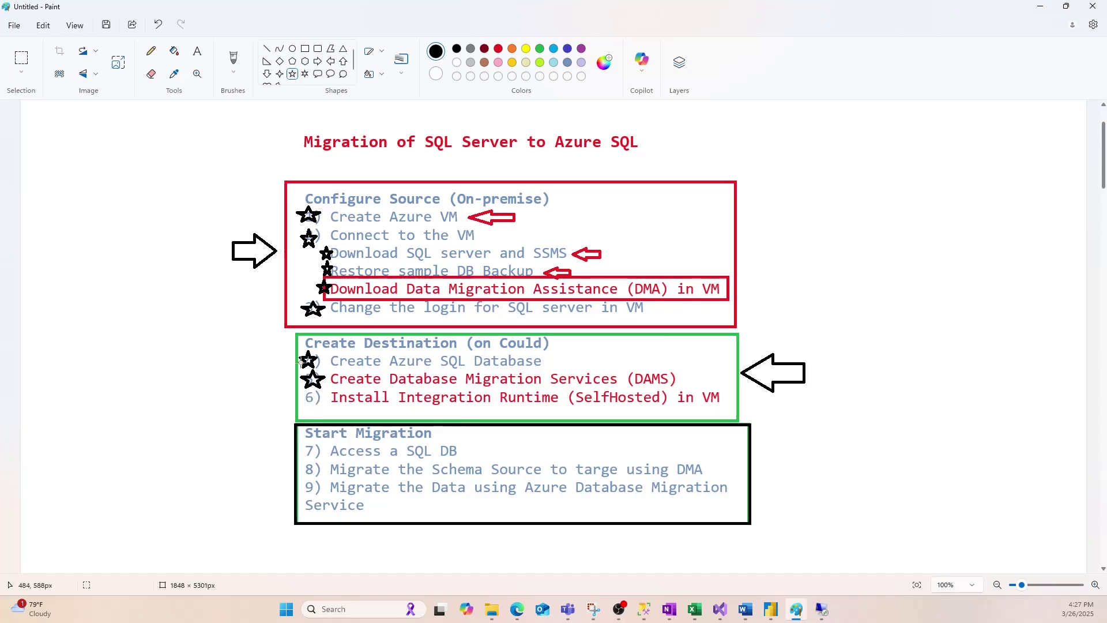
{"action": "left_click_drag", "start_coordinate": [304, 391], "coordinate": [327, 405]}
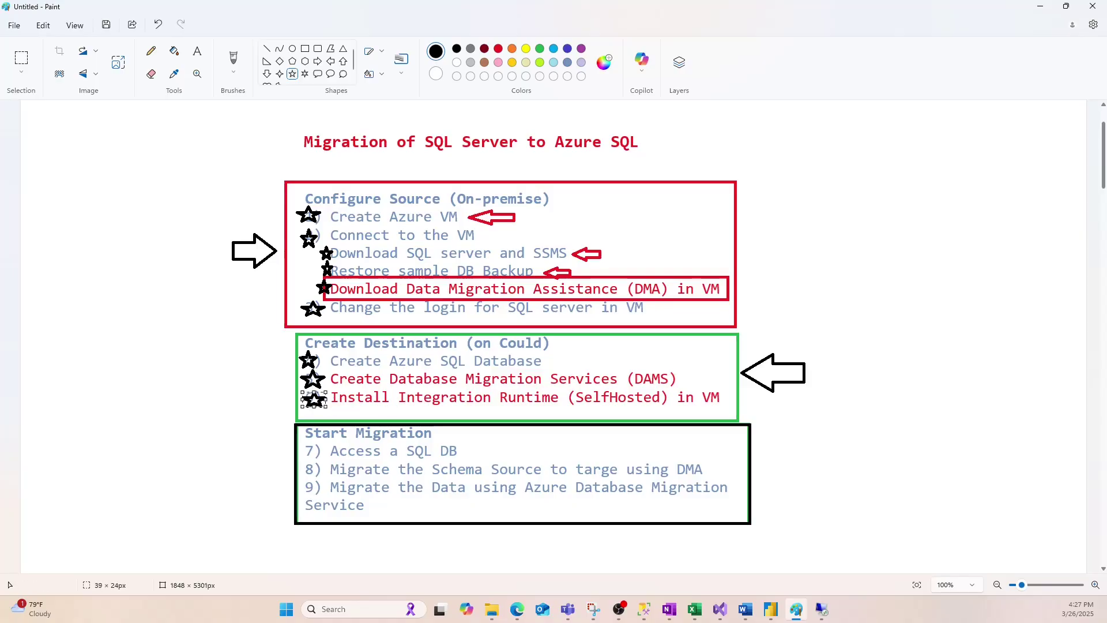
{"action": "mouse_move", "coordinate": [823, 615]}
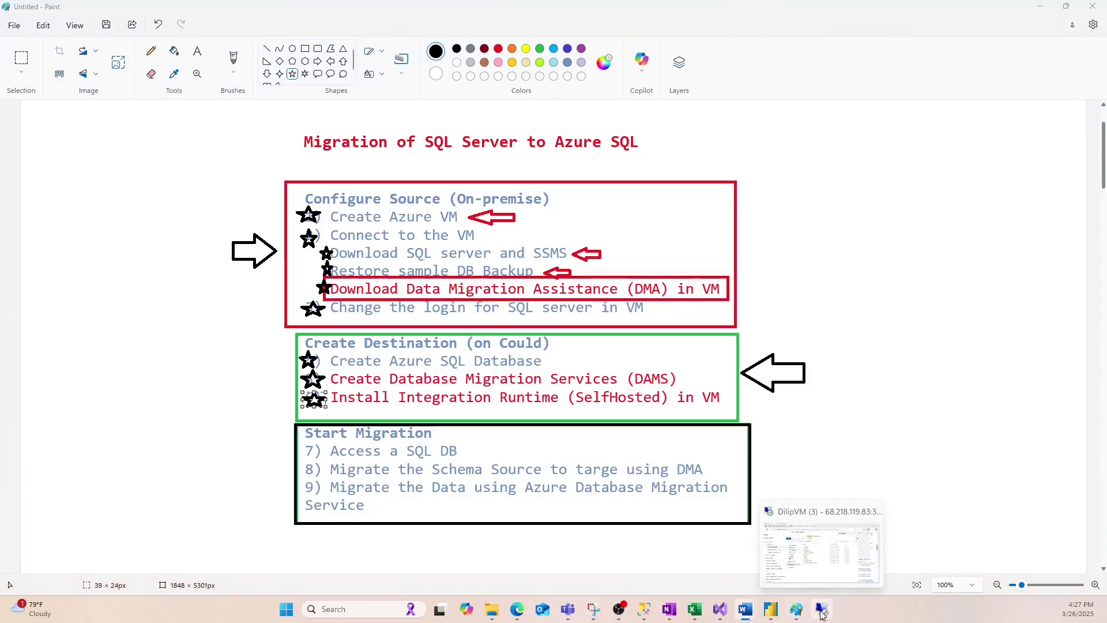
{"action": "left_click", "coordinate": [821, 547]}
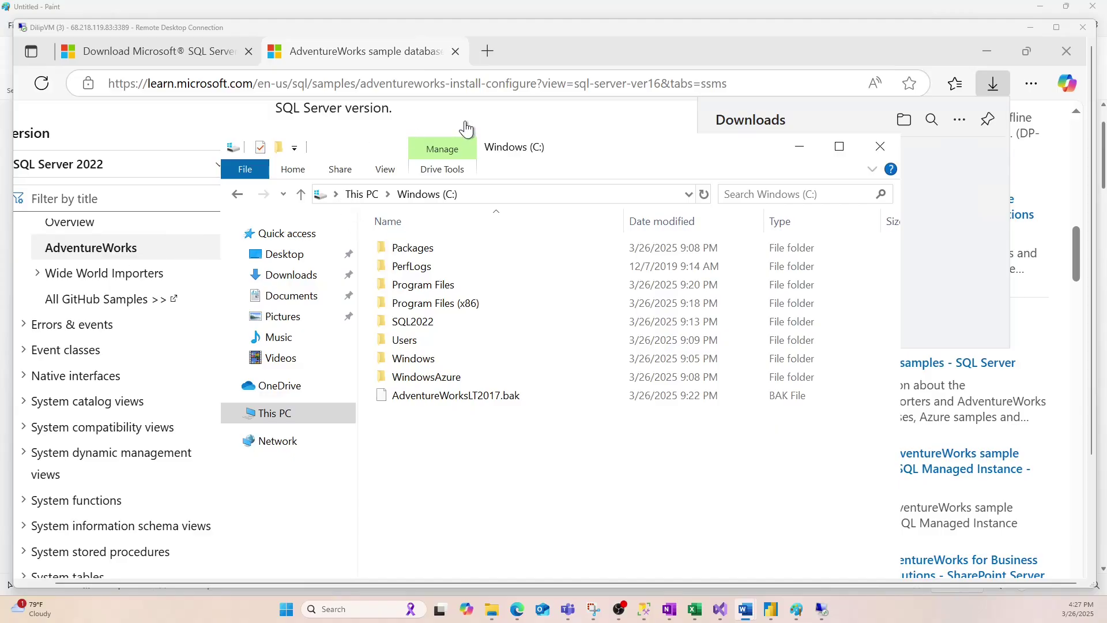
Bring up the Azure portal tab and view Home's recent resources, then return to Paint
{"action": "mouse_move", "coordinate": [516, 613]}
{"action": "mouse_move", "coordinate": [518, 558]}
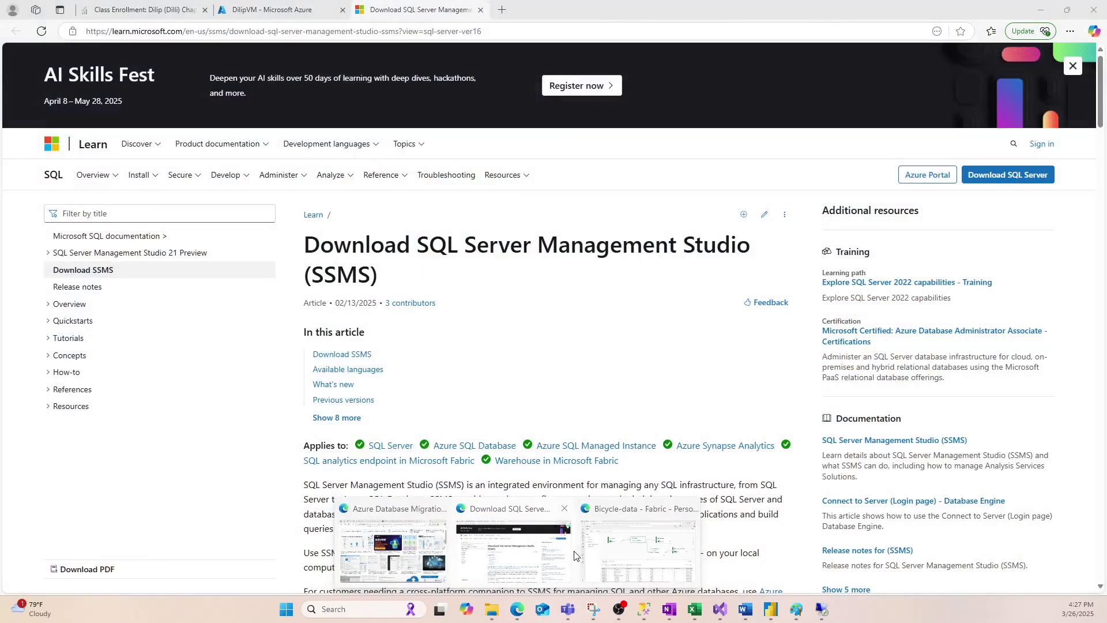
{"action": "mouse_move", "coordinate": [646, 556]}
{"action": "left_click", "coordinate": [513, 551]}
{"action": "left_click", "coordinate": [282, 9]}
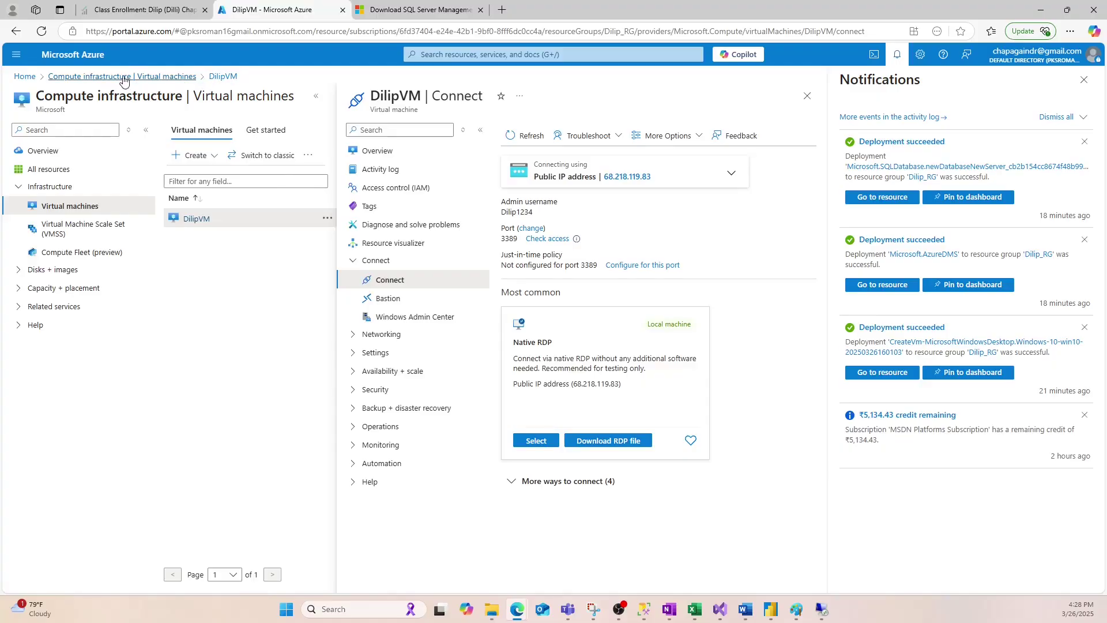
{"action": "left_click", "coordinate": [25, 76]}
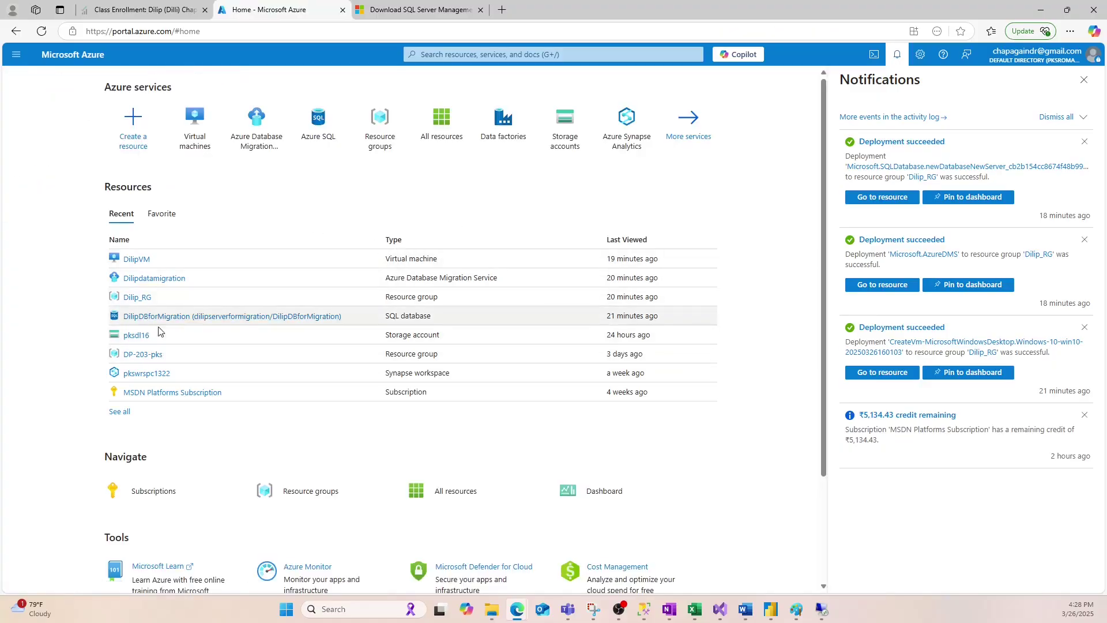
{"action": "mouse_move", "coordinate": [153, 284]}
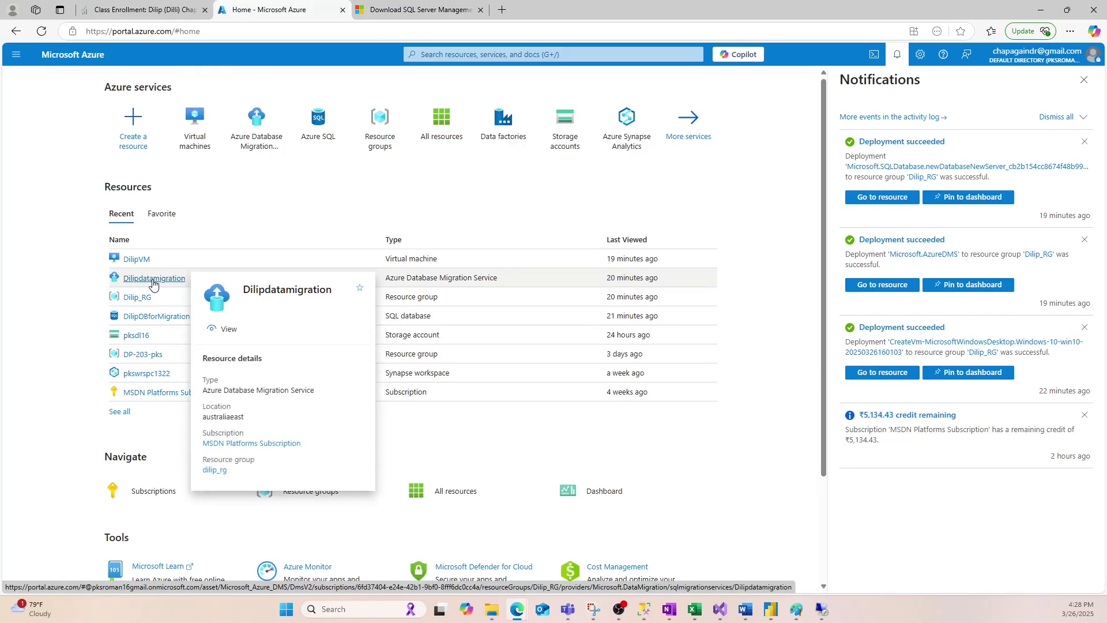
{"action": "left_click", "coordinate": [796, 608]}
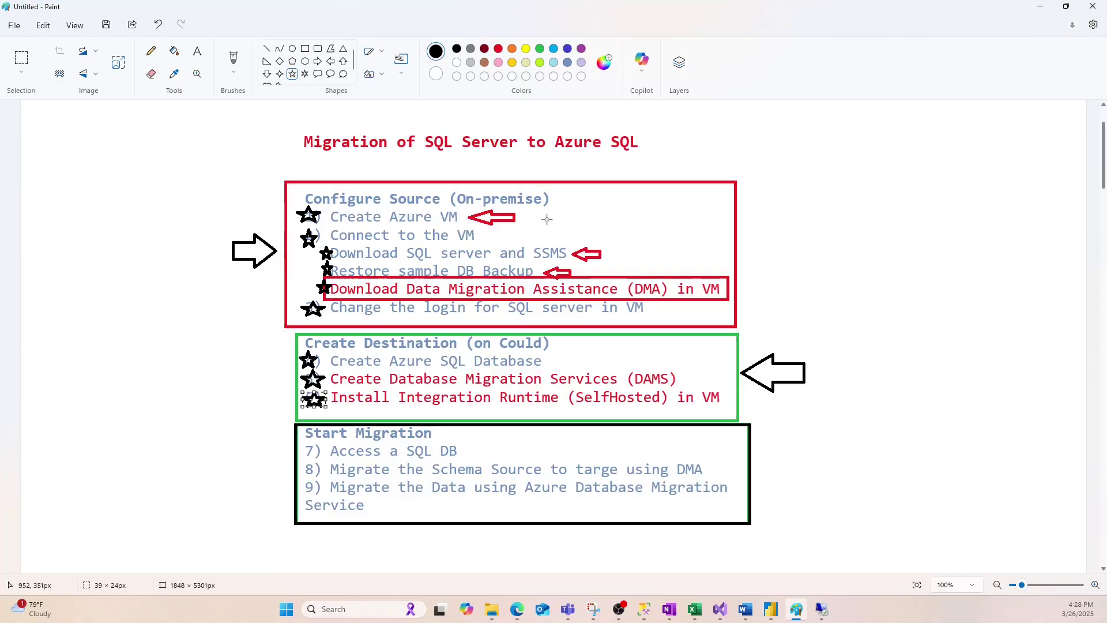
Erase the word 'VM' at the end of the Integration Runtime step
{"action": "left_click", "coordinate": [197, 51]}
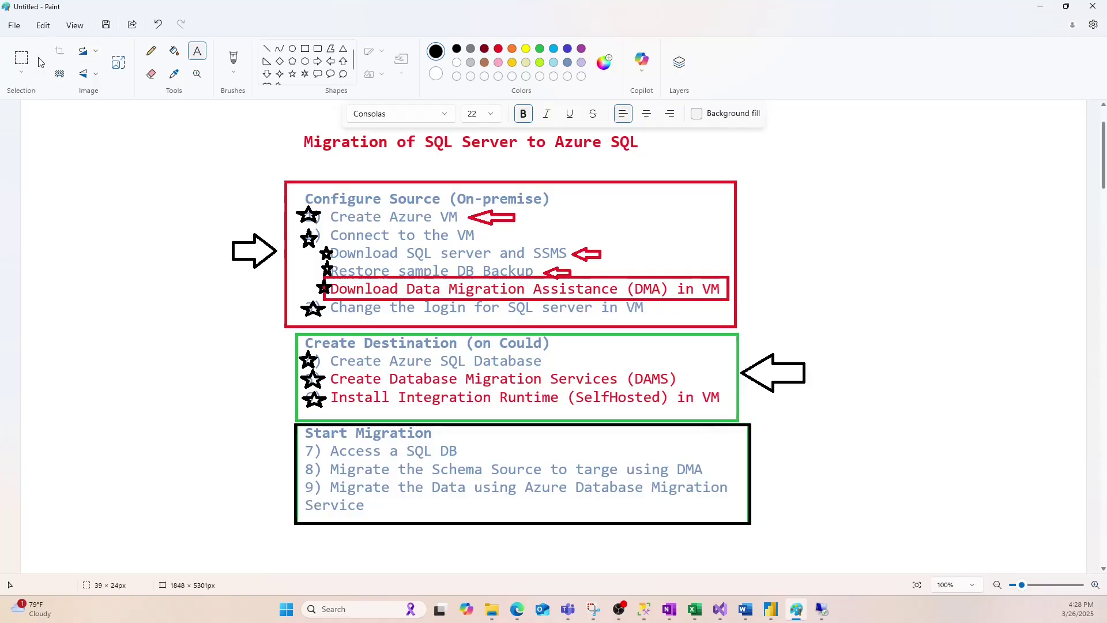
{"action": "left_click", "coordinate": [26, 60]}
{"action": "left_click_drag", "start_coordinate": [711, 400], "coordinate": [726, 405]}
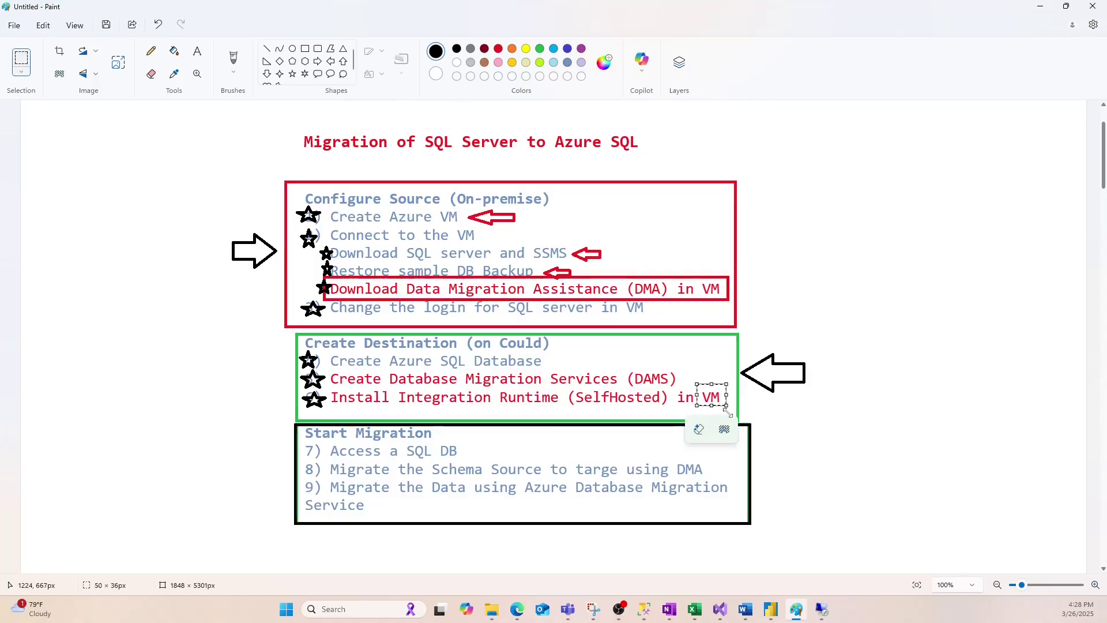
{"action": "key", "text": "Delete"}
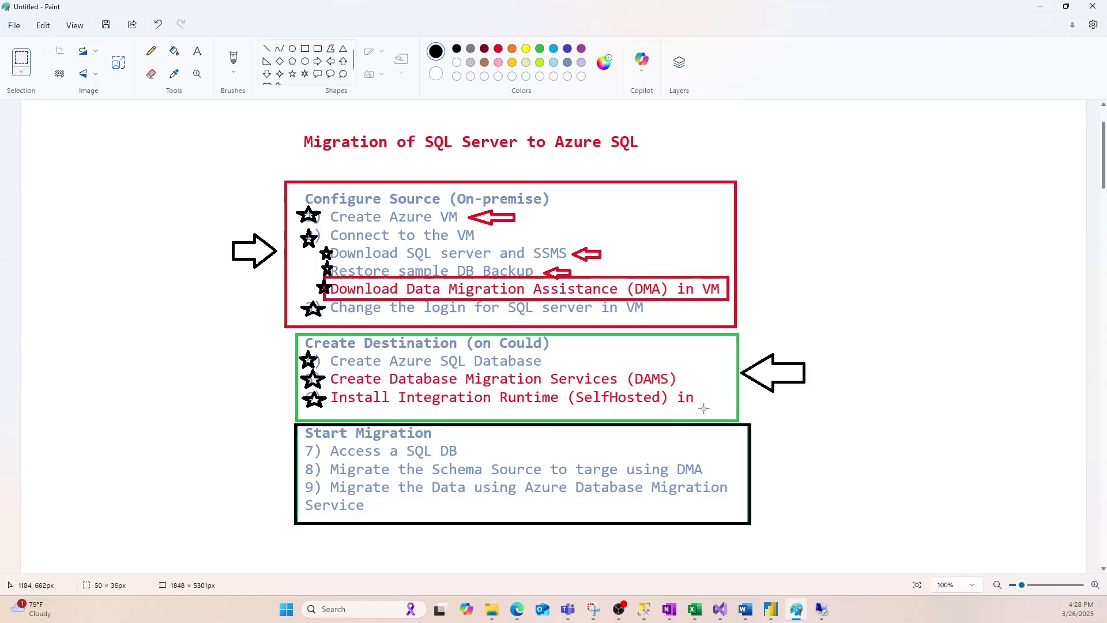
Add a red 'DMA' label after 'in' on that step, then return to the Azure portal
{"action": "left_click", "coordinate": [197, 51]}
{"action": "left_click", "coordinate": [697, 397]}
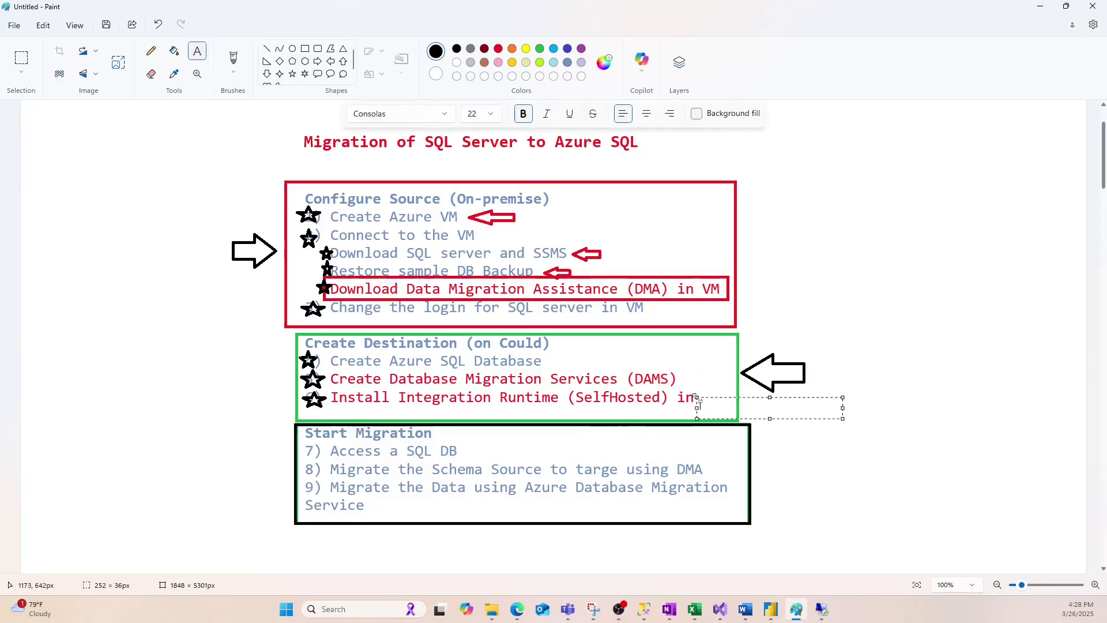
{"action": "type", "text": "DMA"}
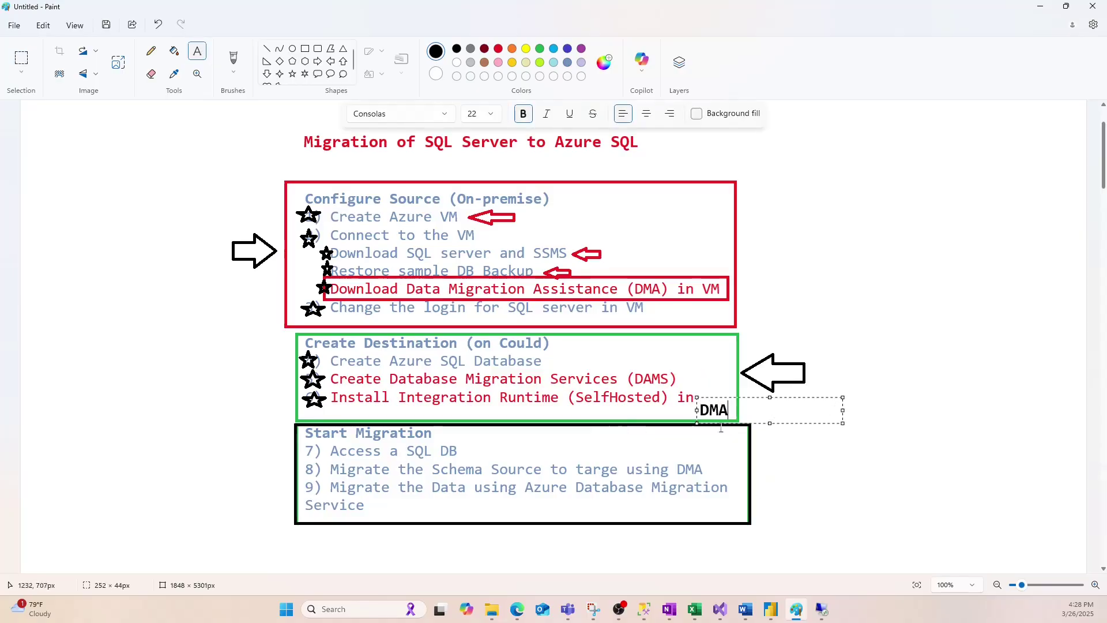
{"action": "mouse_move", "coordinate": [699, 399]}
{"action": "left_mouse_down"}
{"action": "mouse_move", "coordinate": [695, 388]}
{"action": "mouse_move", "coordinate": [697, 400]}
{"action": "left_mouse_up"}
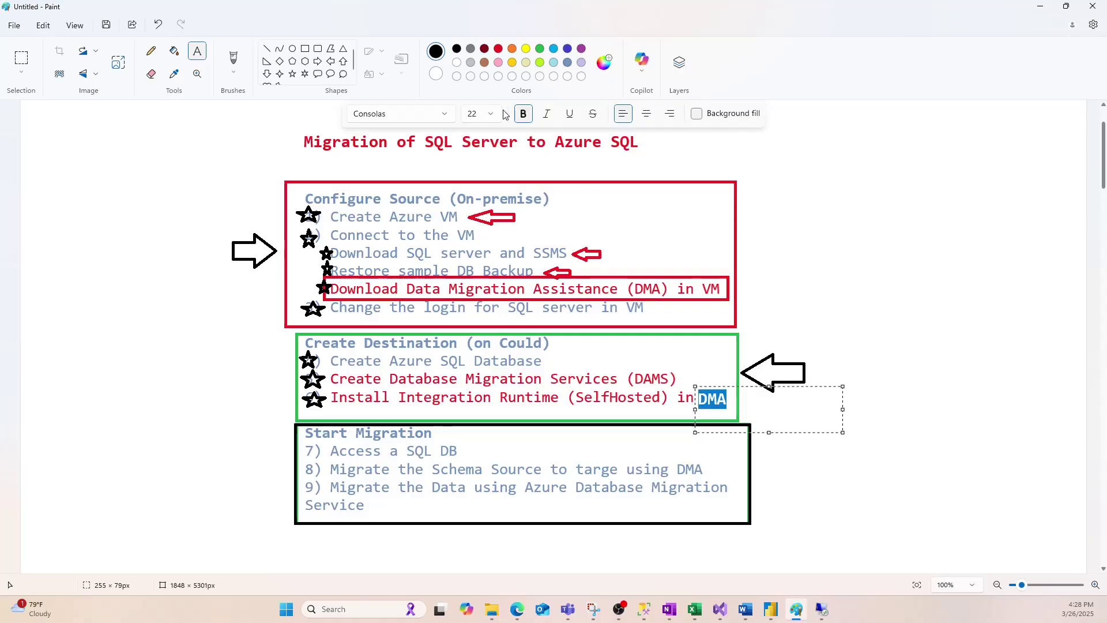
{"action": "left_click", "coordinate": [498, 49]}
{"action": "left_click", "coordinate": [633, 420]}
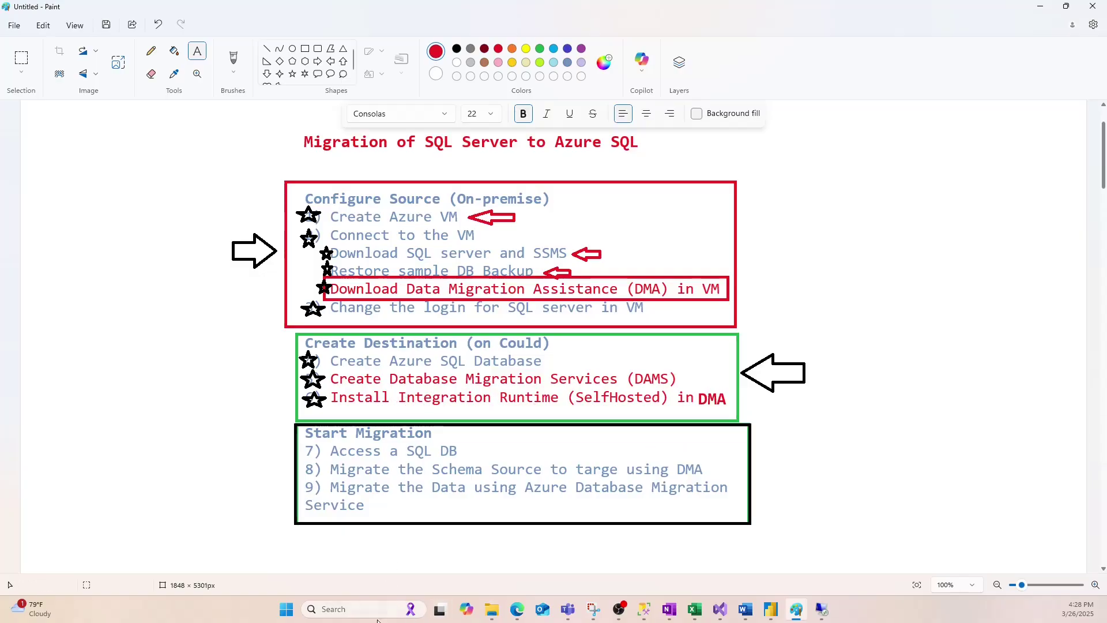
{"action": "left_click", "coordinate": [457, 522]}
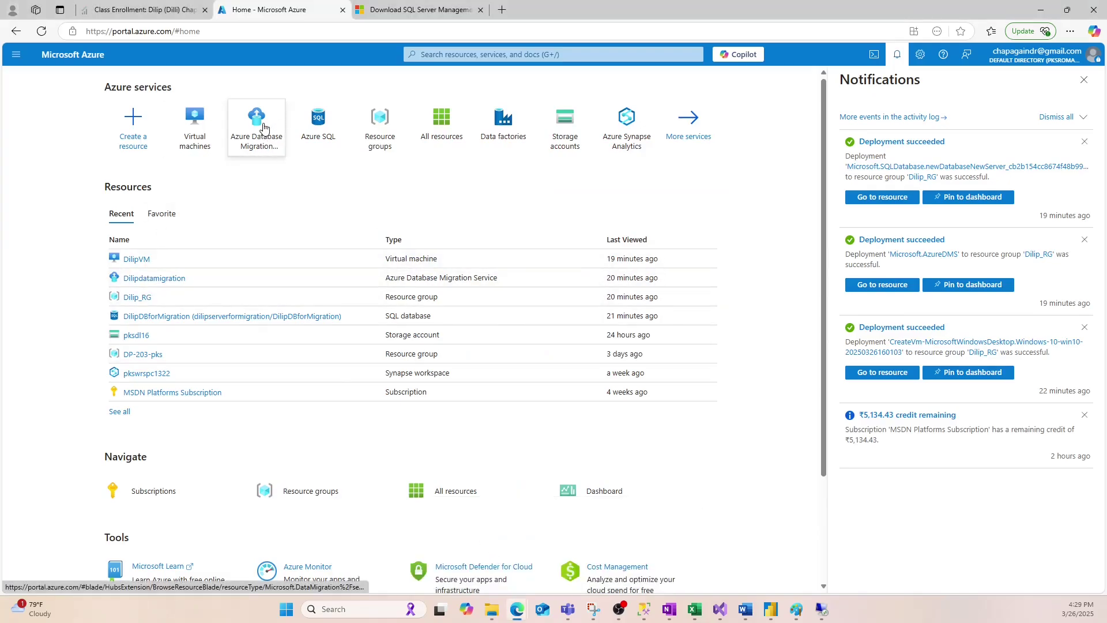
Open Dilipdatamigration's integration runtime configuration showing its authentication keys, then switch to the VM
{"action": "left_click", "coordinate": [254, 145]}
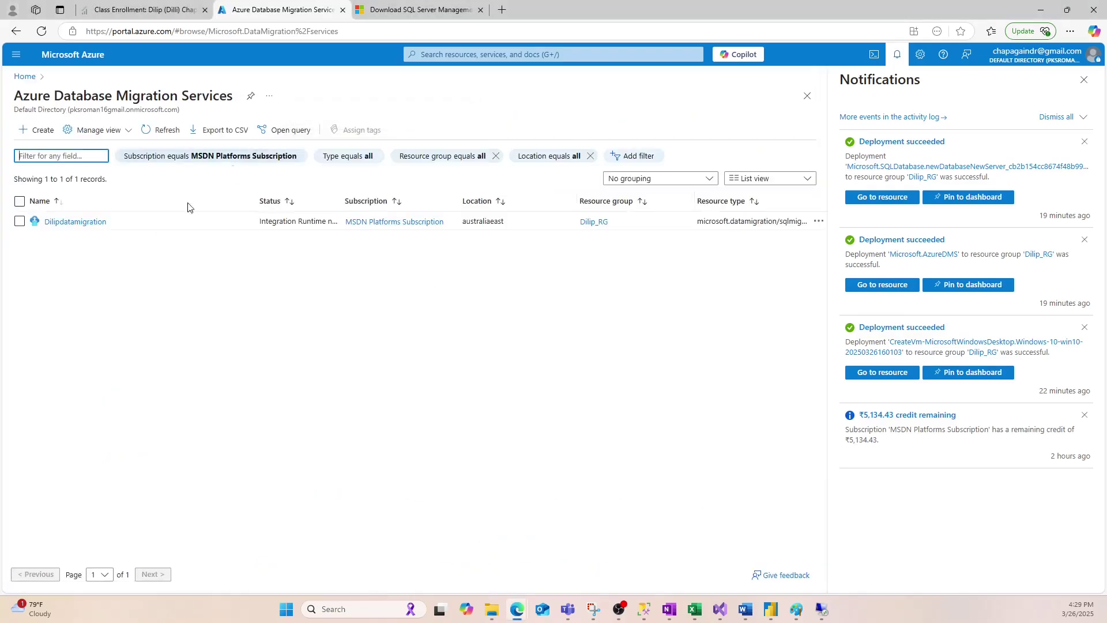
{"action": "left_click", "coordinate": [71, 222]}
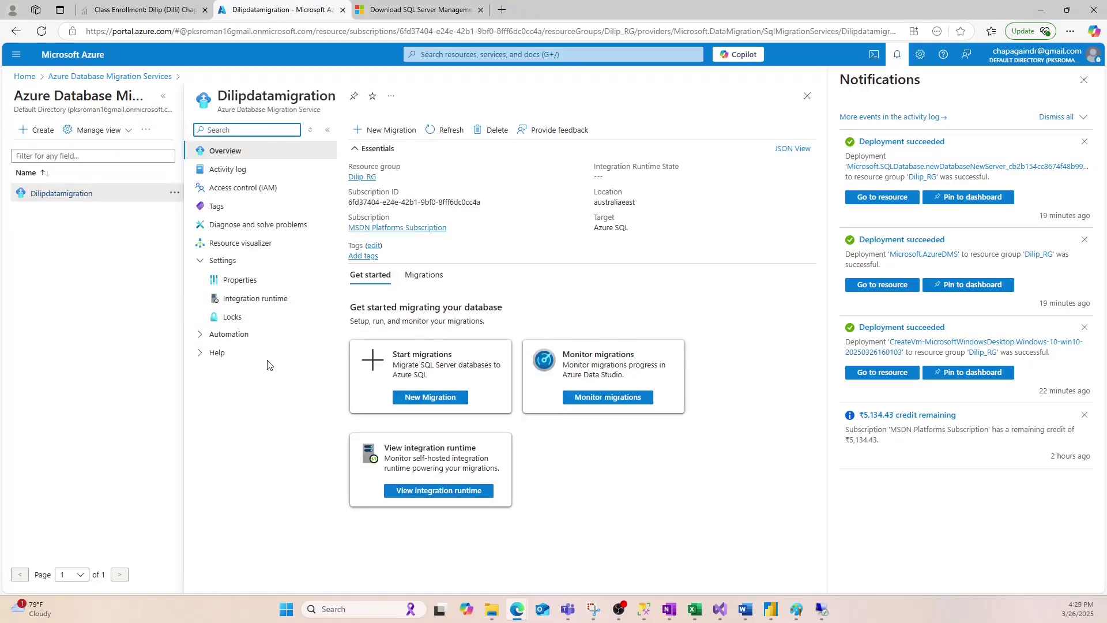
{"action": "left_click", "coordinate": [263, 299]}
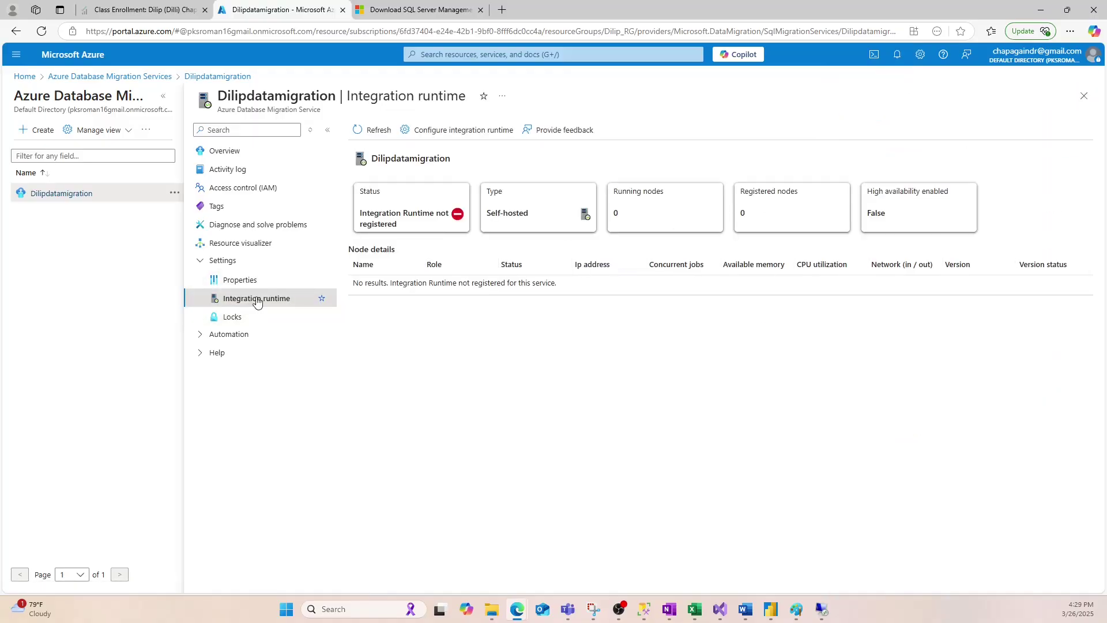
{"action": "left_click", "coordinate": [458, 132]}
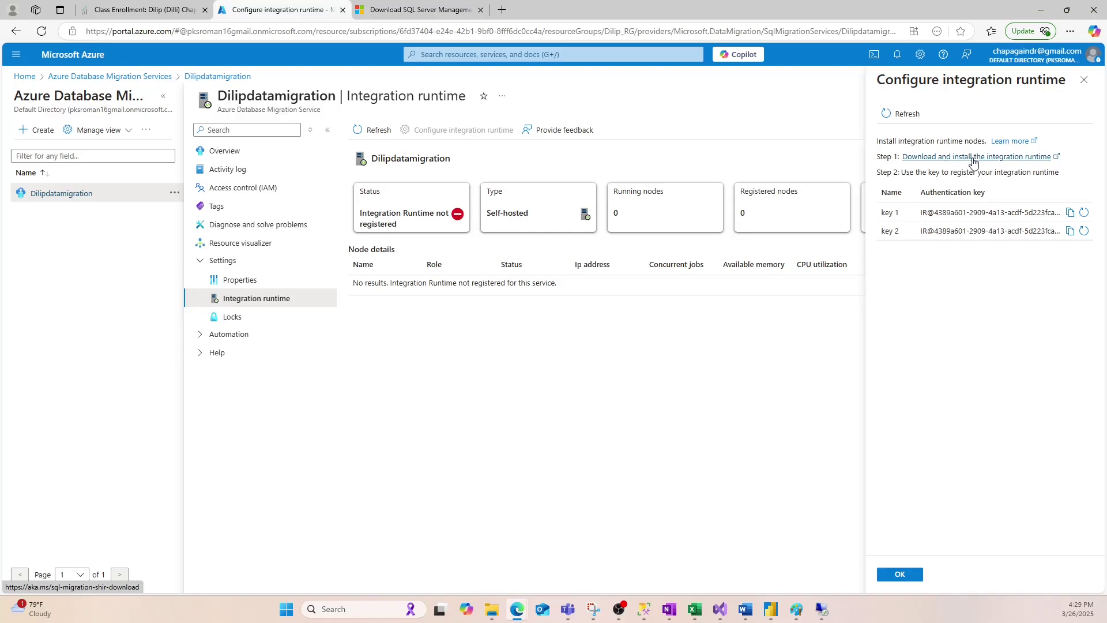
{"action": "left_click", "coordinate": [821, 608]}
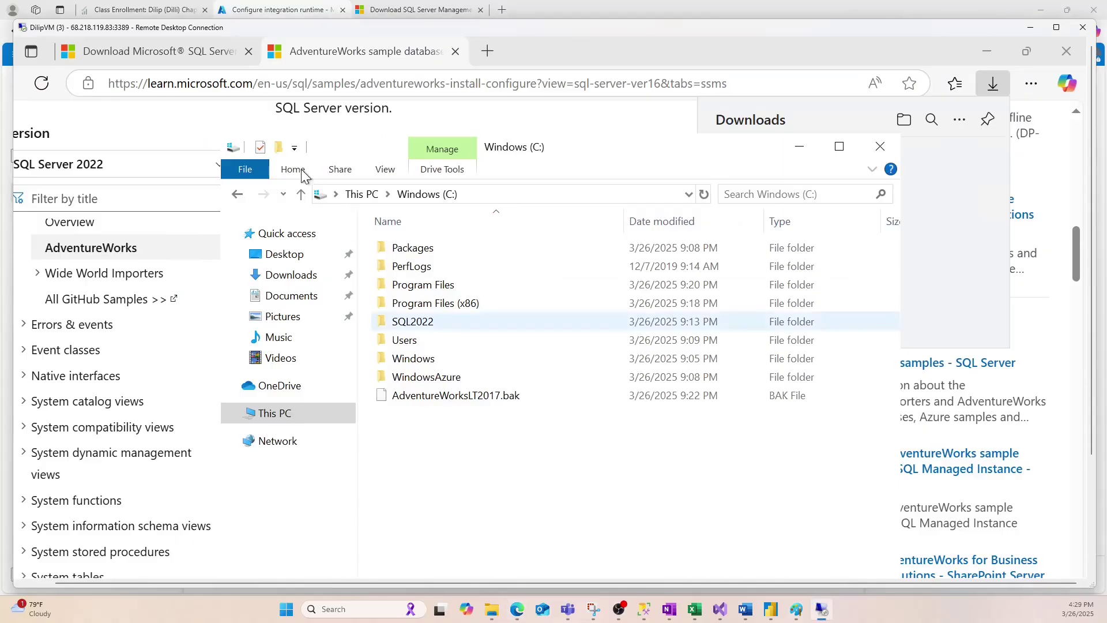
In a new tab of the VM's browser, search 'azure' and open the Microsoft Azure result
{"action": "left_click", "coordinate": [487, 50]}
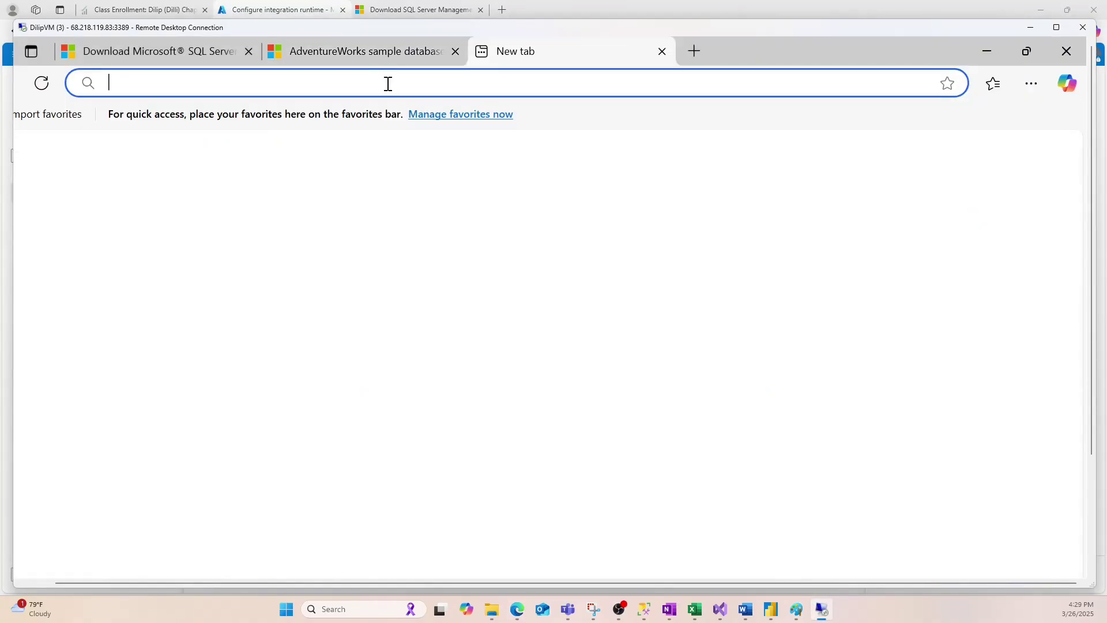
{"action": "type", "text": "azure"}
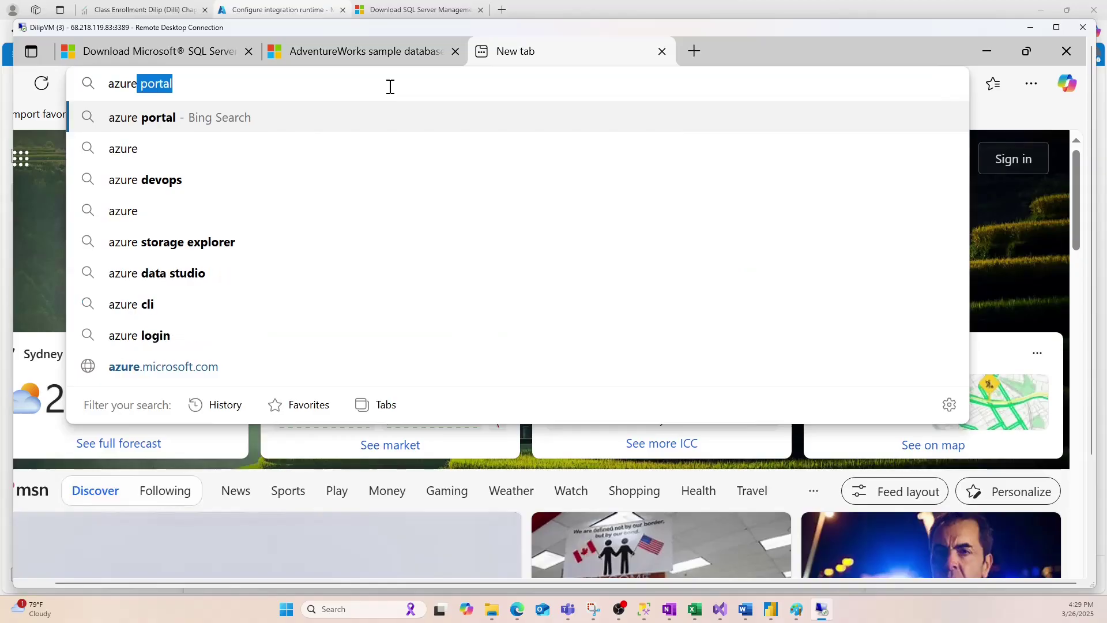
{"action": "key", "text": "Return"}
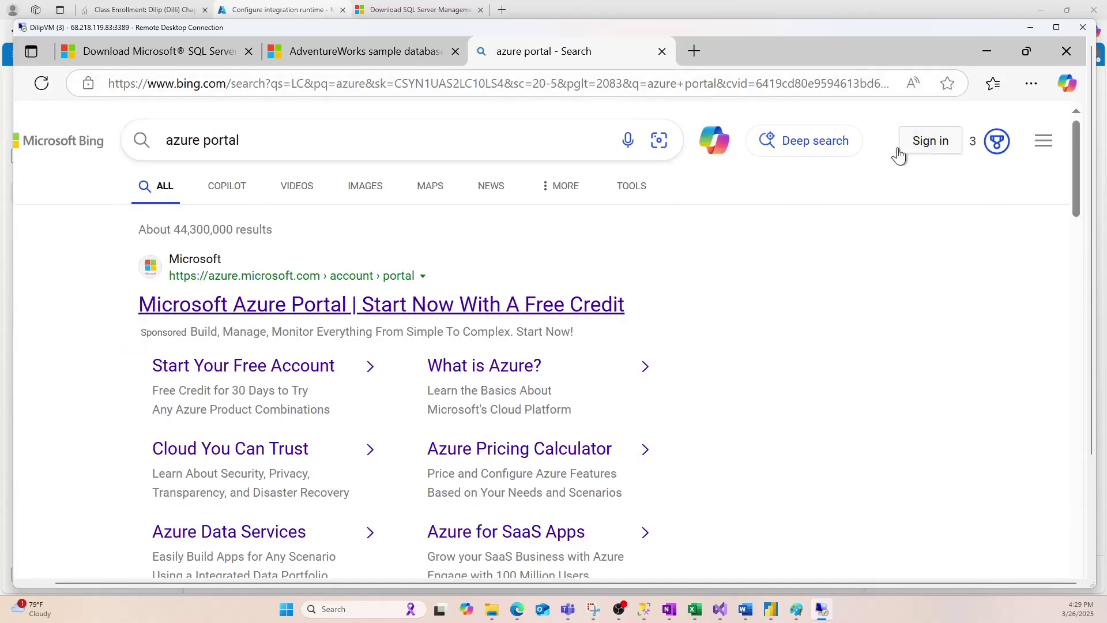
{"action": "left_click", "coordinate": [928, 142]}
{"action": "scroll", "coordinate": [213, 371], "scroll_direction": "down", "scroll_amount": 2}
{"action": "scroll", "coordinate": [213, 371], "scroll_direction": "down", "scroll_amount": 6}
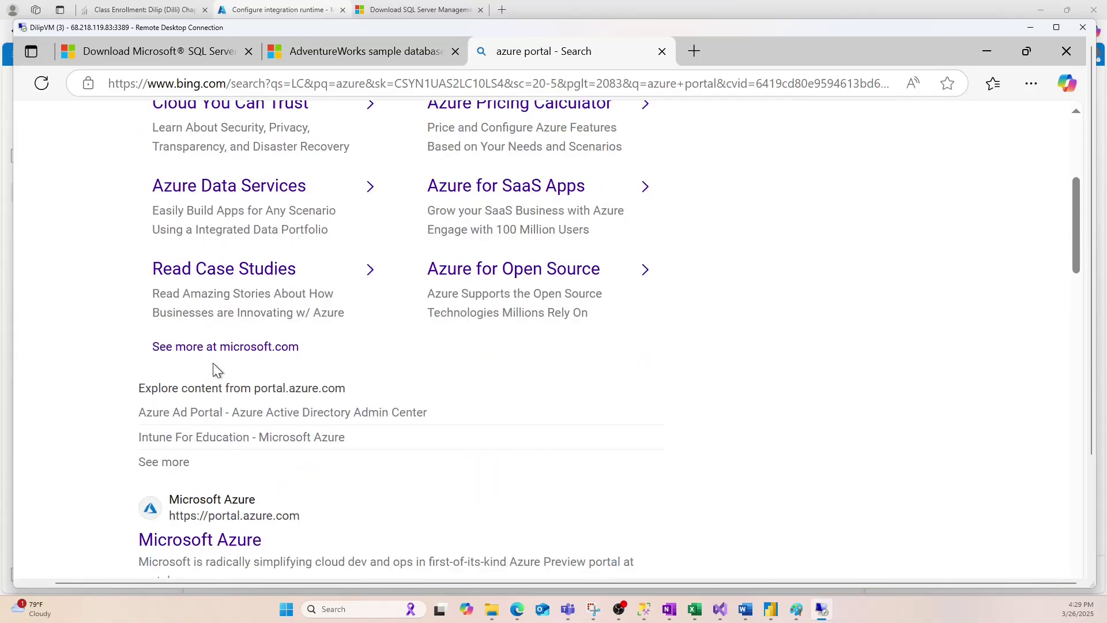
{"action": "left_click", "coordinate": [251, 411]}
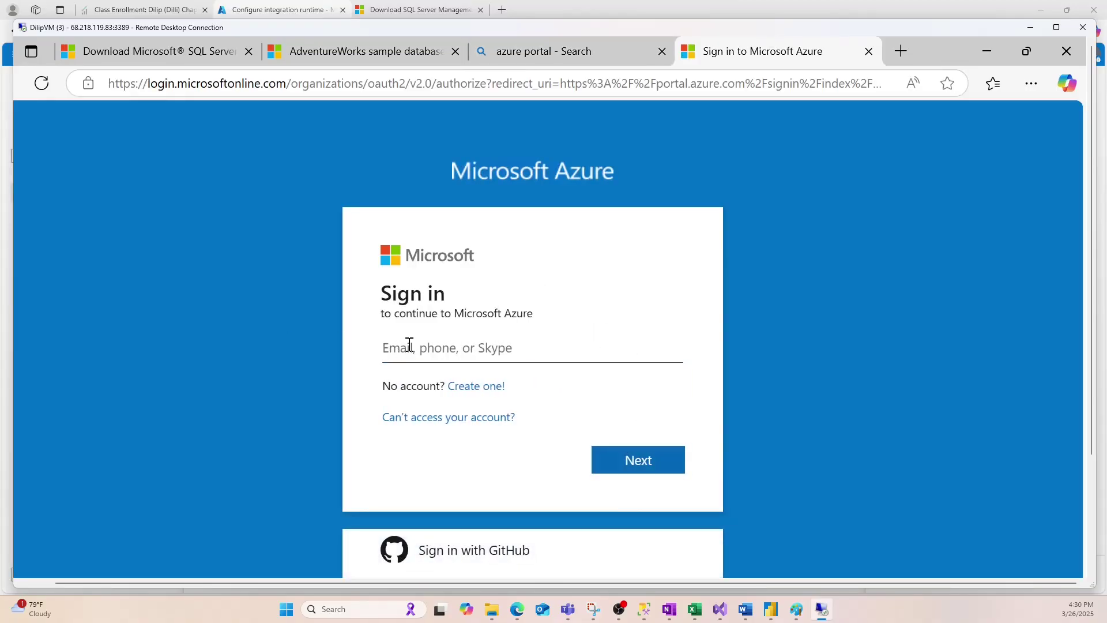
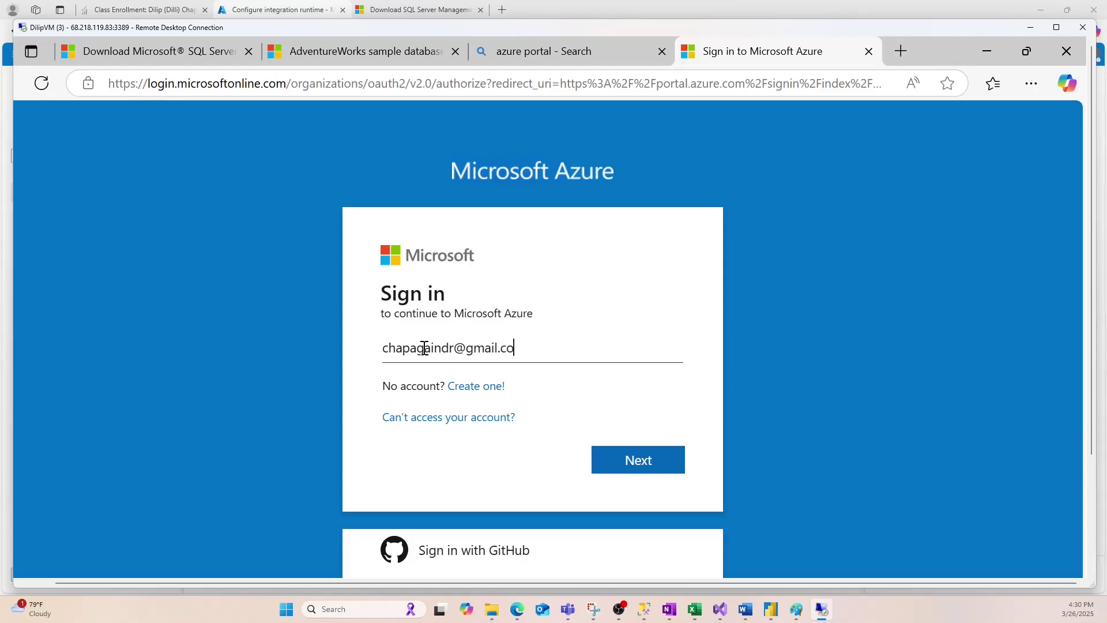
Sign in with the account e-mail, approve via phone notification, and stay signed in
{"action": "left_click", "coordinate": [635, 461]}
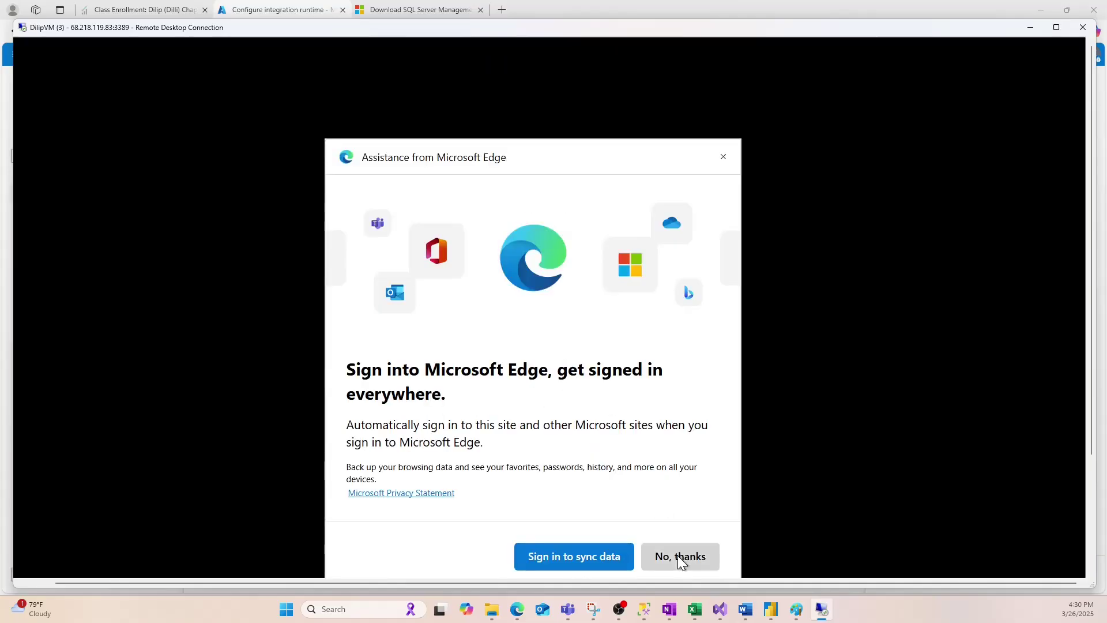
{"action": "left_click", "coordinate": [678, 555]}
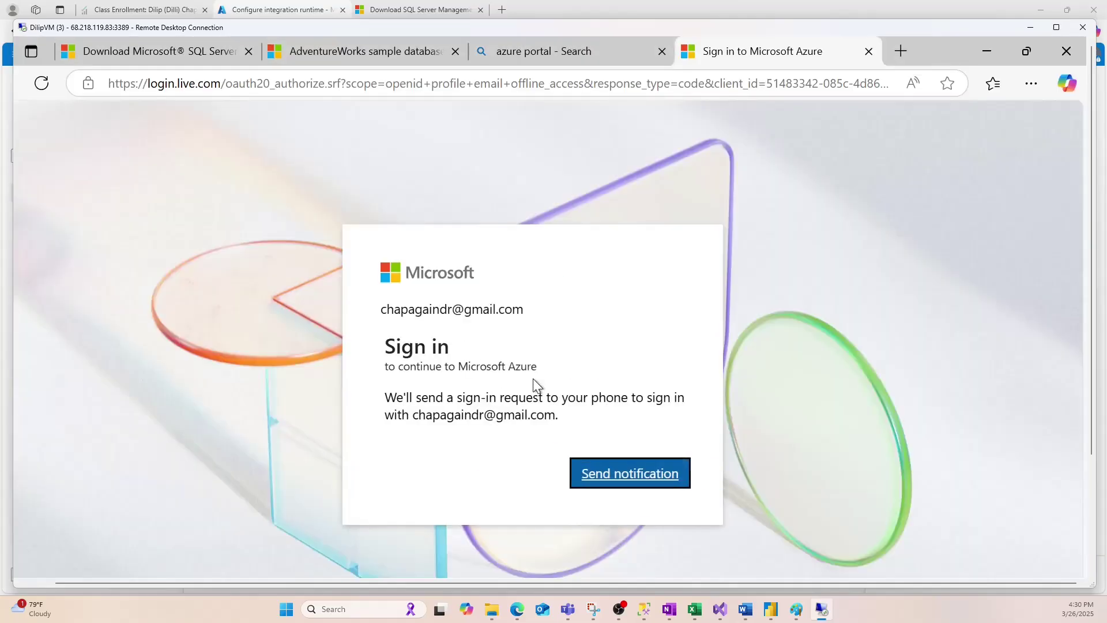
{"action": "left_click", "coordinate": [628, 479]}
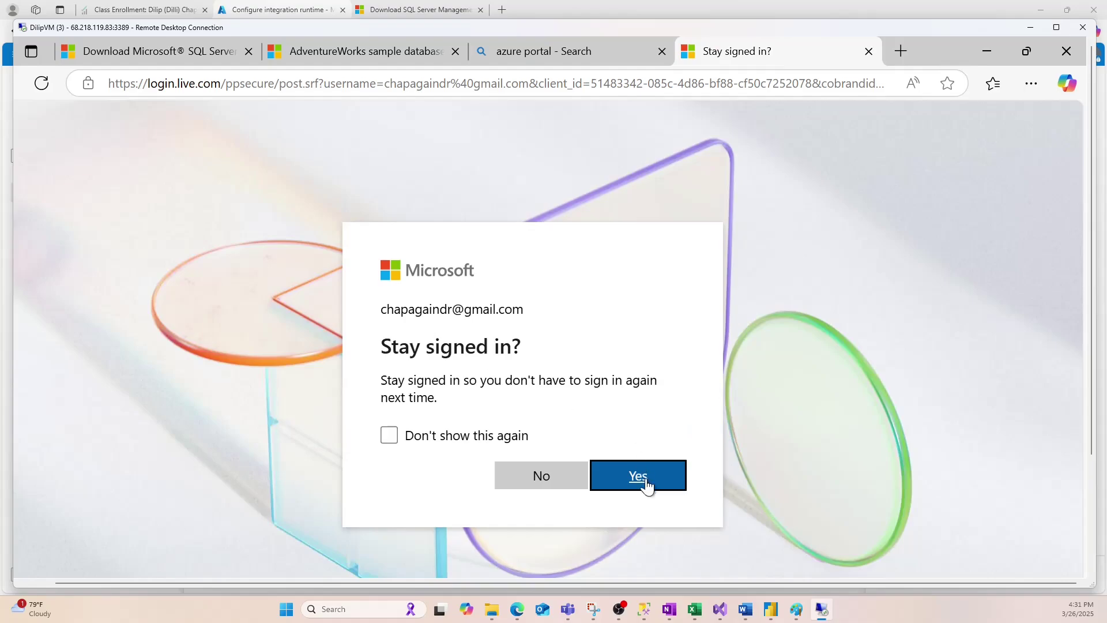
{"action": "left_click", "coordinate": [646, 486]}
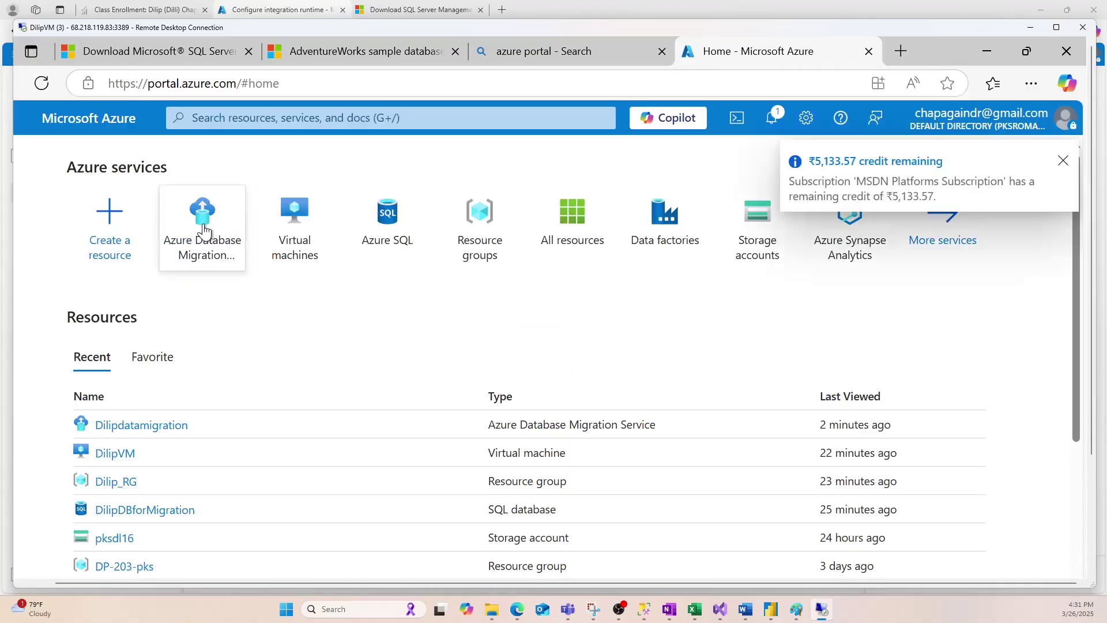
Open the migration service's overview from the Azure home page, with the remote session full screen
{"action": "mouse_move", "coordinate": [204, 231]}
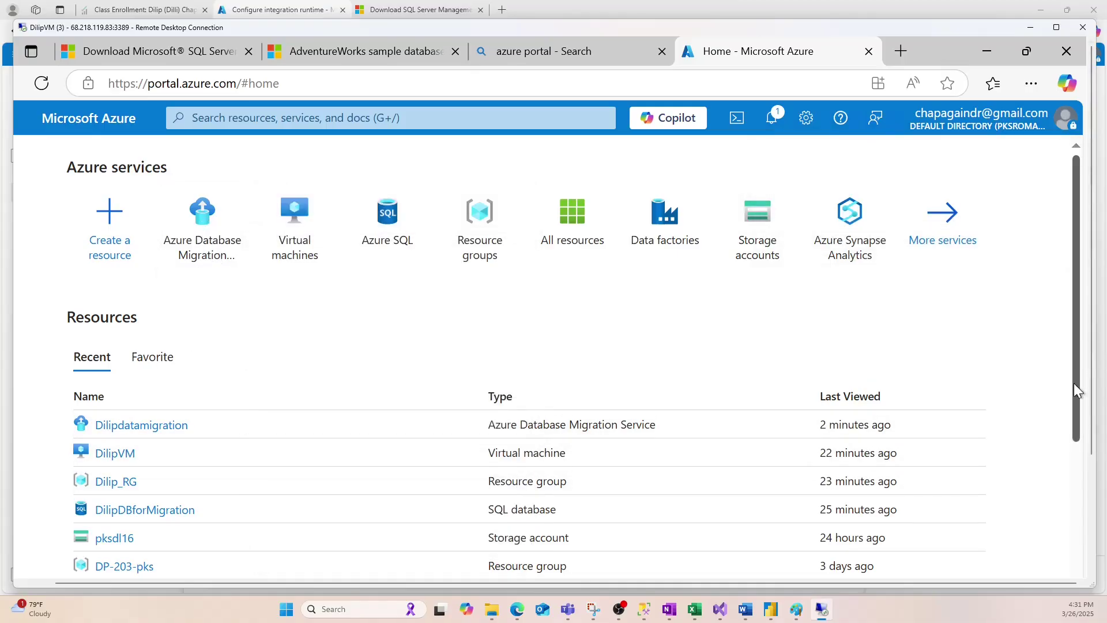
{"action": "scroll", "coordinate": [1078, 391], "scroll_direction": "down", "scroll_amount": 3}
{"action": "left_click", "coordinate": [146, 238]}
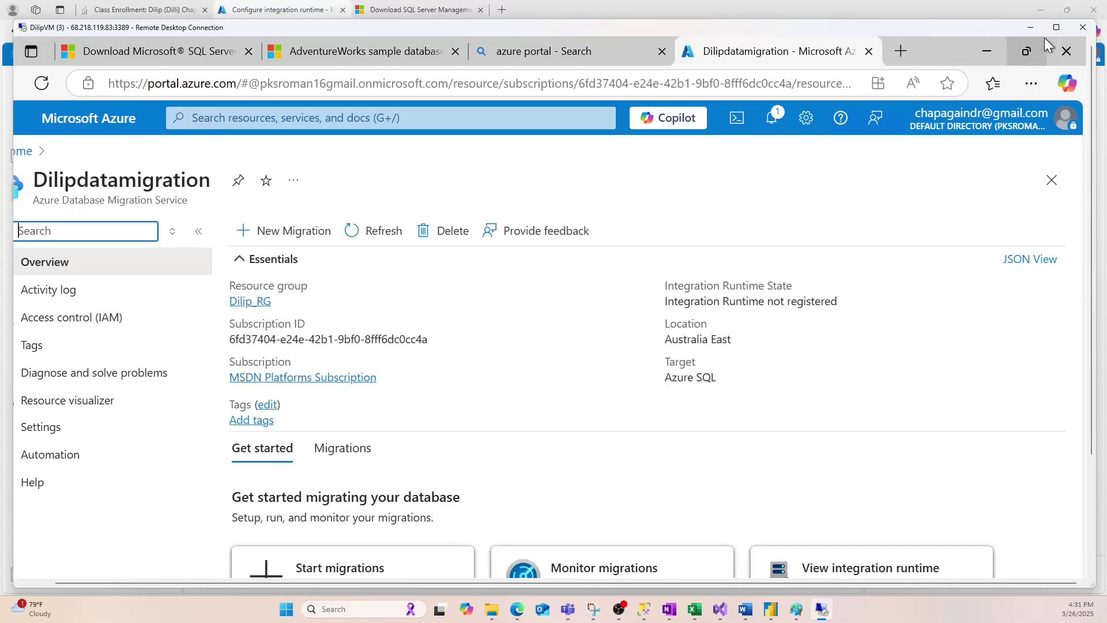
{"action": "left_click", "coordinate": [1056, 27]}
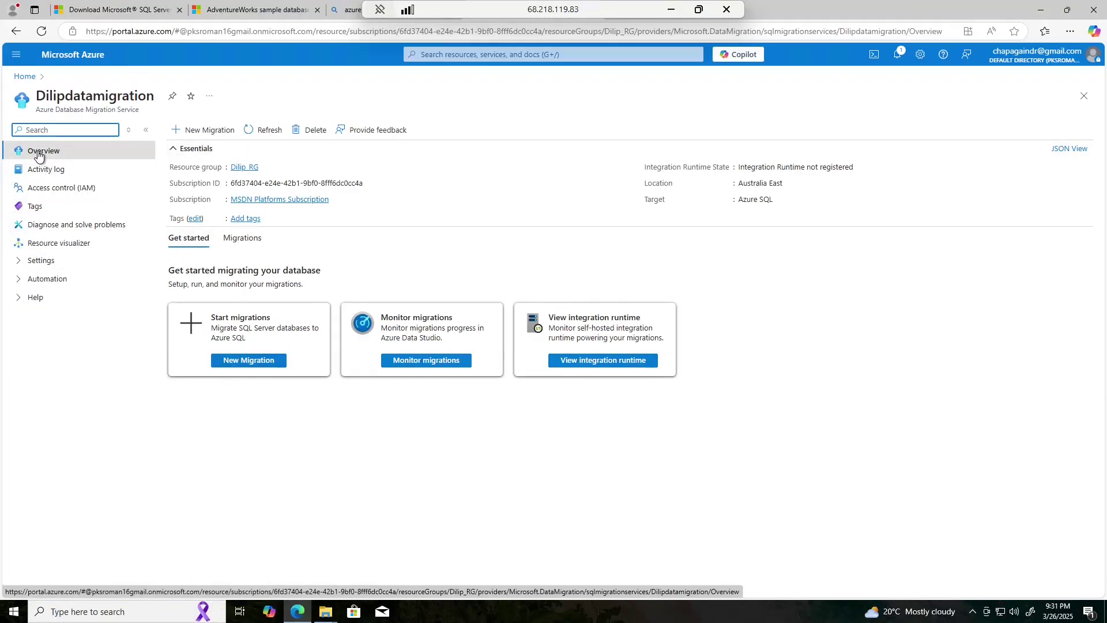
{"action": "left_click", "coordinate": [24, 76]}
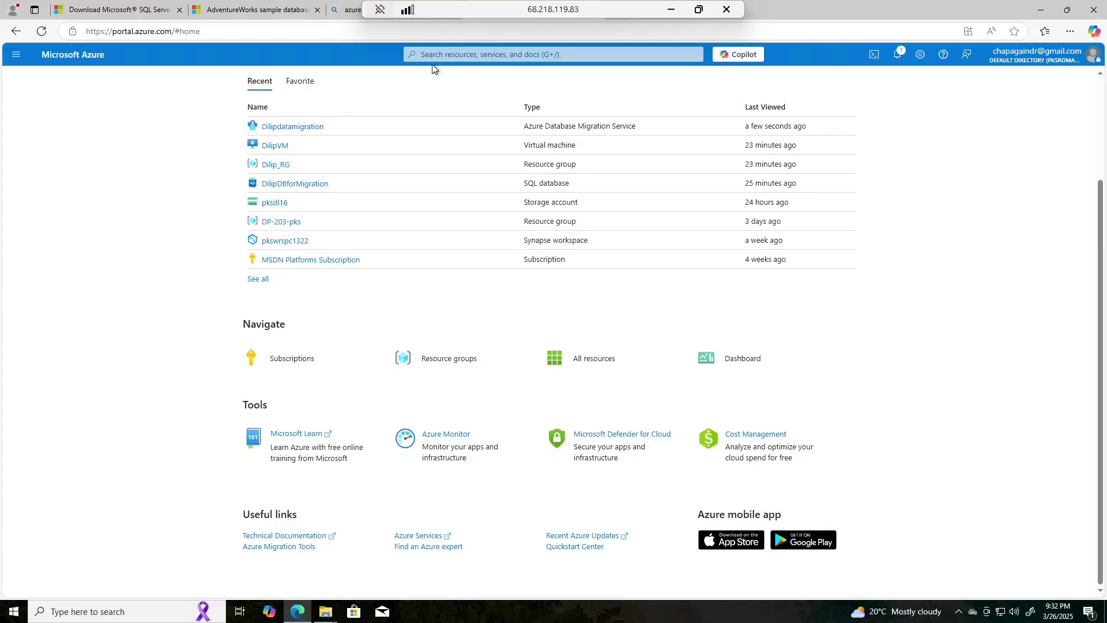
{"action": "left_click", "coordinate": [307, 126]}
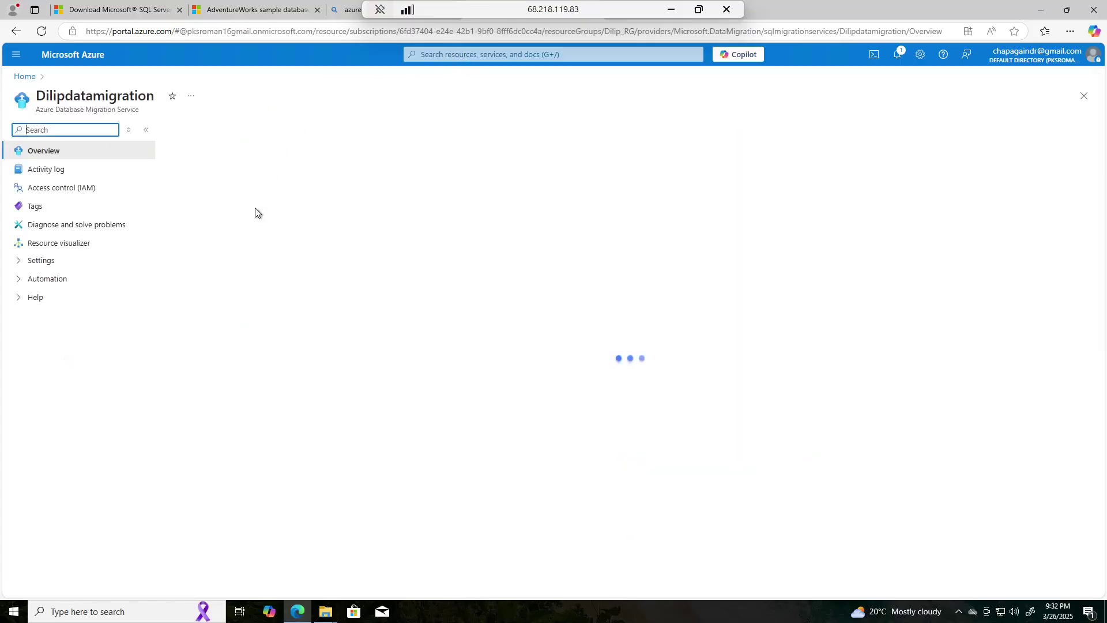
Go from Settings > Integration runtime configuration to the Integration Runtime download page
{"action": "left_click", "coordinate": [19, 260]}
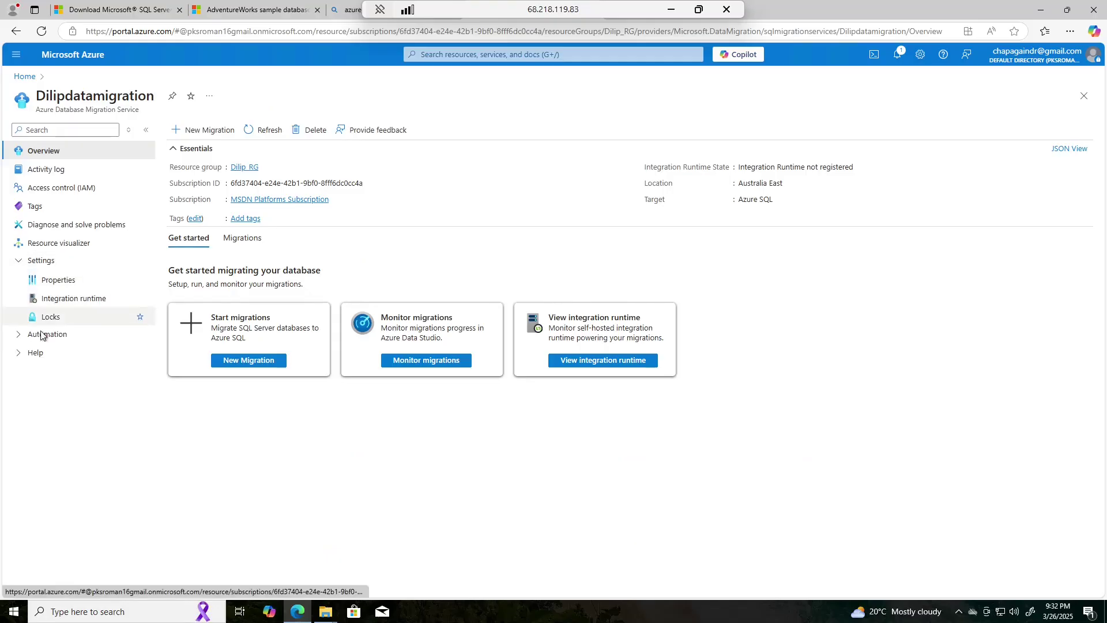
{"action": "left_click", "coordinate": [67, 301]}
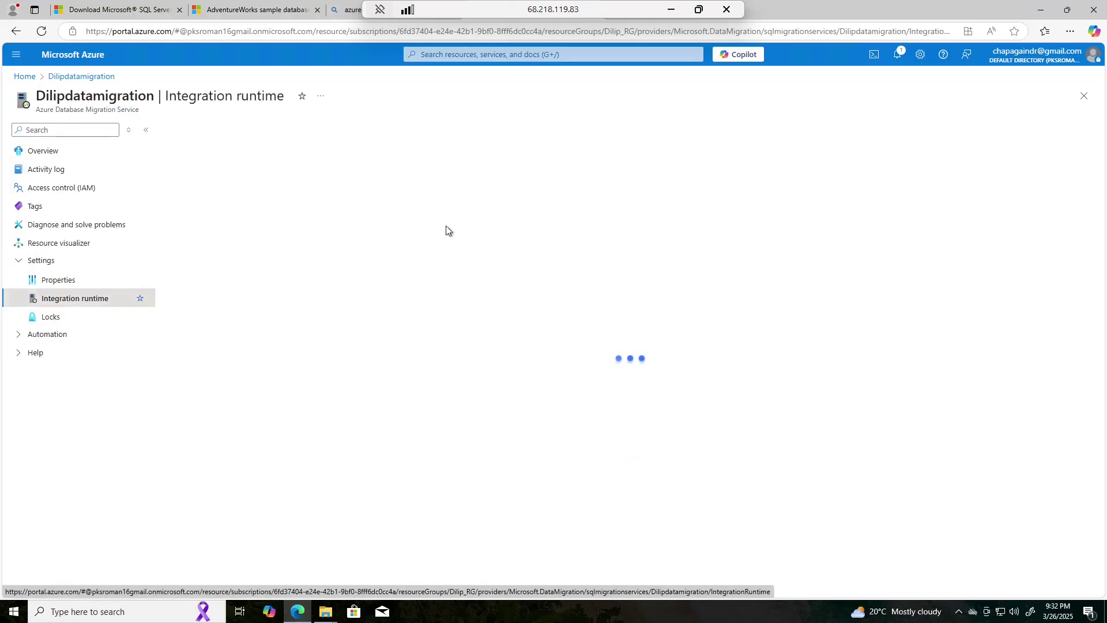
{"action": "left_click", "coordinate": [279, 131]}
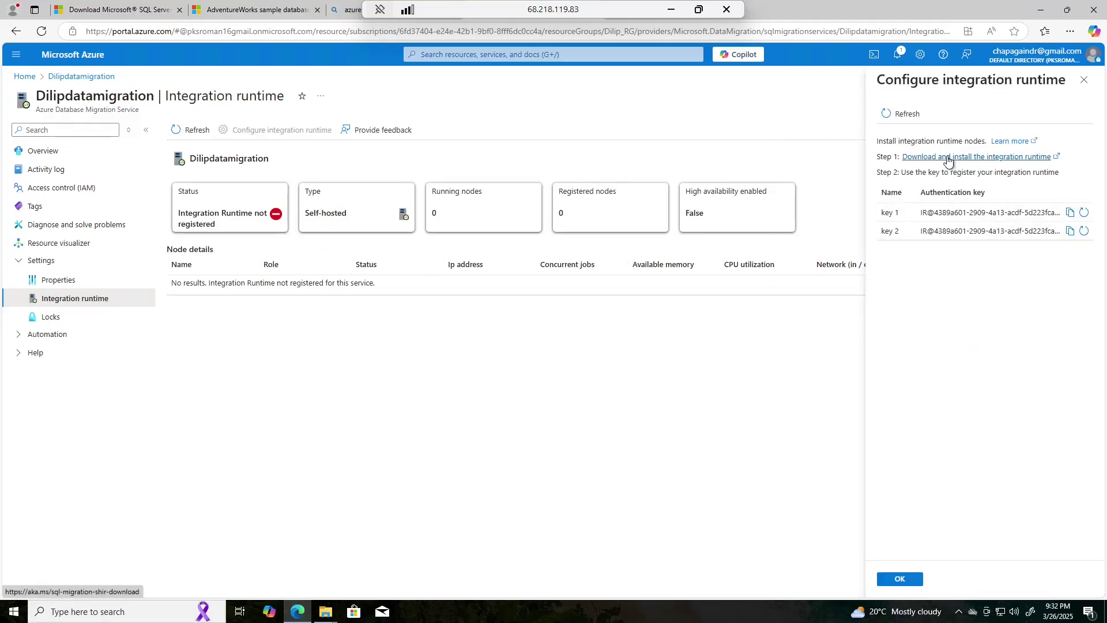
{"action": "left_click", "coordinate": [947, 158]}
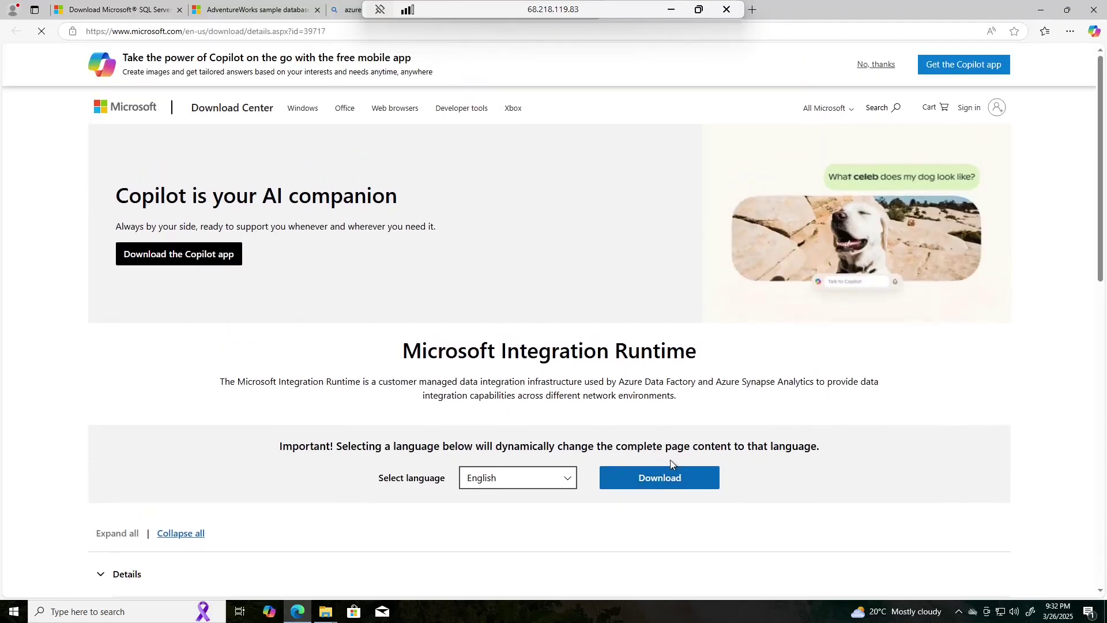
Download the IntegrationRuntime_5.50.9162.1.msi installer from the Download Center
{"action": "left_click", "coordinate": [660, 480]}
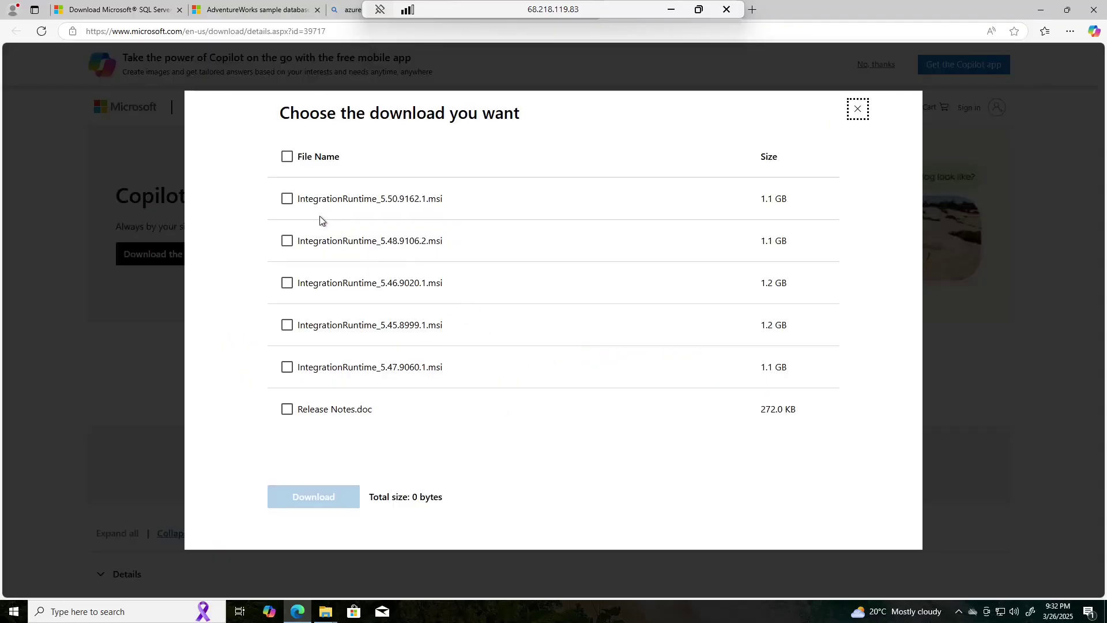
{"action": "left_click", "coordinate": [286, 199]}
{"action": "left_click", "coordinate": [313, 497]}
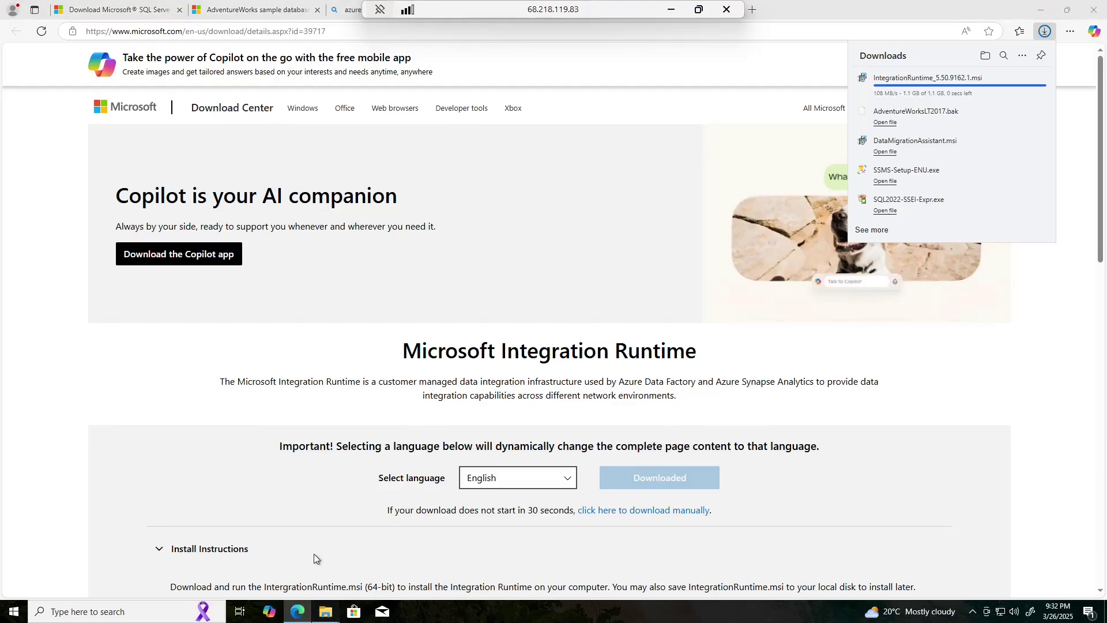
Open the Downloads folder holding the installer, then return to the VM session
{"action": "mouse_move", "coordinate": [325, 611]}
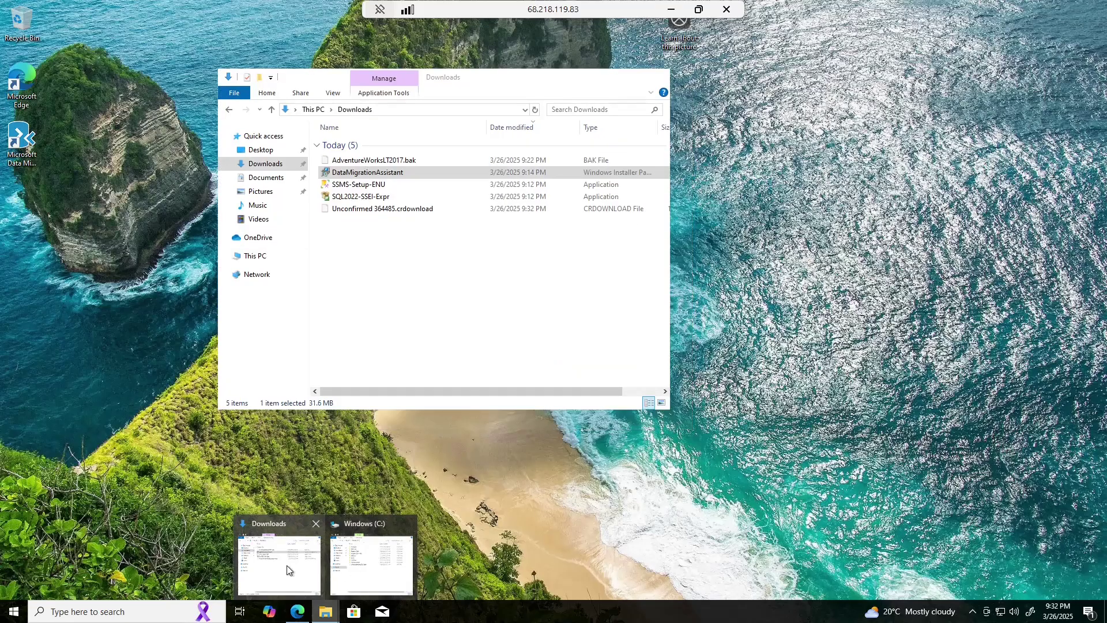
{"action": "left_click", "coordinate": [286, 565]}
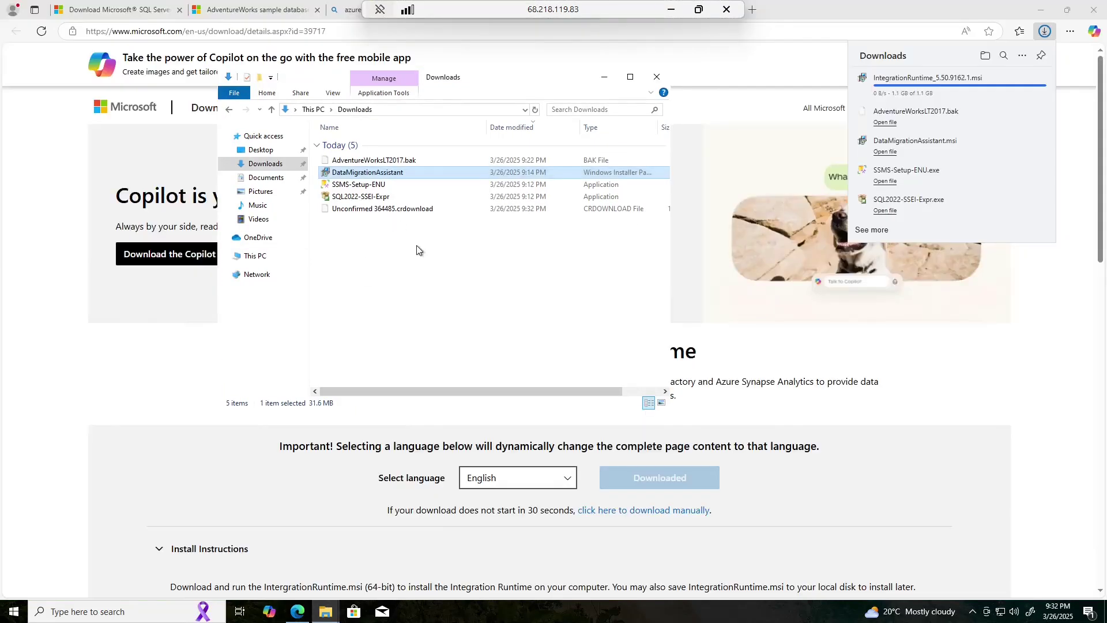
{"action": "left_click", "coordinate": [418, 249]}
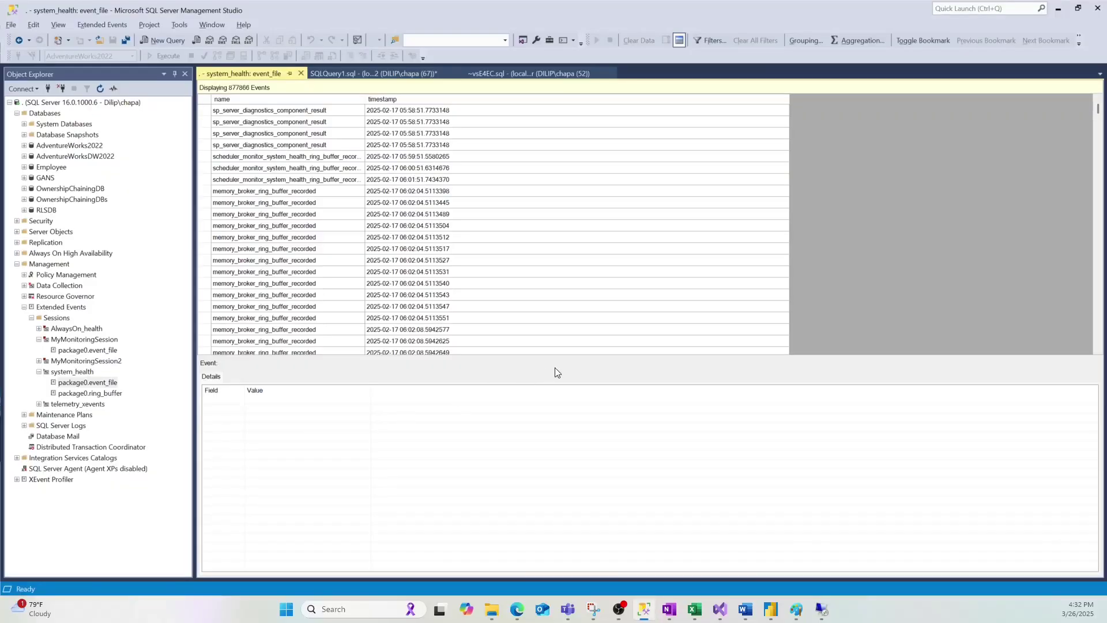
{"action": "left_click", "coordinate": [818, 612]}
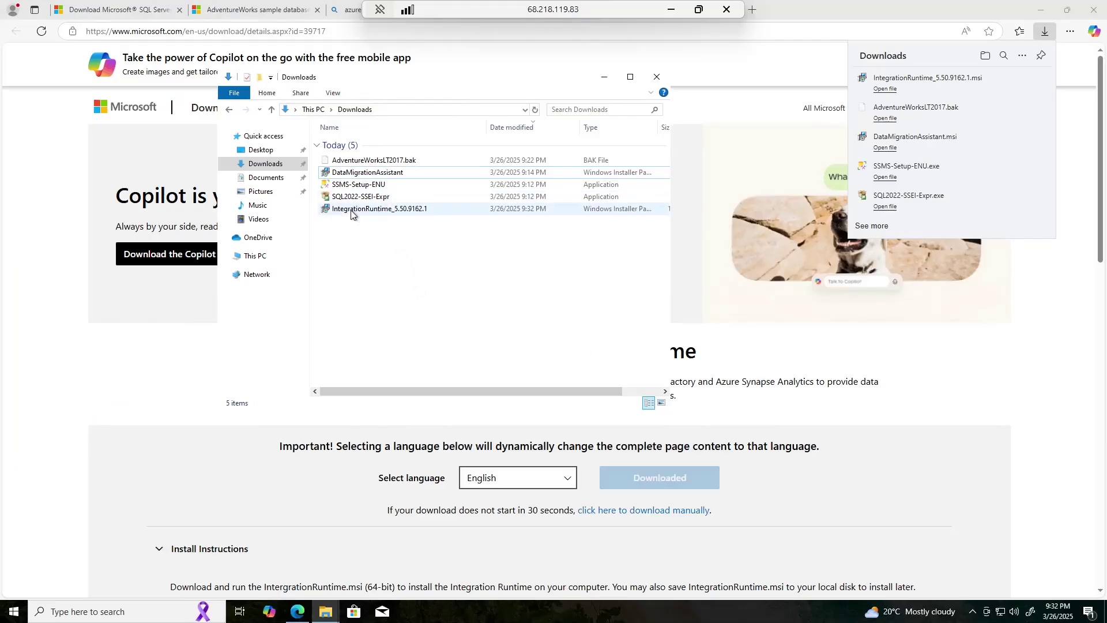
Run the IntegrationRuntime installer, accept the licence, keep the default folder, and start installing
{"action": "double_click", "coordinate": [368, 211]}
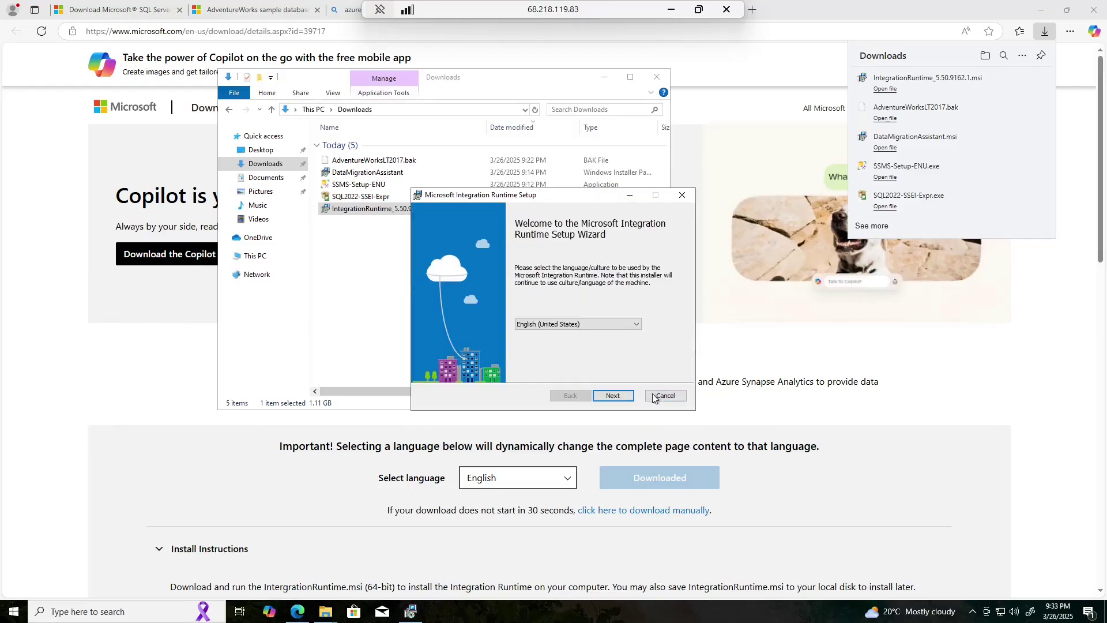
{"action": "left_click", "coordinate": [613, 396]}
{"action": "left_click", "coordinate": [430, 368]}
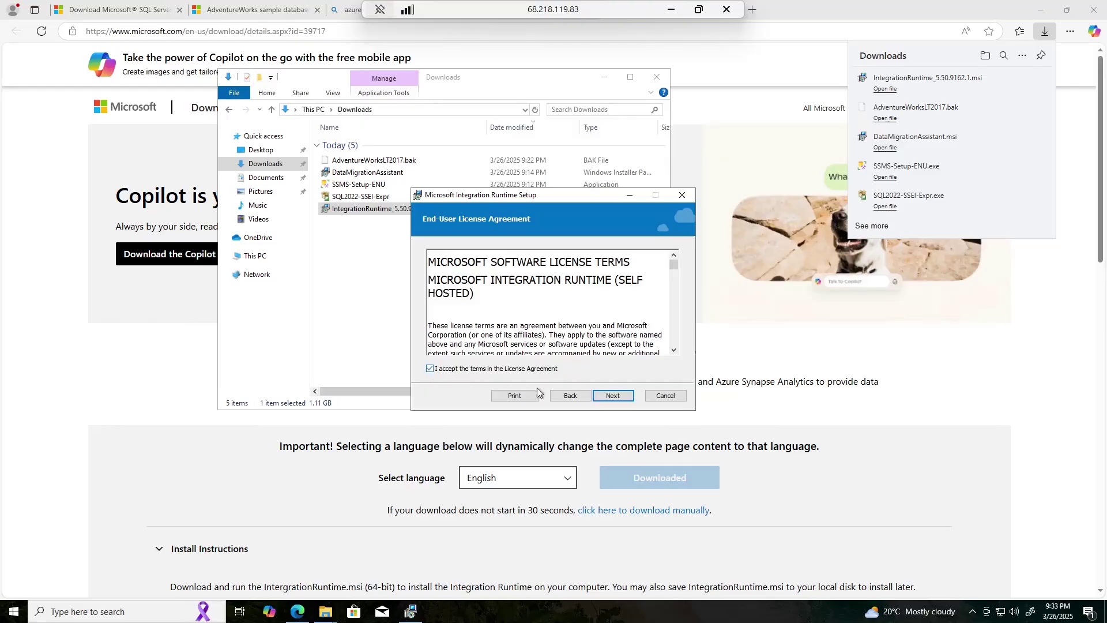
{"action": "left_click", "coordinate": [613, 395]}
{"action": "left_click", "coordinate": [613, 397]}
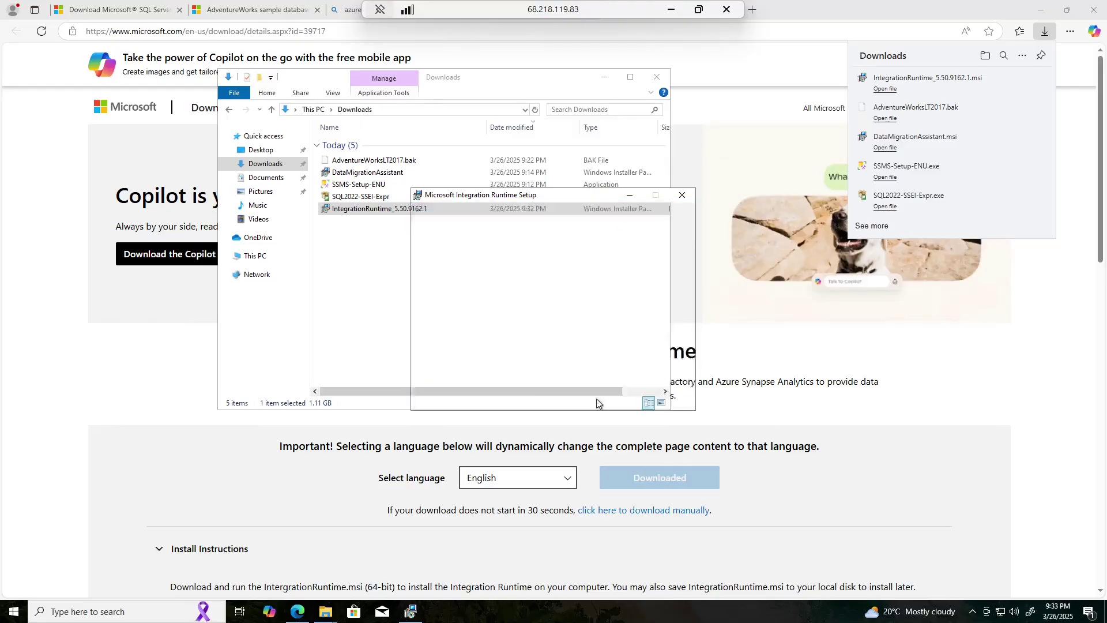
{"action": "left_click", "coordinate": [606, 396]}
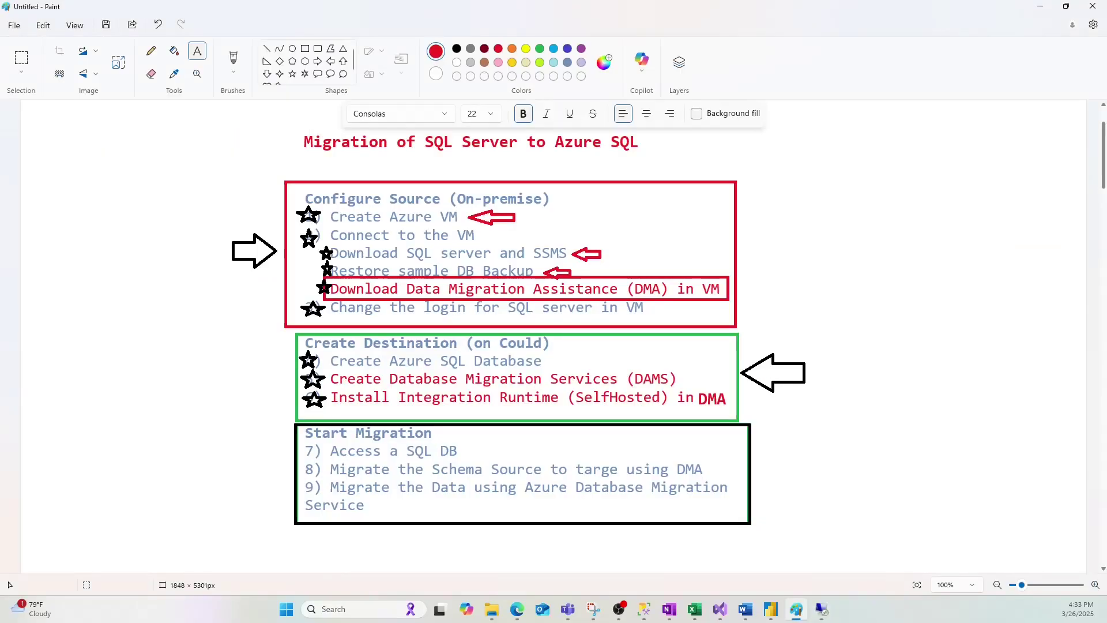
Draw a red underline under Install Integration Runtime, then undo it
{"action": "left_click", "coordinate": [266, 48]}
{"action": "mouse_move", "coordinate": [515, 408]}
{"action": "left_mouse_down"}
{"action": "mouse_move", "coordinate": [580, 410]}
{"action": "mouse_move", "coordinate": [560, 410]}
{"action": "left_mouse_up"}
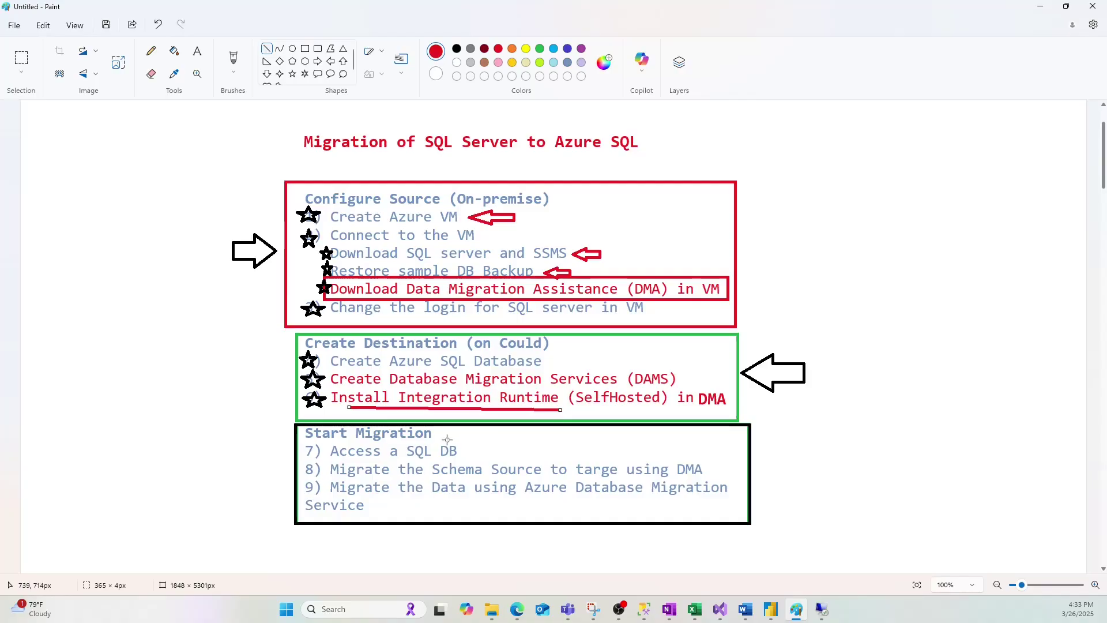
{"action": "key", "text": "ctrl+z"}
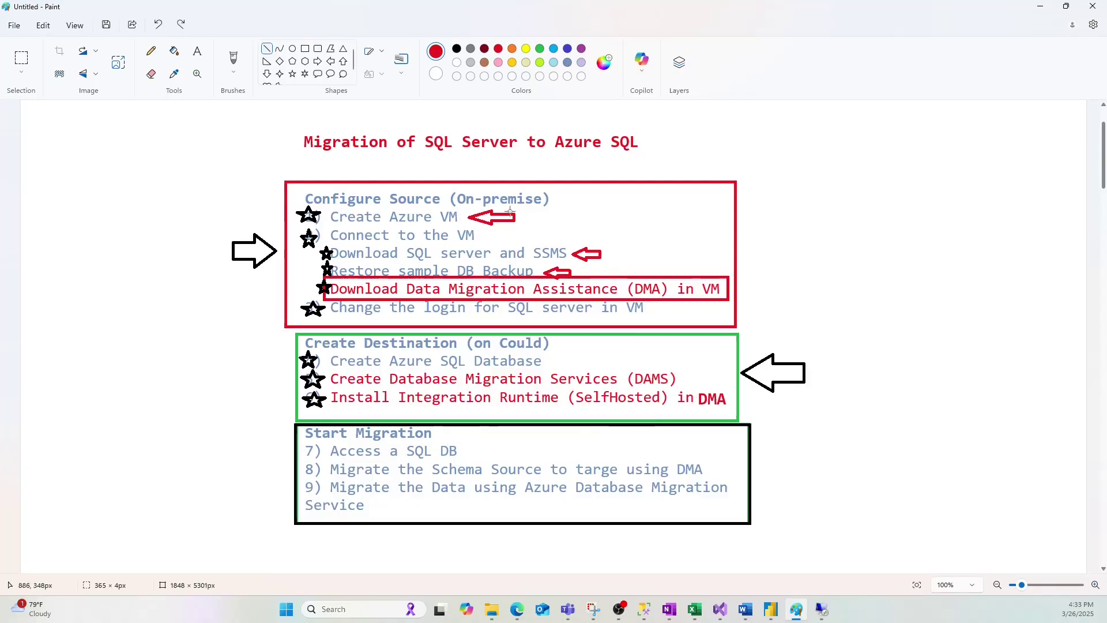
Add the text '/in VM' just beneath 'in DMA' and position it
{"action": "left_click", "coordinate": [197, 52]}
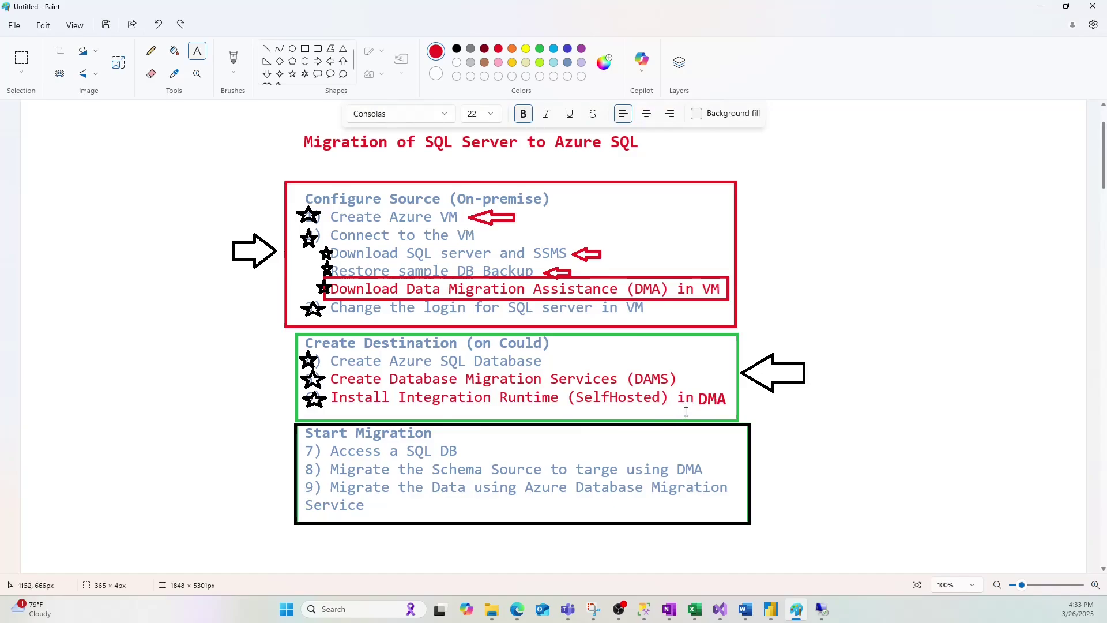
{"action": "left_click", "coordinate": [681, 410]}
{"action": "type", "text": "in VM"}
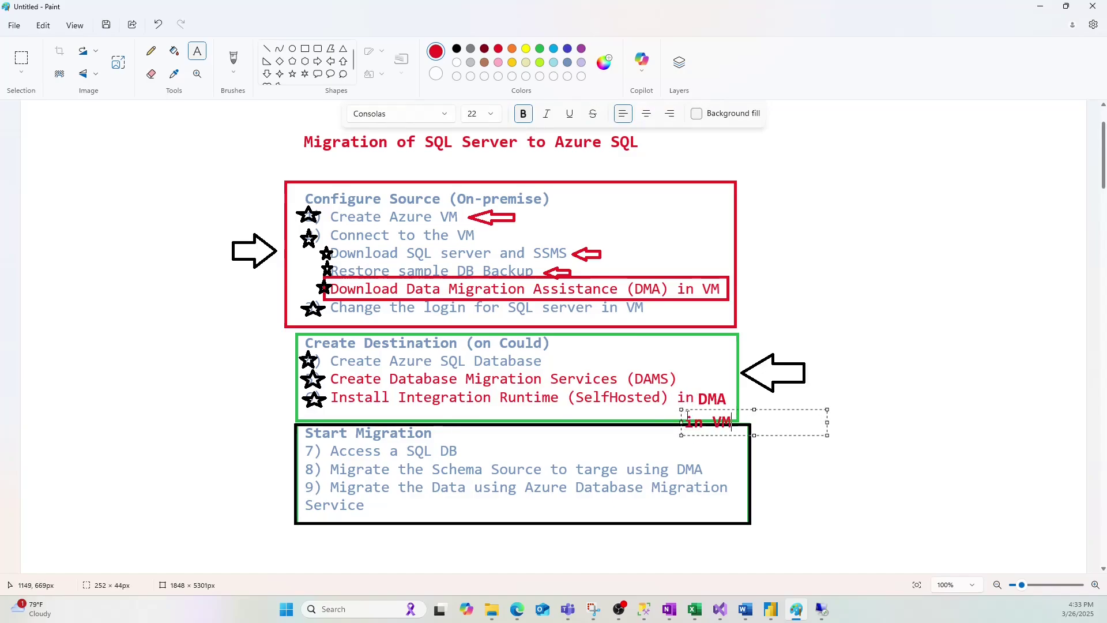
{"action": "left_click_drag", "start_coordinate": [684, 414], "coordinate": [678, 403]}
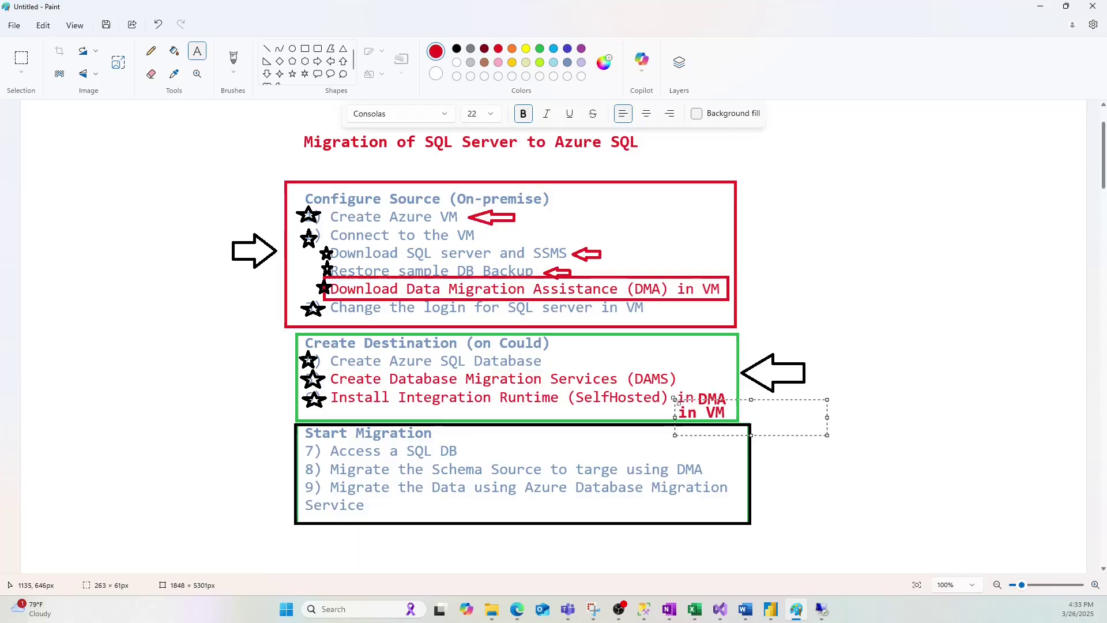
{"action": "left_click", "coordinate": [681, 412]}
{"action": "type", "text": "/"}
{"action": "left_click_drag", "start_coordinate": [675, 400], "coordinate": [672, 398]}
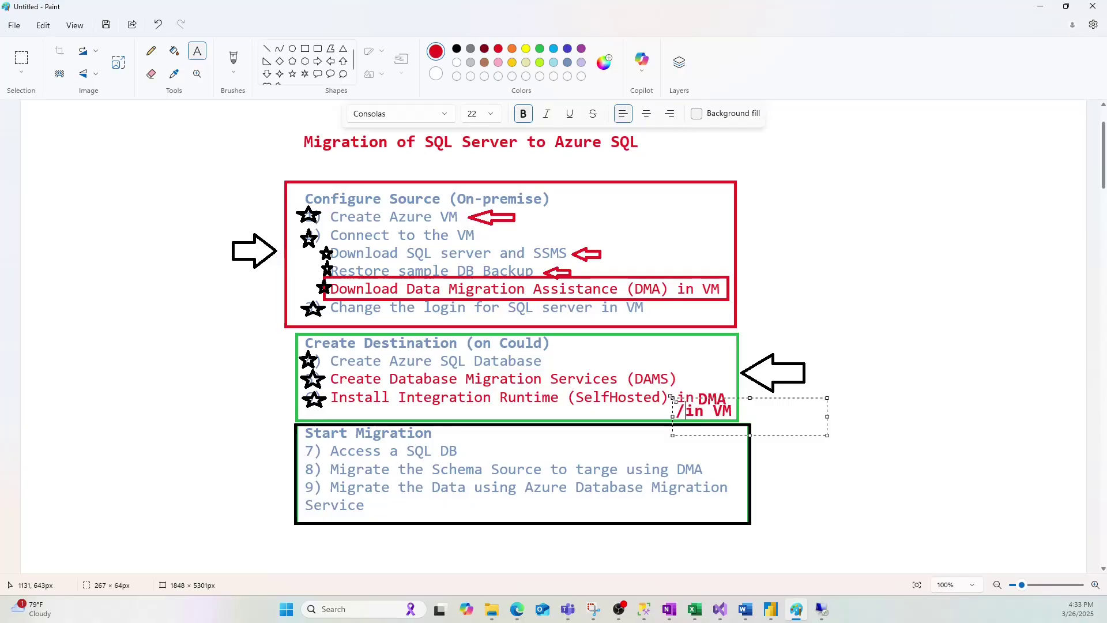
{"action": "left_click", "coordinate": [698, 381]}
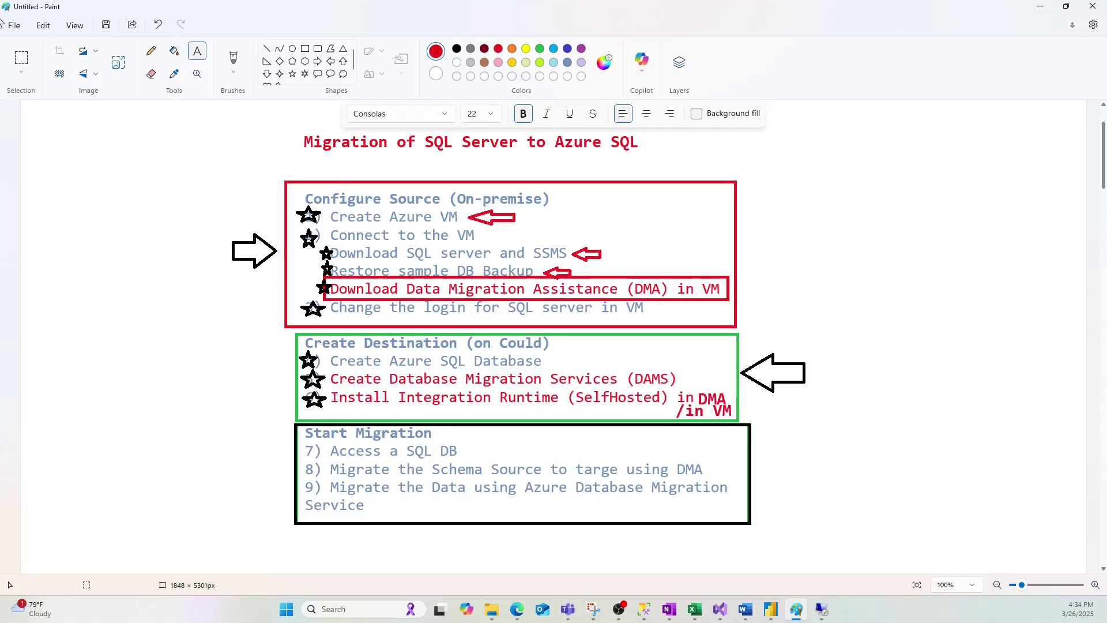
Select and nudge the 'in DMA' text into place, then return to the remote session
{"action": "left_click", "coordinate": [21, 57]}
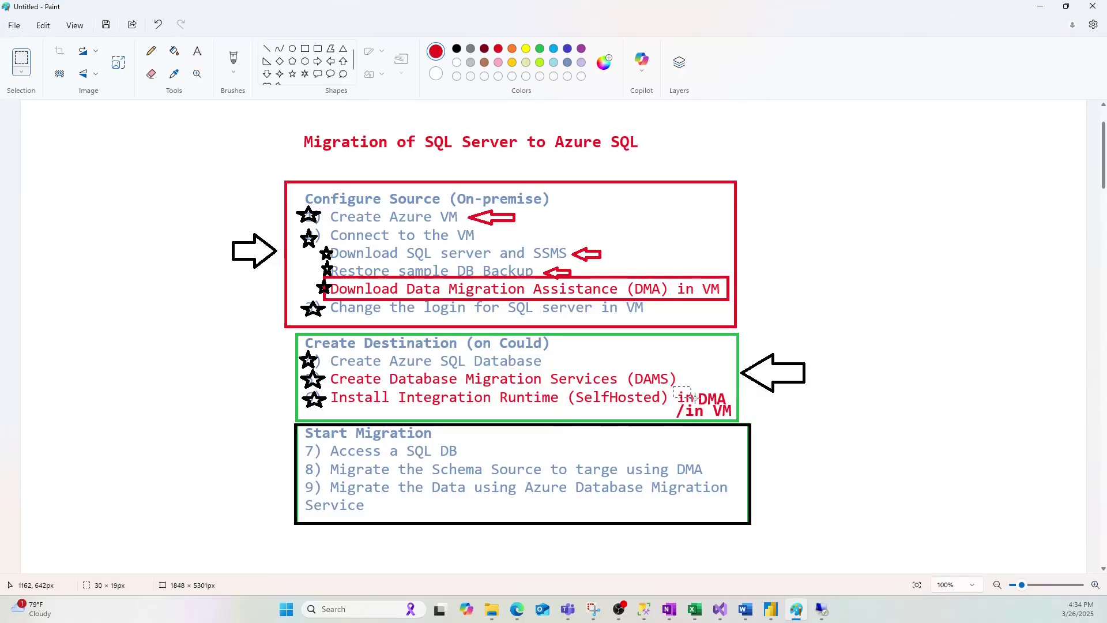
{"action": "mouse_move", "coordinate": [672, 387]}
{"action": "left_mouse_down"}
{"action": "mouse_move", "coordinate": [728, 404]}
{"action": "mouse_move", "coordinate": [676, 393]}
{"action": "left_mouse_up"}
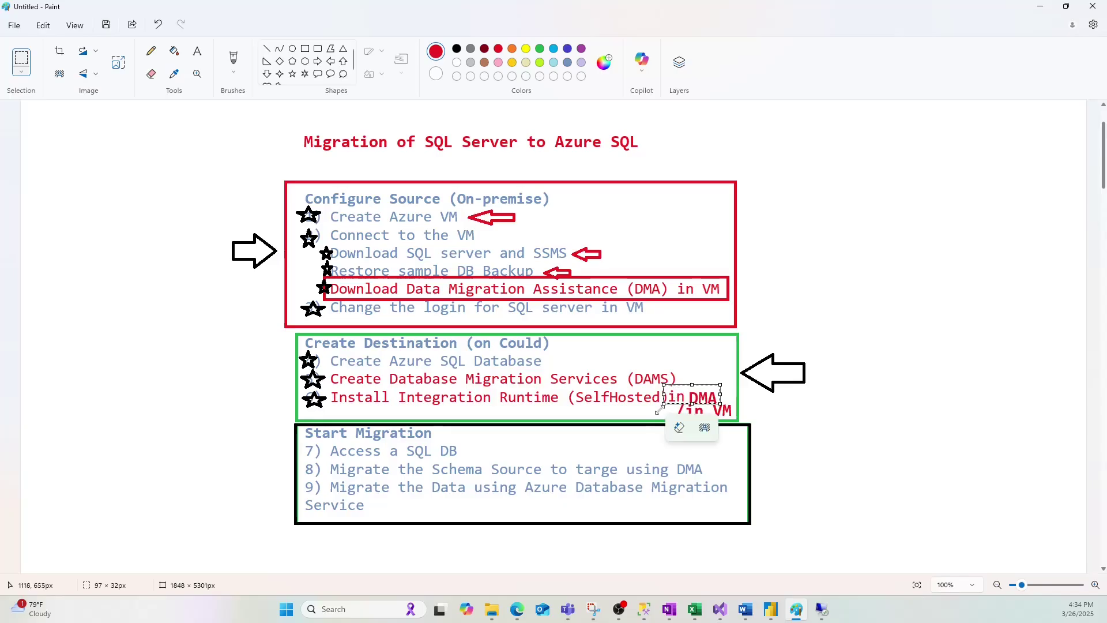
{"action": "left_click", "coordinate": [855, 398]}
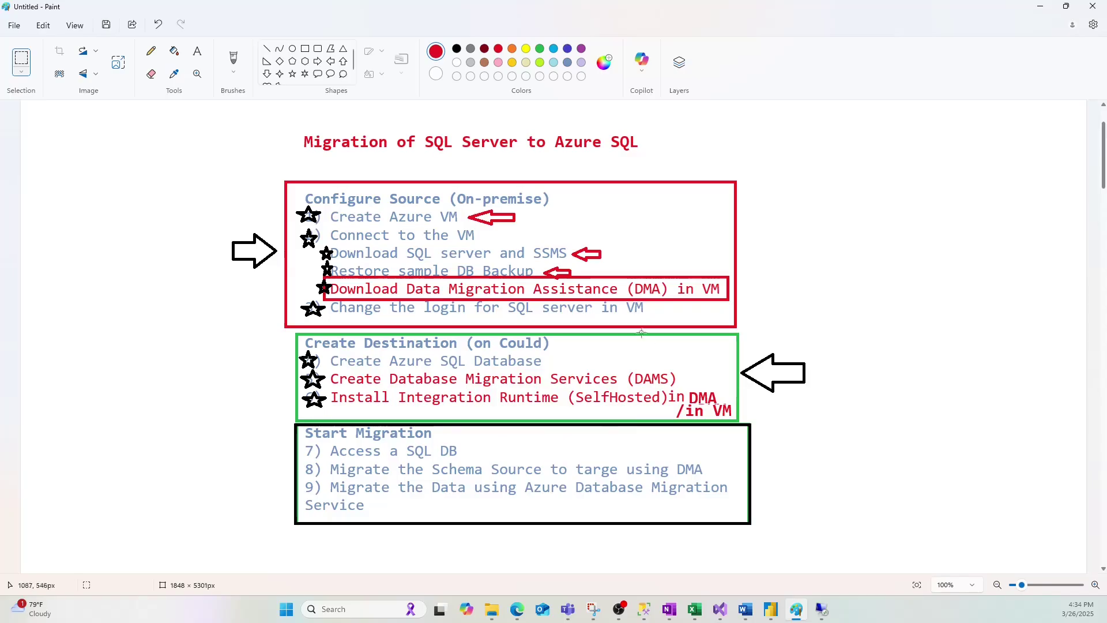
{"action": "left_click", "coordinate": [821, 610]}
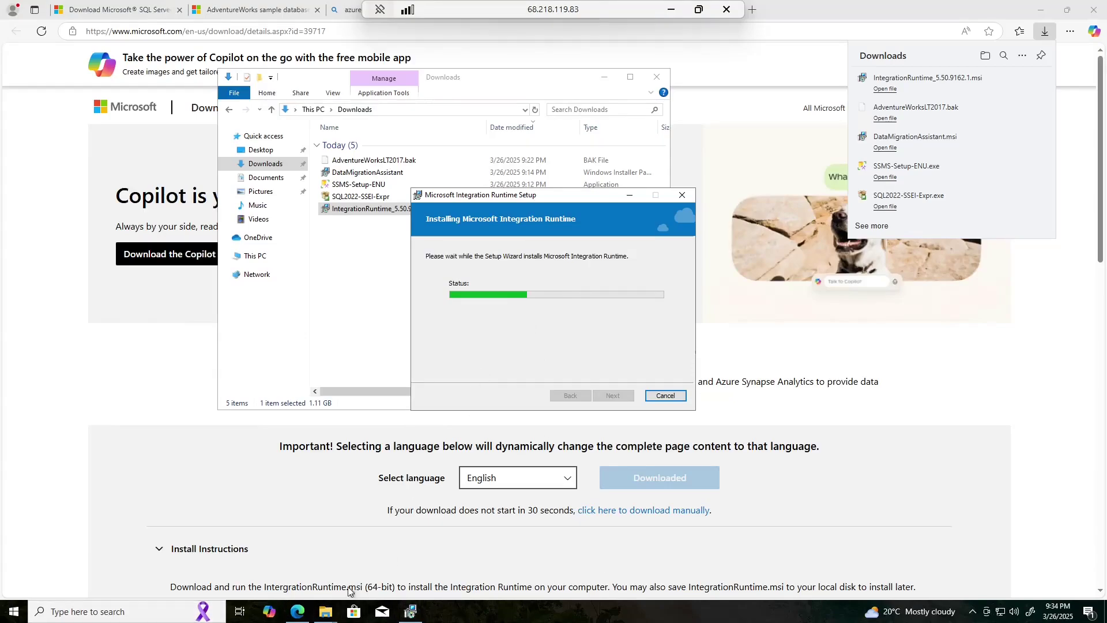
{"action": "left_click", "coordinate": [671, 9]}
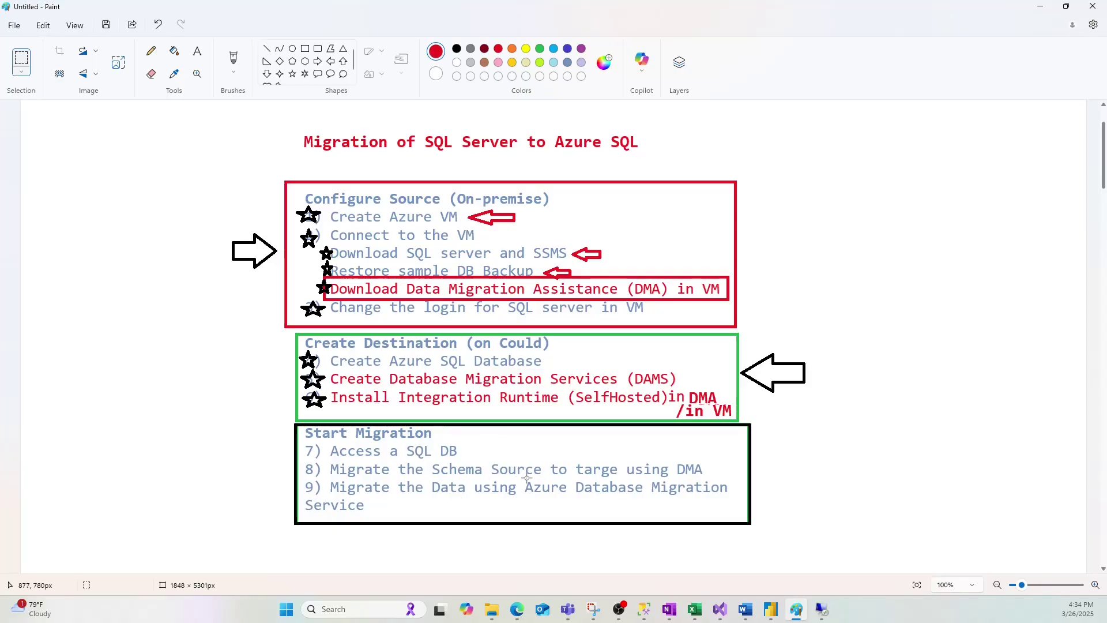
{"action": "key", "text": "alt+Tab"}
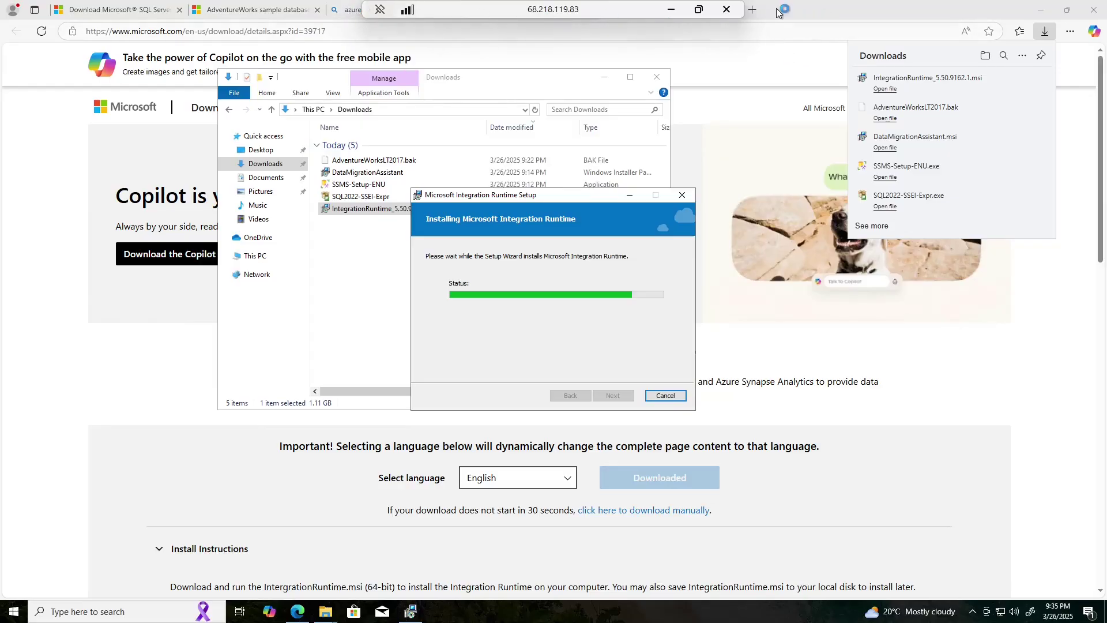
Close the Azure portal search window and re-dock the Configure integration runtime page
{"action": "left_click_drag", "start_coordinate": [342, 12], "coordinate": [238, 115]}
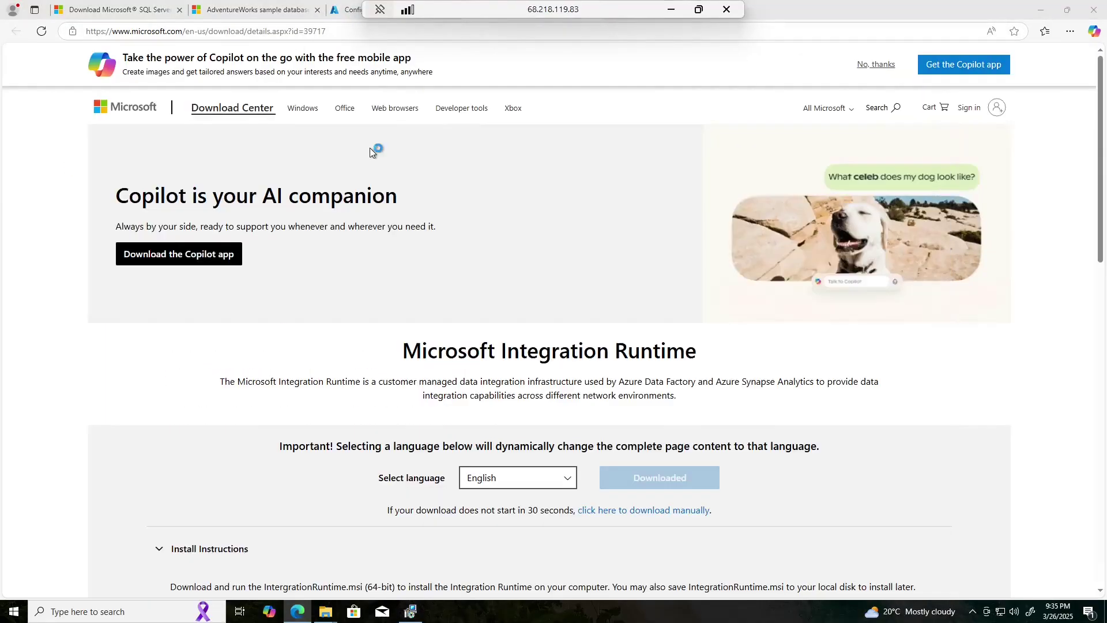
{"action": "left_click", "coordinate": [230, 108]}
{"action": "left_click_drag", "start_coordinate": [346, 10], "coordinate": [320, 131]}
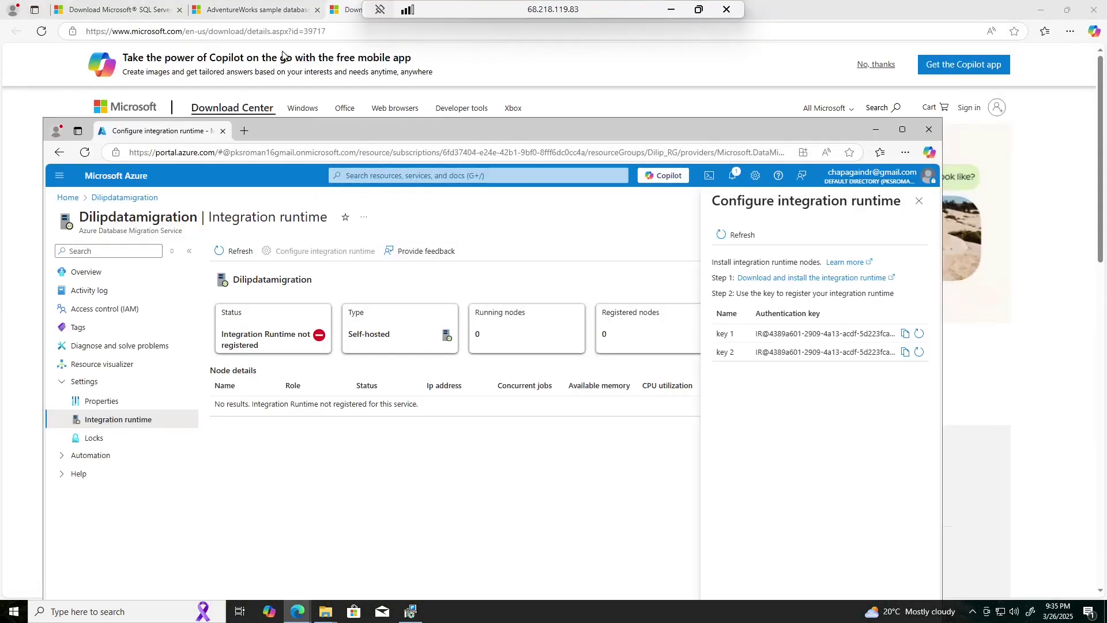
{"action": "left_click_drag", "start_coordinate": [178, 134], "coordinate": [242, 14]}
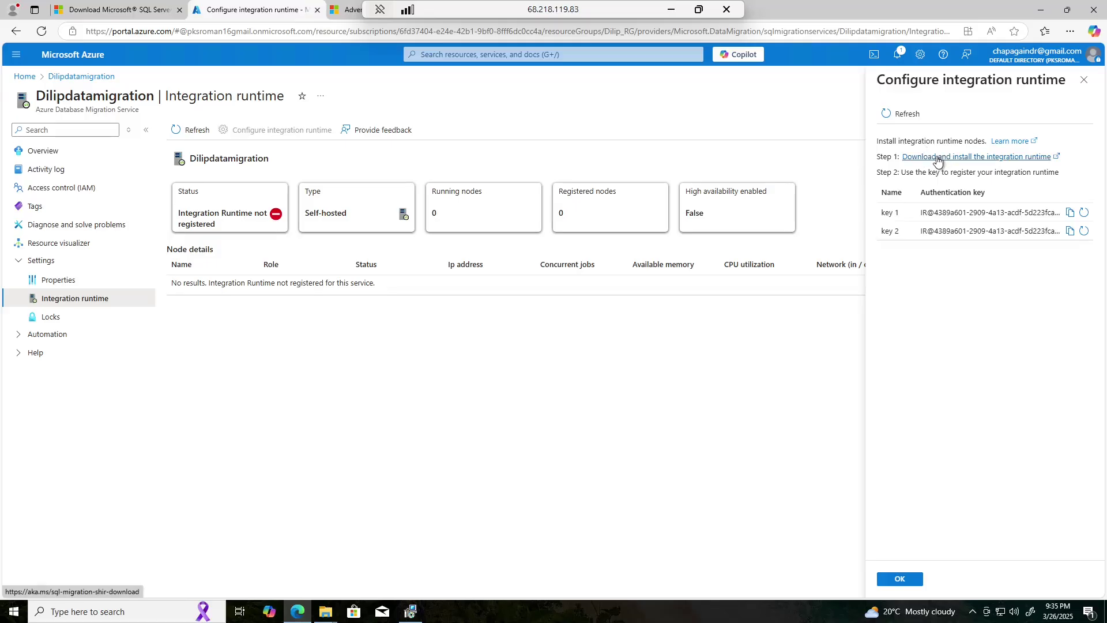
Hide the installer and copy authentication key 1 from the Configure integration runtime pane
{"action": "left_click", "coordinate": [411, 613]}
{"action": "left_click", "coordinate": [411, 612]}
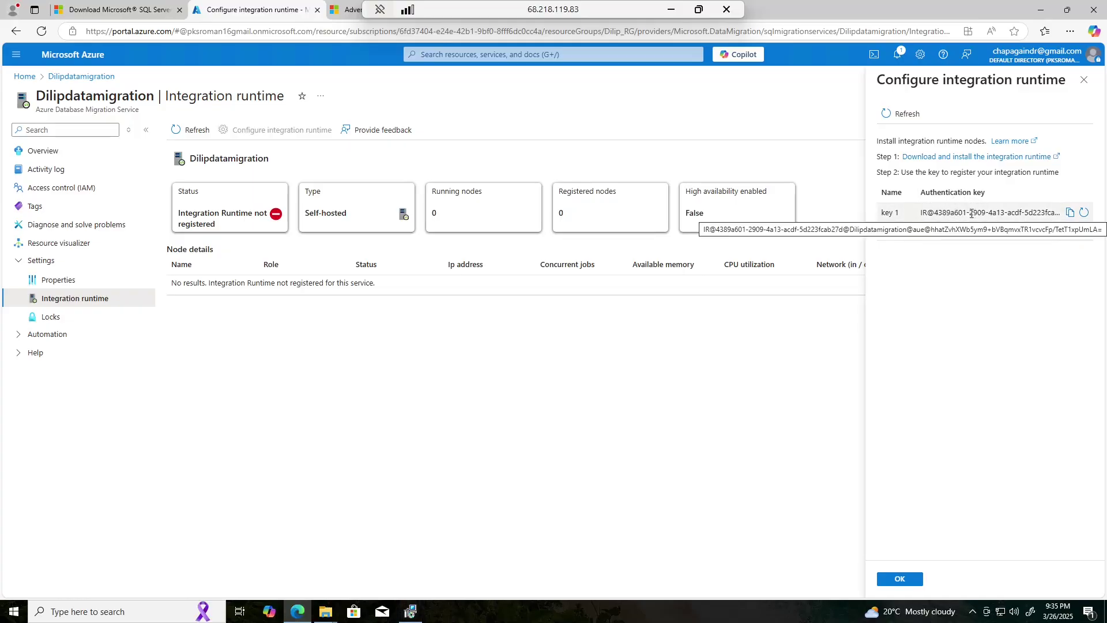
{"action": "left_click", "coordinate": [1070, 212]}
{"action": "left_click", "coordinate": [411, 613]}
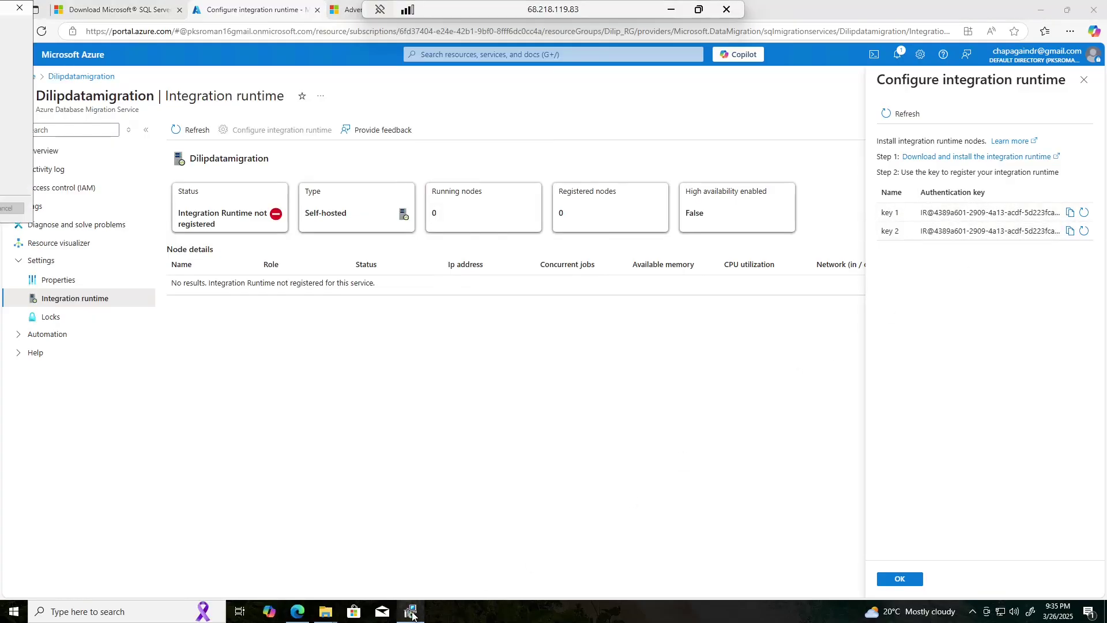
{"action": "left_click", "coordinate": [410, 614]}
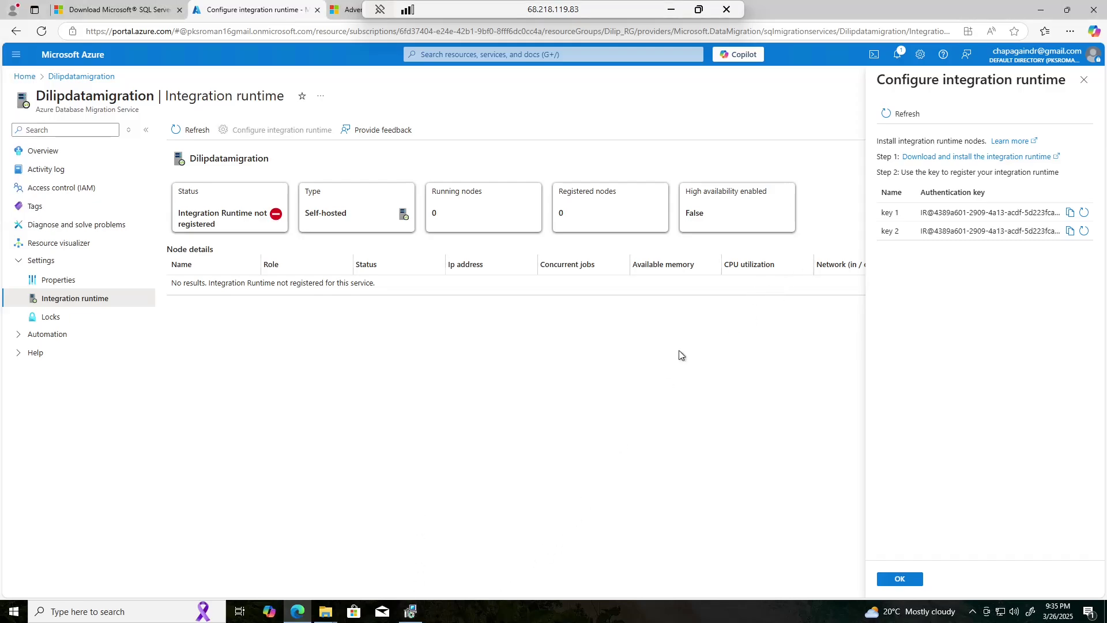
{"action": "mouse_move", "coordinate": [411, 614]}
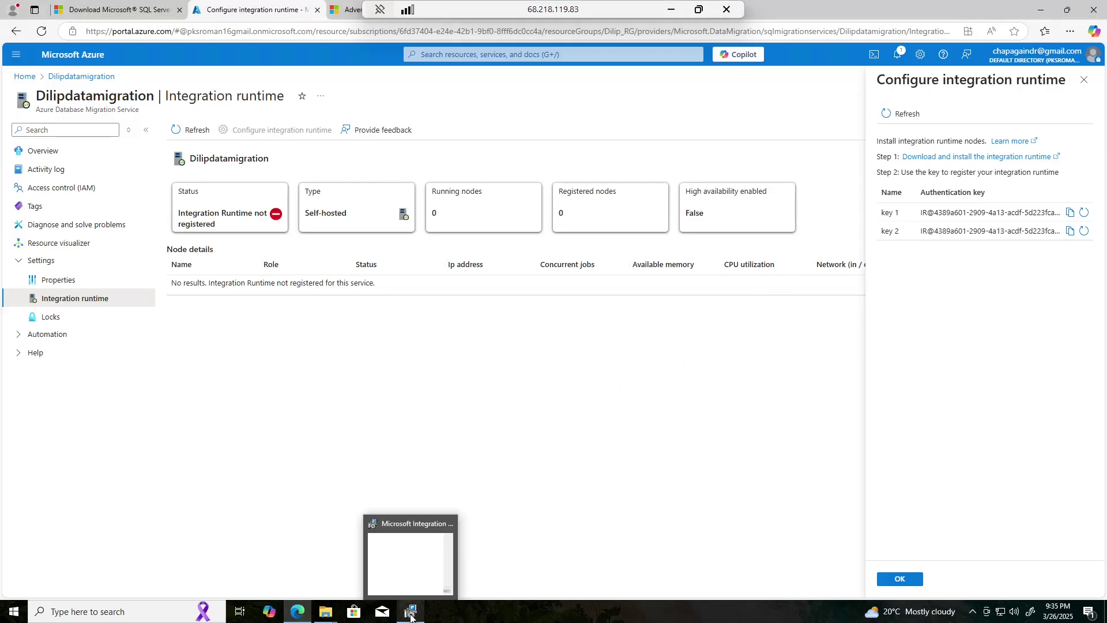
{"action": "mouse_move", "coordinate": [424, 559]}
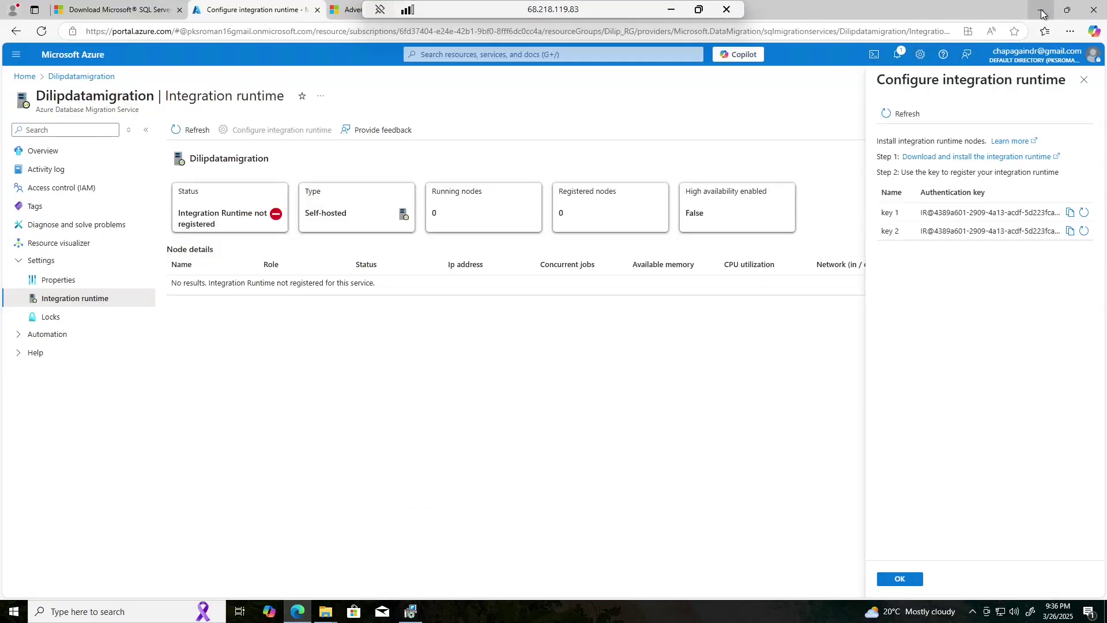
{"action": "left_click", "coordinate": [1070, 213]}
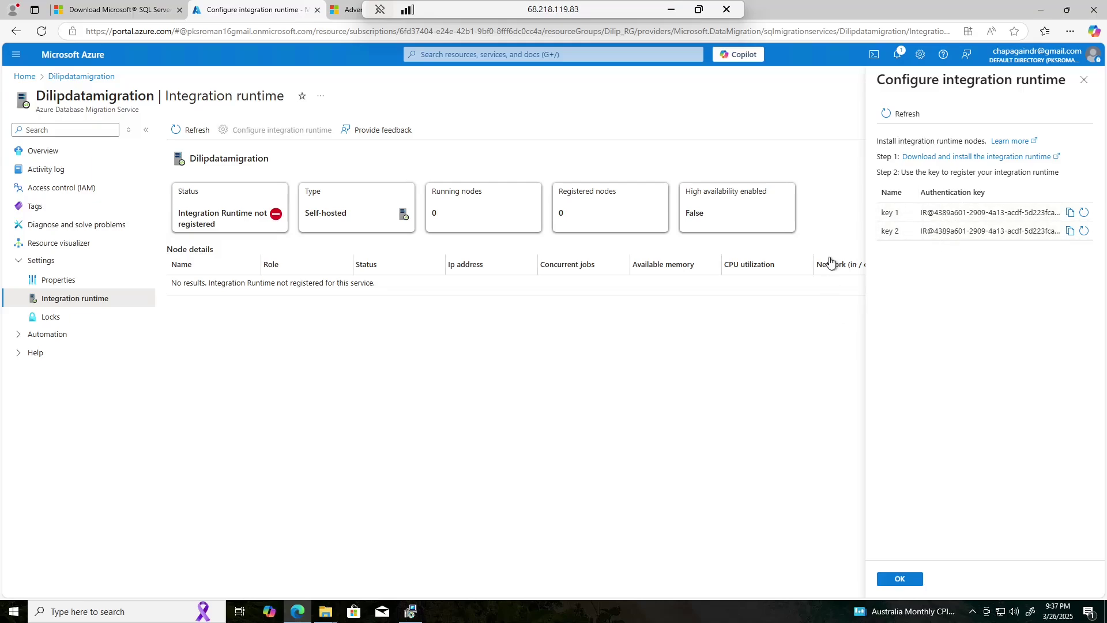
Take the remote desktop out of full screen and narrow the browser to uncover the installer
{"action": "left_click", "coordinate": [411, 611]}
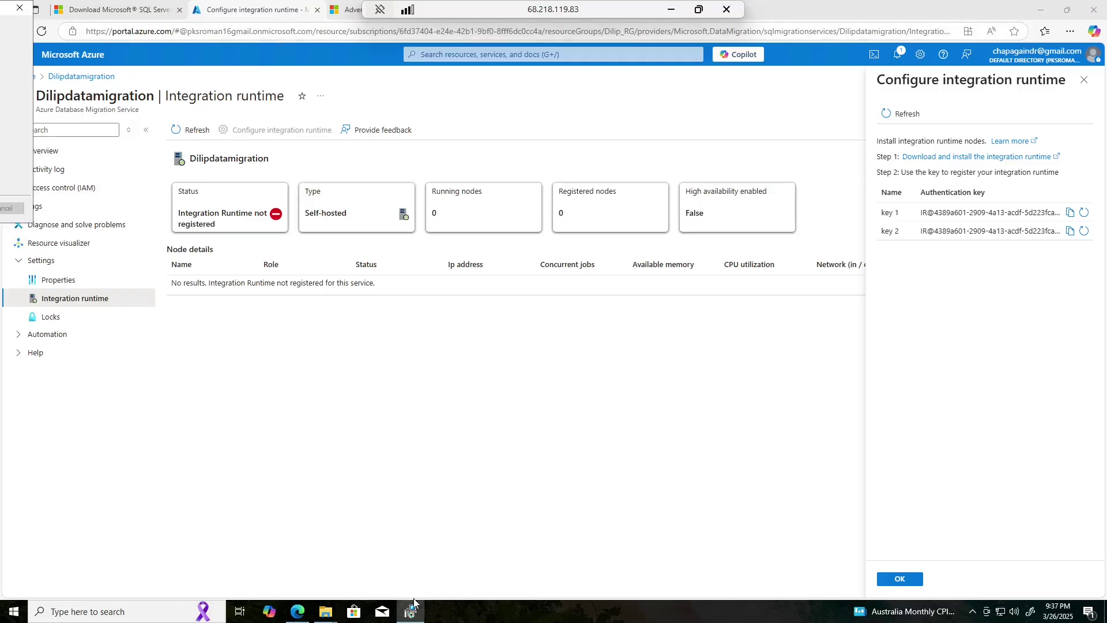
{"action": "left_click", "coordinate": [411, 616]}
{"action": "left_click", "coordinate": [410, 616]}
{"action": "left_click", "coordinate": [1066, 9]}
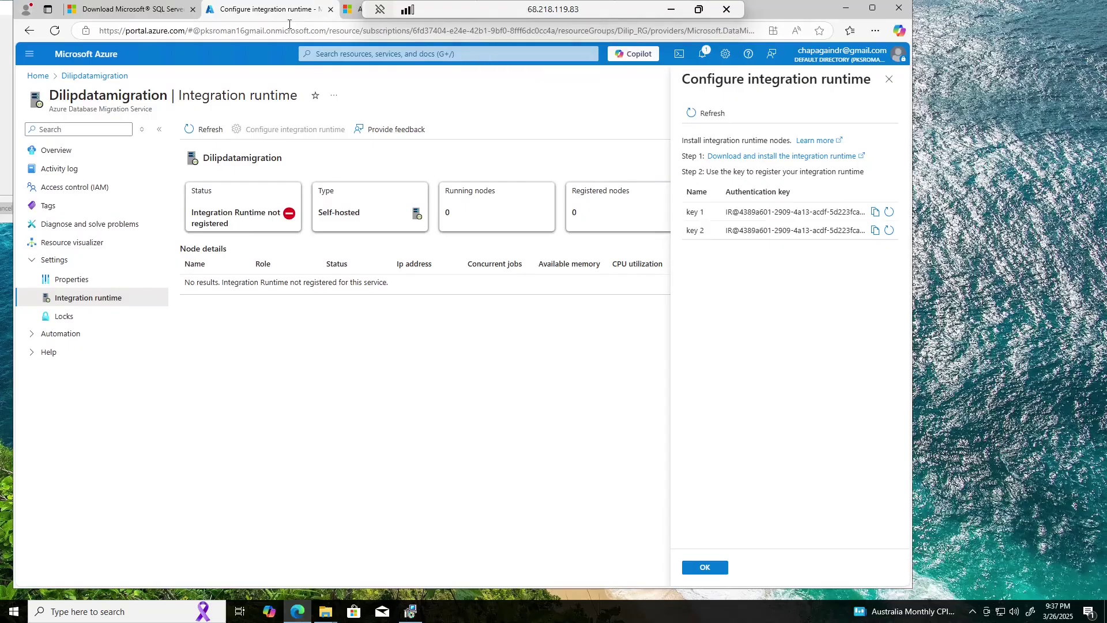
{"action": "left_click", "coordinate": [699, 10]}
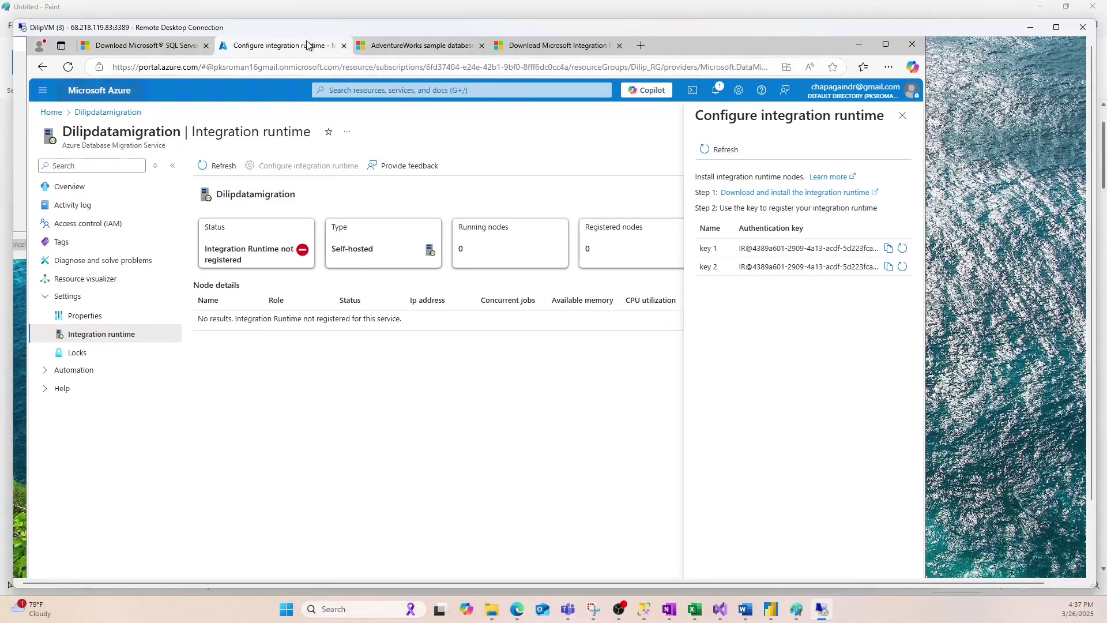
{"action": "mouse_move", "coordinate": [375, 27]}
{"action": "left_mouse_down"}
{"action": "mouse_move", "coordinate": [414, 24]}
{"action": "mouse_move", "coordinate": [371, 29]}
{"action": "left_mouse_up"}
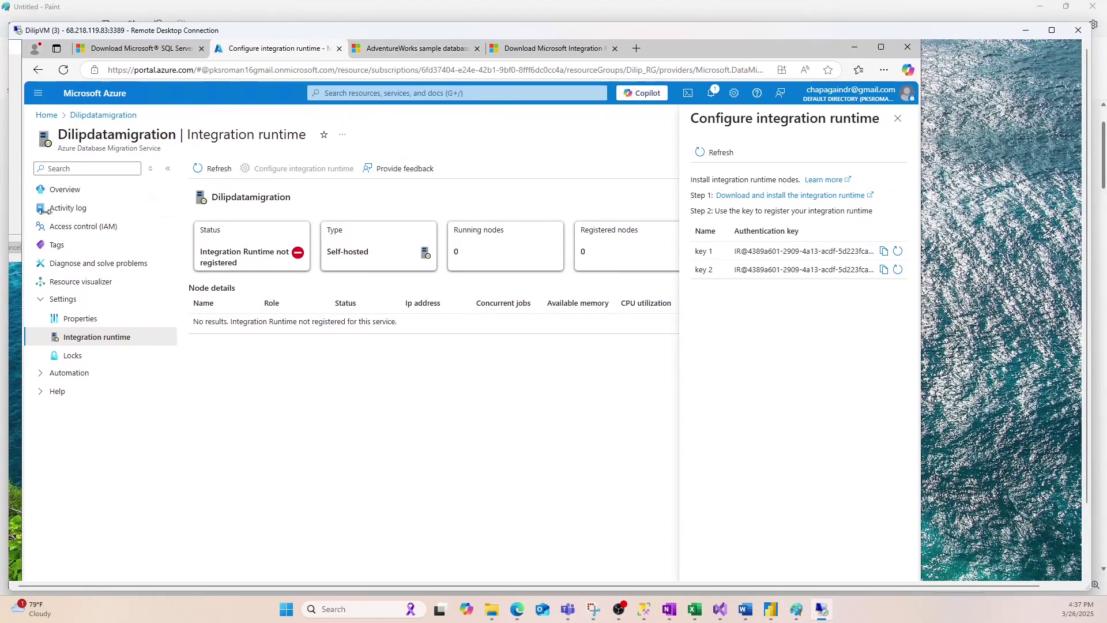
{"action": "left_click_drag", "start_coordinate": [45, 211], "coordinate": [234, 215]}
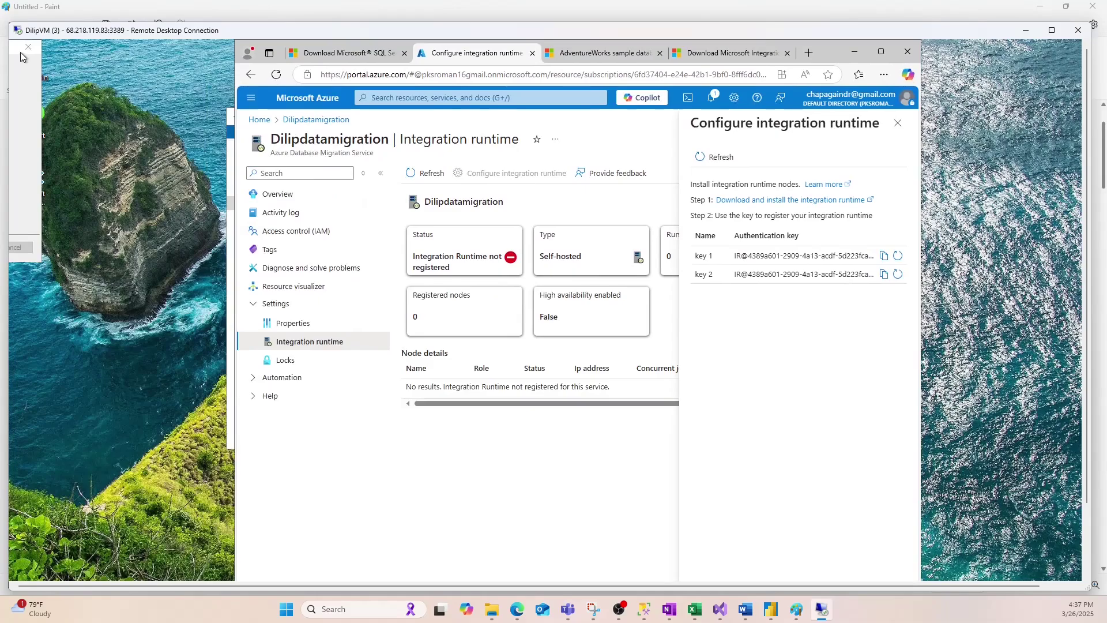
{"action": "left_click", "coordinate": [39, 260]}
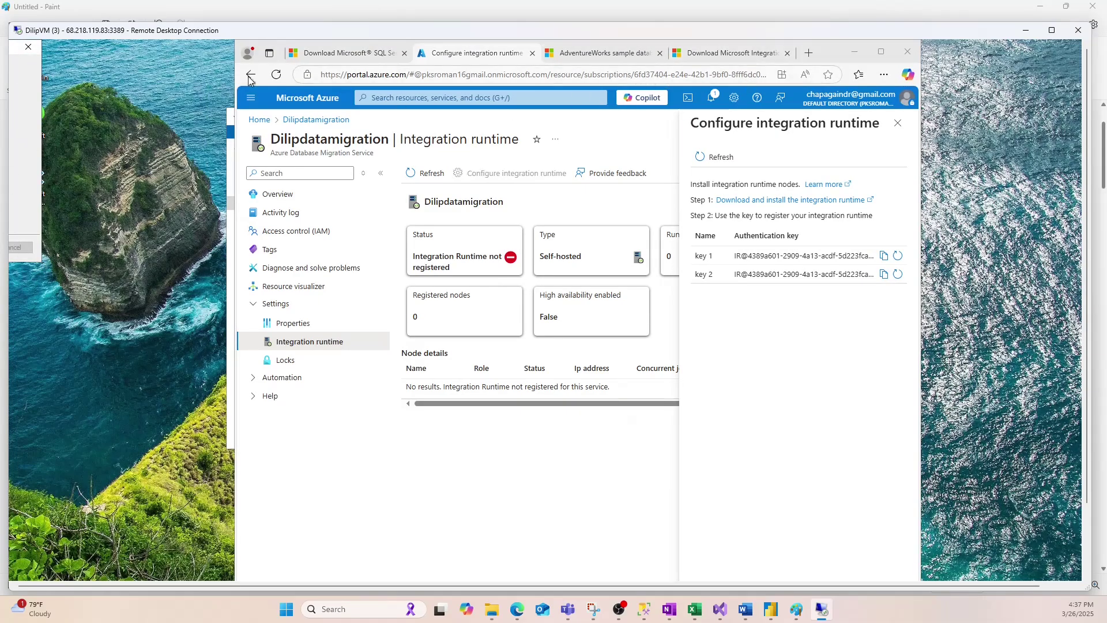
Minimize the browser, Downloads folder and drive windows inside the session
{"action": "left_click", "coordinate": [830, 608]}
{"action": "left_click", "coordinate": [830, 608]}
{"action": "left_click", "coordinate": [854, 52]}
{"action": "left_click", "coordinate": [613, 117]}
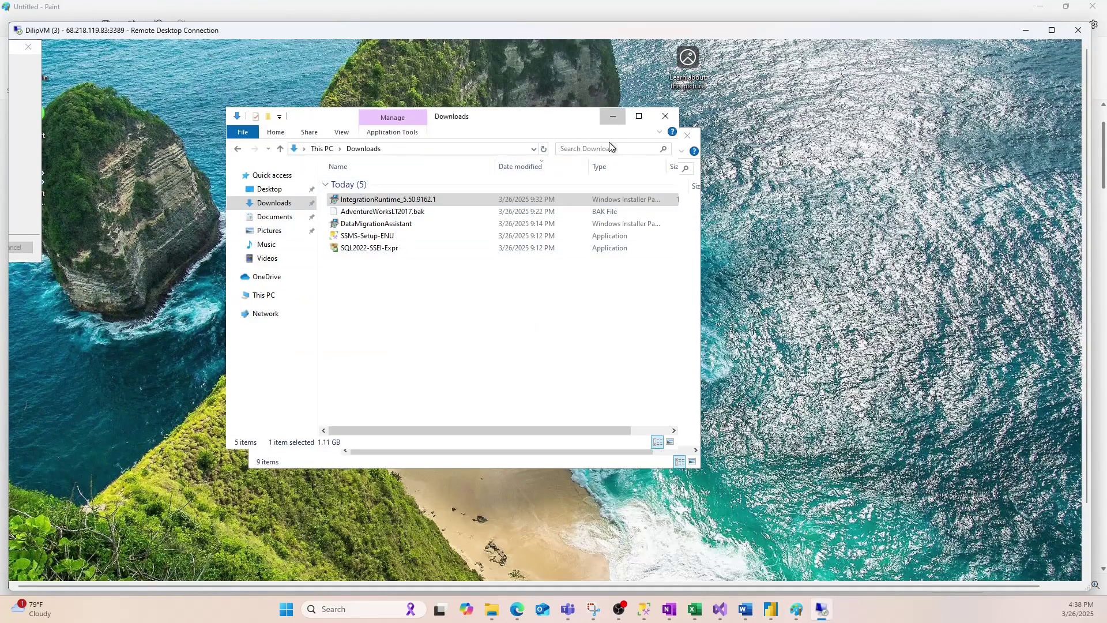
{"action": "left_click", "coordinate": [634, 136]}
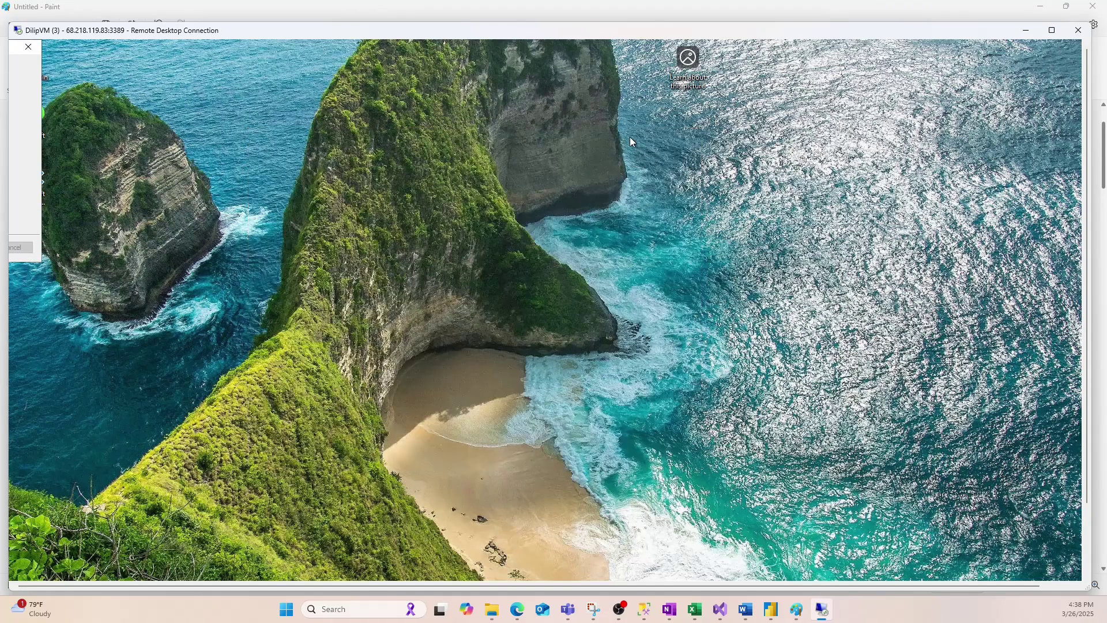
{"action": "left_click", "coordinate": [825, 610]}
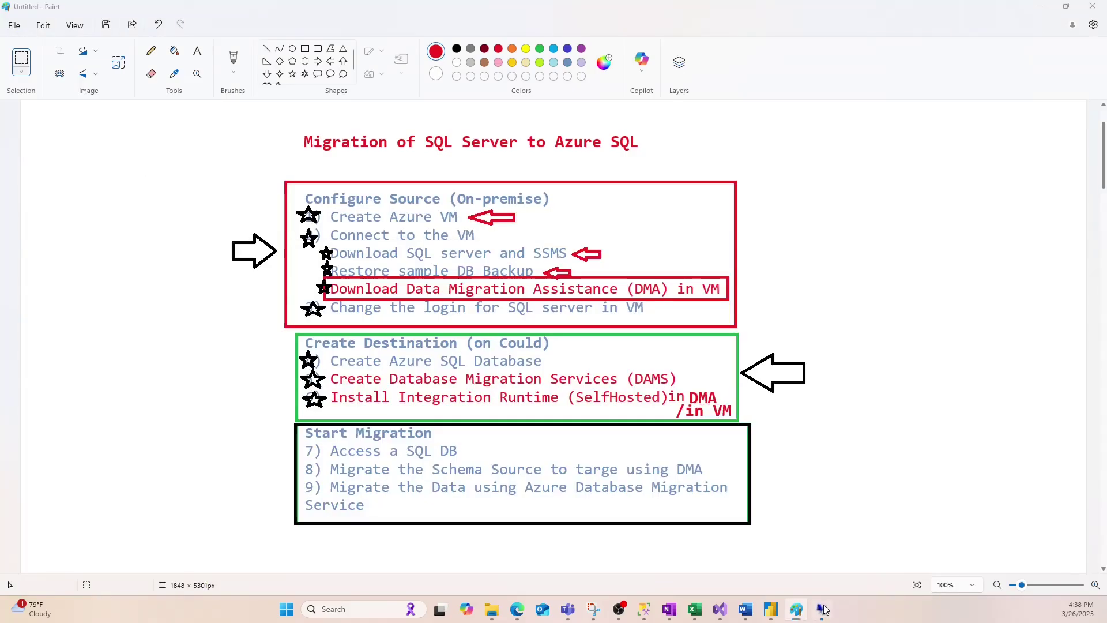
{"action": "left_click", "coordinate": [825, 610]}
{"action": "left_click_drag", "start_coordinate": [1087, 414], "coordinate": [1086, 483]}
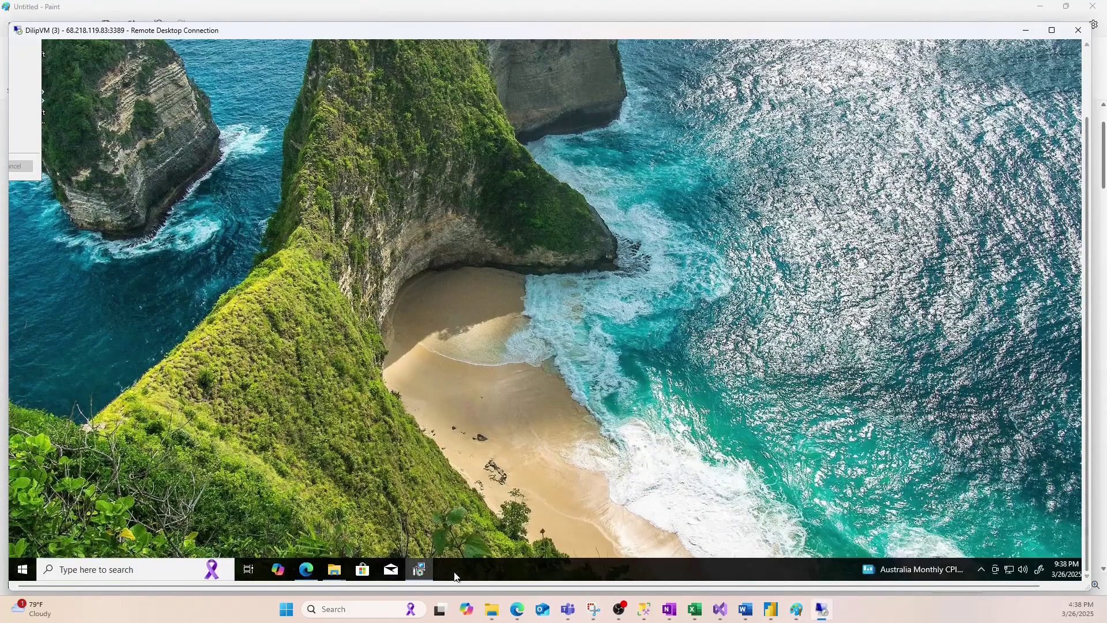
Make the remote desktop fill the screen with the installer window minimized
{"action": "left_click", "coordinate": [420, 571]}
{"action": "left_click", "coordinate": [420, 572]}
{"action": "left_click", "coordinate": [420, 571]}
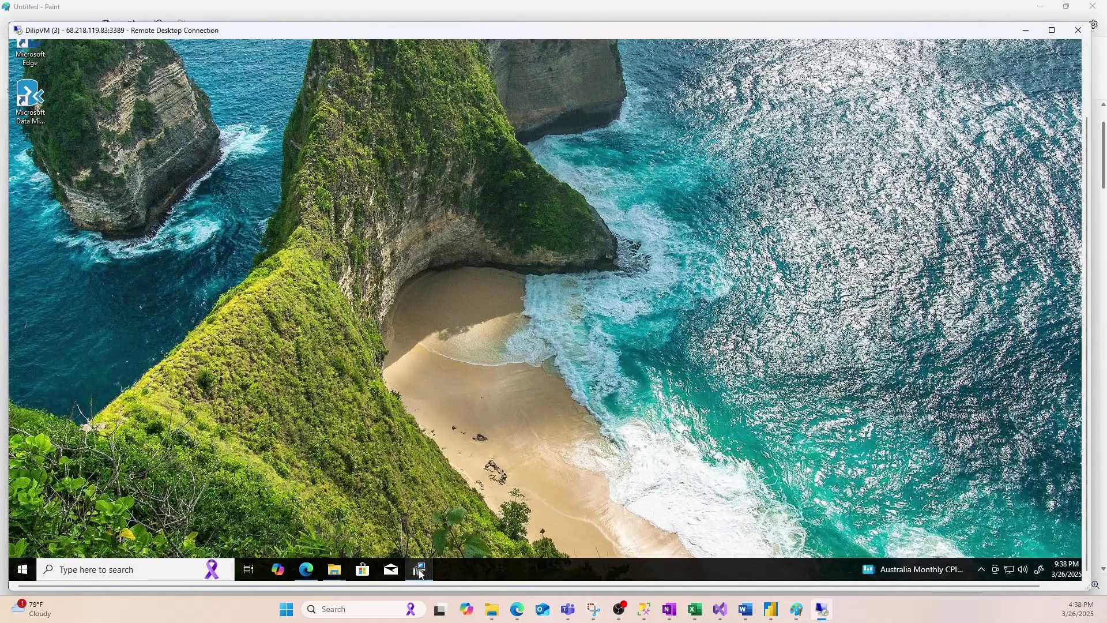
{"action": "left_click", "coordinate": [420, 572]}
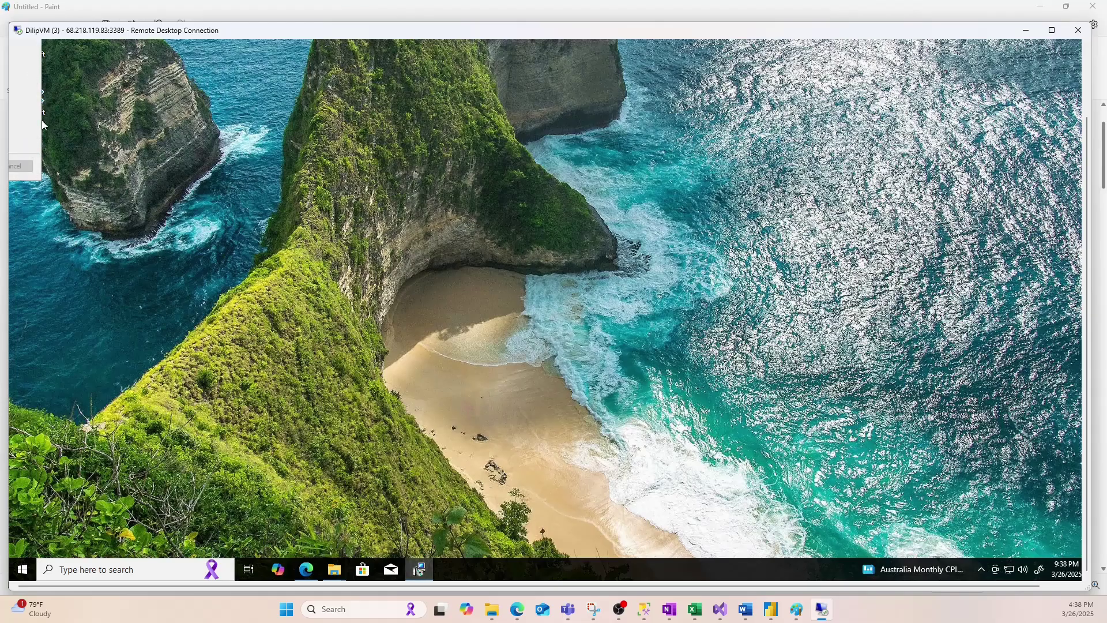
{"action": "mouse_move", "coordinate": [486, 31]}
{"action": "left_mouse_down"}
{"action": "mouse_move", "coordinate": [0, 130]}
{"action": "mouse_move", "coordinate": [41, 115]}
{"action": "mouse_move", "coordinate": [0, 122]}
{"action": "mouse_move", "coordinate": [472, 150]}
{"action": "mouse_move", "coordinate": [422, 59]}
{"action": "left_mouse_up"}
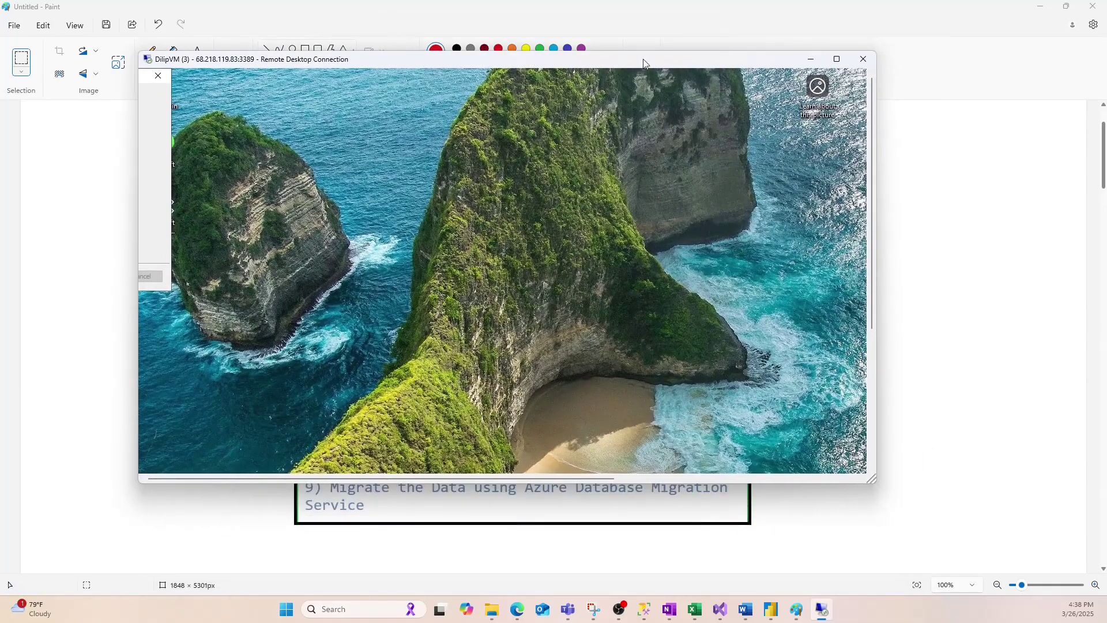
{"action": "left_click", "coordinate": [836, 60]}
{"action": "left_click", "coordinate": [411, 611]}
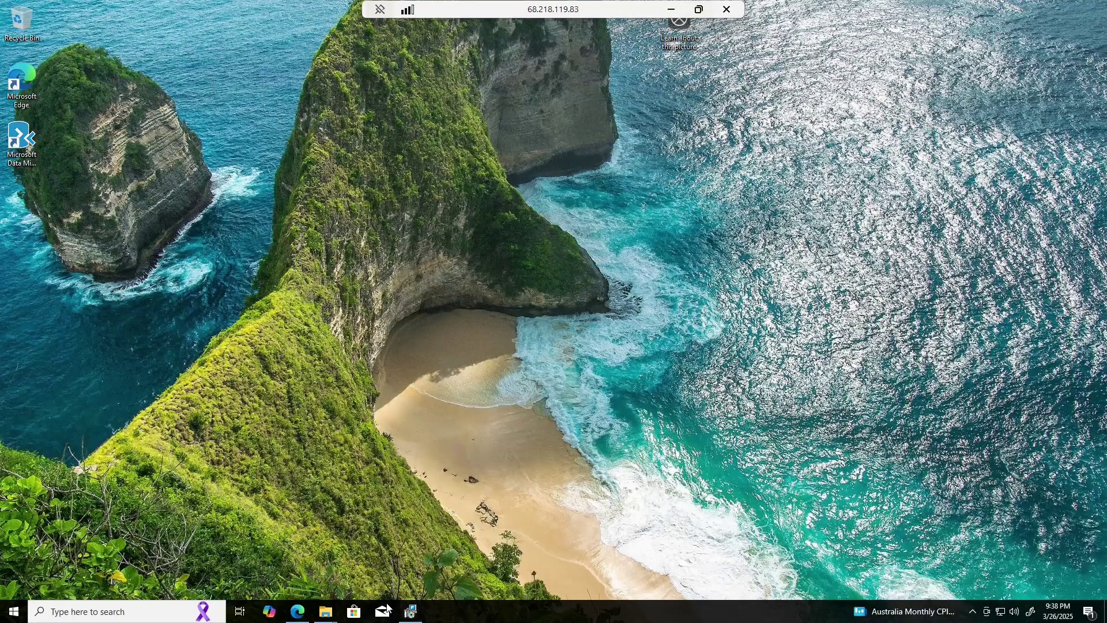
Copy authentication key 1 from the Azure portal, then hide the browser
{"action": "left_click", "coordinate": [411, 611]}
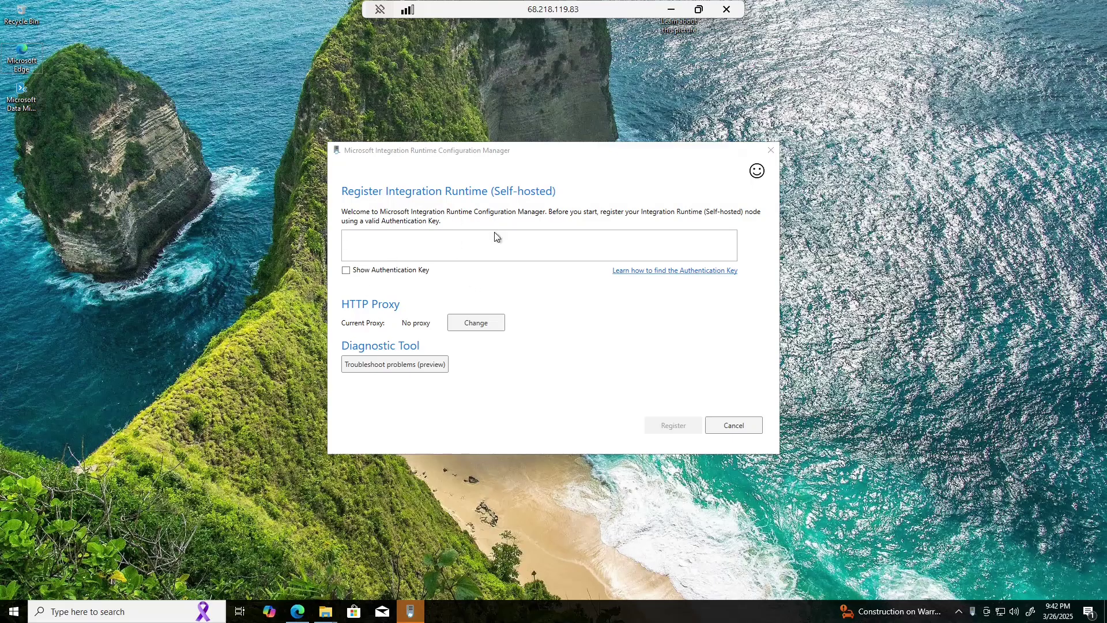
{"action": "left_click", "coordinate": [297, 612]}
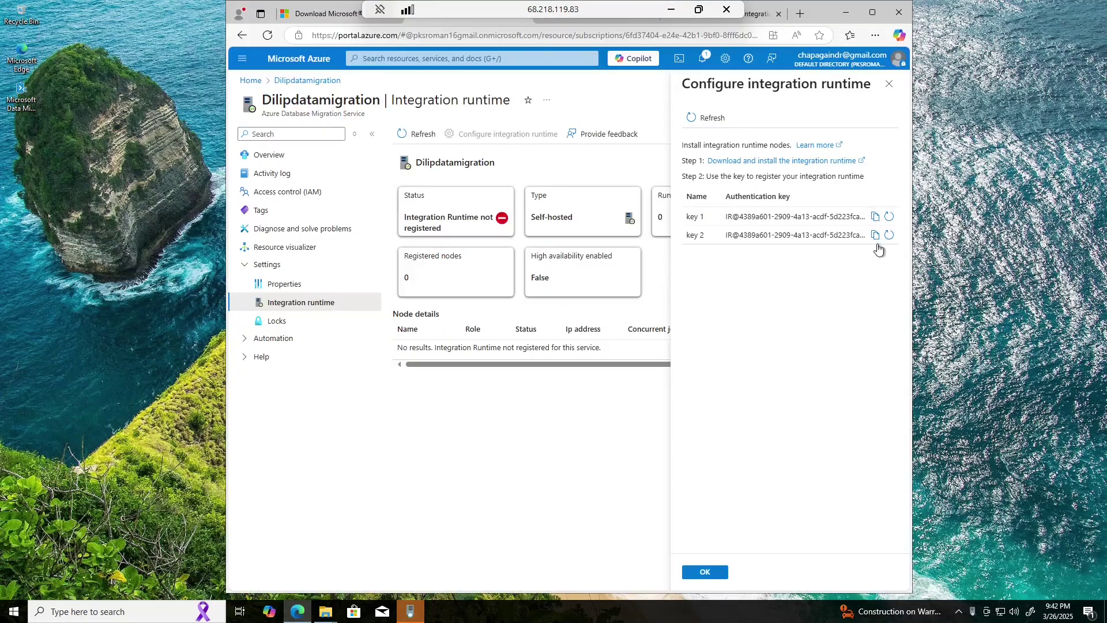
{"action": "left_click", "coordinate": [874, 218]}
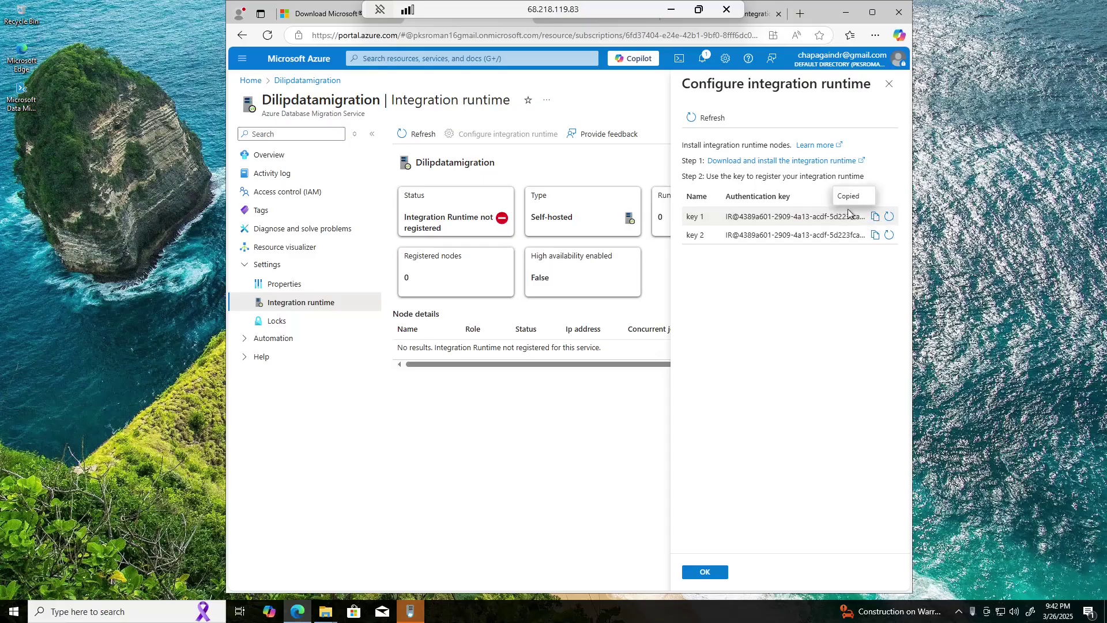
{"action": "left_click", "coordinate": [871, 12]}
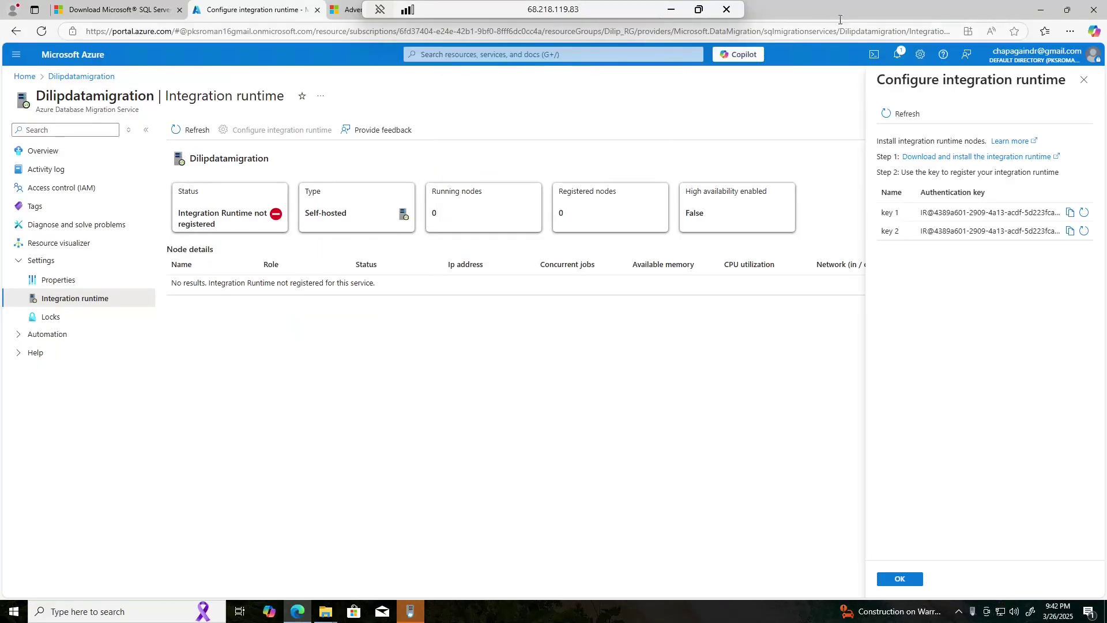
{"action": "left_click", "coordinate": [1037, 8]}
Paste the key into the Authentication Key box, show it, and Register
{"action": "left_click", "coordinate": [394, 248]}
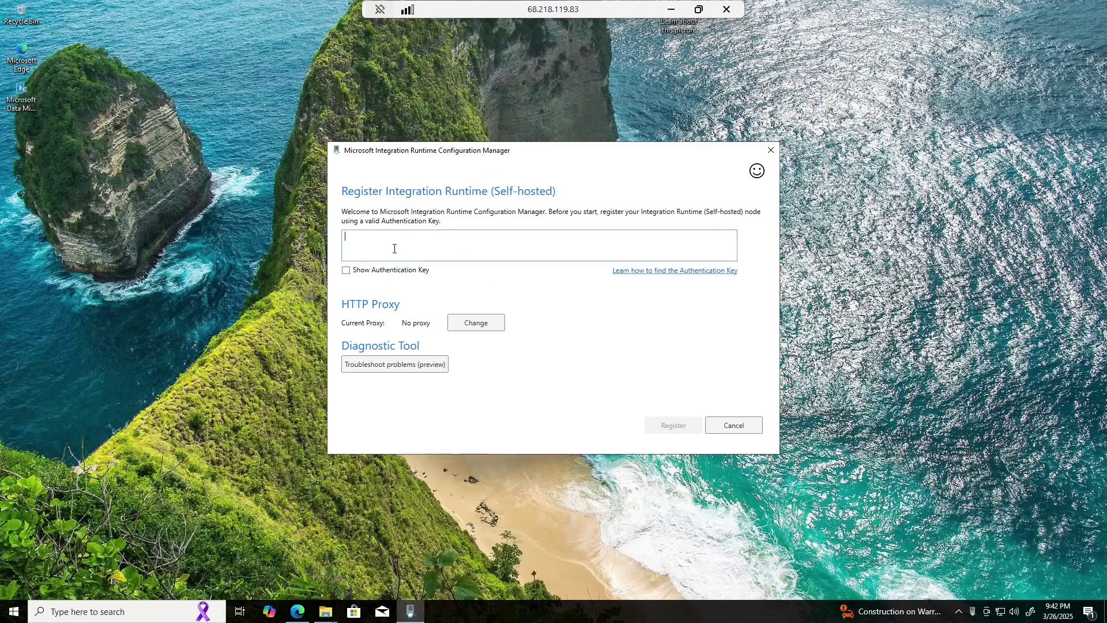
{"action": "key", "text": "ctrl+v"}
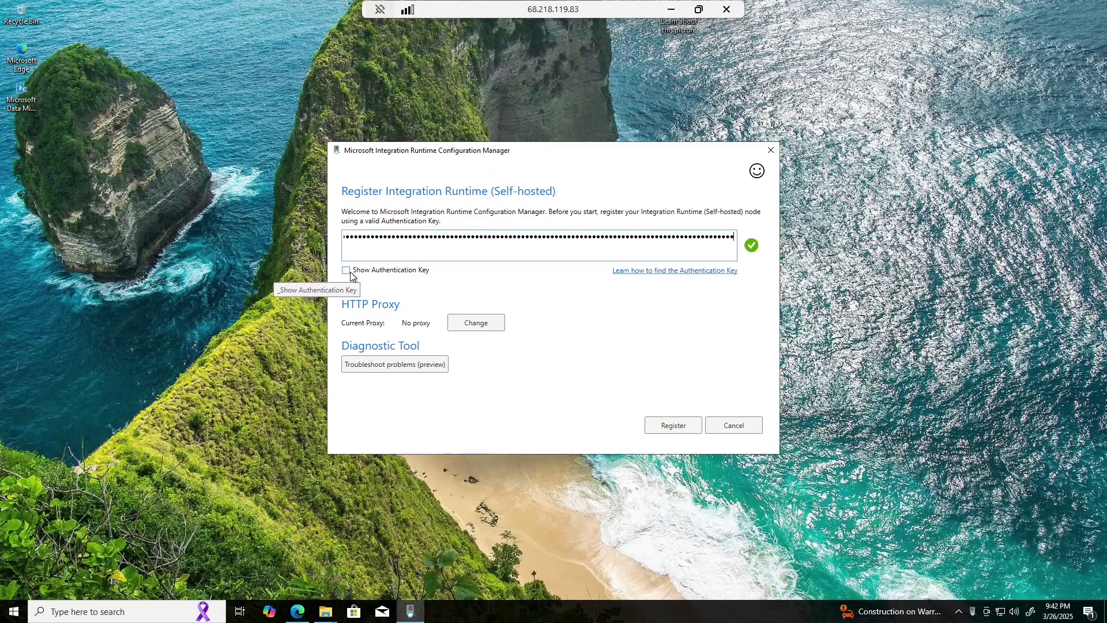
{"action": "left_click", "coordinate": [345, 269]}
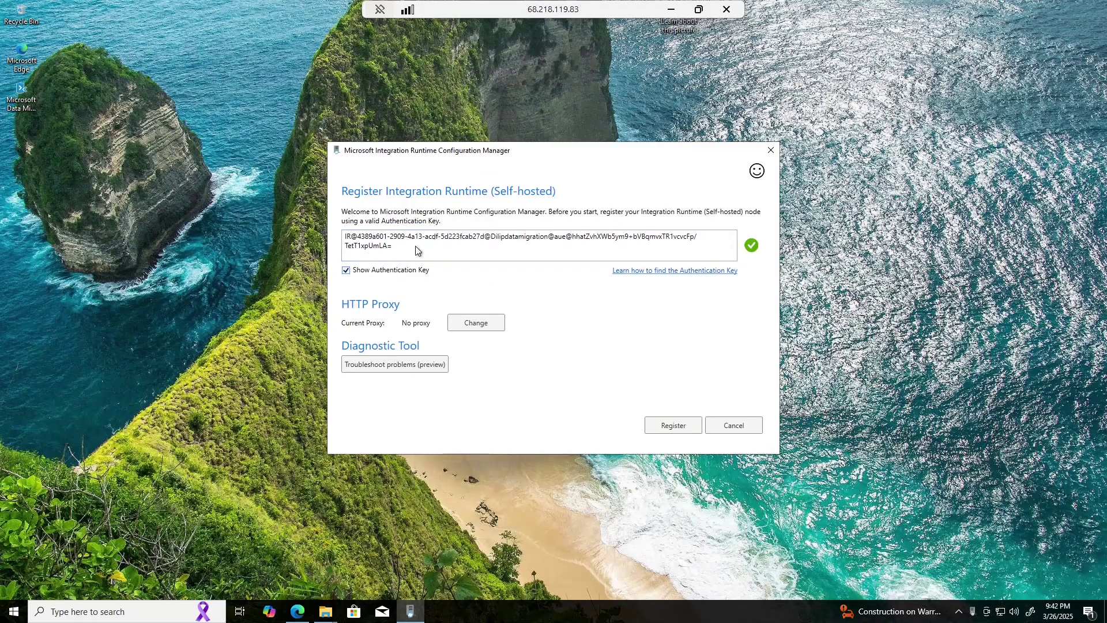
{"action": "left_click", "coordinate": [672, 426]}
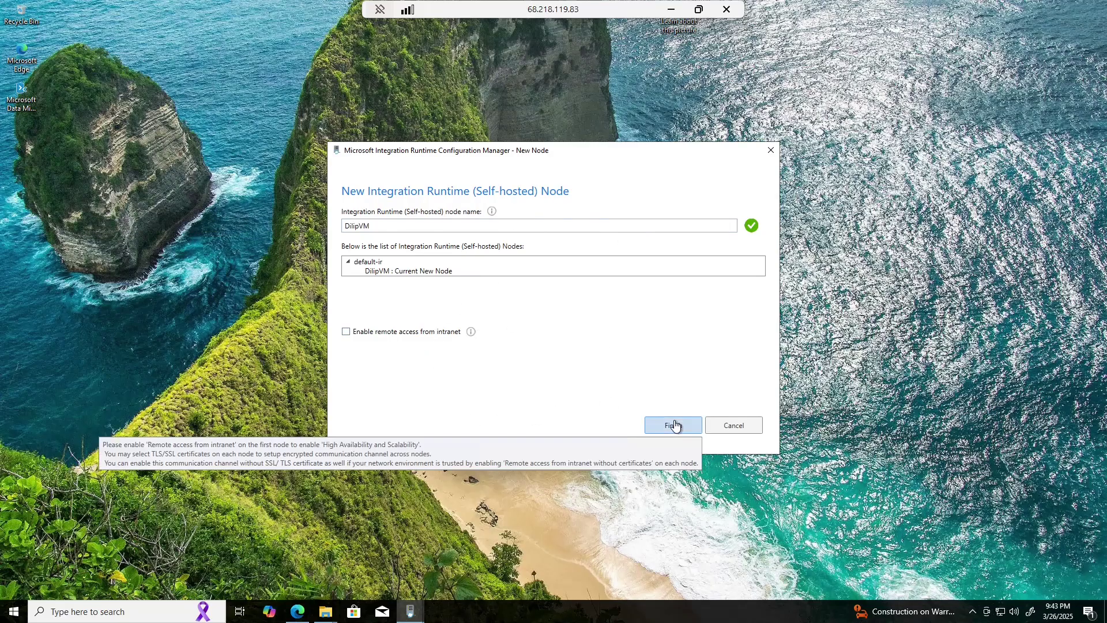
Finish adding the DilipVM node and close the Configuration Manager after successful registration
{"action": "left_click", "coordinate": [658, 424]}
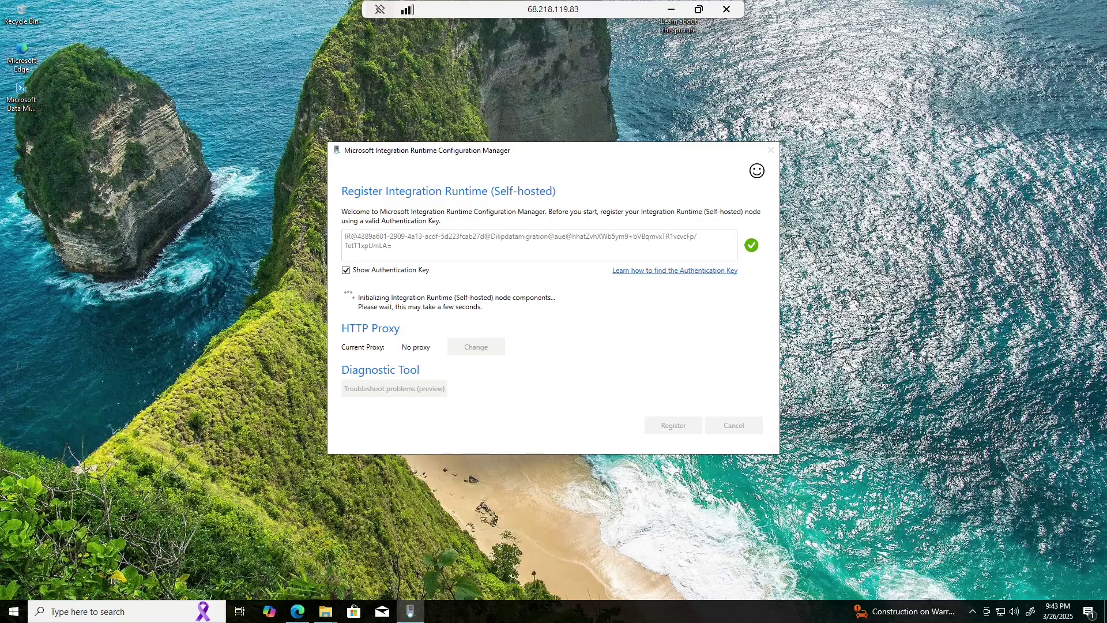
{"action": "left_click", "coordinate": [671, 9]}
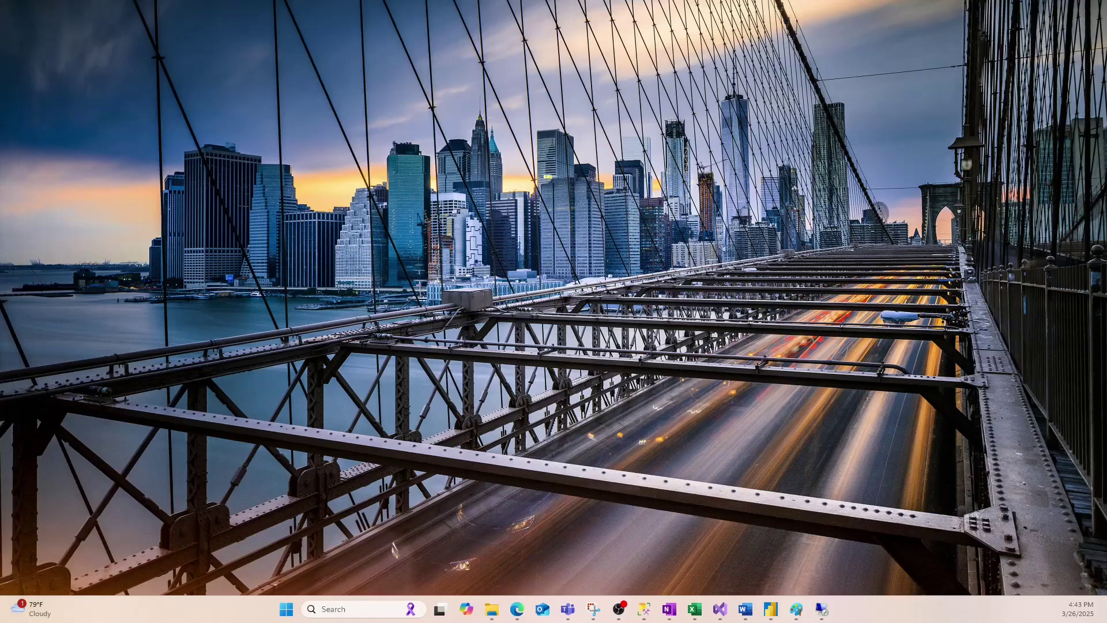
{"action": "key", "text": "alt+Tab"}
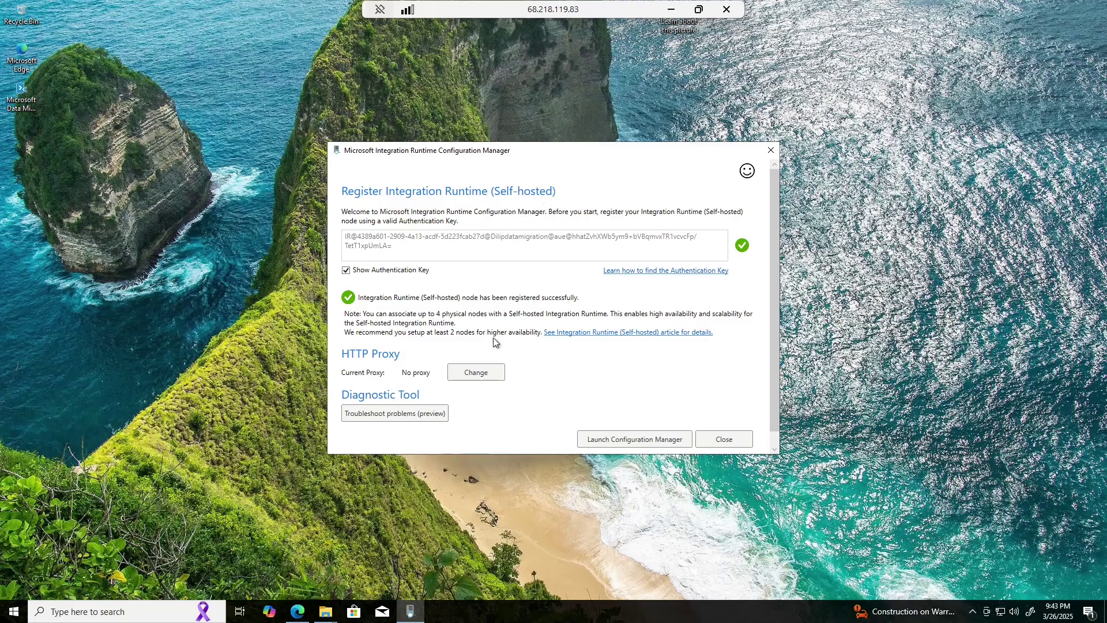
{"action": "left_click", "coordinate": [714, 437]}
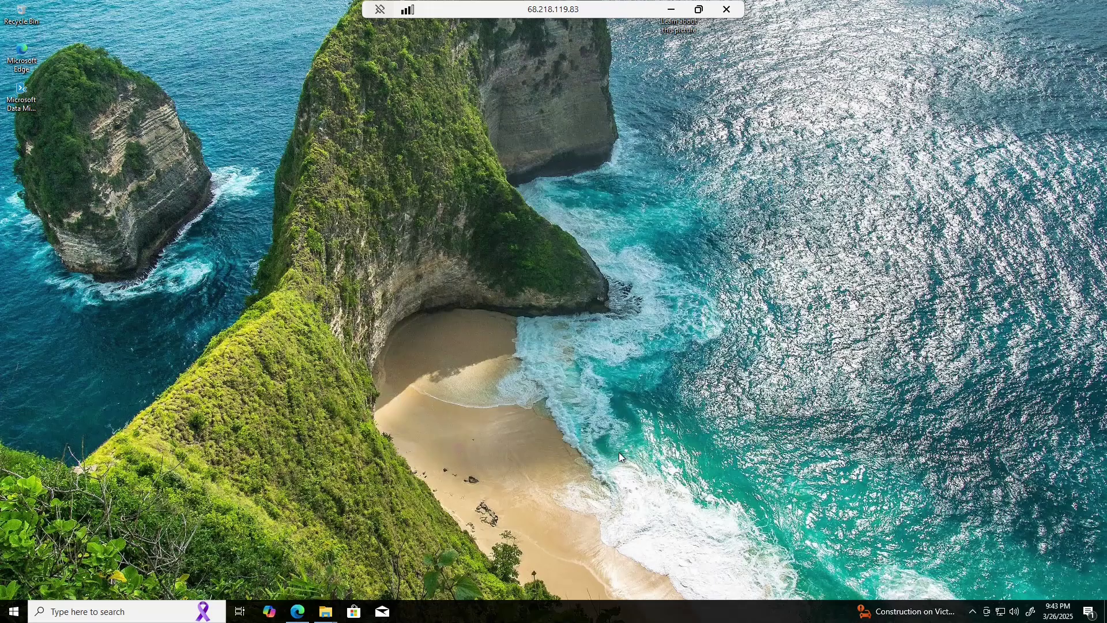
{"action": "left_click", "coordinate": [670, 10]}
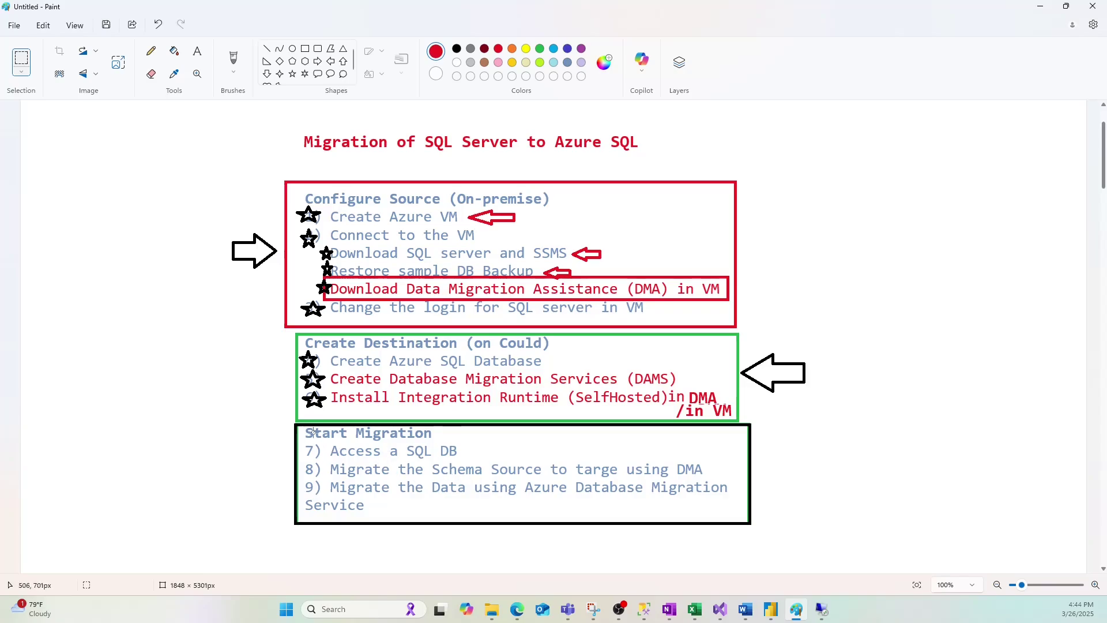
{"action": "left_click", "coordinate": [305, 49]}
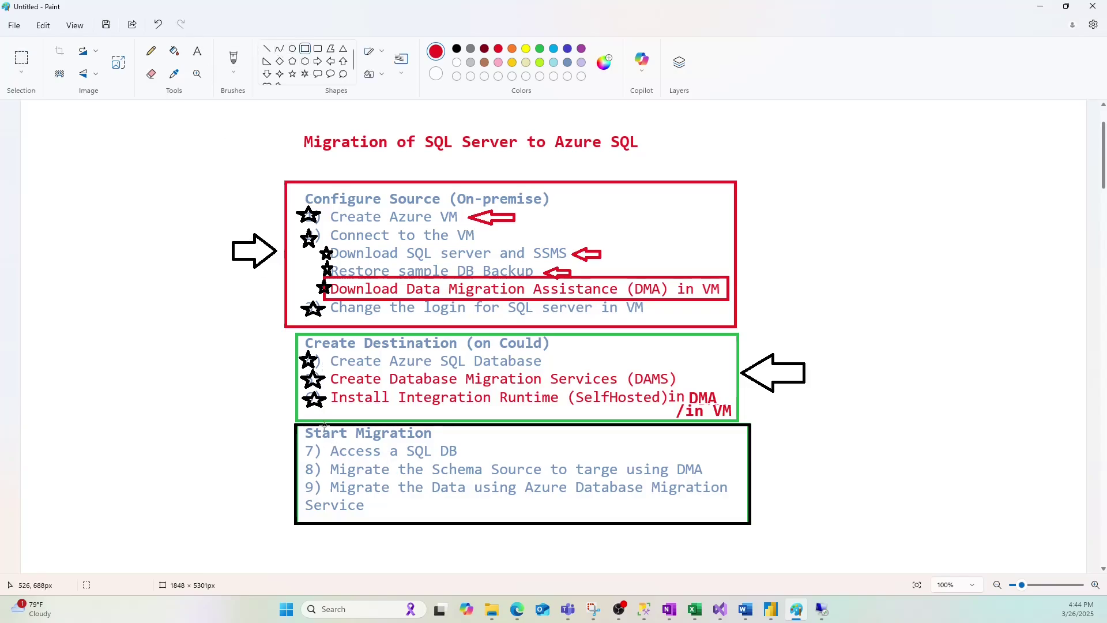
{"action": "mouse_move", "coordinate": [322, 441]}
{"action": "left_mouse_down"}
{"action": "mouse_move", "coordinate": [545, 477]}
{"action": "mouse_move", "coordinate": [709, 477]}
{"action": "left_mouse_up"}
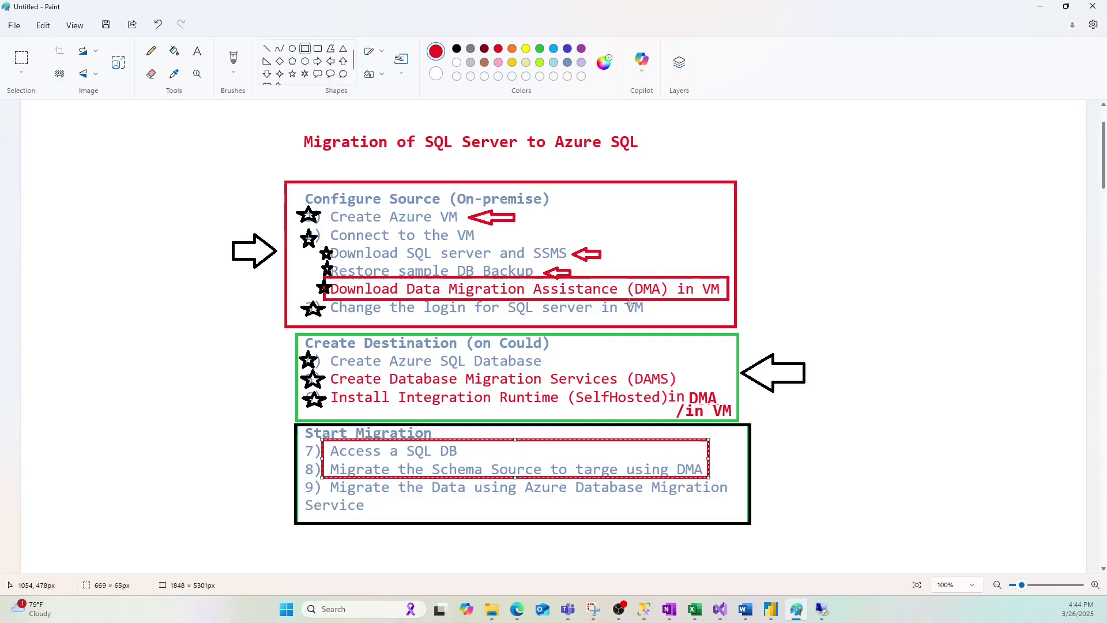
{"action": "key", "text": "ctrl+z"}
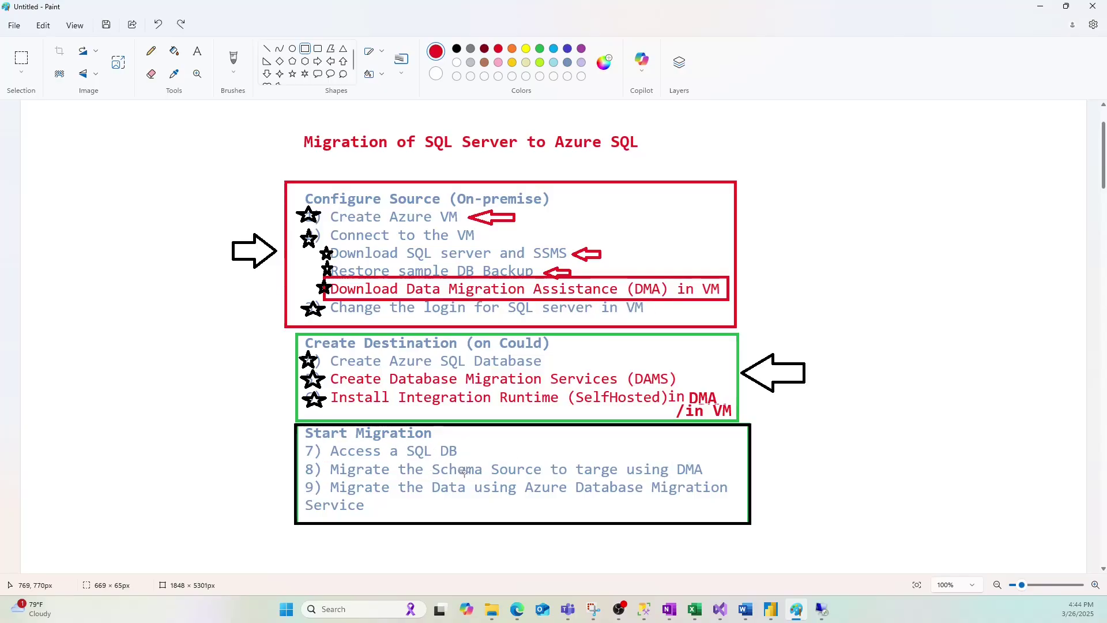
{"action": "left_click", "coordinate": [821, 610]}
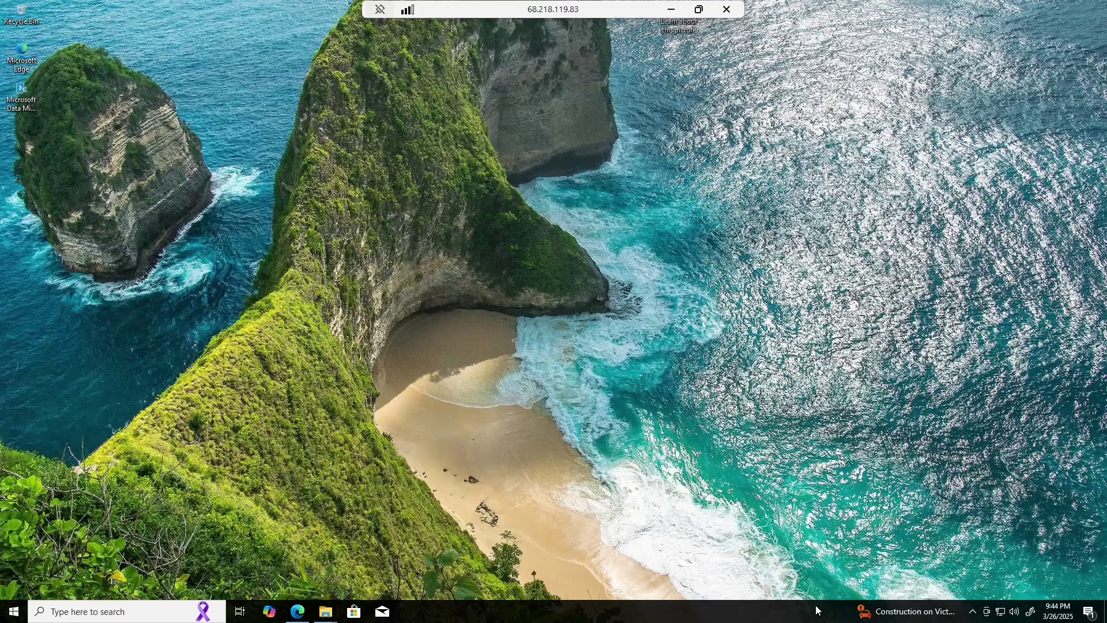
Launch Data Migration Assistant through a 'dma' taskbar search
{"action": "left_click", "coordinate": [153, 609]}
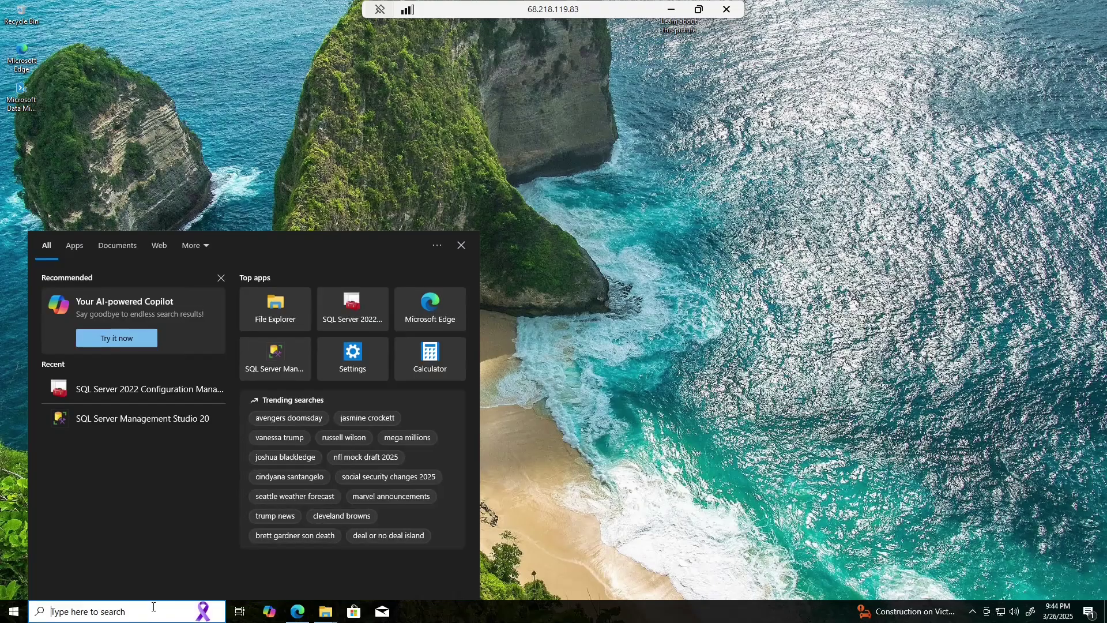
{"action": "type", "text": "dma"}
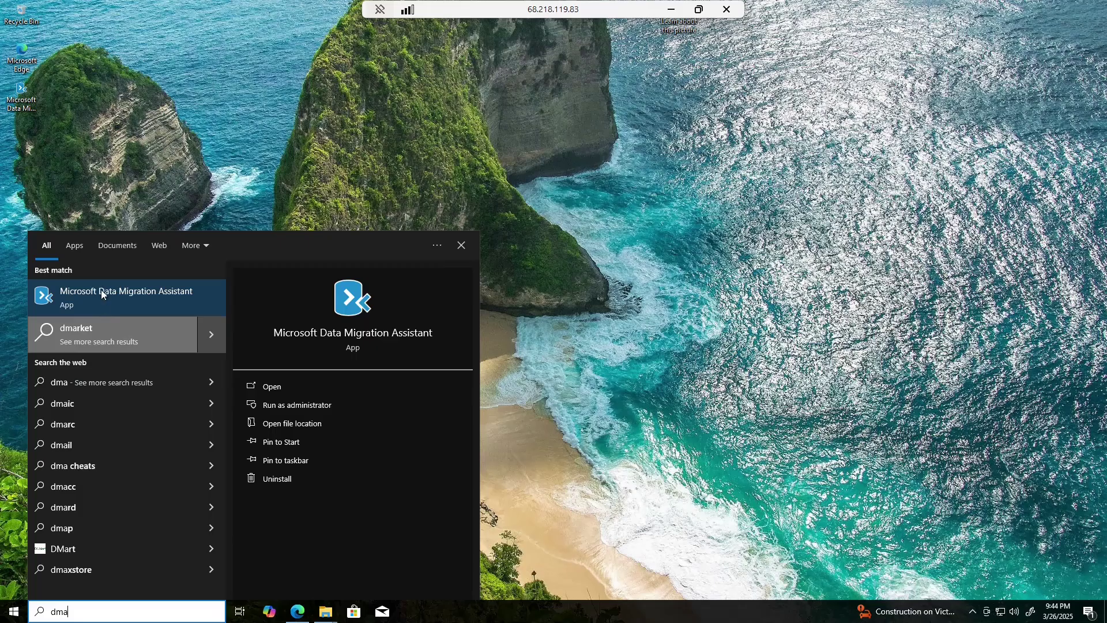
{"action": "left_click", "coordinate": [104, 291]}
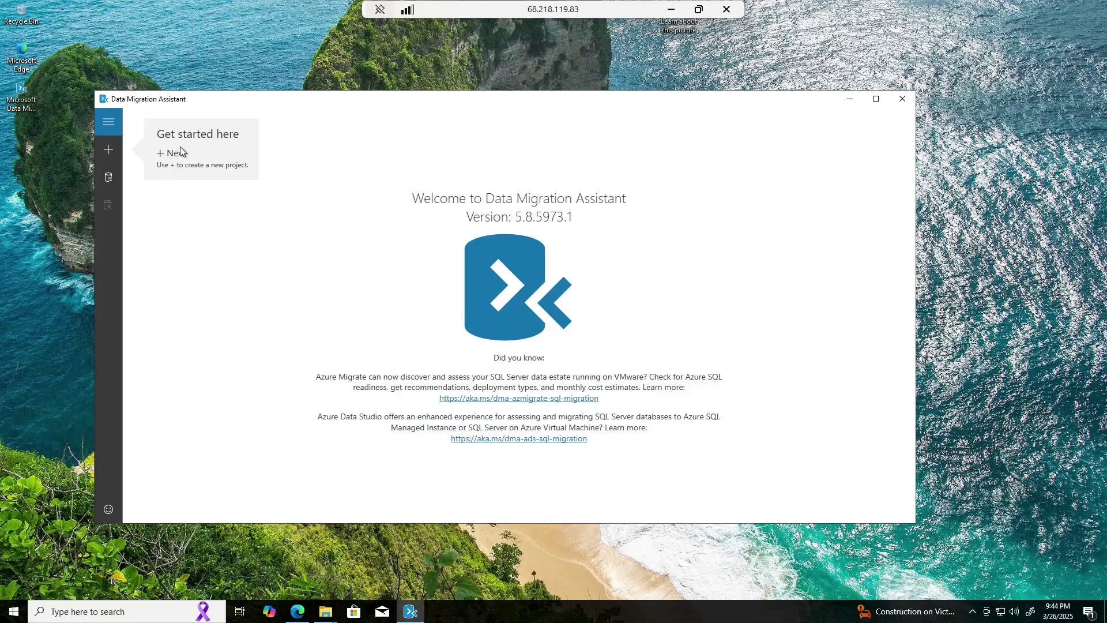
Create the DemoMigration assessment project from SQL Server to Azure SQL Database
{"action": "left_click", "coordinate": [108, 151]}
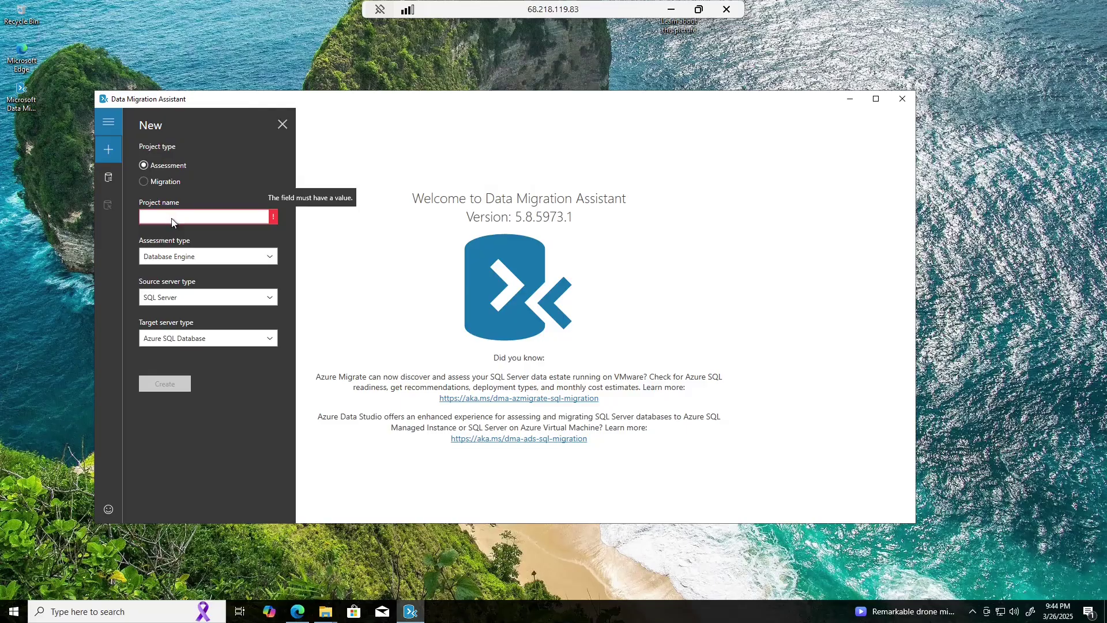
{"action": "type", "text": "DemoMigration"}
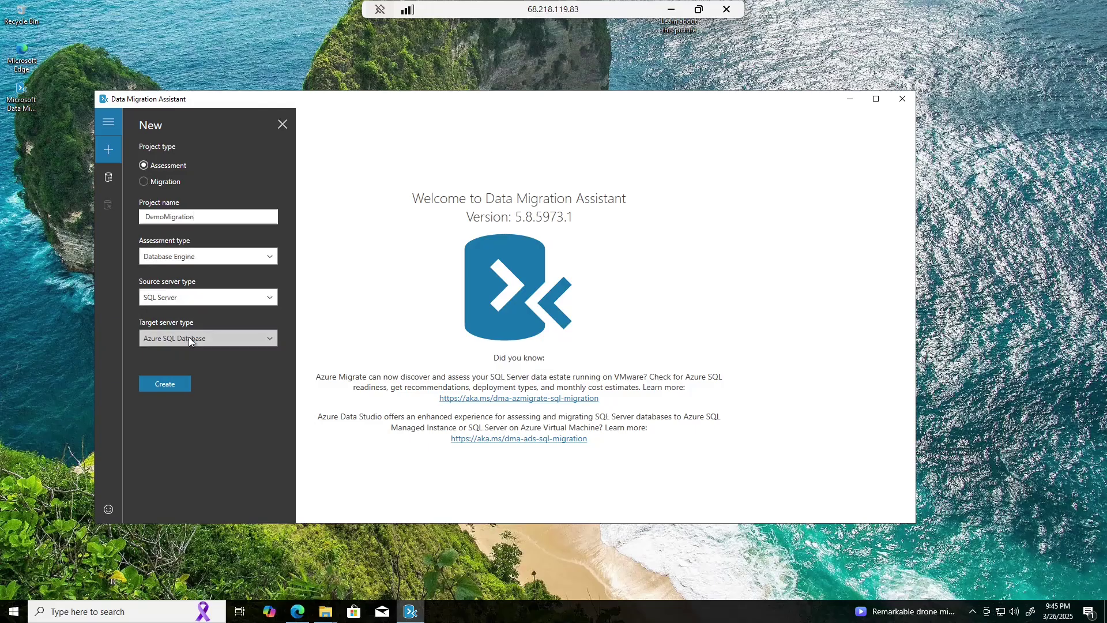
{"action": "left_click", "coordinate": [170, 383]}
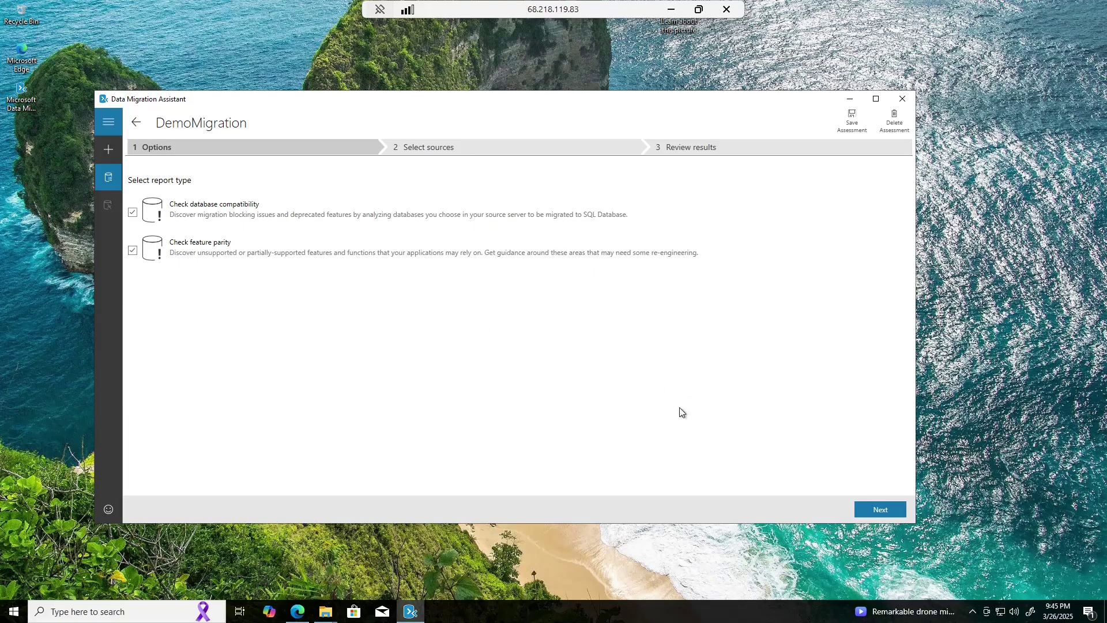
Advance DemoMigration to Select sources, then launch SSMS via an 'ssms' taskbar search
{"action": "left_click", "coordinate": [880, 509]}
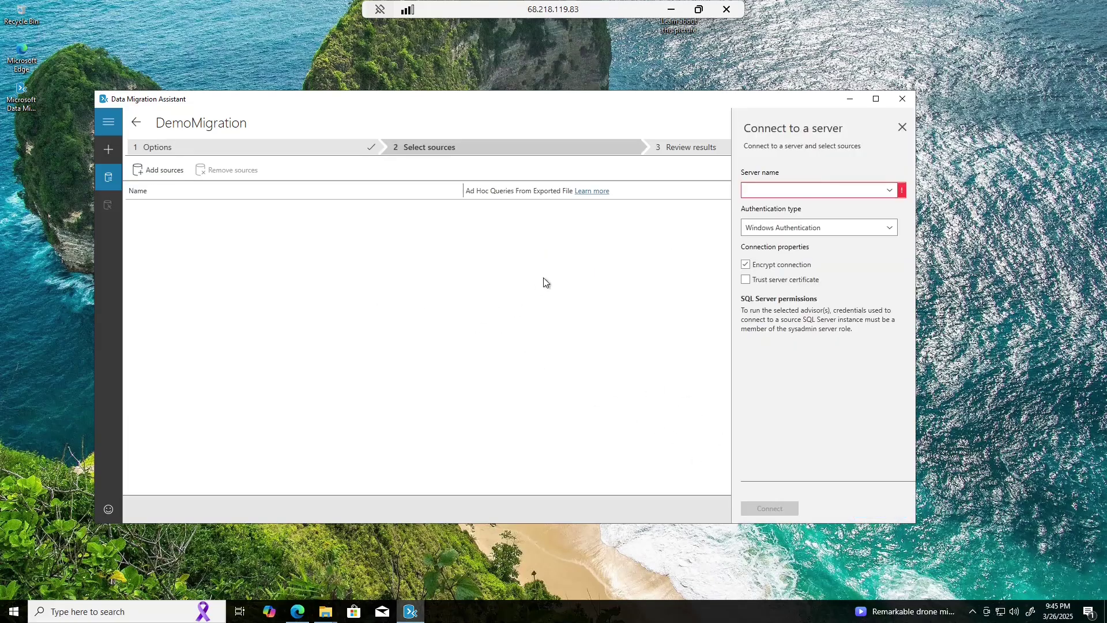
{"action": "left_click", "coordinate": [797, 190]}
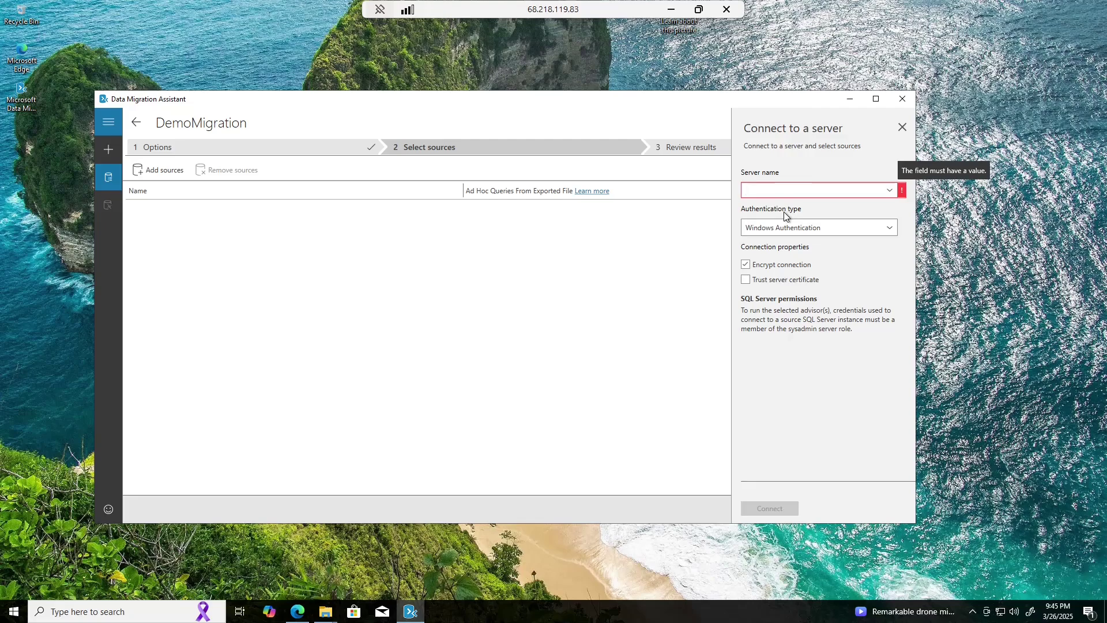
{"action": "left_click", "coordinate": [155, 612]}
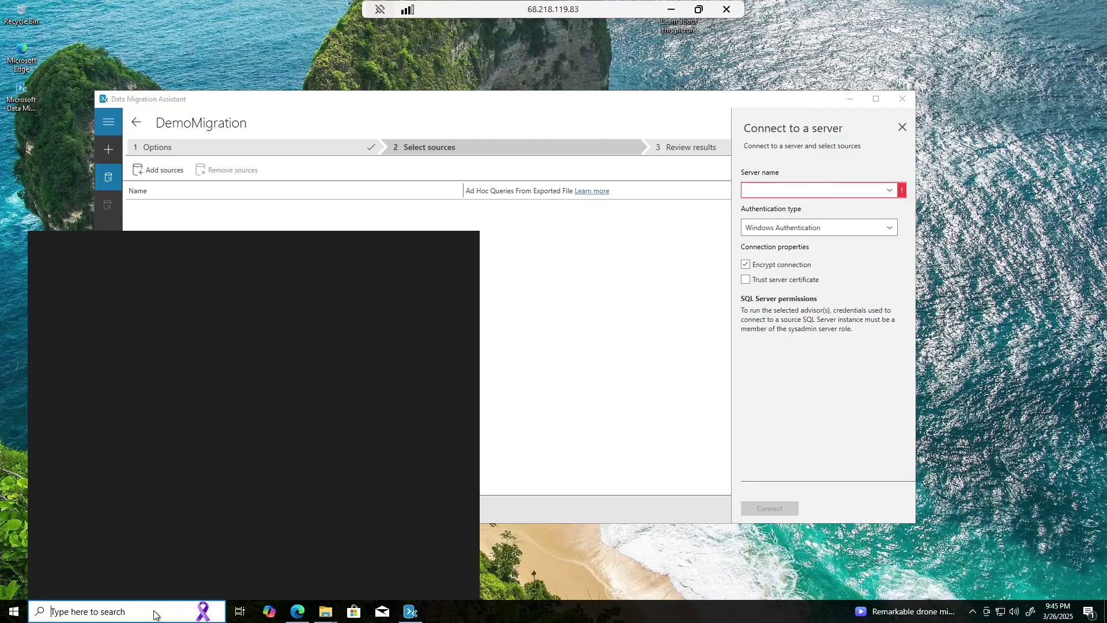
{"action": "type", "text": "ssms"}
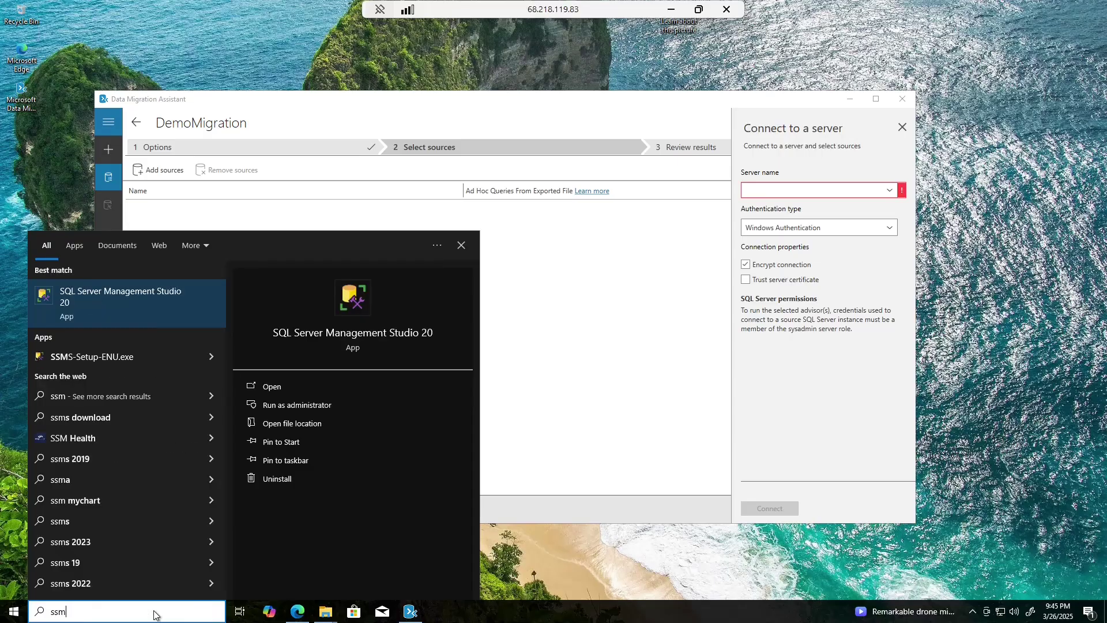
{"action": "key", "text": "Escape"}
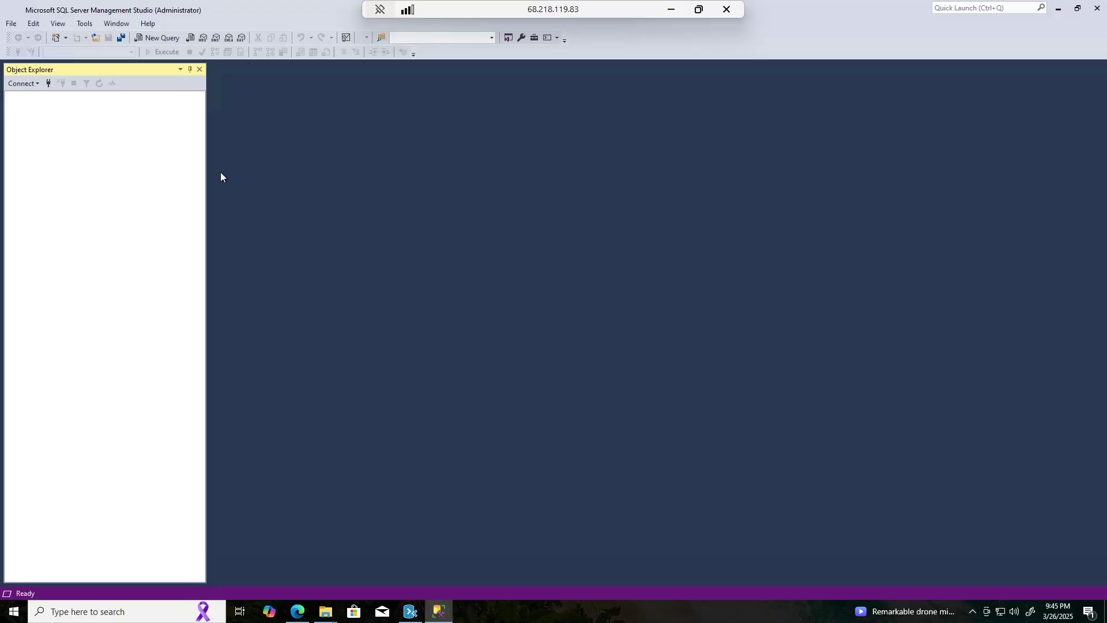
Copy the local SQLEXPRESS server name and paste it into a new Notepad note
{"action": "left_click", "coordinate": [585, 266]}
{"action": "left_click_drag", "start_coordinate": [585, 265], "coordinate": [512, 263]}
{"action": "key", "text": "ctrl+c"}
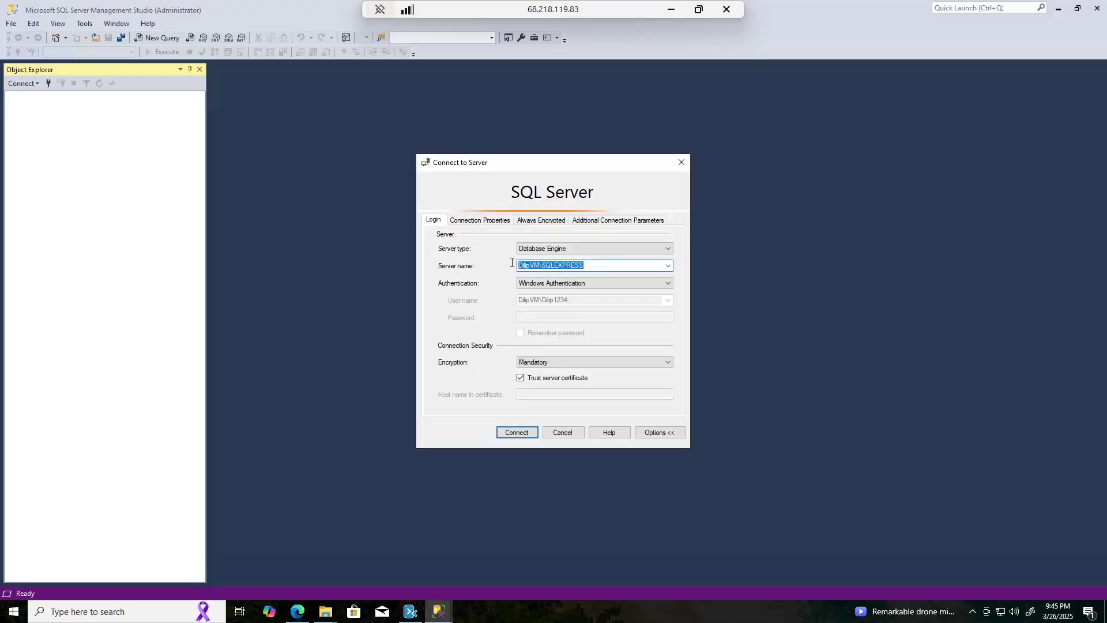
{"action": "left_click", "coordinate": [145, 611]}
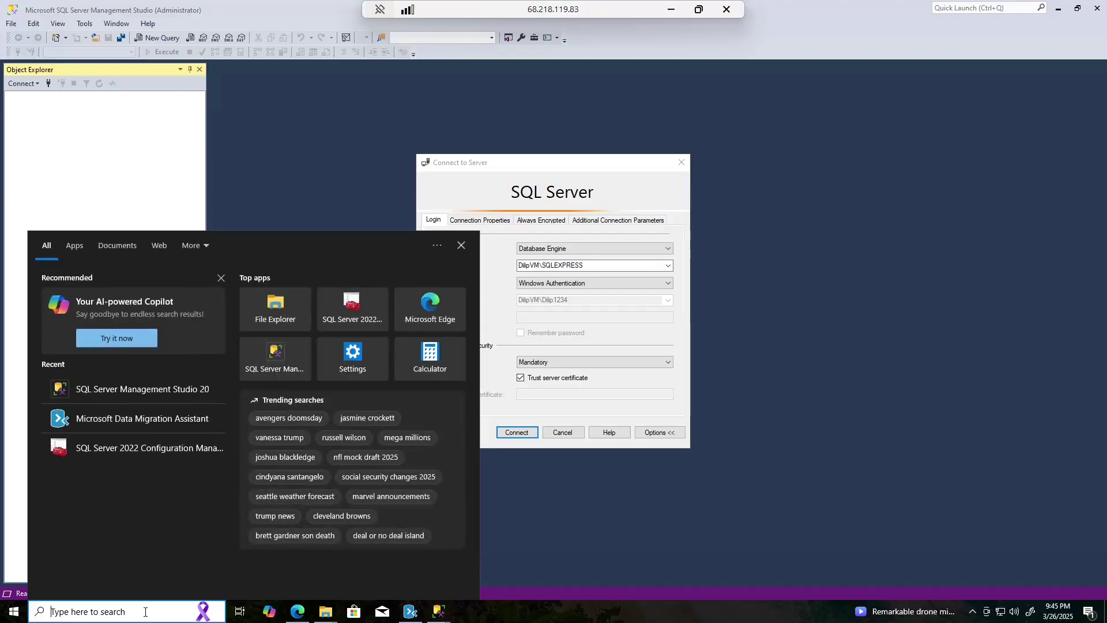
{"action": "type", "text": "notepad"}
{"action": "key", "text": "Return"}
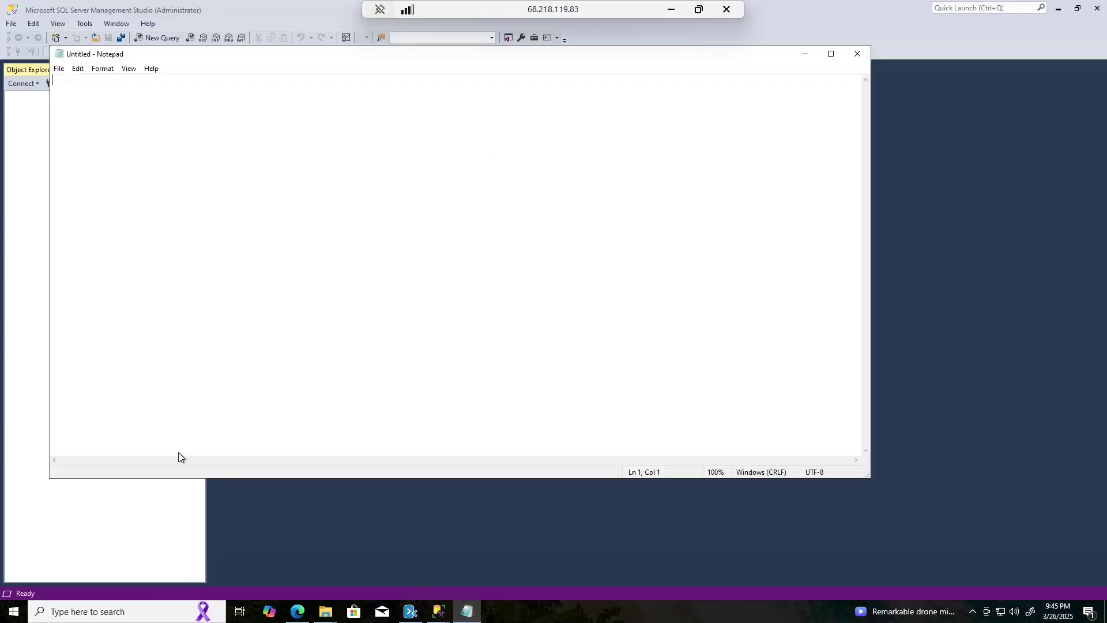
{"action": "key", "text": "Return"}
{"action": "key", "text": "Return"}
{"action": "key", "text": "ctrl+v"}
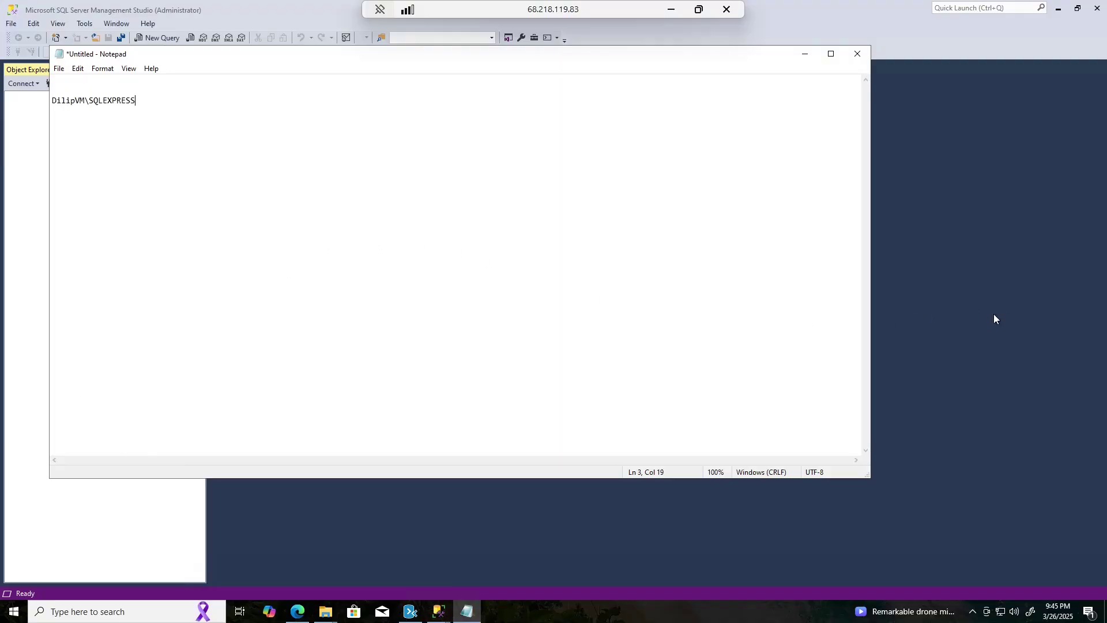
Add a further value to the note, then connect SSMS to the local SQLEXPRESS instance
{"action": "left_click", "coordinate": [961, 313]}
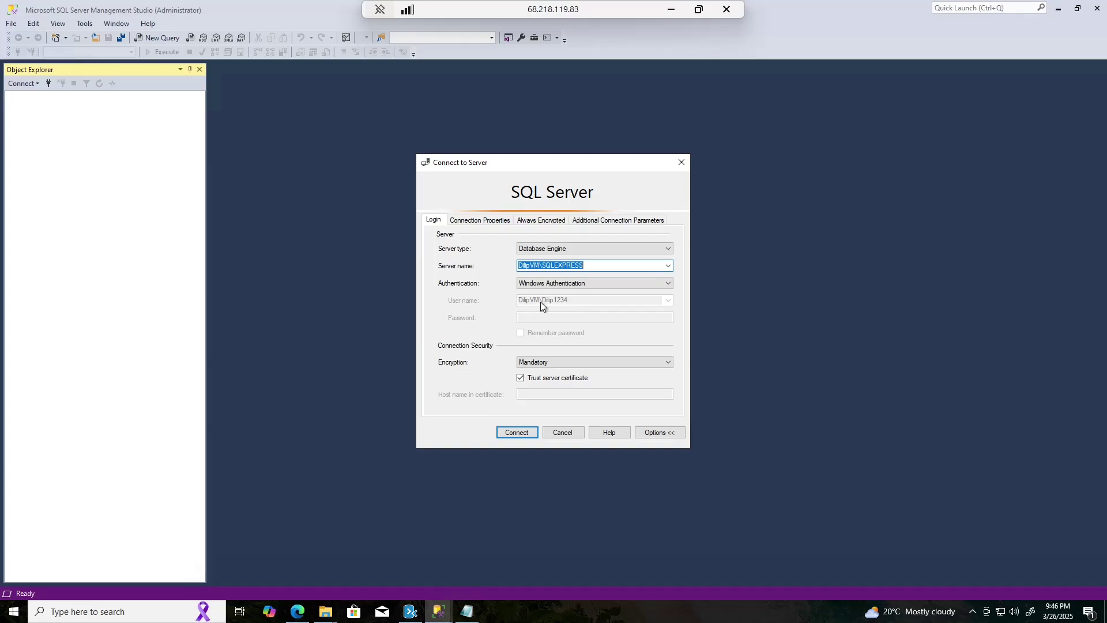
{"action": "left_click", "coordinate": [177, 231]}
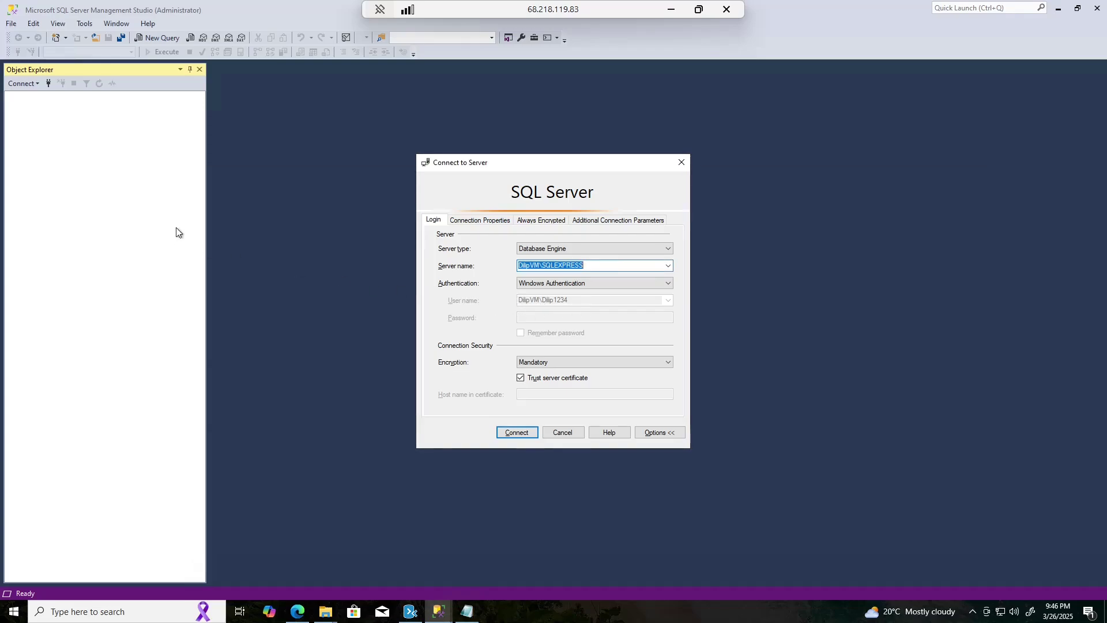
{"action": "left_click", "coordinate": [467, 611]}
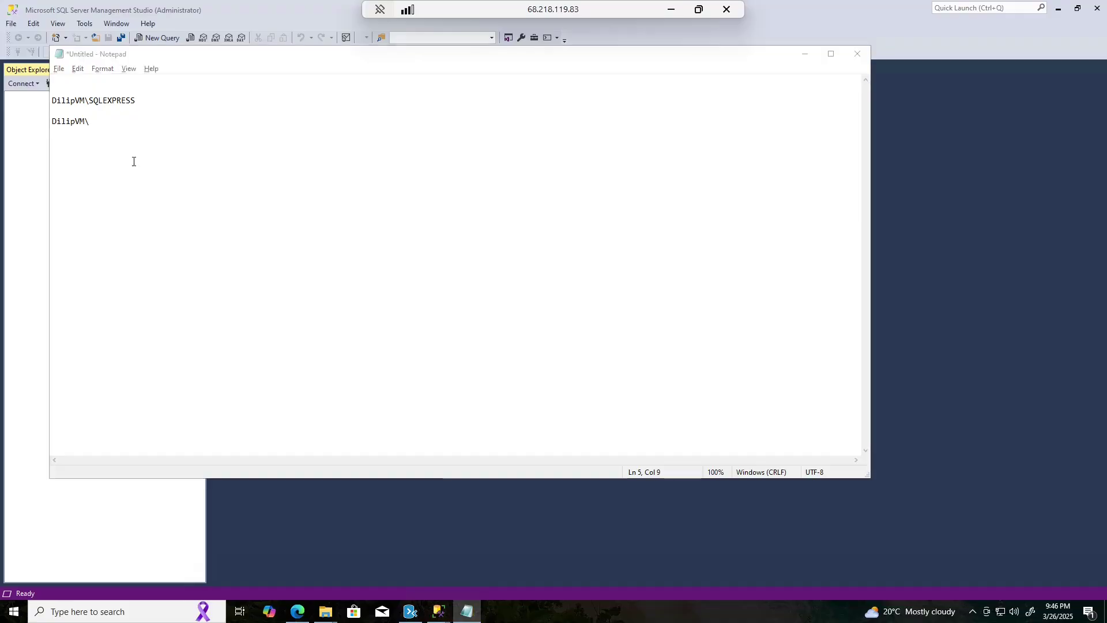
{"action": "key", "text": "alt+Tab"}
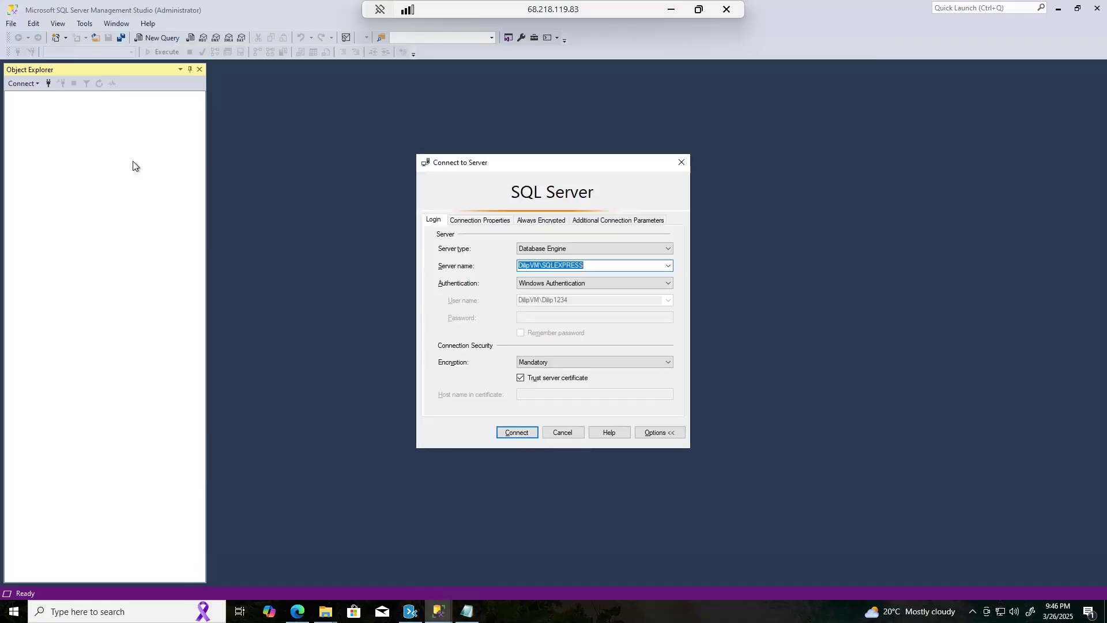
{"action": "key", "text": "alt+Tab"}
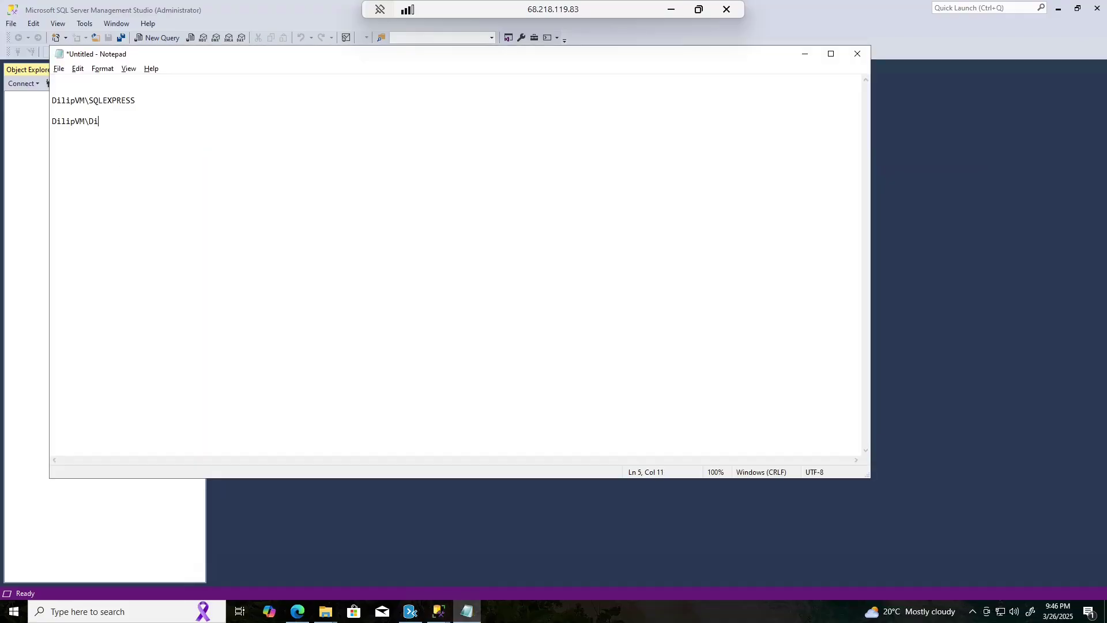
{"action": "left_click", "coordinate": [946, 329]}
{"action": "left_click", "coordinate": [522, 439]}
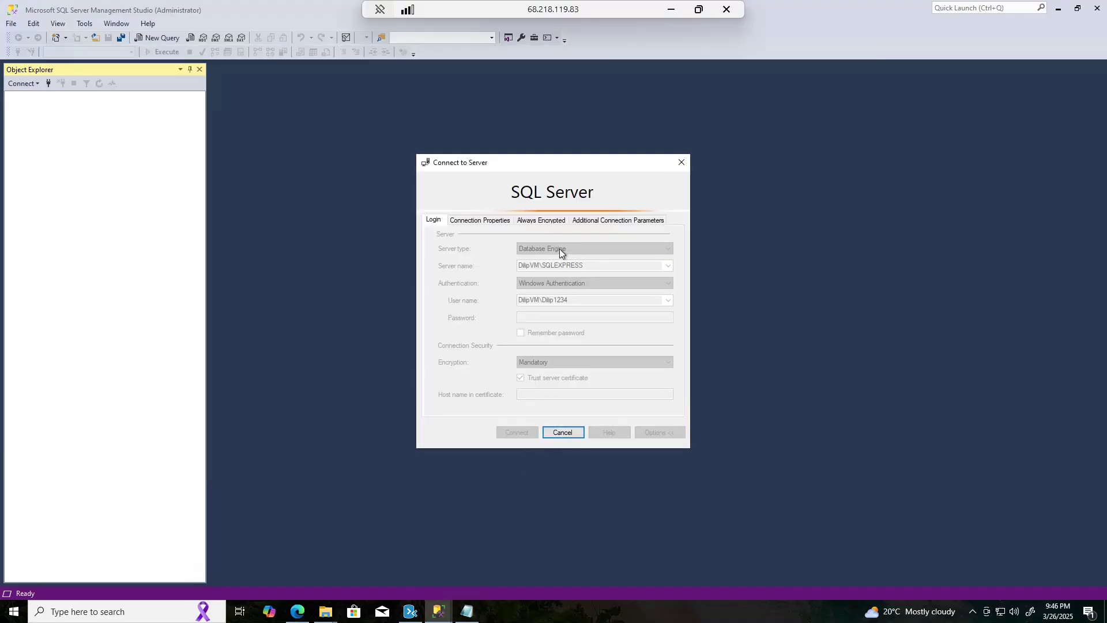
{"action": "left_click", "coordinate": [410, 611]}
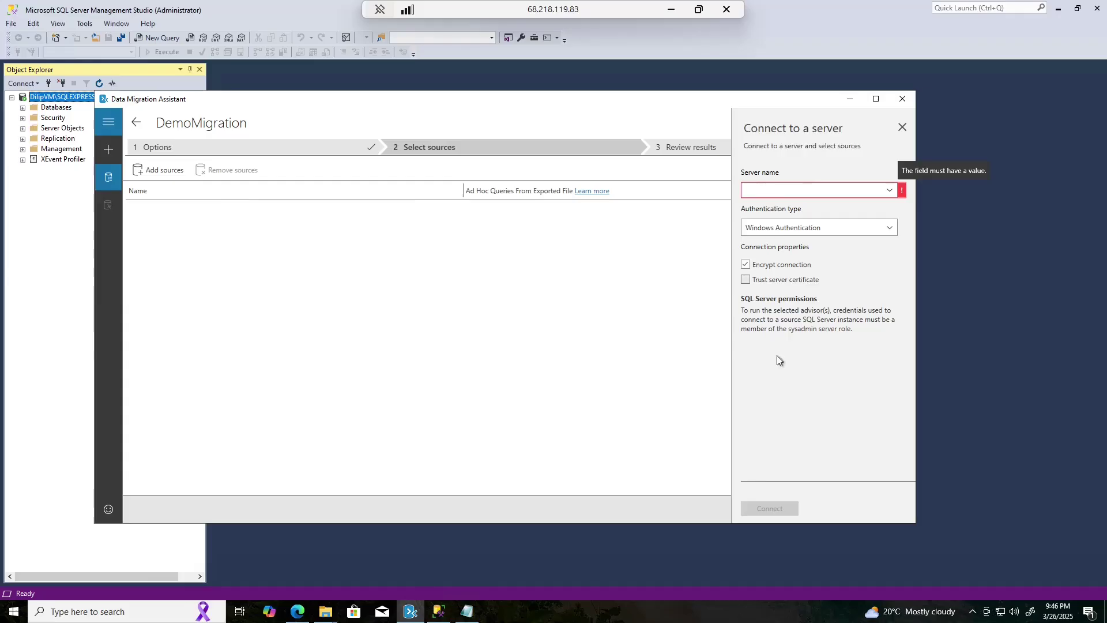
Connect to SQLEXPRESS with a trusted certificate, add AdventureWorksLT2017, and run the assessment
{"action": "left_click", "coordinate": [773, 193]}
{"action": "key", "text": "ctrl+v"}
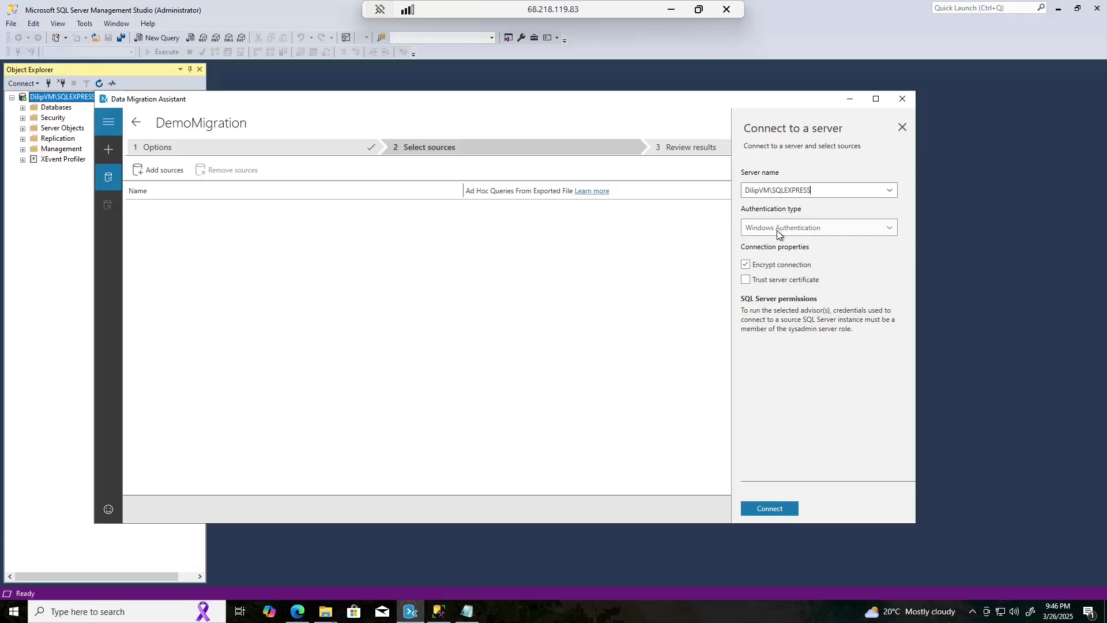
{"action": "left_click", "coordinate": [746, 280]}
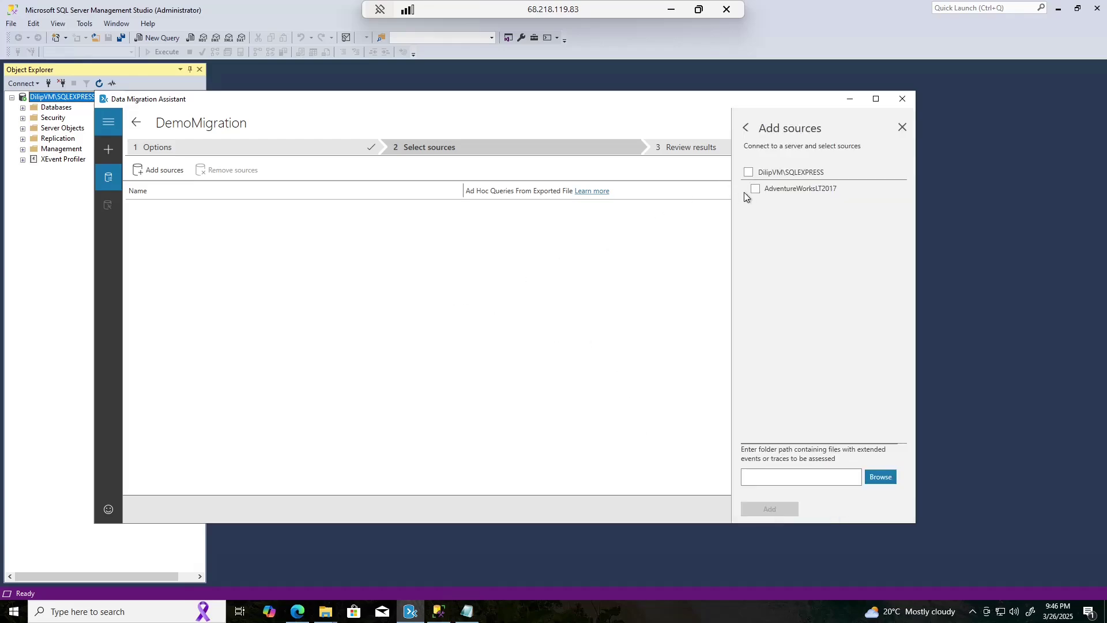
{"action": "left_click", "coordinate": [755, 189]}
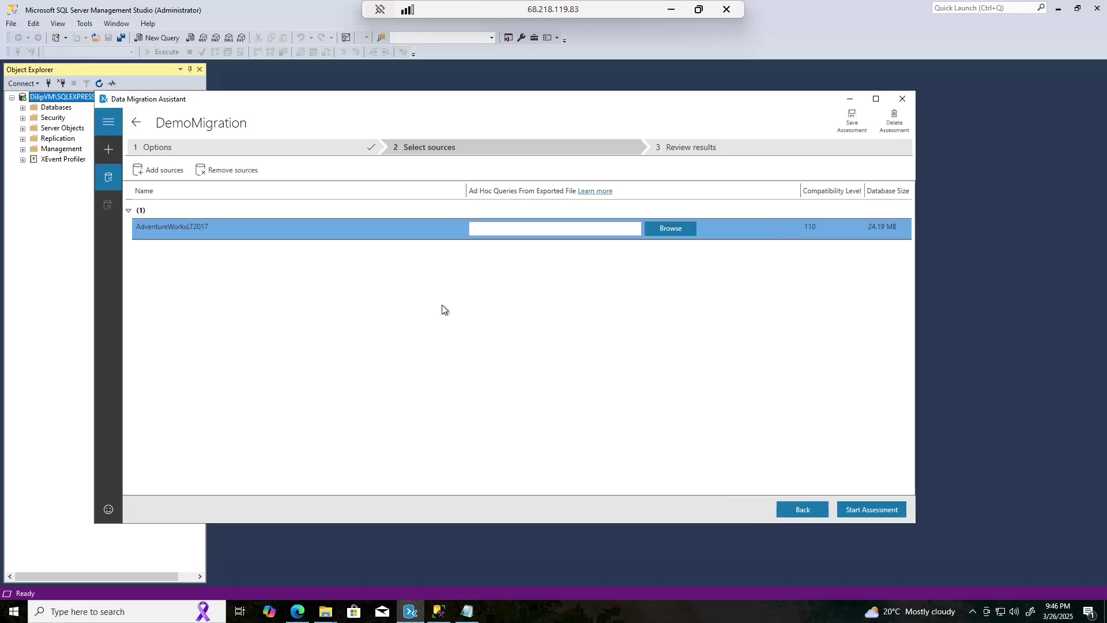
{"action": "left_click", "coordinate": [865, 510]}
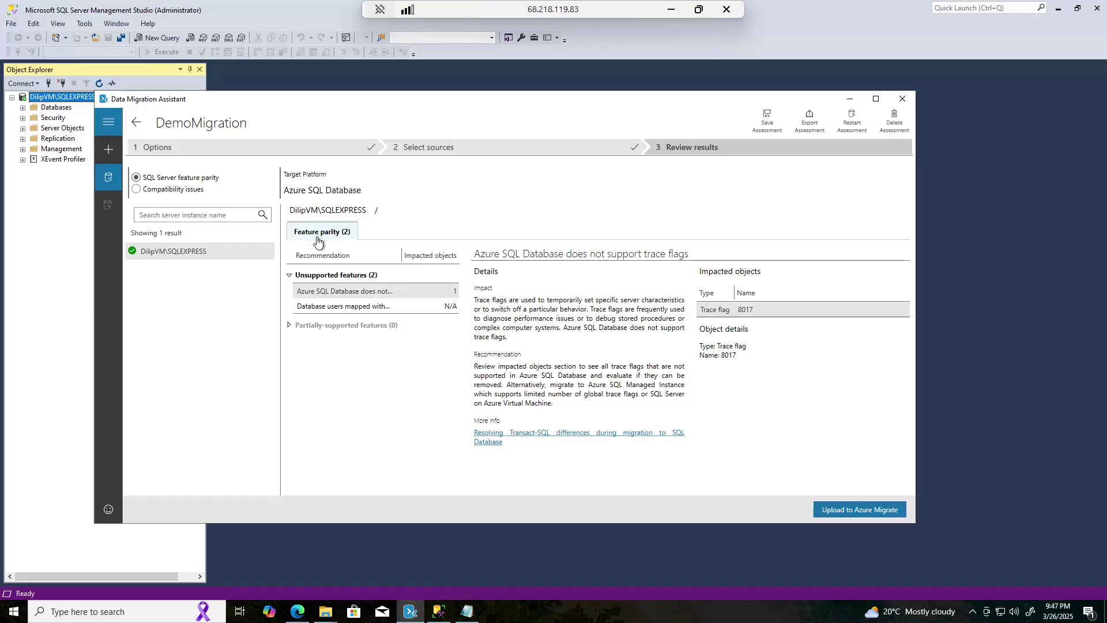
Review trace flag 8017 and Windows-user issues, confirm compatibility levels 110–160 are clean, then start a new project
{"action": "left_click", "coordinate": [330, 295]}
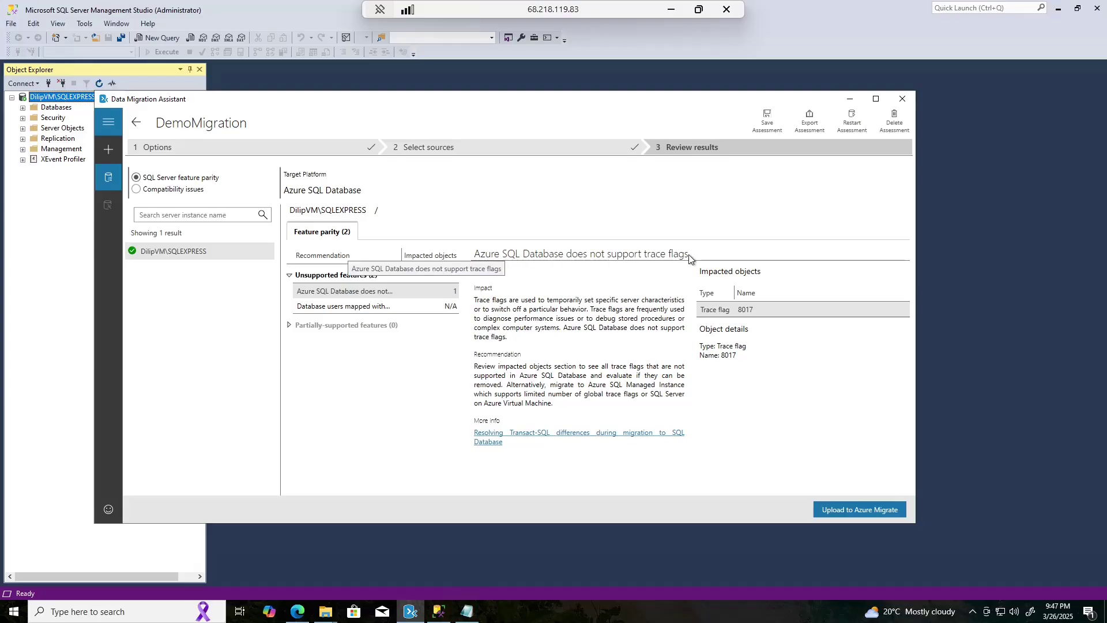
{"action": "left_click", "coordinate": [364, 307]}
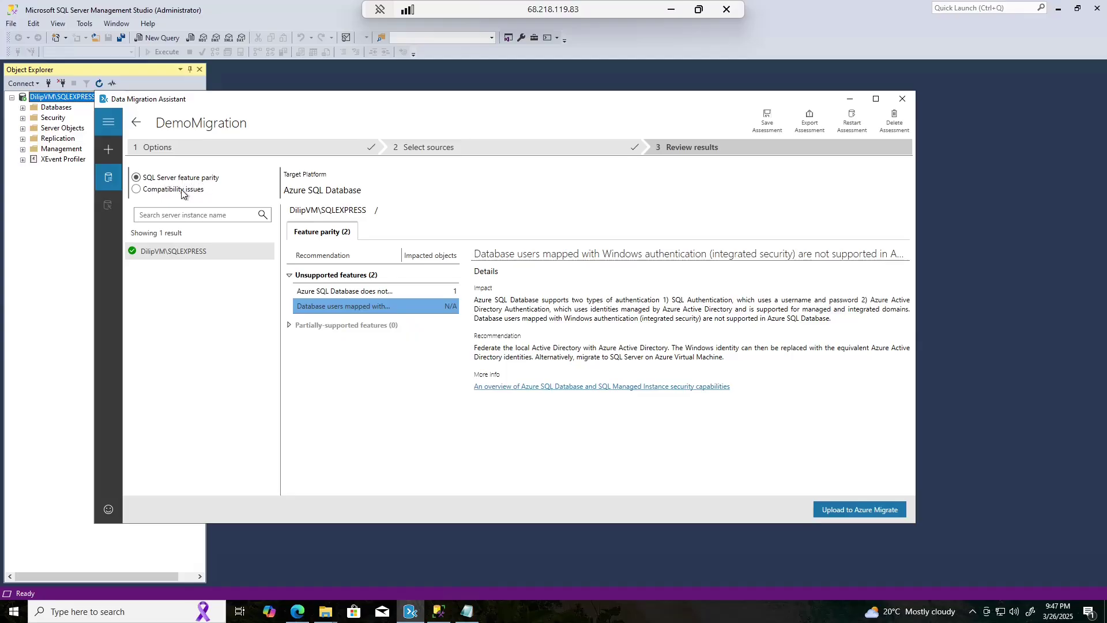
{"action": "left_click", "coordinate": [168, 190]}
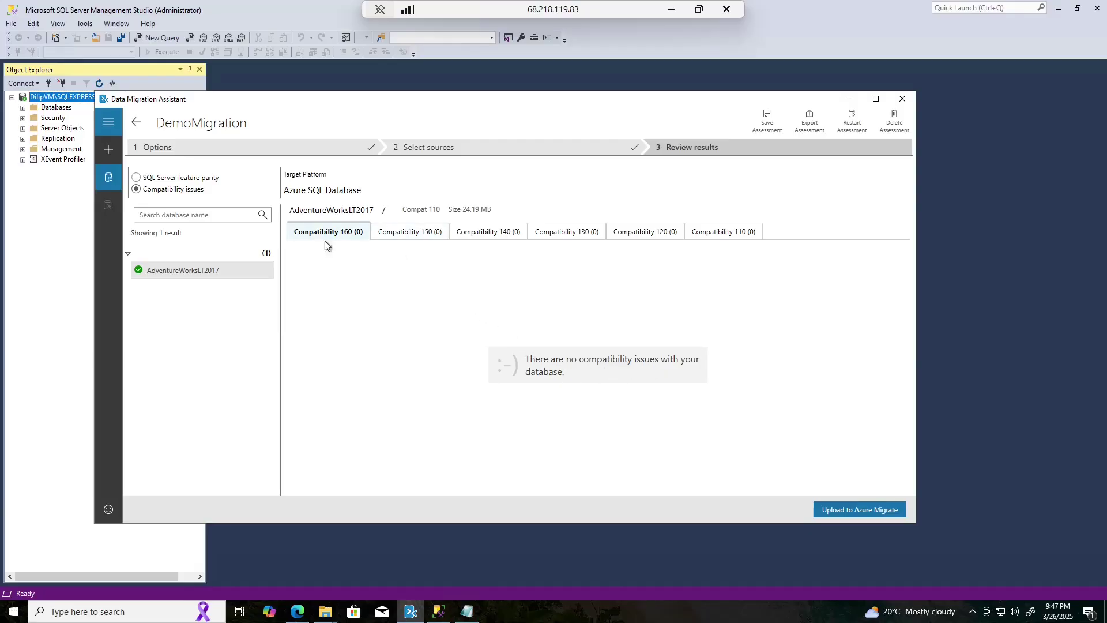
{"action": "left_click", "coordinate": [417, 236]}
{"action": "left_click", "coordinate": [487, 236]}
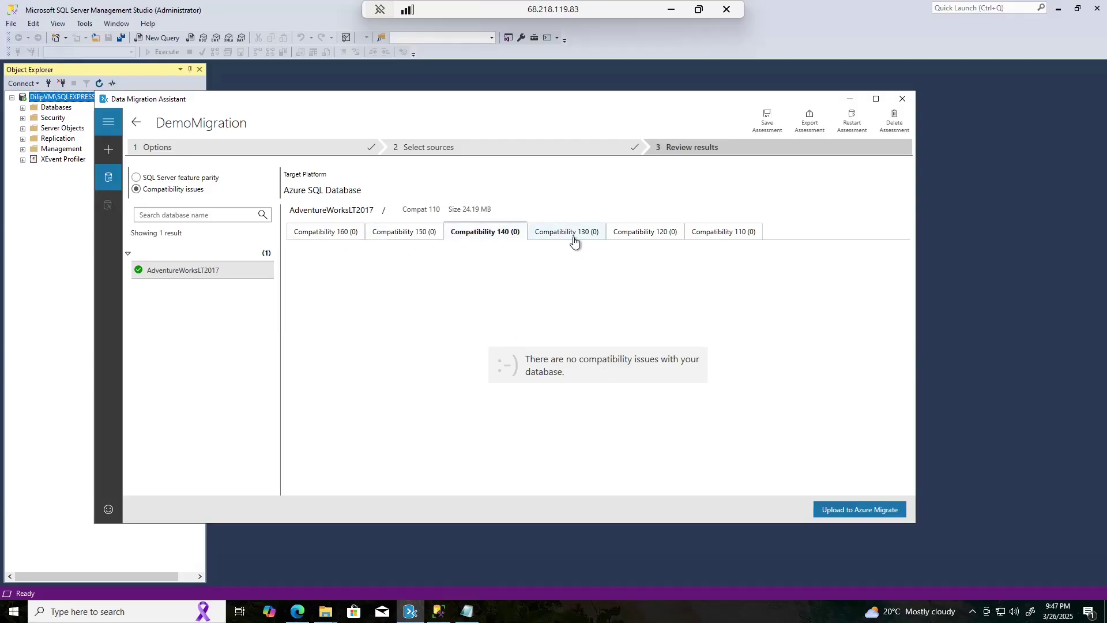
{"action": "left_click", "coordinate": [563, 235]}
{"action": "left_click", "coordinate": [639, 234]}
{"action": "left_click", "coordinate": [726, 235]}
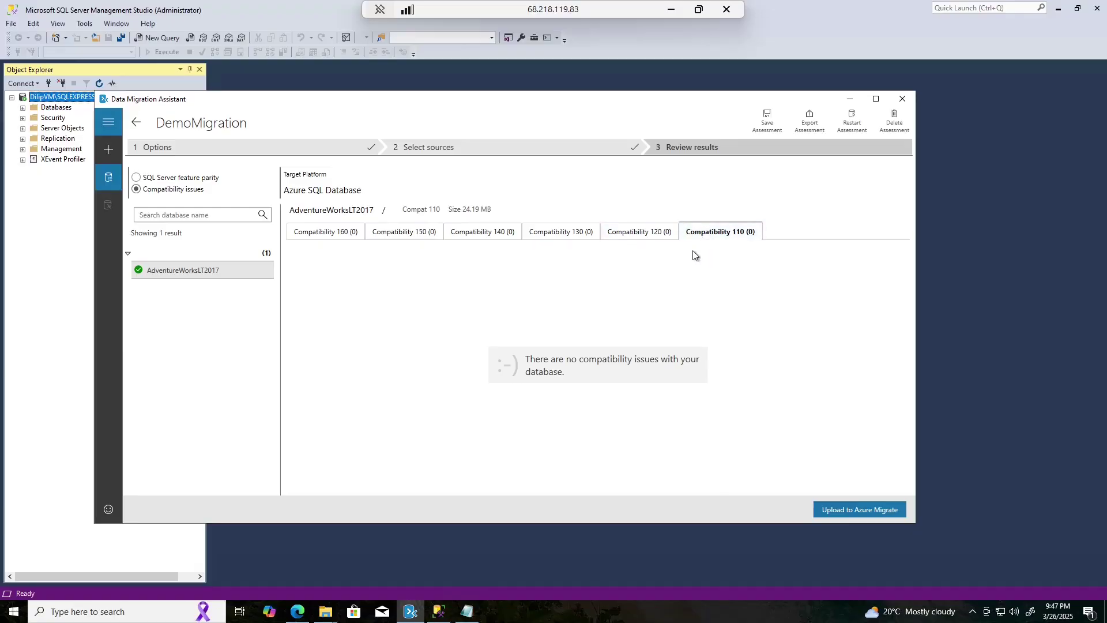
{"action": "left_click", "coordinate": [322, 238]}
{"action": "left_click", "coordinate": [411, 233]}
{"action": "left_click", "coordinate": [486, 232]}
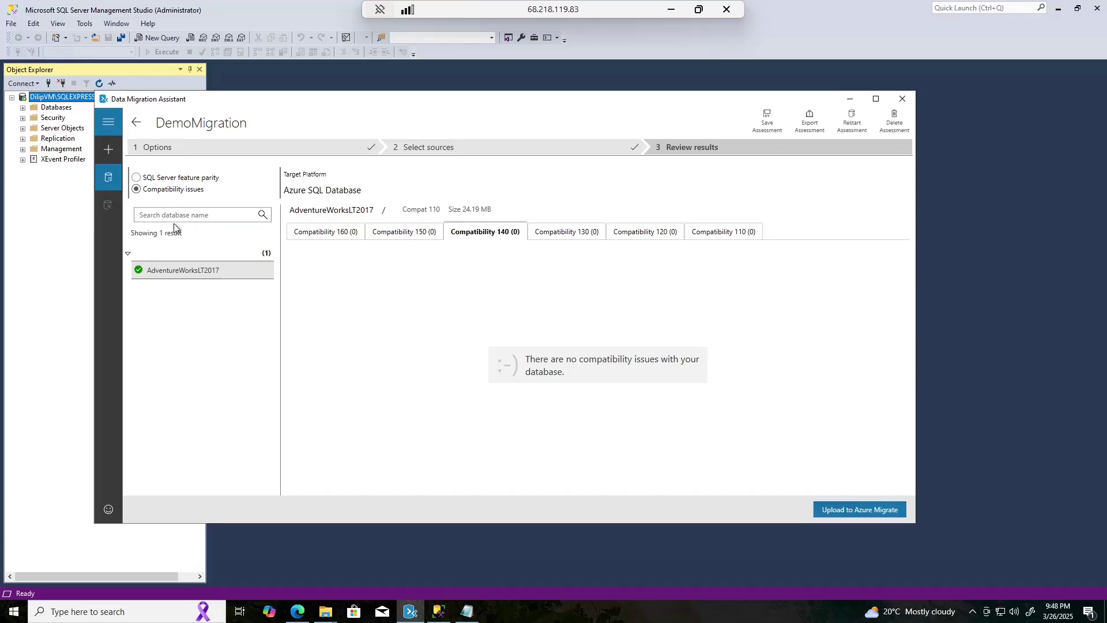
{"action": "left_click", "coordinate": [173, 177]}
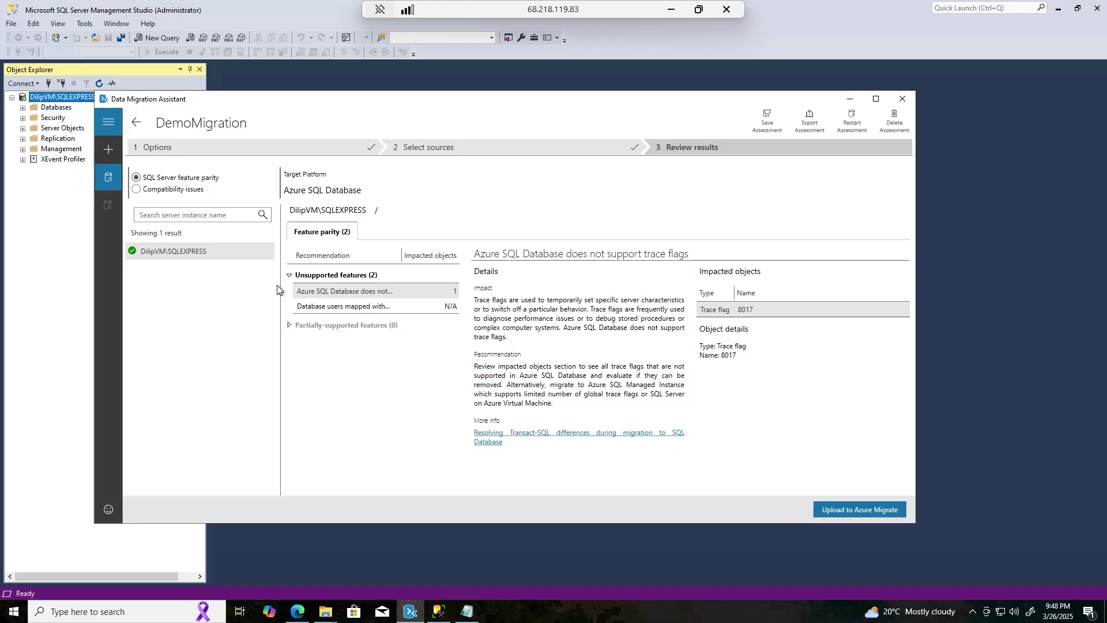
{"action": "left_click", "coordinate": [108, 149]}
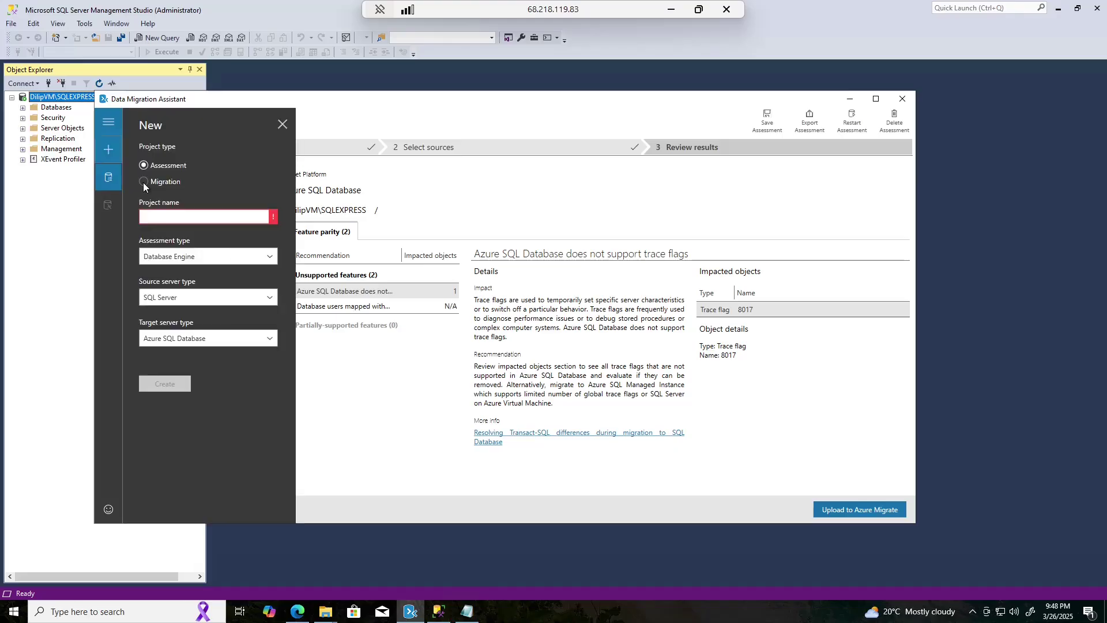
Make the new project a Migration named DemoMigration with Schema only scope
{"action": "left_click", "coordinate": [144, 183]}
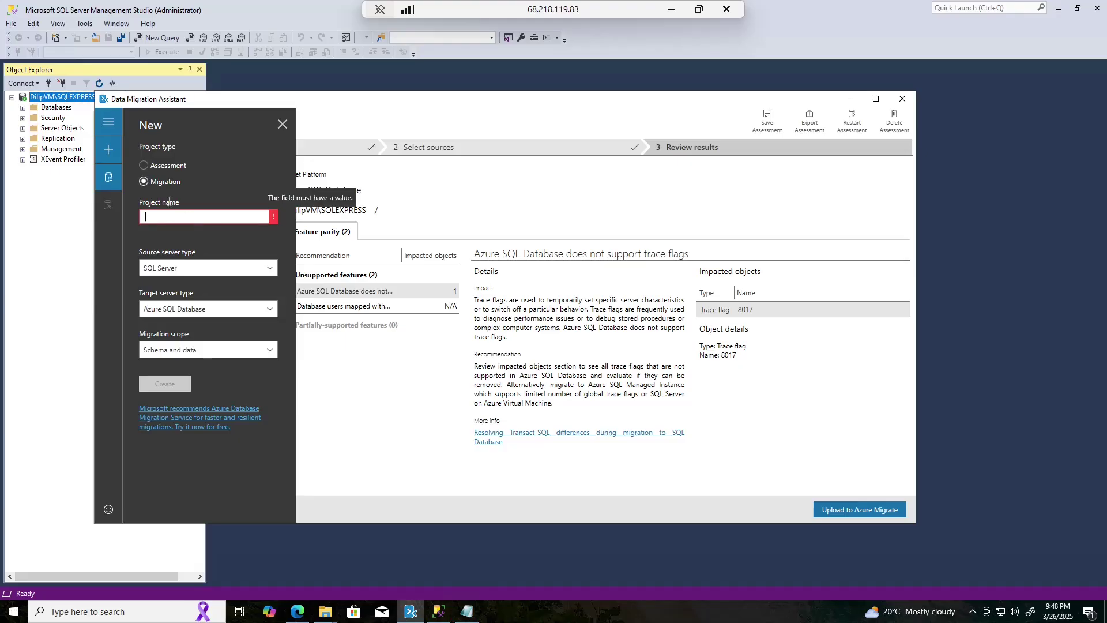
{"action": "left_click", "coordinate": [168, 216]}
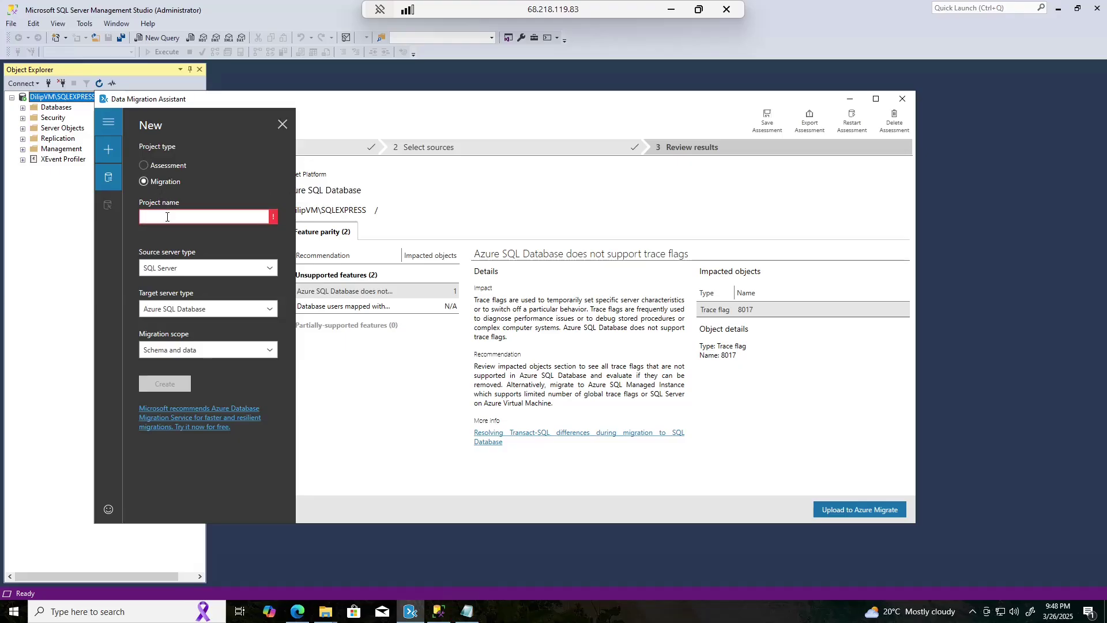
{"action": "type", "text": "DemoMigration"}
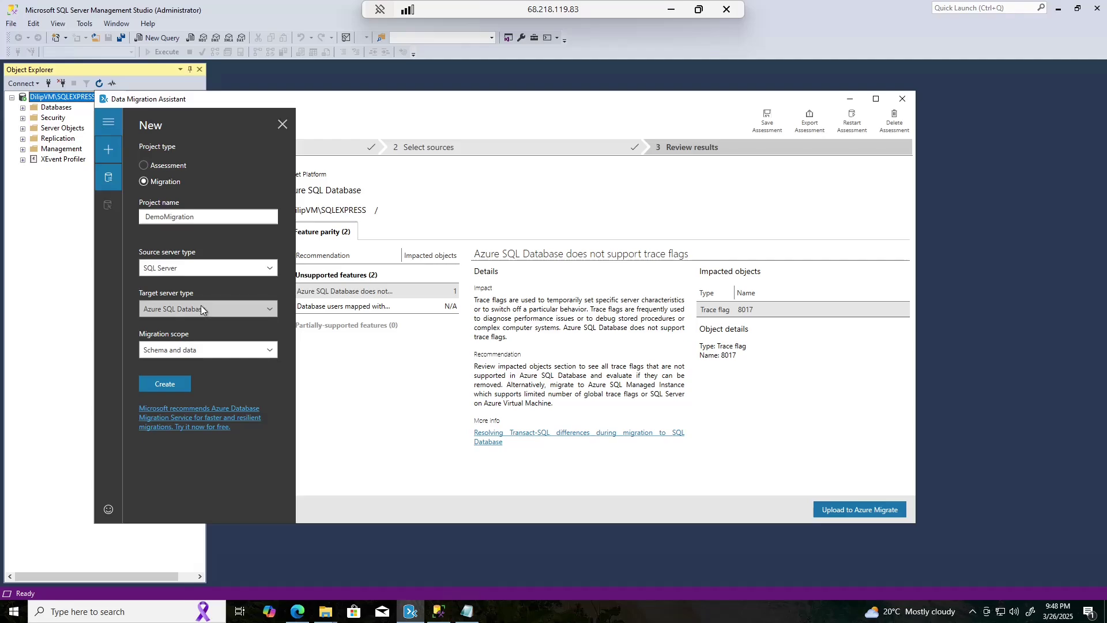
{"action": "left_click", "coordinate": [170, 351]}
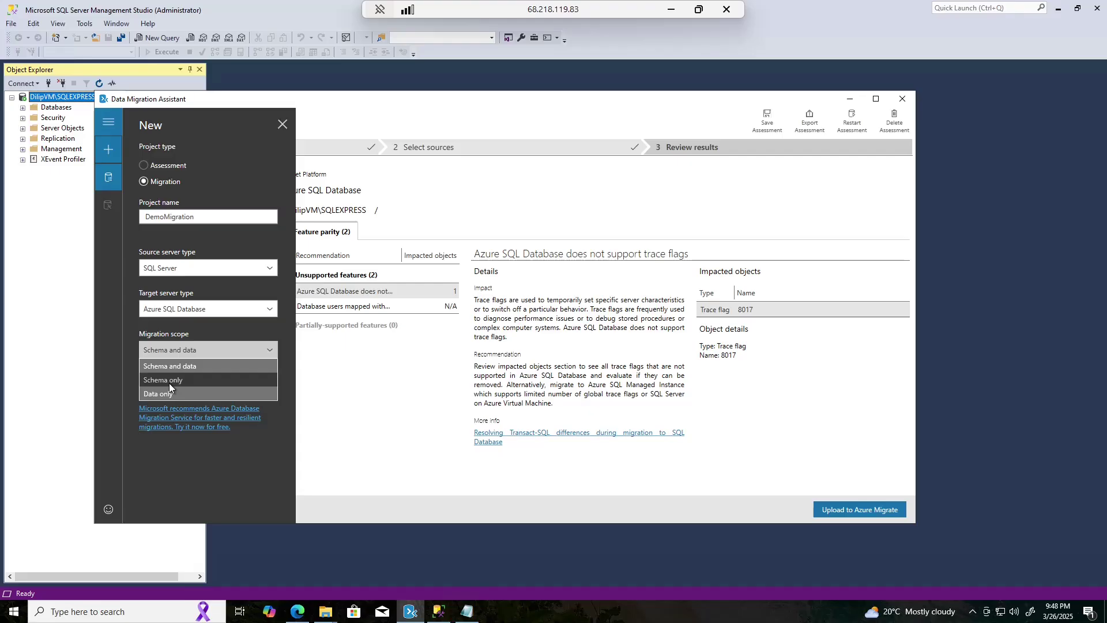
{"action": "left_click", "coordinate": [168, 379]}
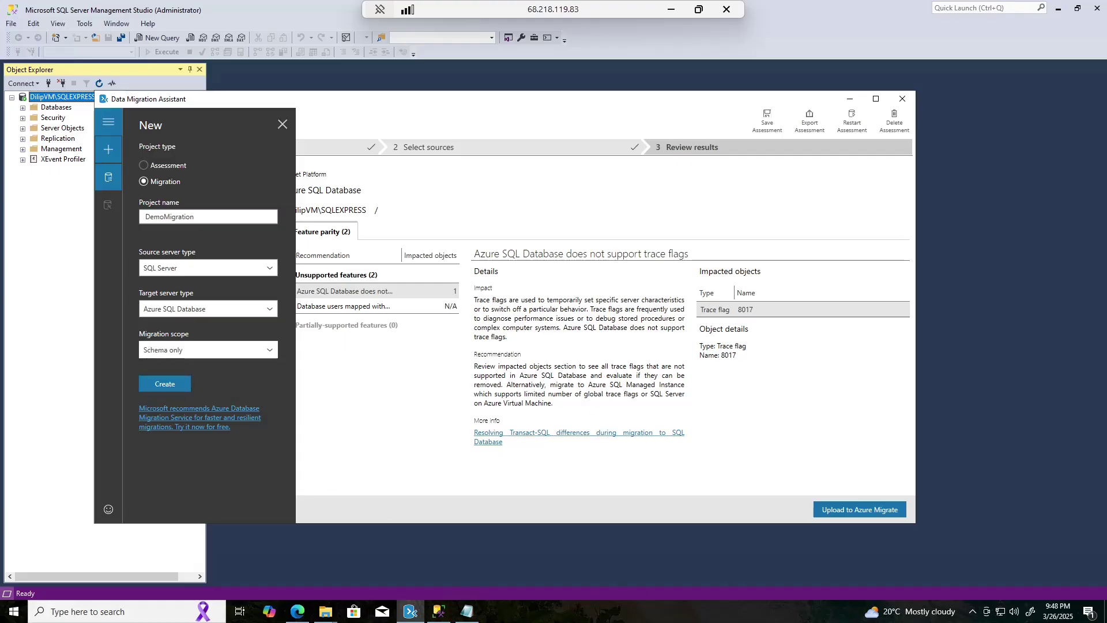
Draw red stars beside steps 7 and 8 in the Paint checklist's Start Migration box
{"action": "key", "text": "alt+Tab"}
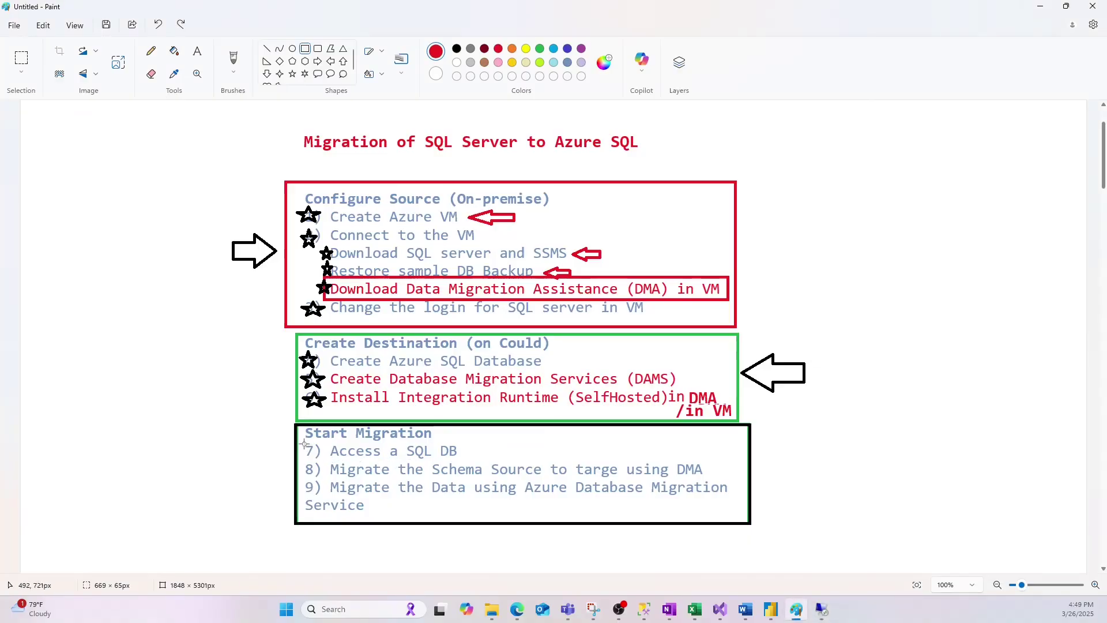
{"action": "left_click", "coordinate": [292, 74]}
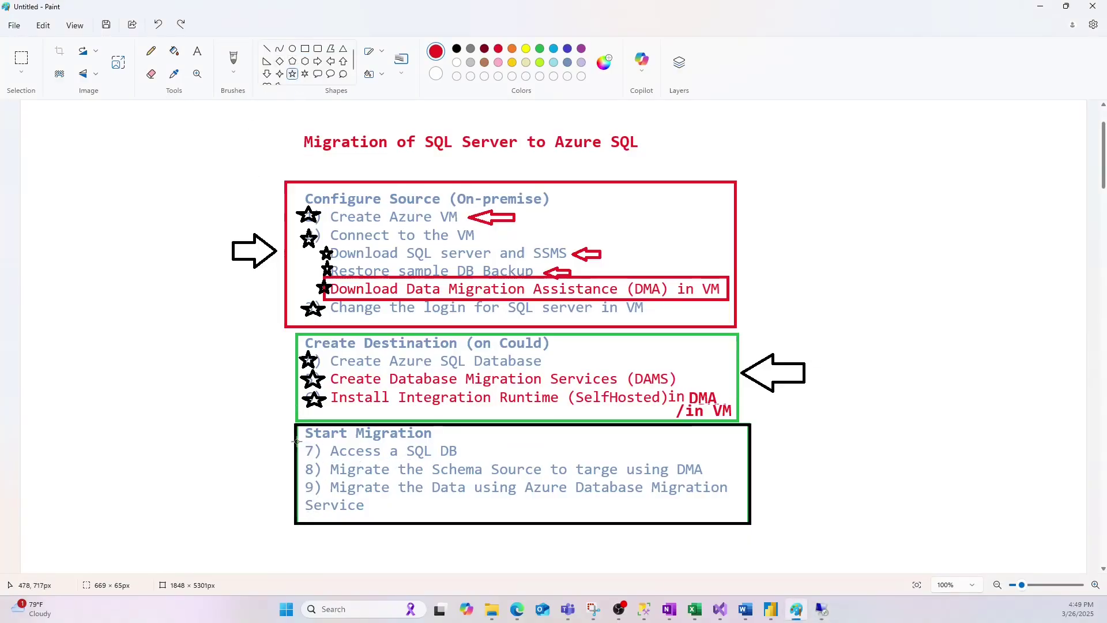
{"action": "mouse_move", "coordinate": [296, 439]}
{"action": "left_mouse_down"}
{"action": "mouse_move", "coordinate": [317, 461]}
{"action": "mouse_move", "coordinate": [312, 475]}
{"action": "left_mouse_up"}
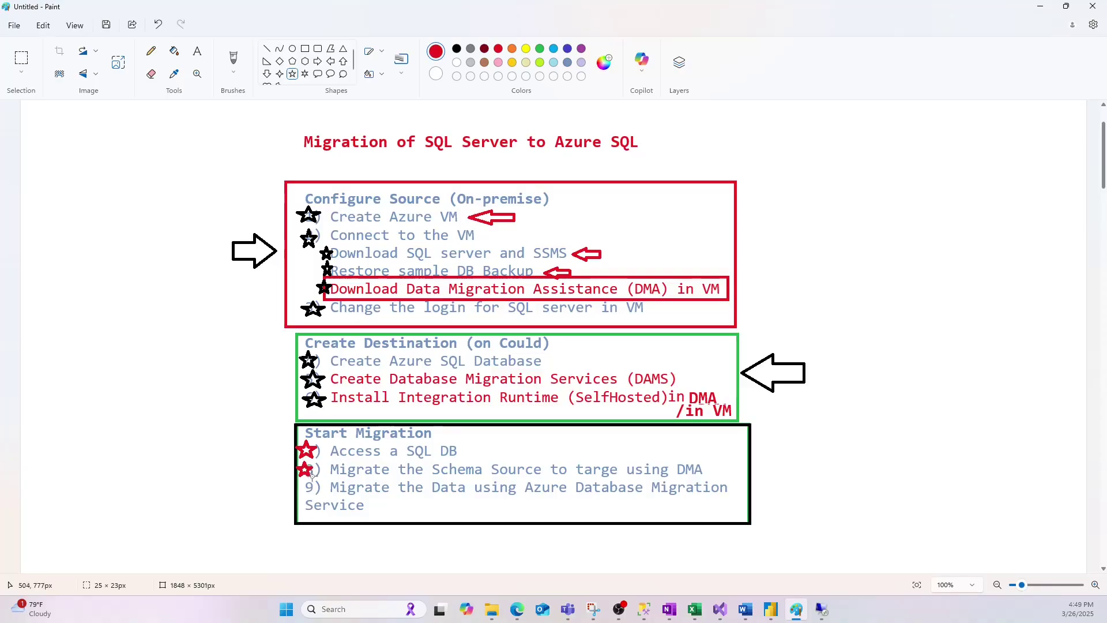
{"action": "left_click", "coordinate": [513, 492]}
Create DemoMigration, connect to the pasted SQLEXPRESS source, pick AdventureWorksLT2017, and proceed to the target
{"action": "left_click", "coordinate": [821, 612]}
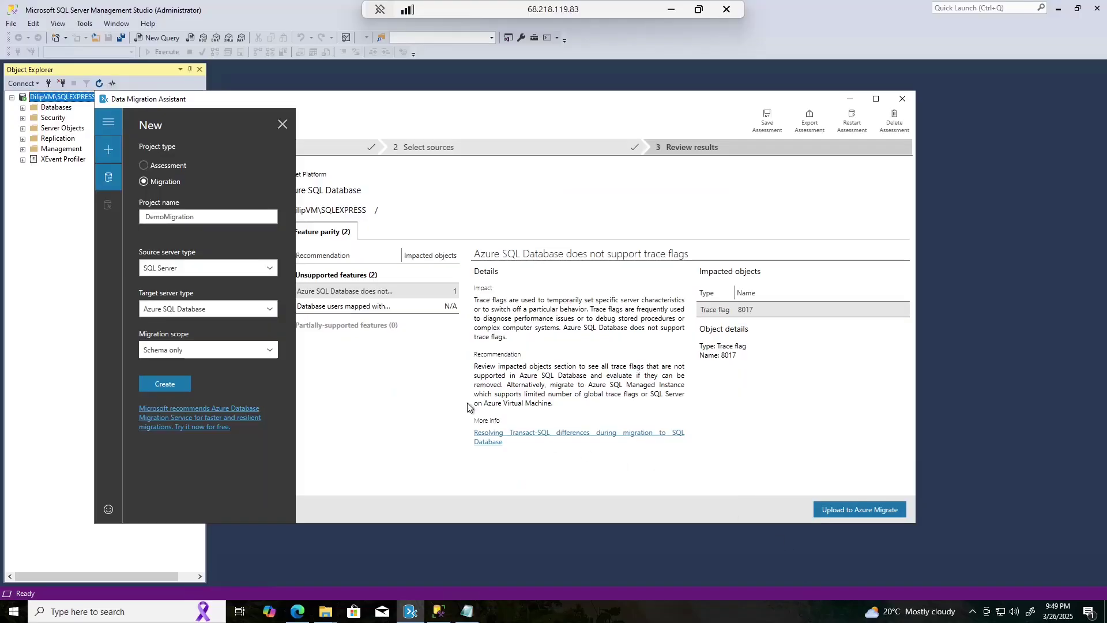
{"action": "left_click", "coordinate": [165, 384]}
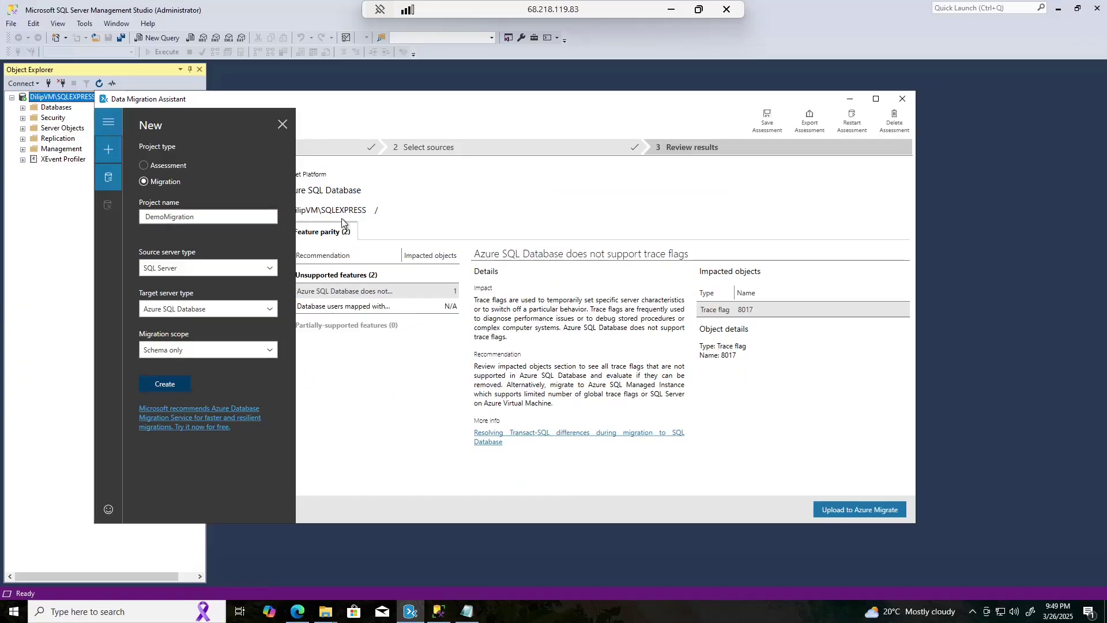
{"action": "left_click", "coordinate": [467, 611]}
{"action": "left_click_drag", "start_coordinate": [146, 100], "coordinate": [41, 98]}
{"action": "key", "text": "ctrl+c"}
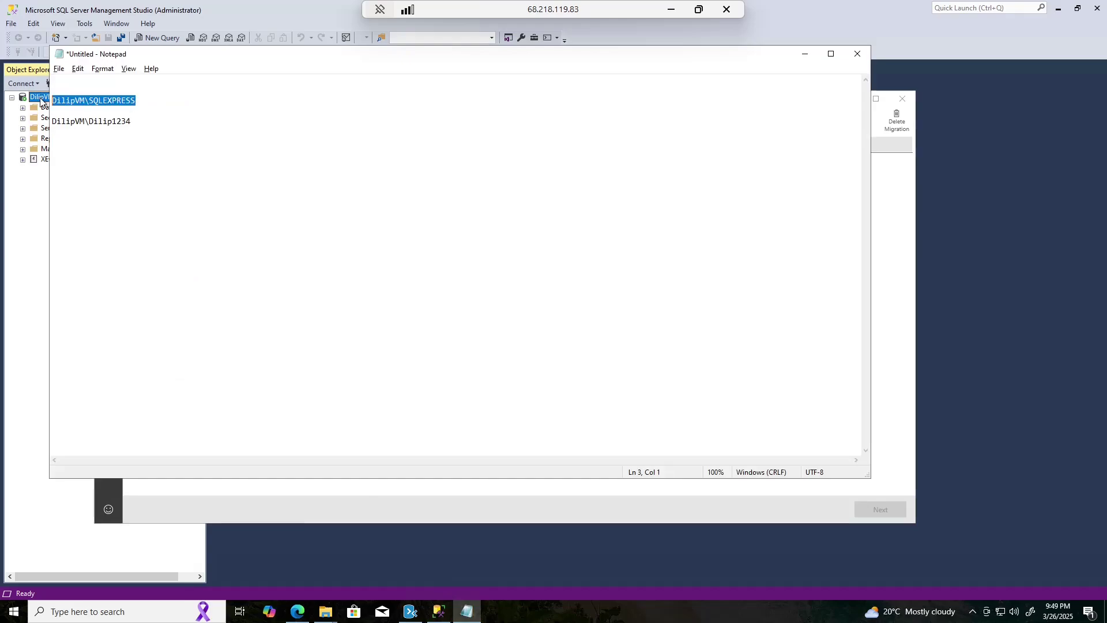
{"action": "left_click", "coordinate": [804, 54]}
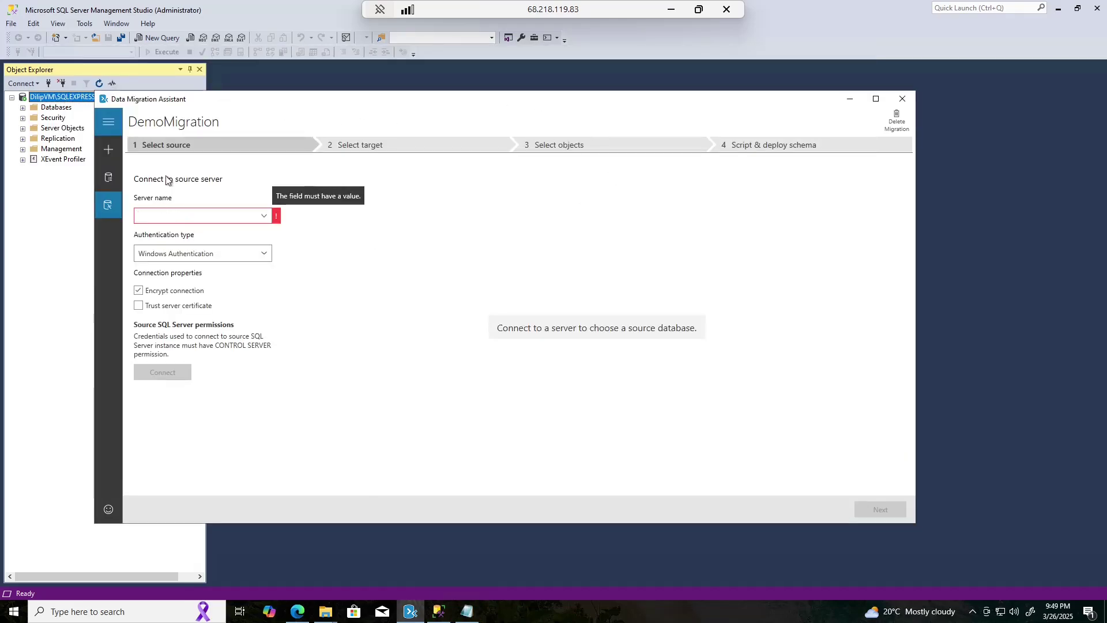
{"action": "key", "text": "ctrl+v"}
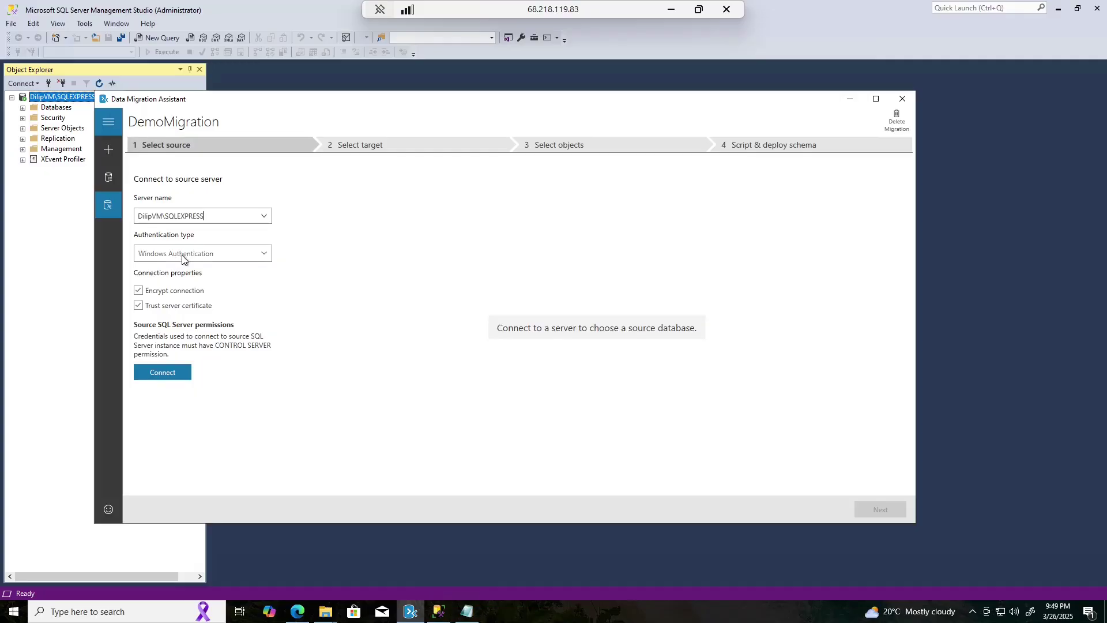
{"action": "left_click", "coordinate": [162, 373]}
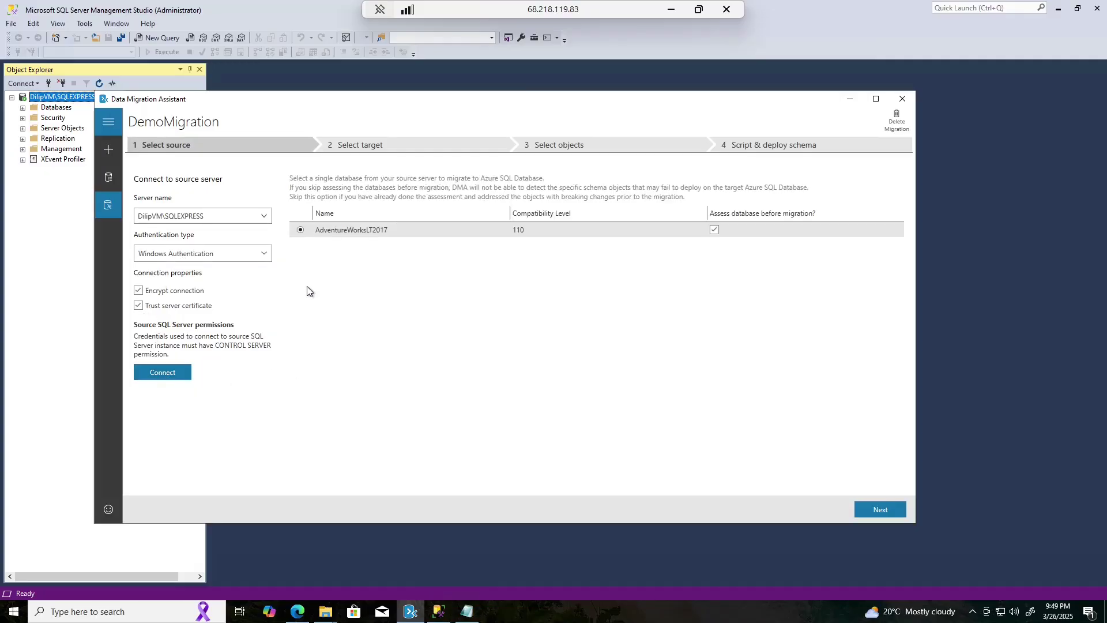
{"action": "left_click", "coordinate": [354, 234]}
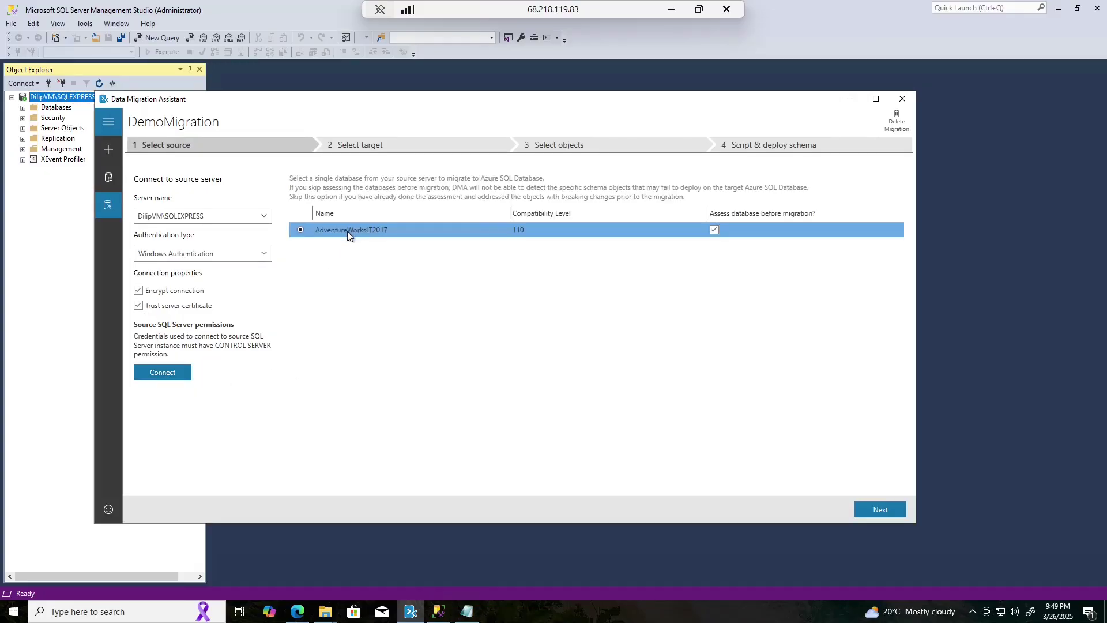
{"action": "left_click", "coordinate": [873, 506]}
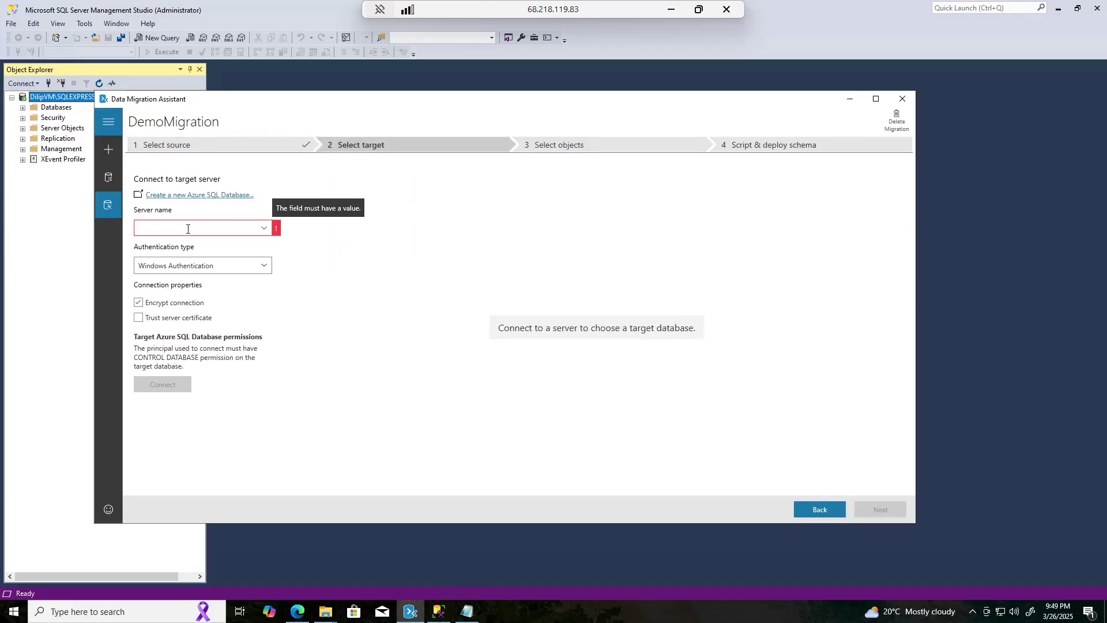
Copy the target SQL database's server address from the Azure portal into the Notepad note
{"action": "left_click", "coordinate": [297, 611]}
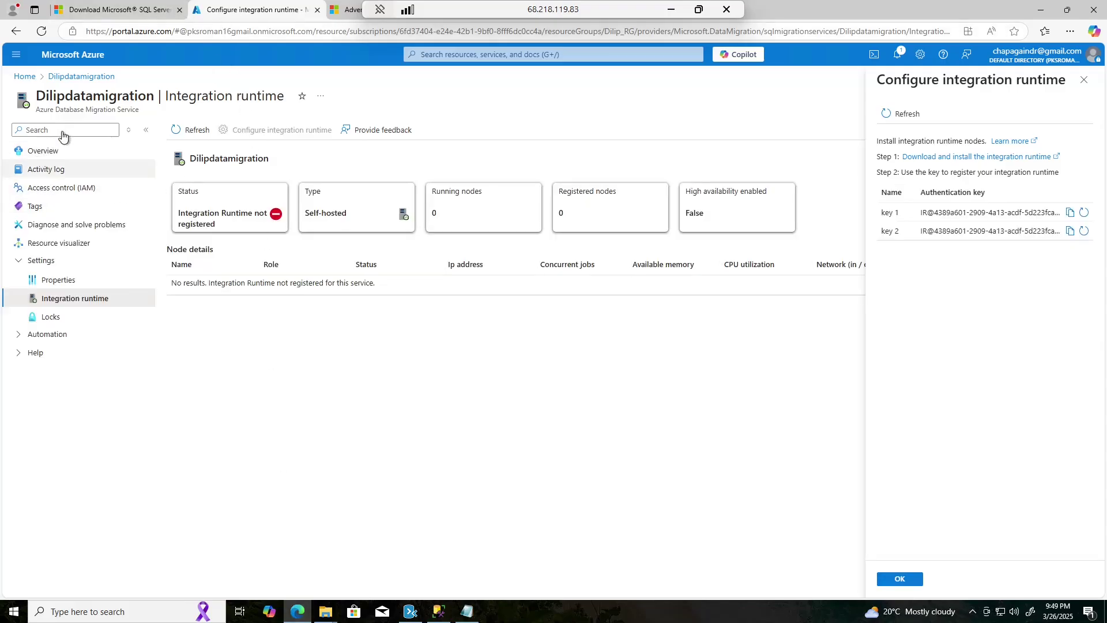
{"action": "left_click", "coordinate": [25, 76]}
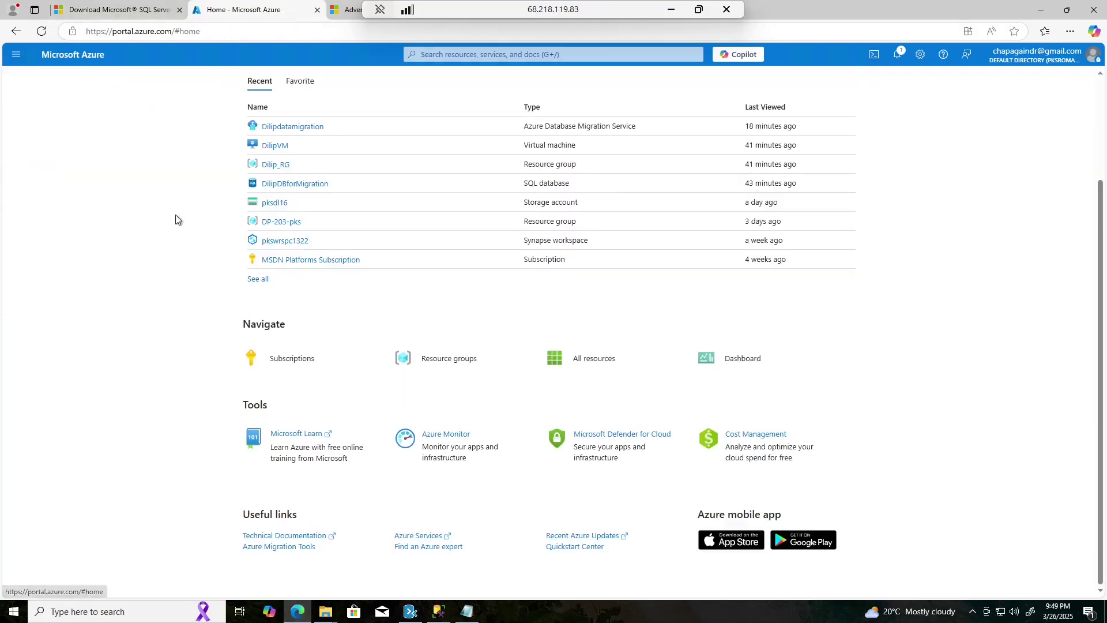
{"action": "left_click", "coordinate": [277, 166]}
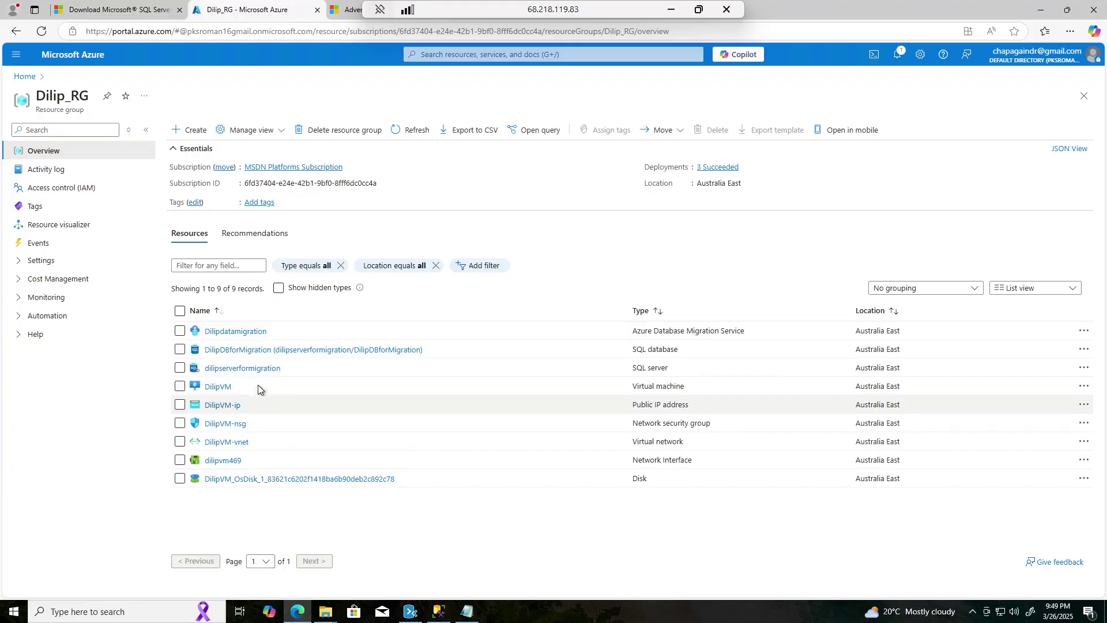
{"action": "left_click", "coordinate": [246, 354]}
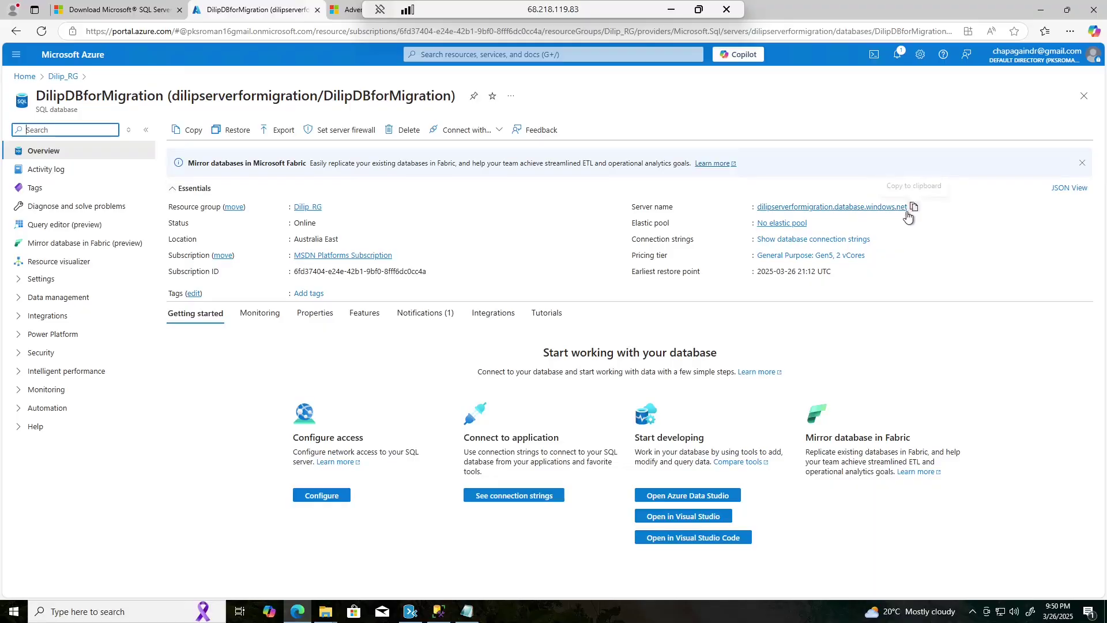
{"action": "left_click", "coordinate": [910, 208]}
{"action": "key", "text": "alt+Tab"}
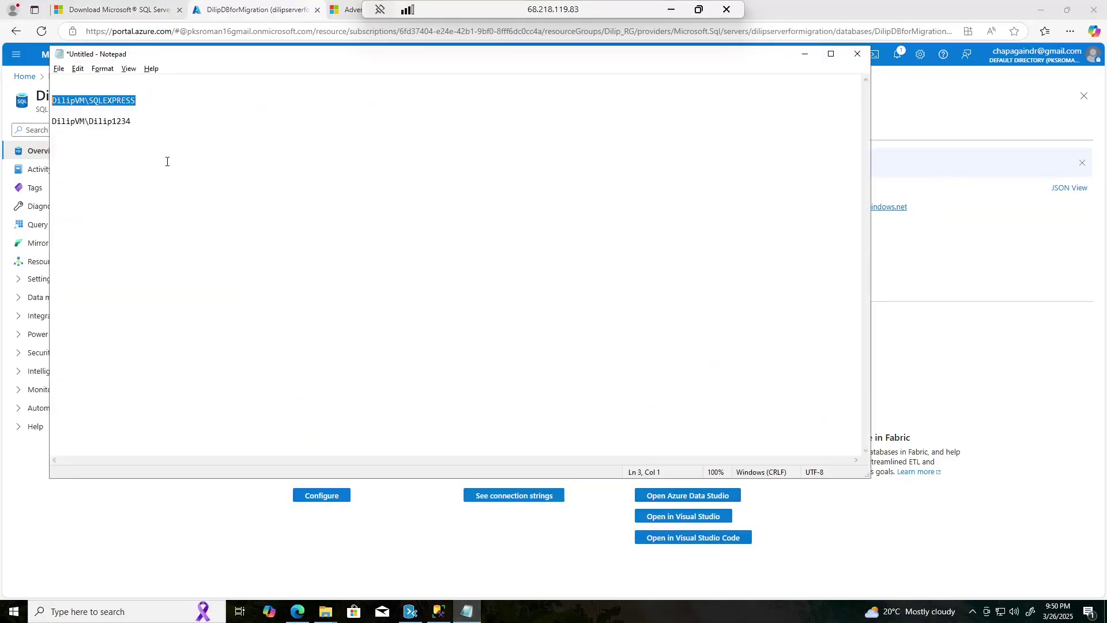
{"action": "left_click", "coordinate": [171, 122]}
{"action": "key", "text": "ctrl+v"}
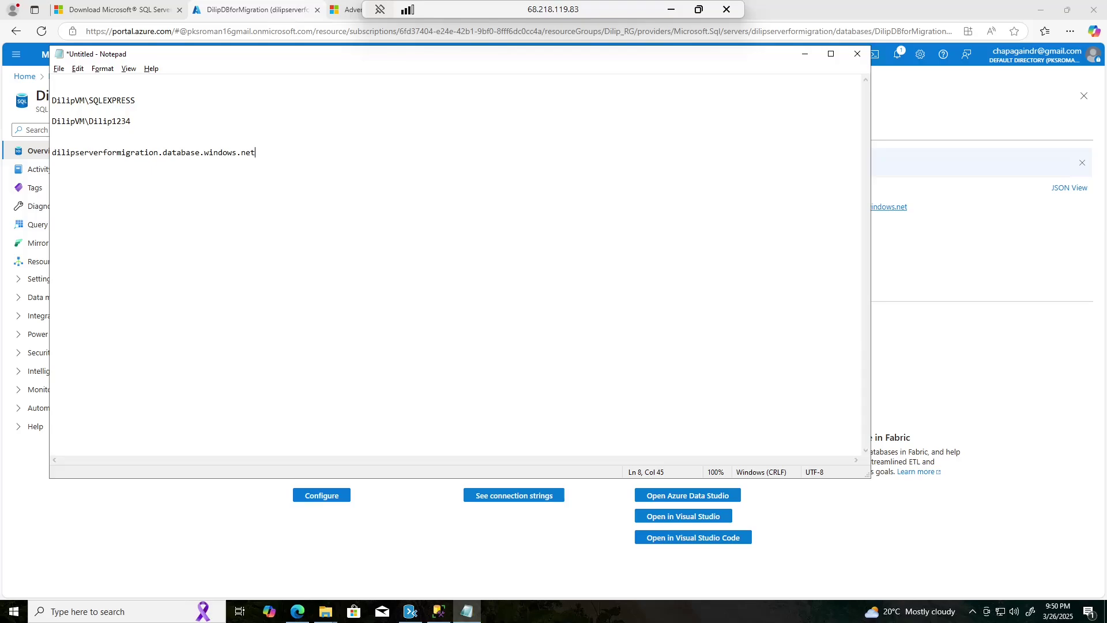
{"action": "key", "text": "alt+Tab"}
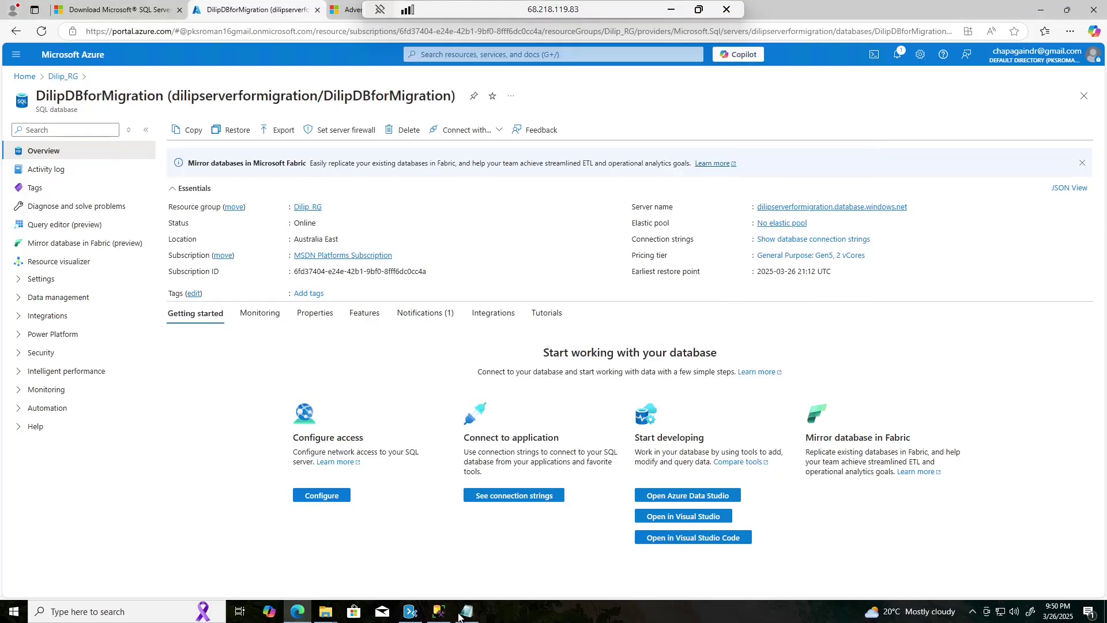
{"action": "left_click", "coordinate": [411, 611]}
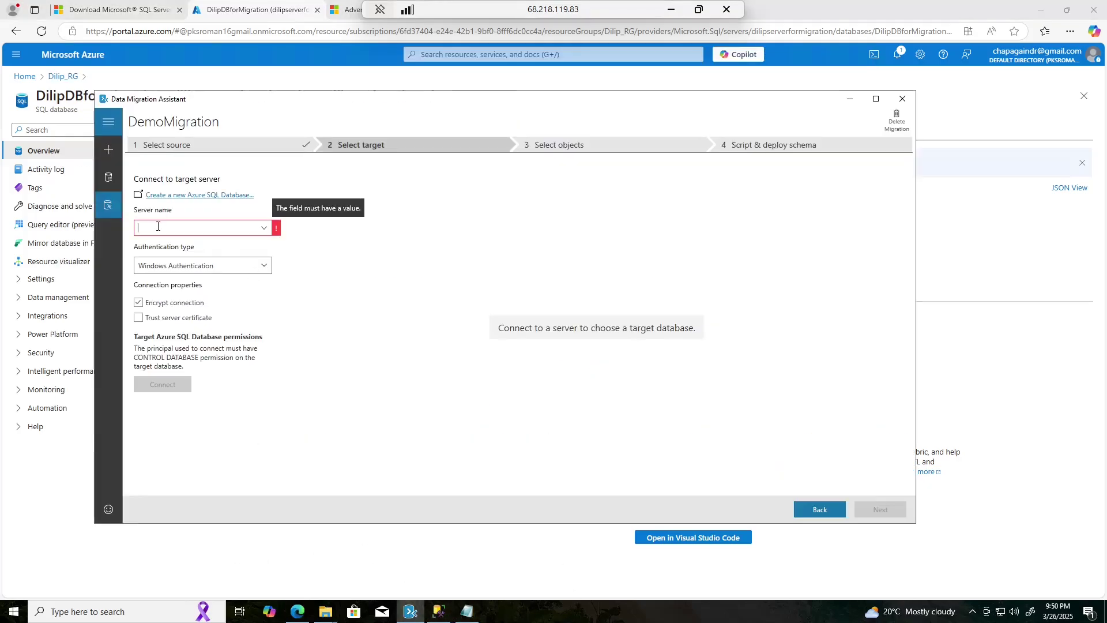
Paste the Azure target server address and choose SQL Server Authentication
{"action": "key", "text": "ctrl+v"}
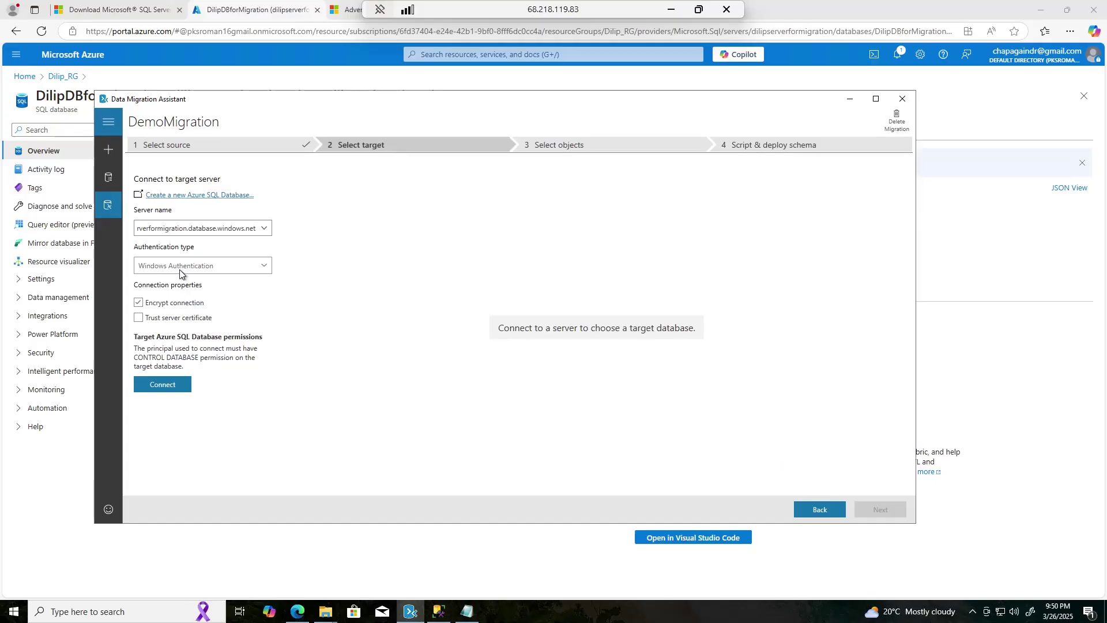
{"action": "left_click", "coordinate": [178, 269]}
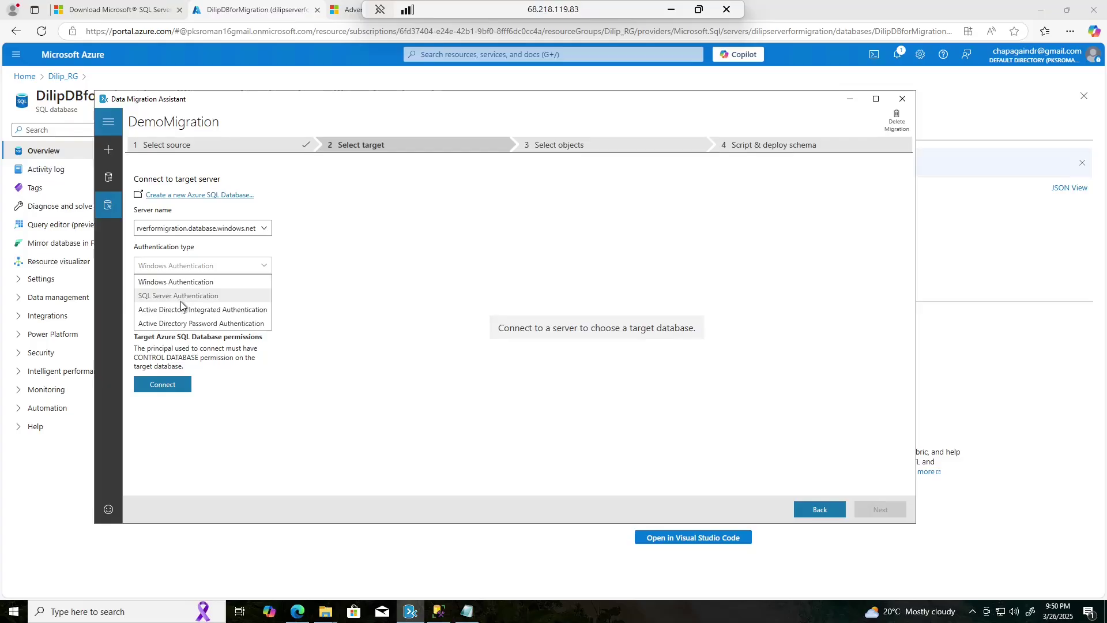
{"action": "left_click", "coordinate": [181, 297]}
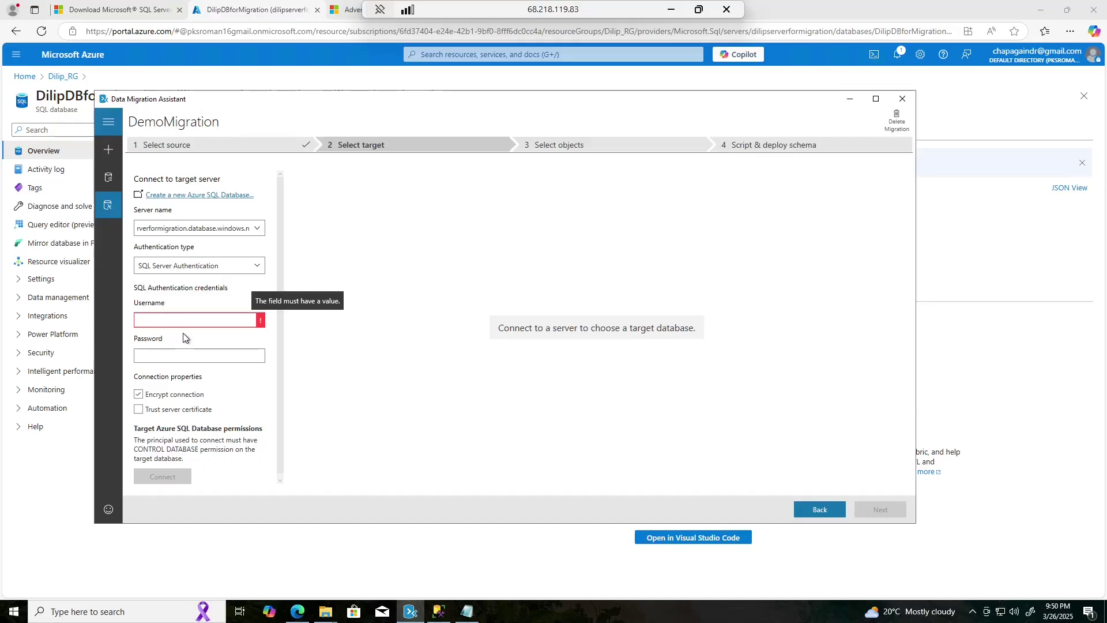
Copy the admin login name from the database's query editor into the Notepad note
{"action": "key", "text": "alt+Tab"}
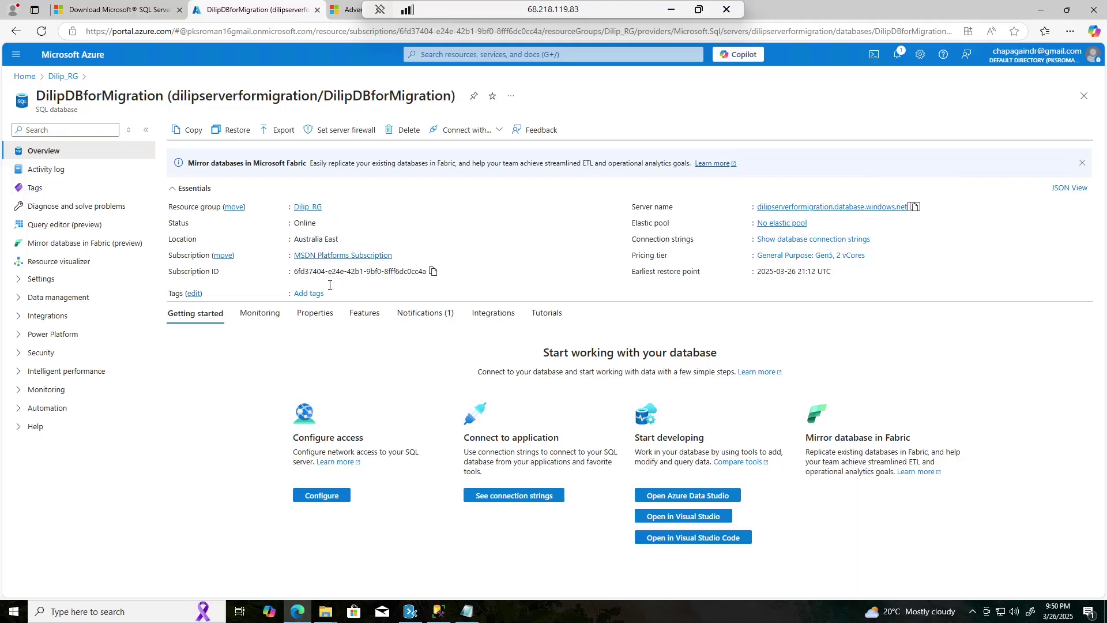
{"action": "left_click", "coordinate": [63, 225]}
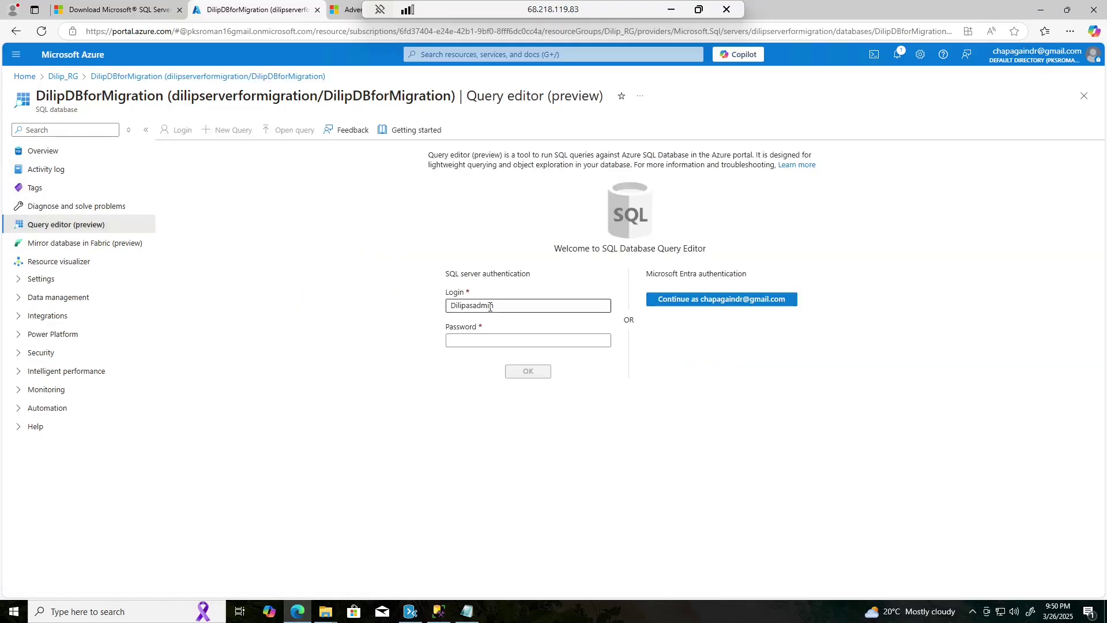
{"action": "double_click", "coordinate": [487, 304]}
{"action": "right_click", "coordinate": [487, 304]}
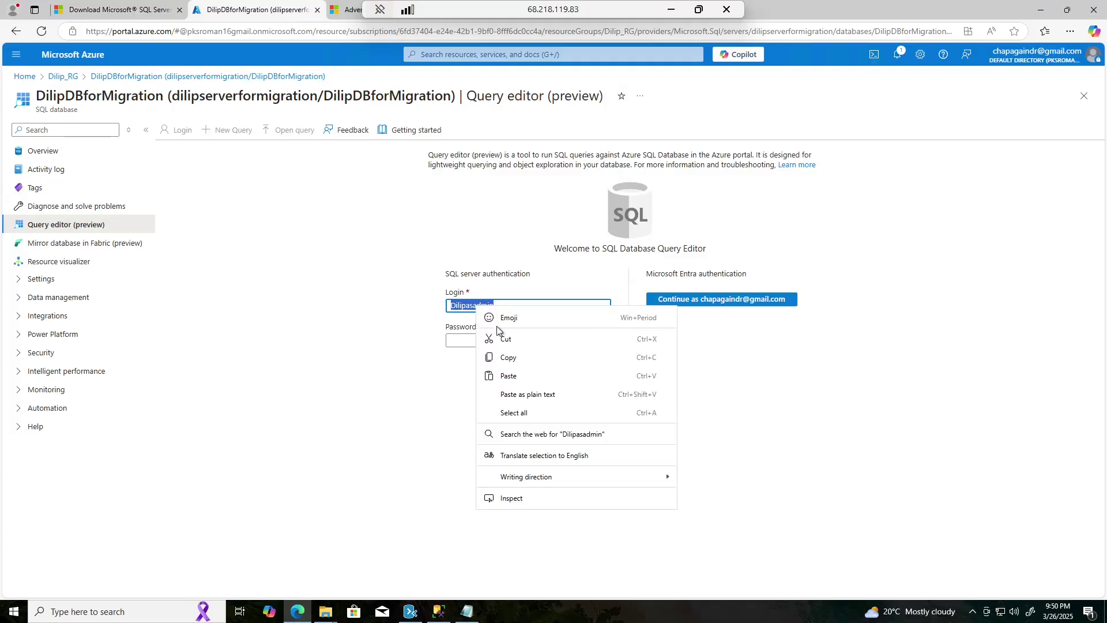
{"action": "left_click", "coordinate": [507, 360]}
{"action": "left_click", "coordinate": [468, 610]}
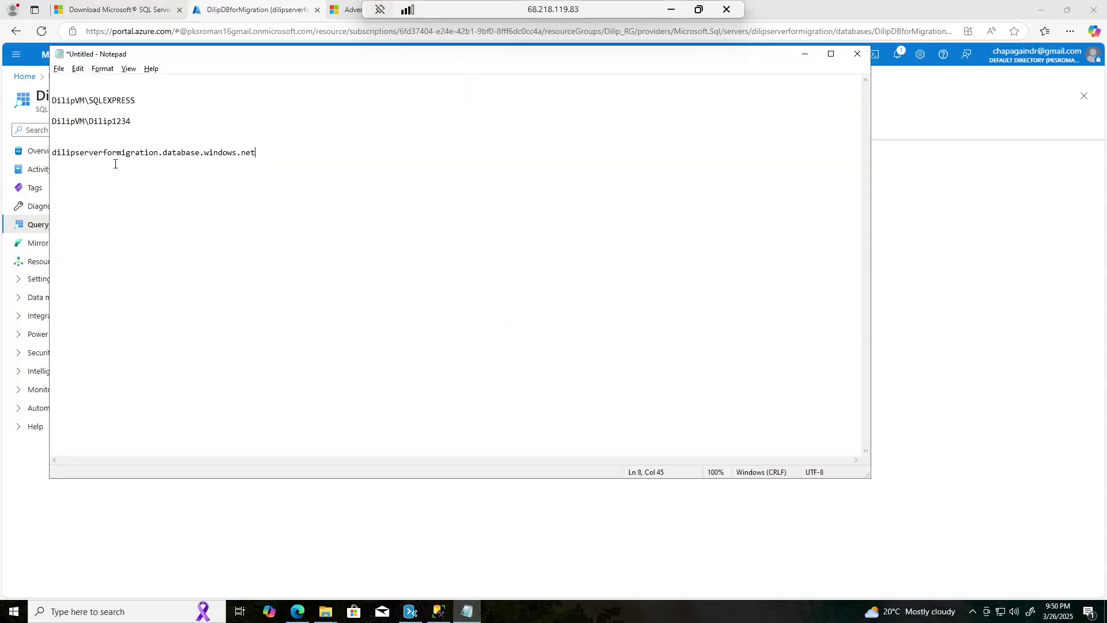
{"action": "key", "text": "Return"}
{"action": "key", "text": "ctrl+v"}
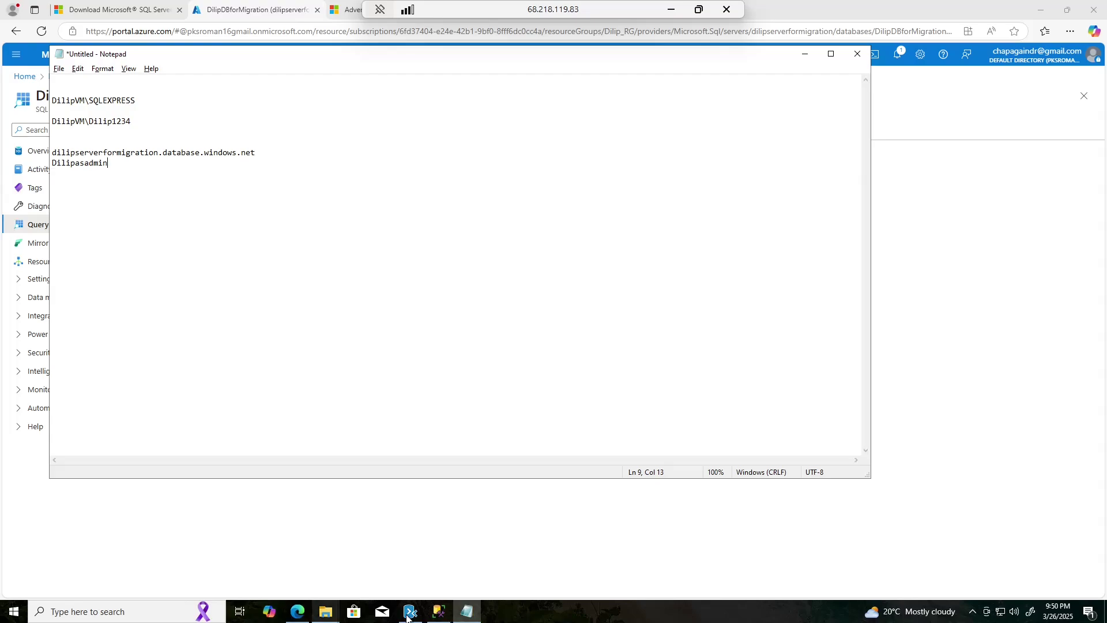
Enter the admin login and password, trust the server certificate, and connect to the target
{"action": "left_click", "coordinate": [410, 610]}
{"action": "left_click", "coordinate": [167, 320]}
{"action": "key", "text": "ctrl+v"}
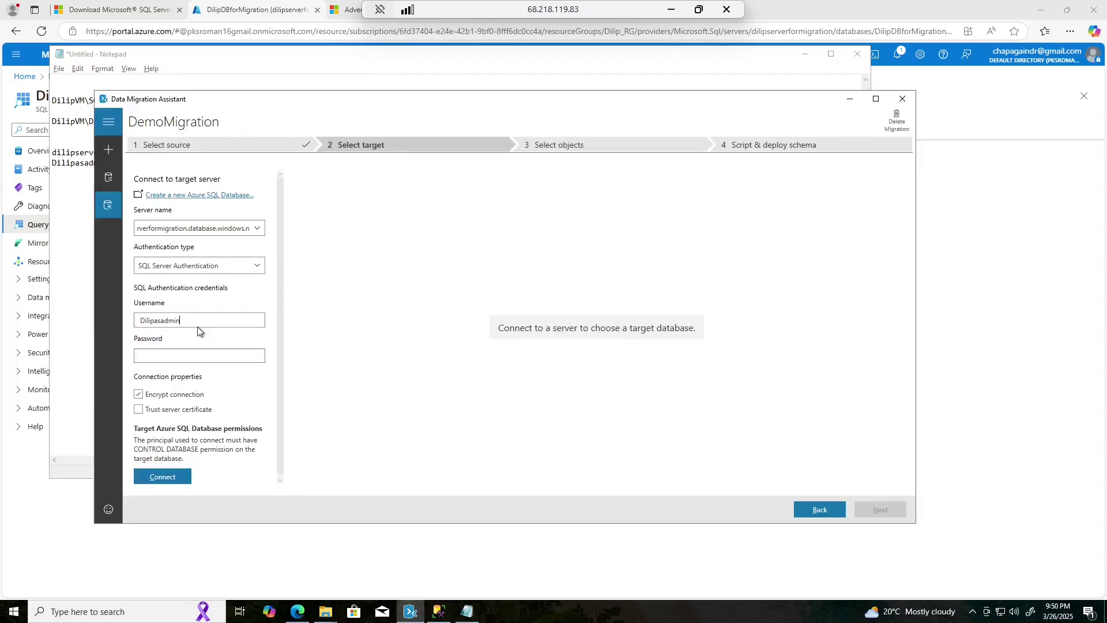
{"action": "left_click", "coordinate": [167, 357]}
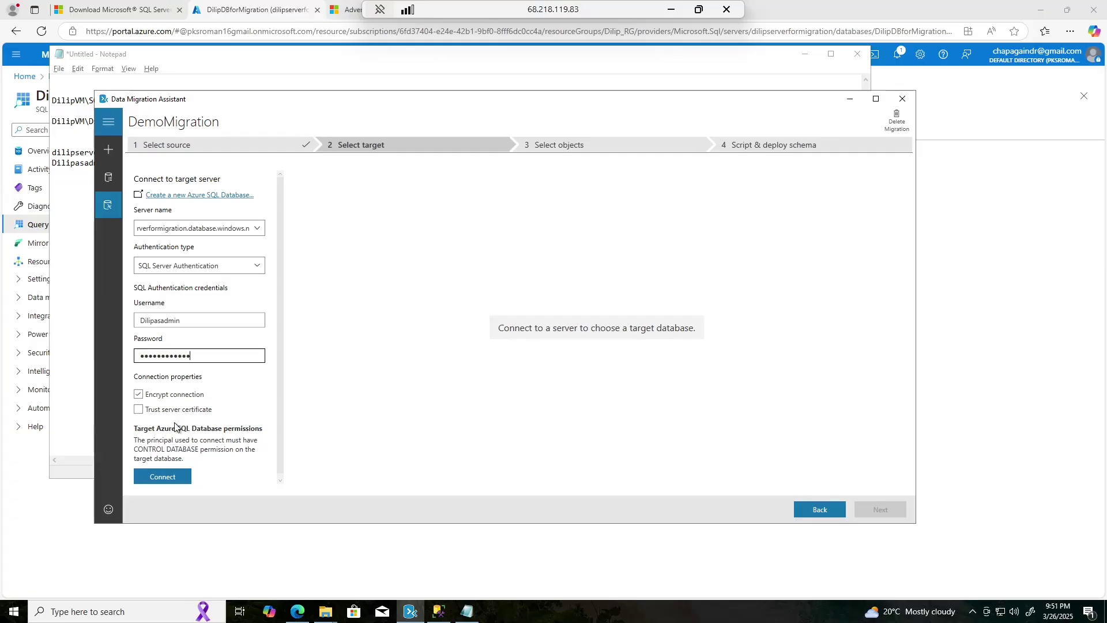
{"action": "left_click", "coordinate": [138, 409]}
{"action": "left_click", "coordinate": [163, 478]}
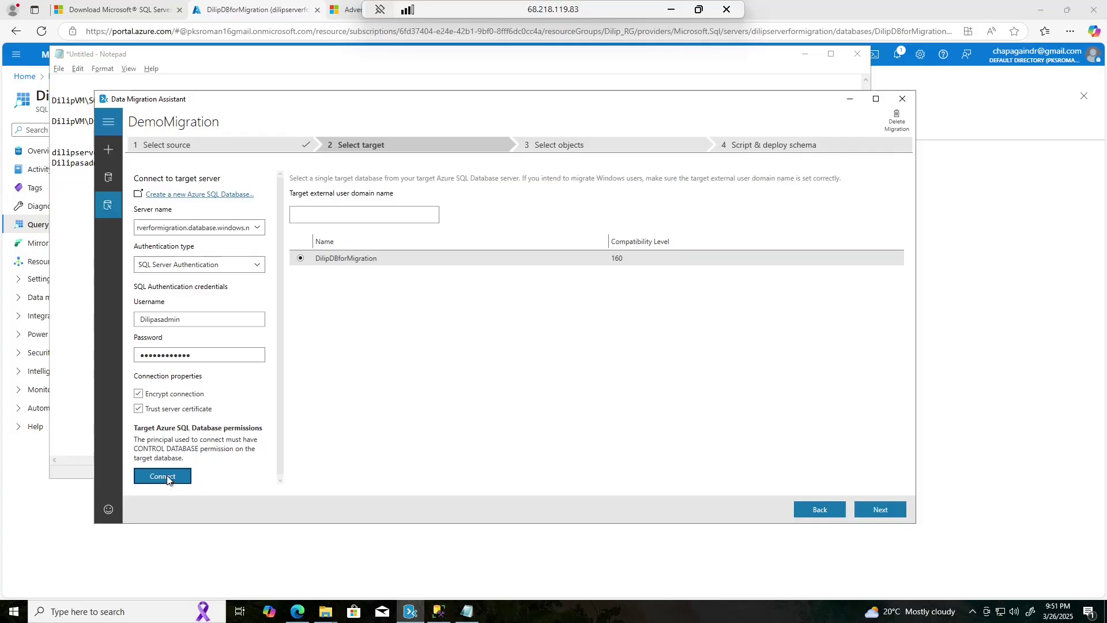
Select the Azure target database, review the checked schema objects, and generate the SQL script
{"action": "left_click", "coordinate": [343, 258]}
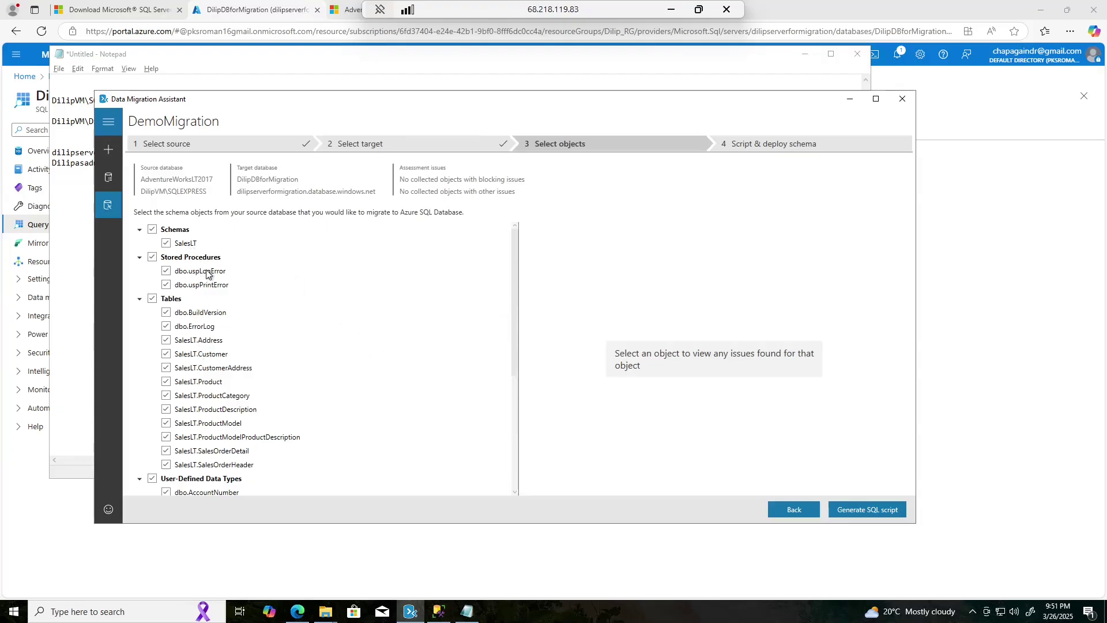
{"action": "scroll", "coordinate": [199, 392], "scroll_direction": "down", "scroll_amount": 4}
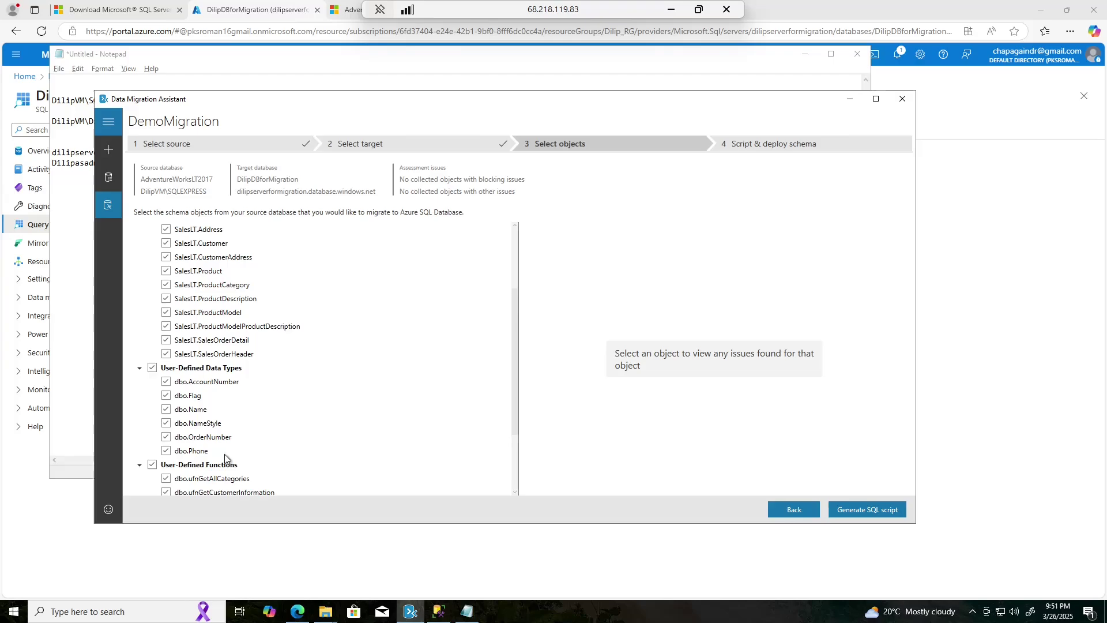
{"action": "scroll", "coordinate": [225, 458], "scroll_direction": "down", "scroll_amount": 3}
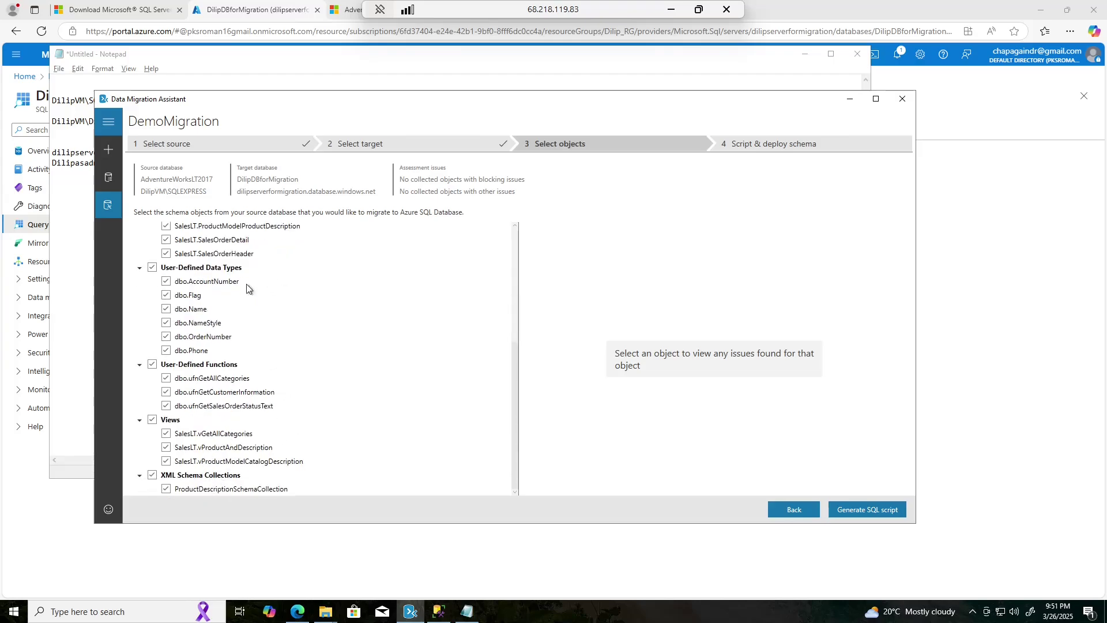
{"action": "left_click", "coordinate": [868, 509]}
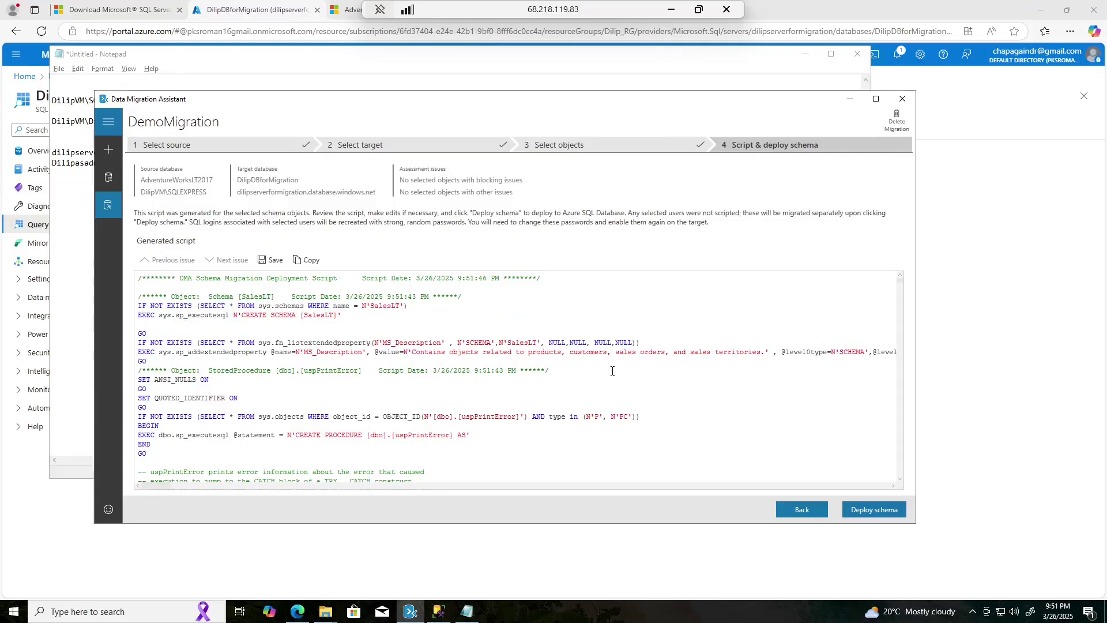
Deploy the schema script to Azure SQL (383 commands succeeded) and close Data Migration Assistant
{"action": "scroll", "coordinate": [529, 382], "scroll_direction": "down", "scroll_amount": 5}
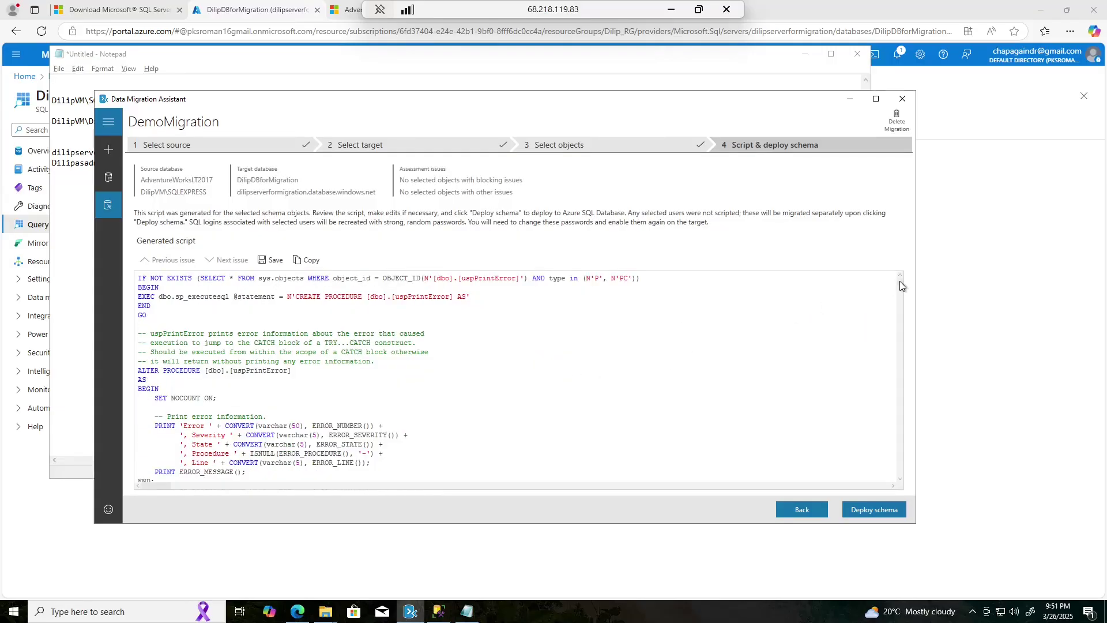
{"action": "left_click", "coordinate": [900, 310]}
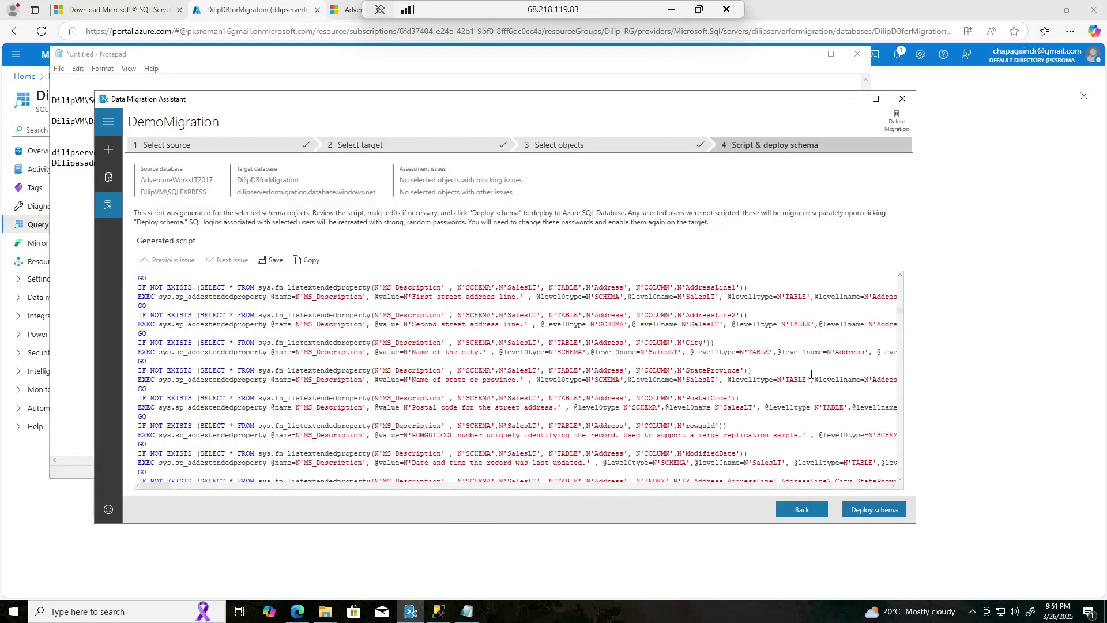
{"action": "left_click", "coordinate": [862, 510]}
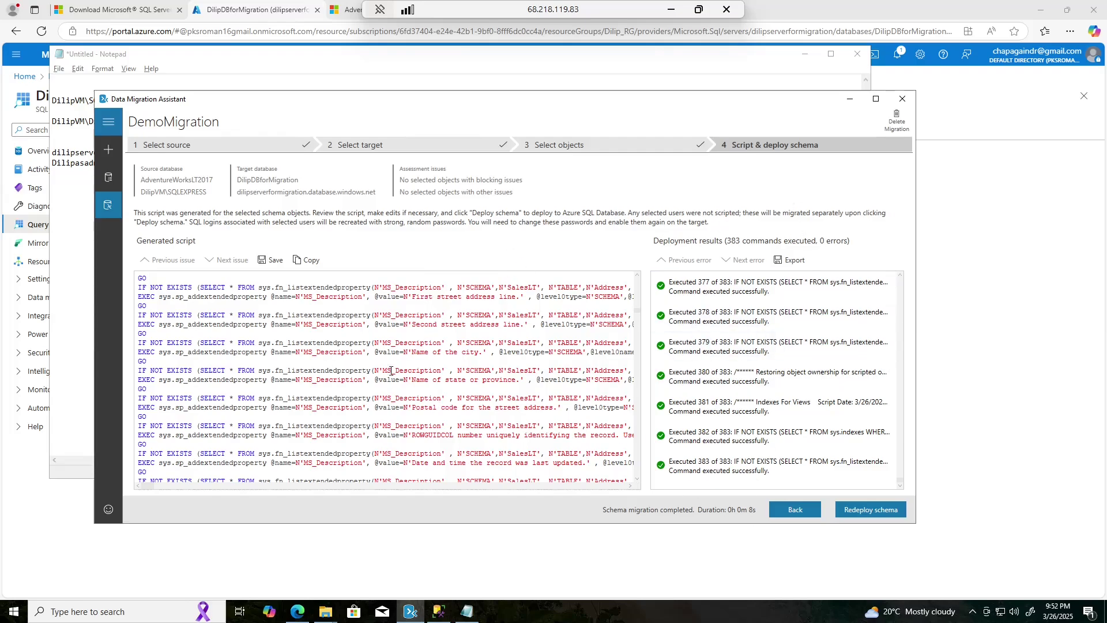
{"action": "left_click", "coordinate": [902, 99]}
{"action": "left_click", "coordinate": [596, 347]}
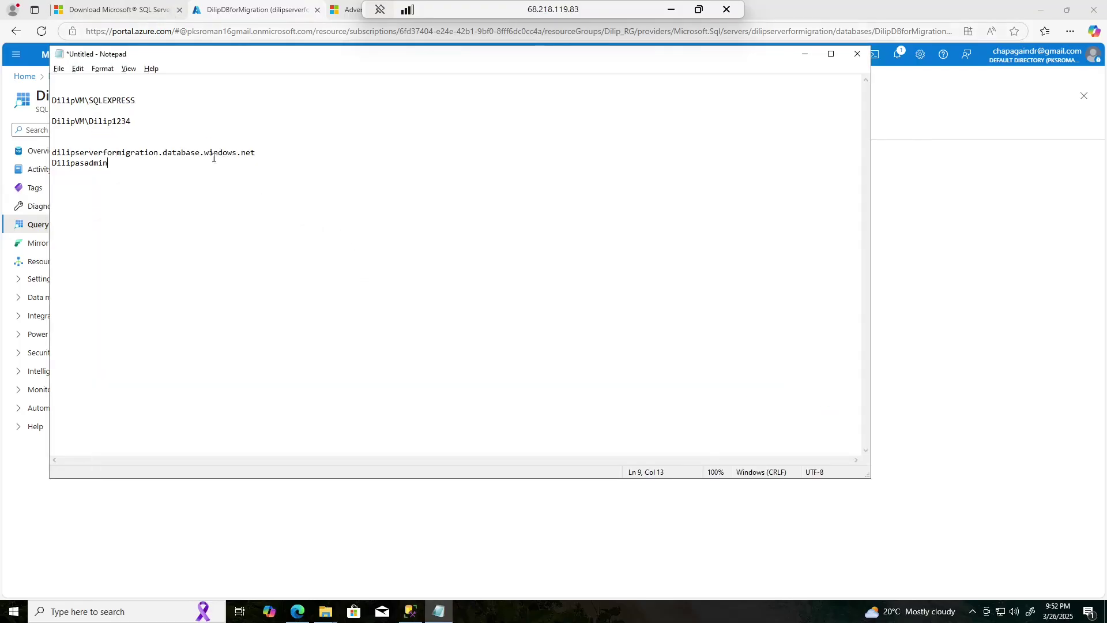
Sign in to the DilipDBforMigration query editor with the SQL login password
{"action": "left_click", "coordinate": [242, 13]}
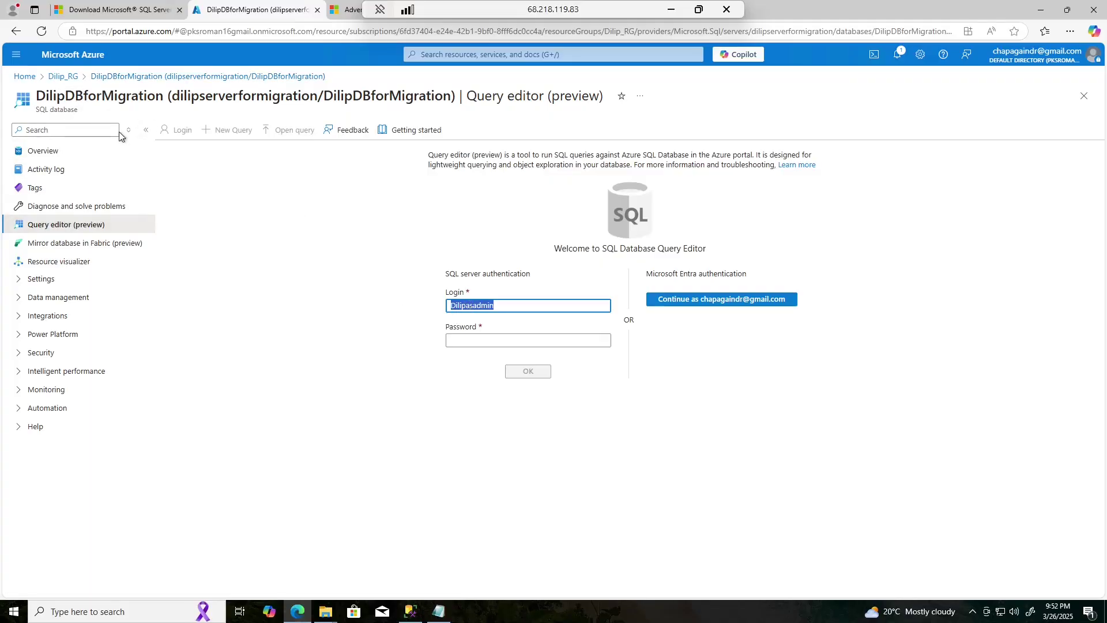
{"action": "left_click", "coordinate": [464, 340]}
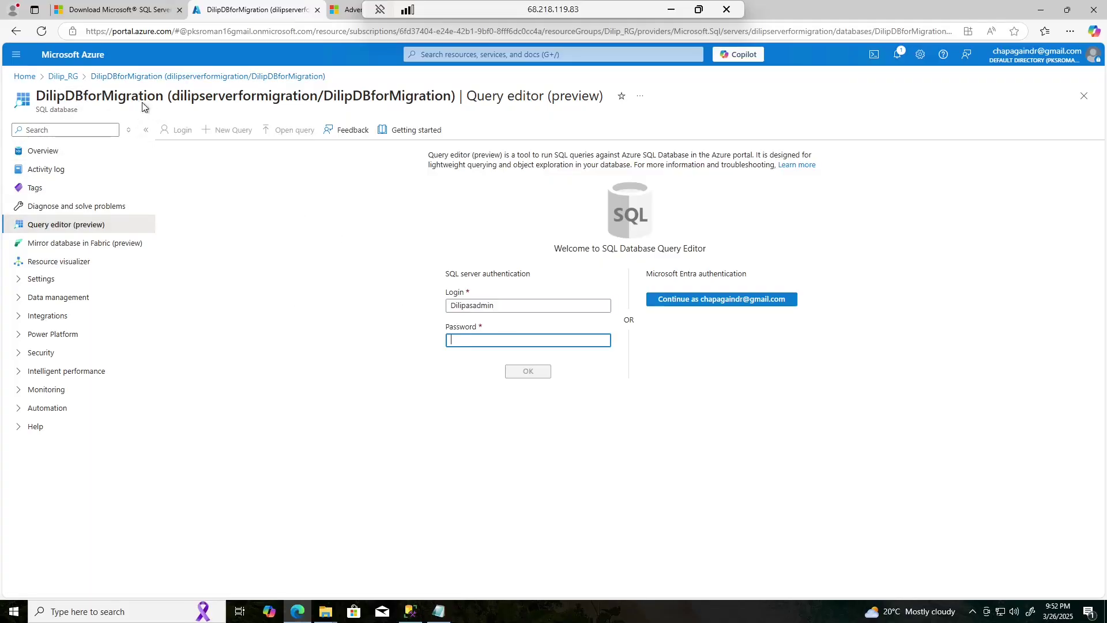
{"action": "type", "text": "•"}
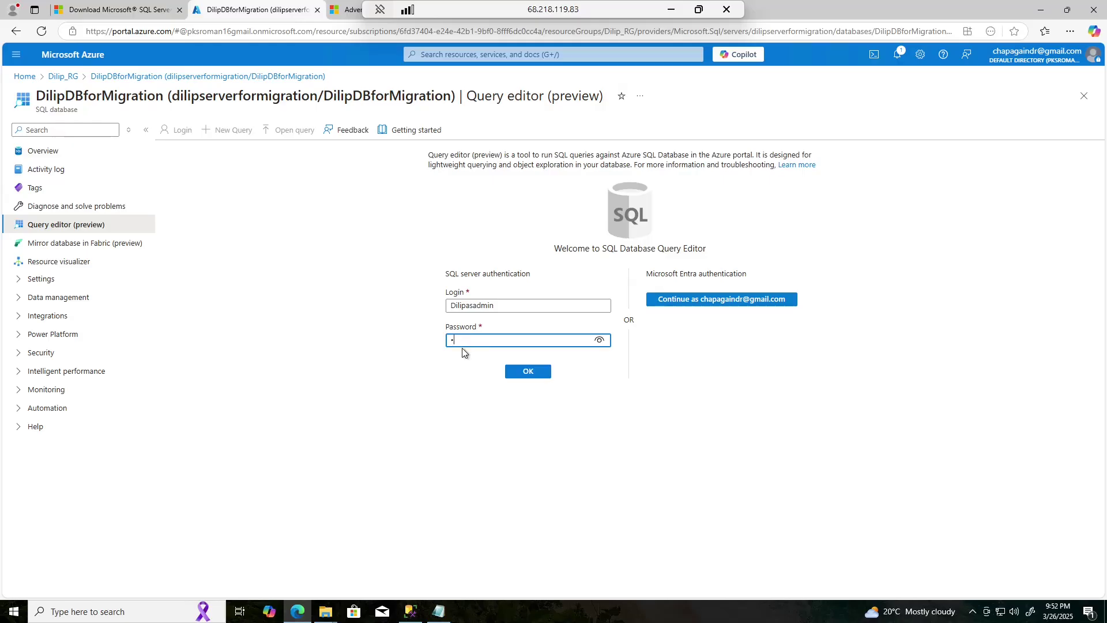
{"action": "type", "text": "•••••••••"}
{"action": "key", "text": "Return"}
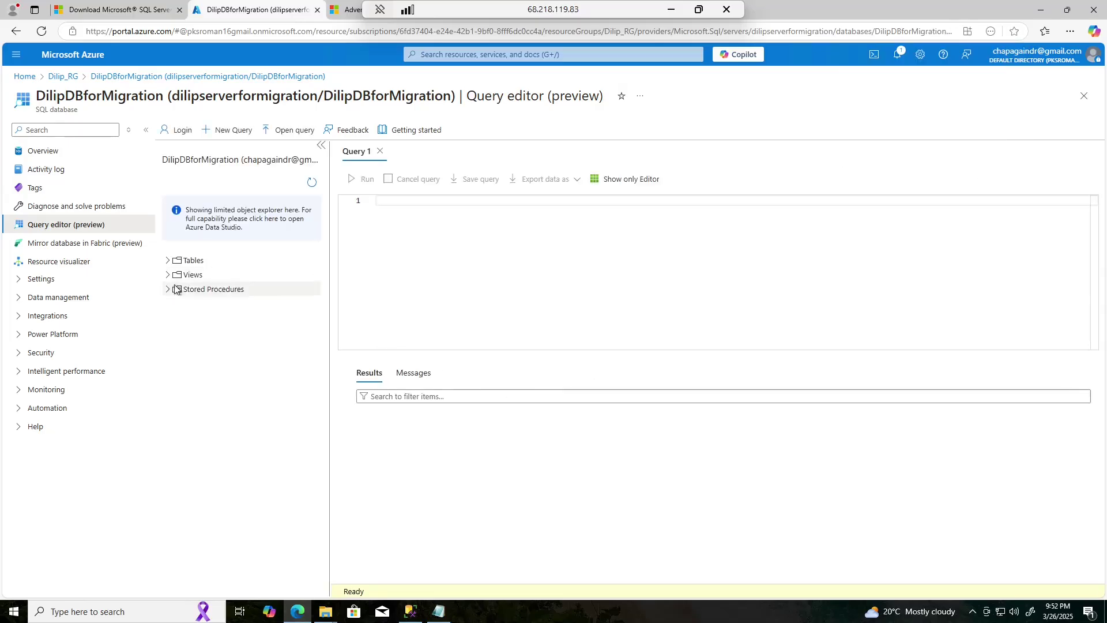
Expand Tables, Views and Stored Procedures to list the migrated SalesLT objects
{"action": "left_click", "coordinate": [169, 260]}
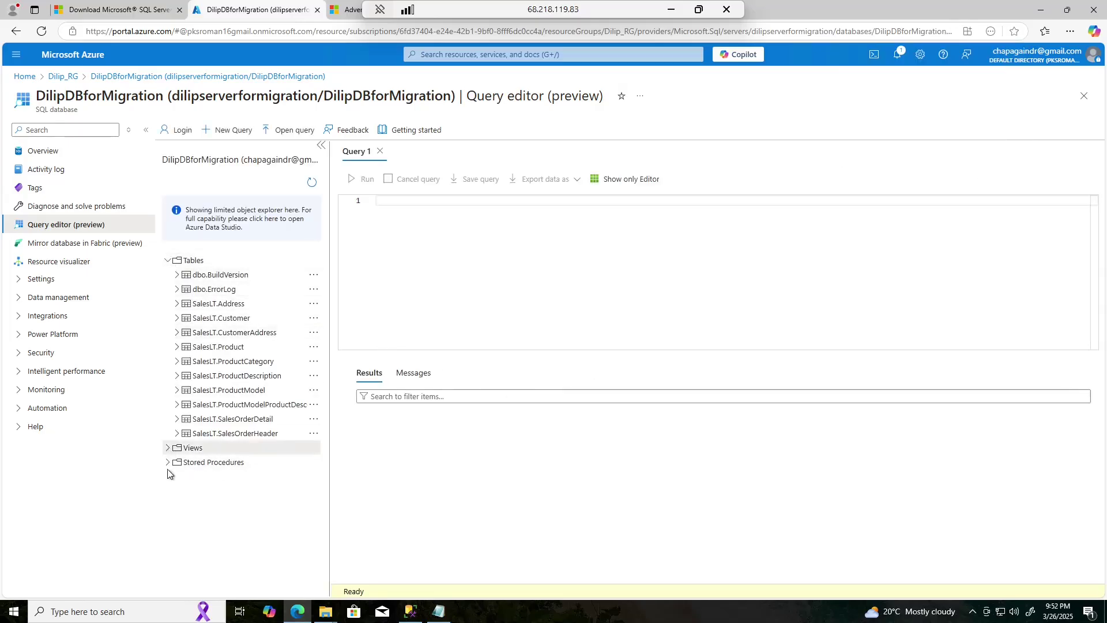
{"action": "left_click", "coordinate": [168, 448]}
{"action": "left_click", "coordinate": [168, 519]}
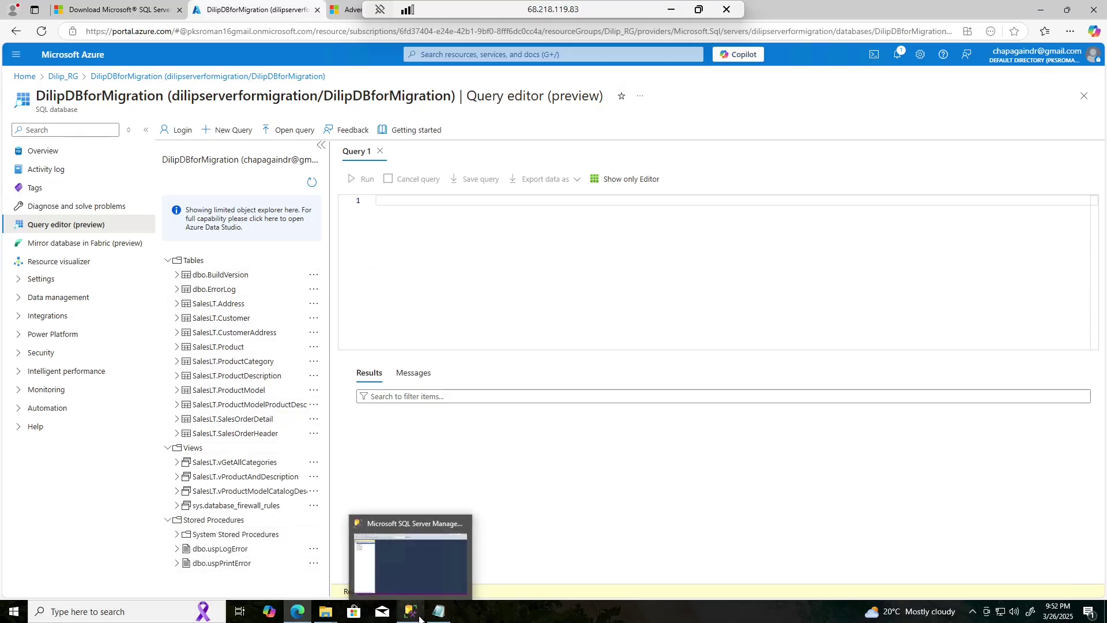
Leave the remote desktop and draw a red star beside step 9 on the Paint checklist
{"action": "left_click", "coordinate": [671, 10]}
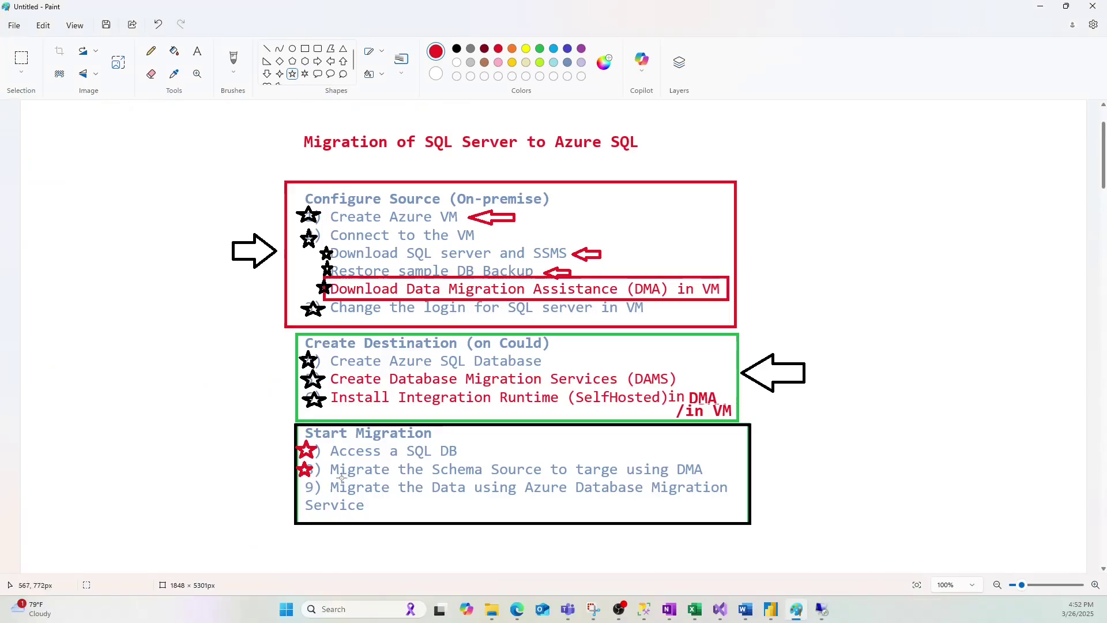
{"action": "left_click_drag", "start_coordinate": [299, 482], "coordinate": [316, 497]}
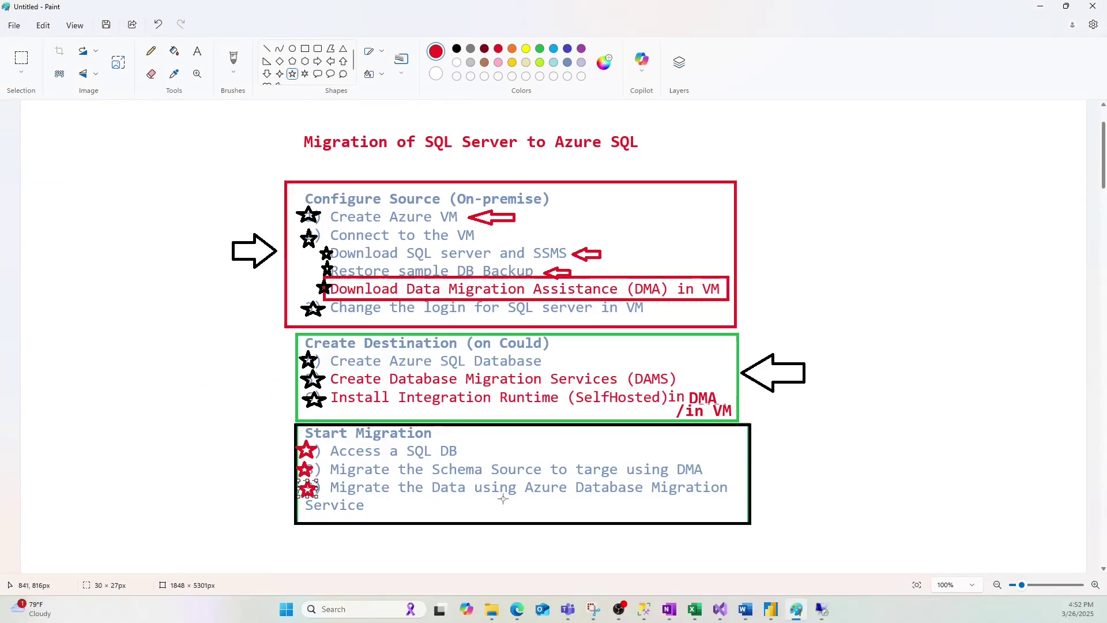
{"action": "left_click", "coordinate": [553, 506]}
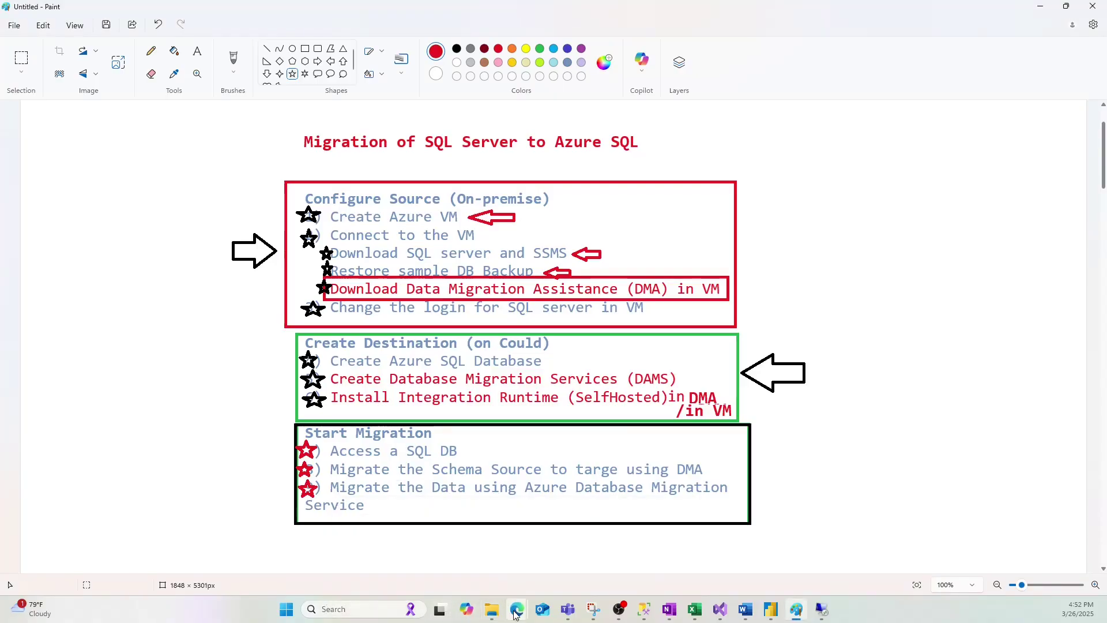
Confirm the integration runtime shows Online and close its configuration panel
{"action": "mouse_move", "coordinate": [453, 558]}
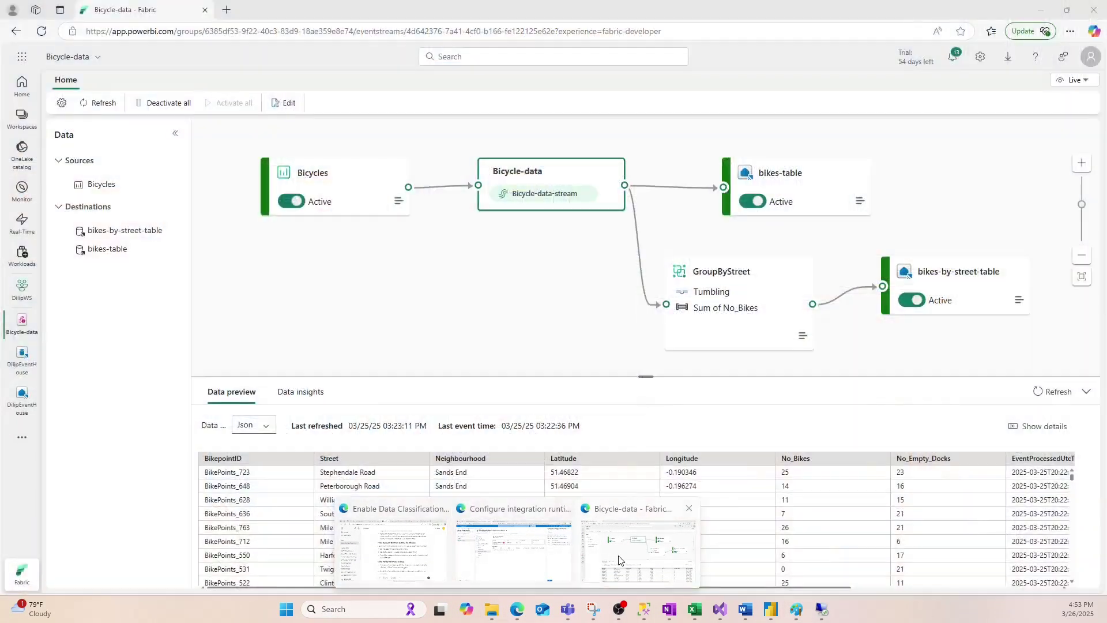
{"action": "left_click", "coordinate": [640, 548]}
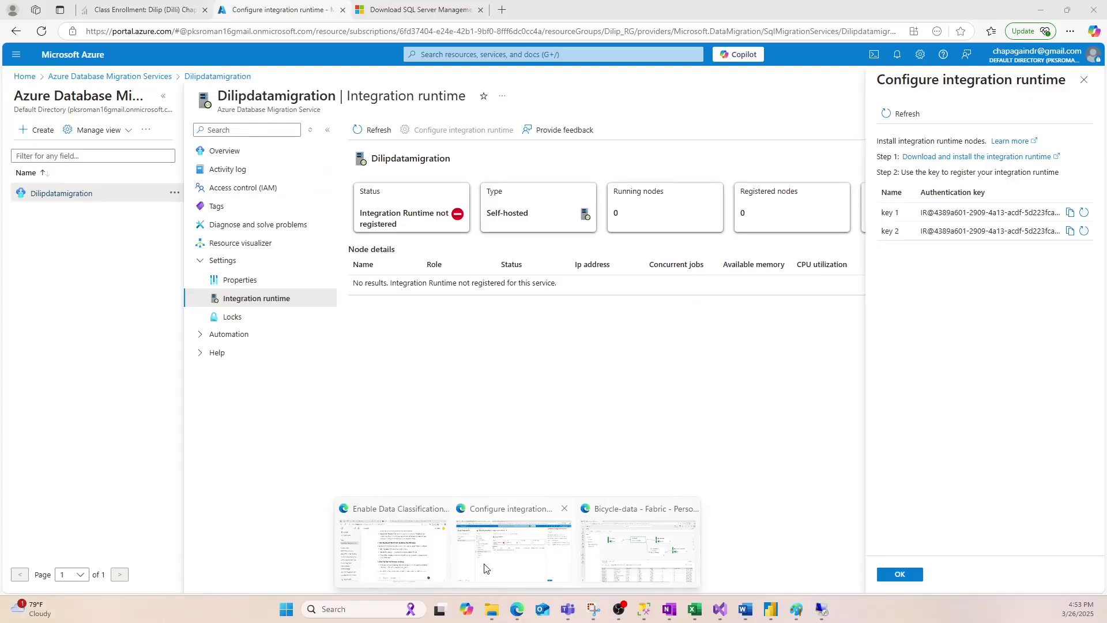
{"action": "left_click", "coordinate": [484, 567]}
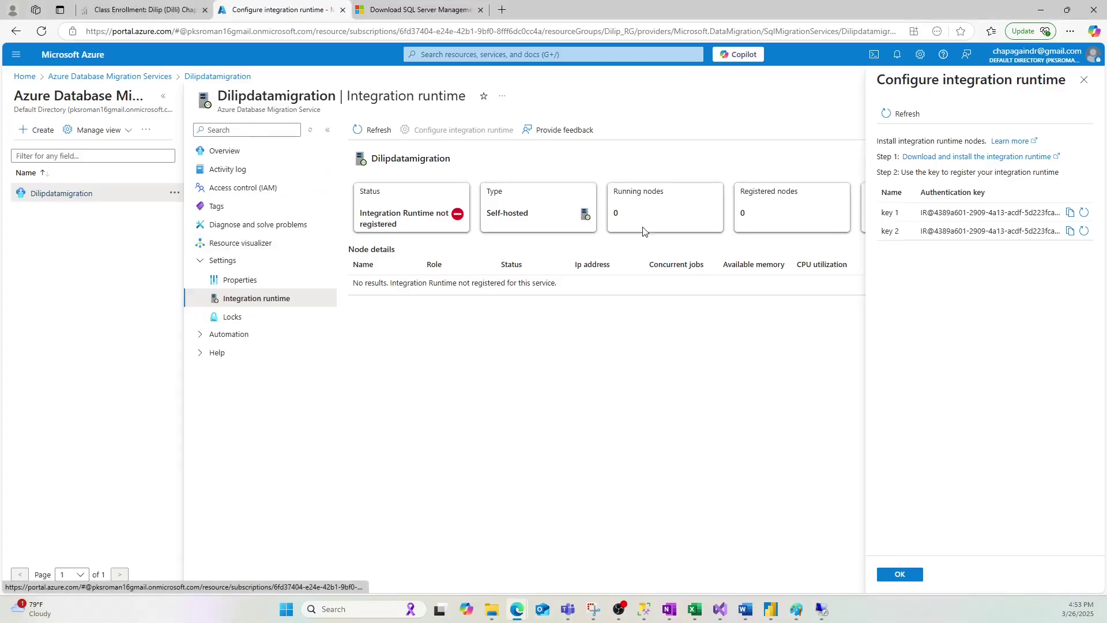
{"action": "left_click", "coordinate": [1084, 80]}
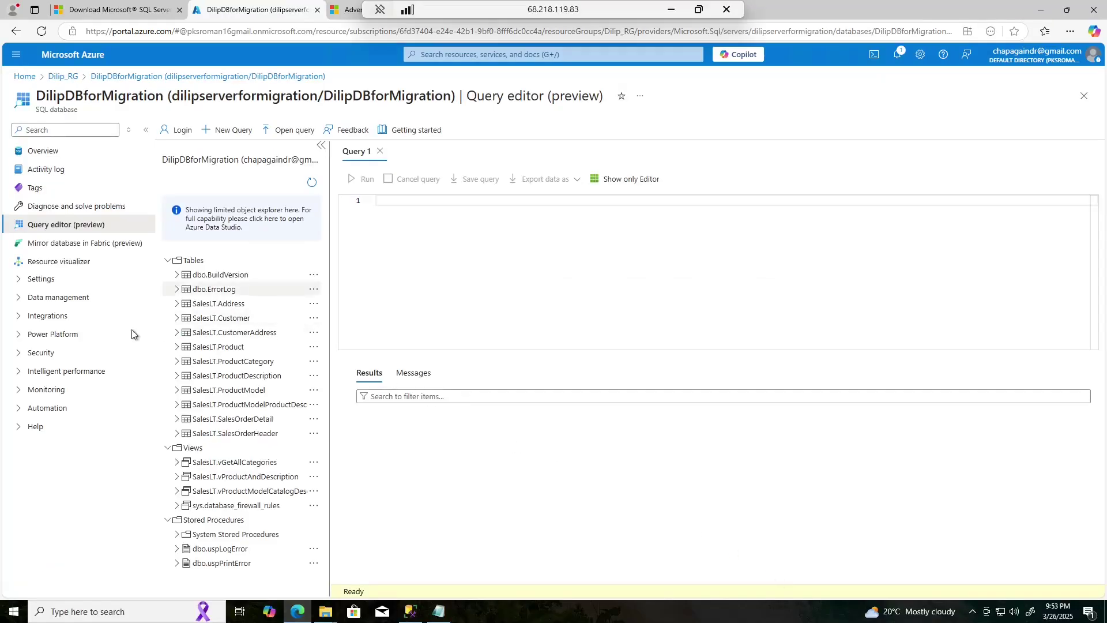
Run Select Top 1000 Rows on SalesLT.Product, which returns 0 rows
{"action": "right_click", "coordinate": [222, 347]}
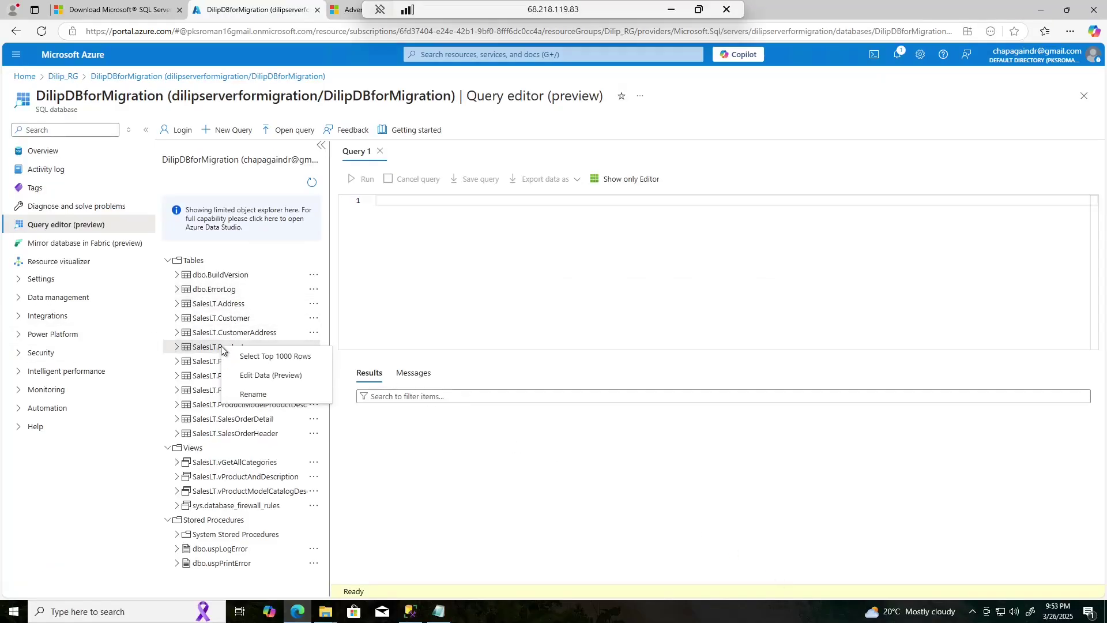
{"action": "left_click", "coordinate": [275, 356]}
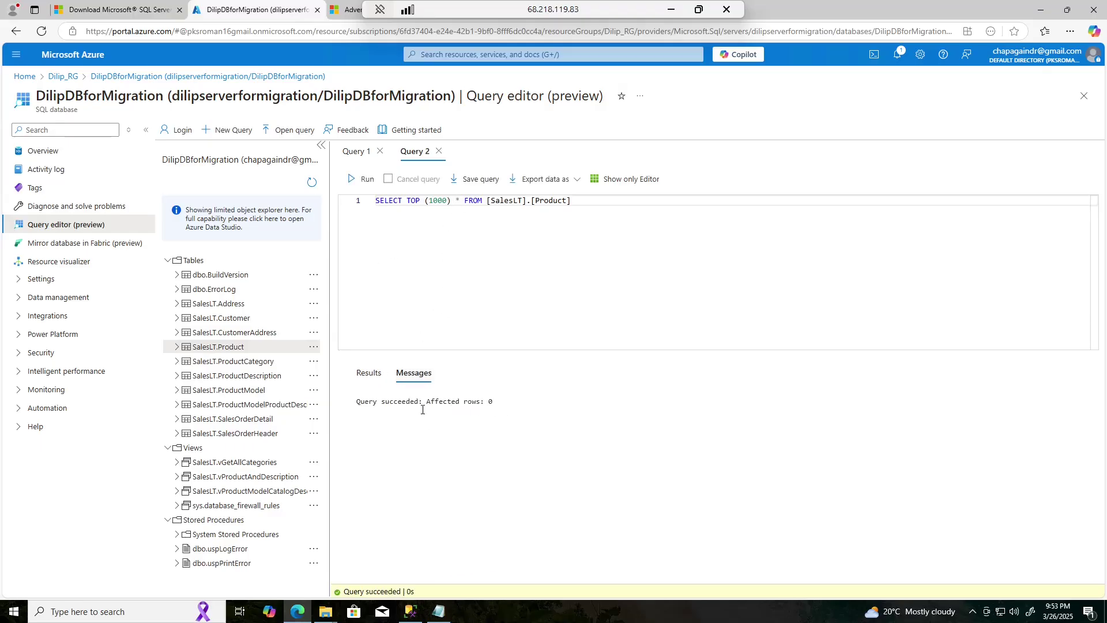
{"action": "left_click_drag", "start_coordinate": [425, 402], "coordinate": [493, 402]}
{"action": "left_click", "coordinate": [396, 265]}
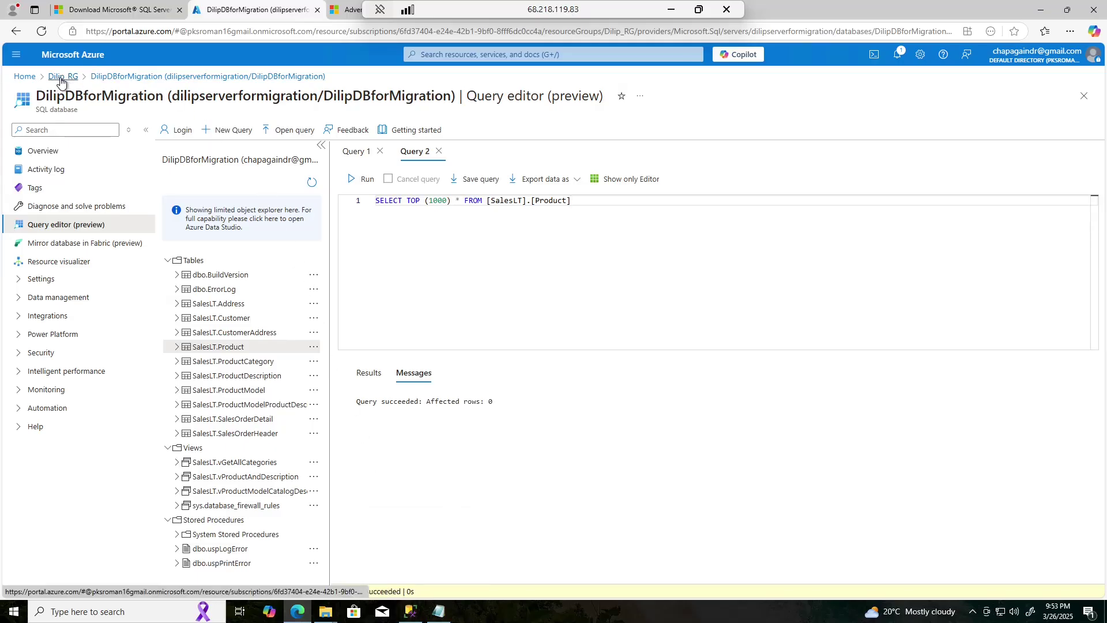
Discard the unsaved query and open the Database Migration Service from the resource group
{"action": "left_click", "coordinate": [61, 76]}
{"action": "left_click", "coordinate": [600, 95]}
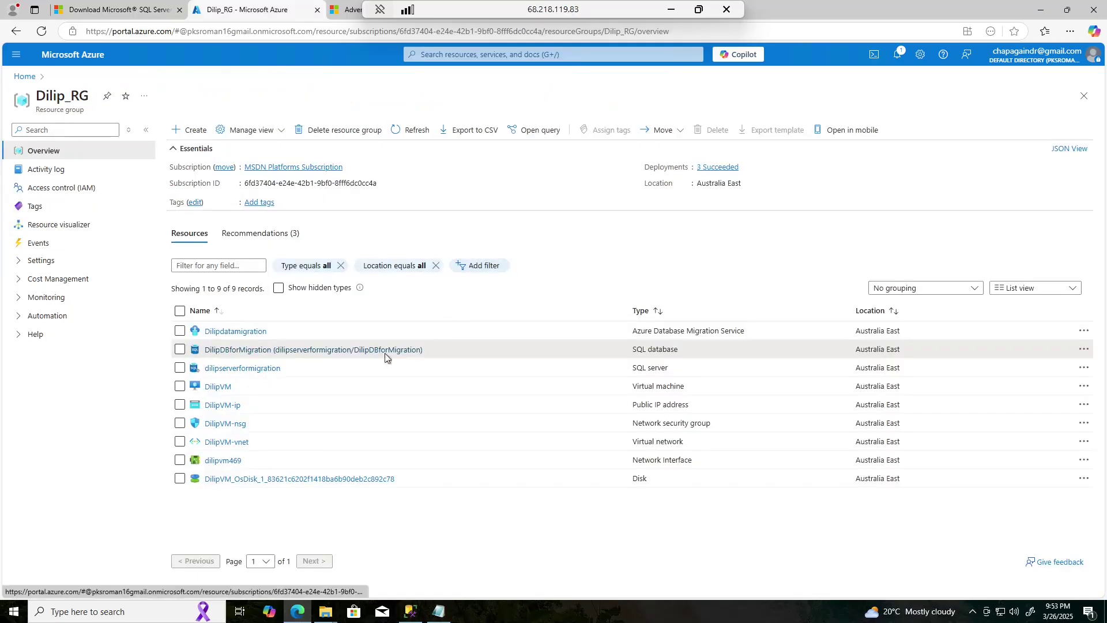
{"action": "left_click", "coordinate": [233, 333]}
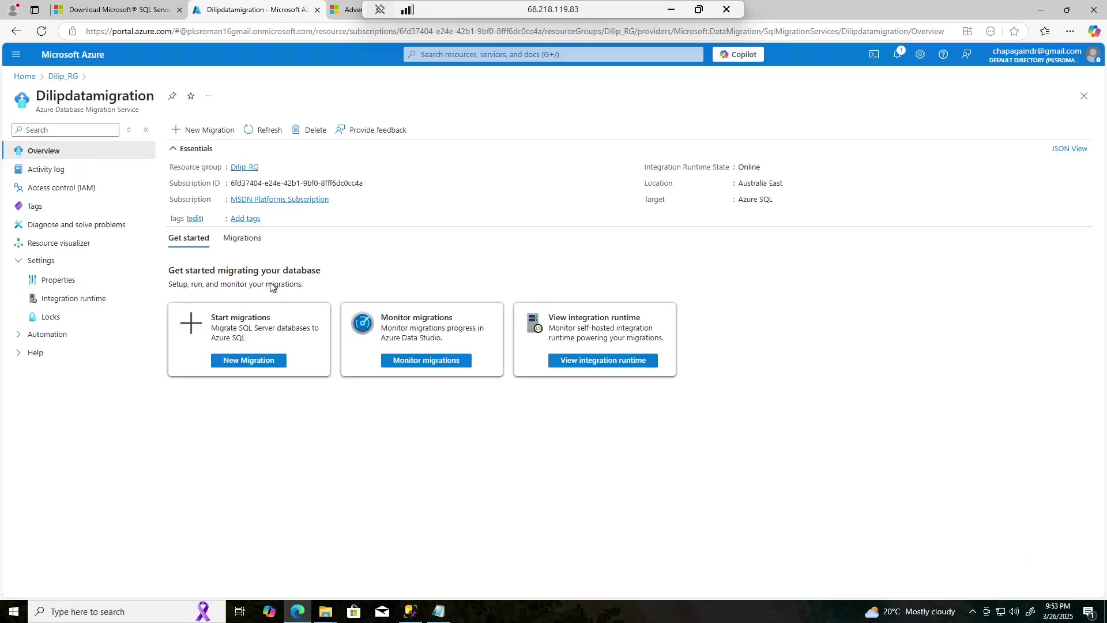
Start a new migration with Azure SQL Database as the target server type
{"action": "left_click", "coordinate": [247, 362]}
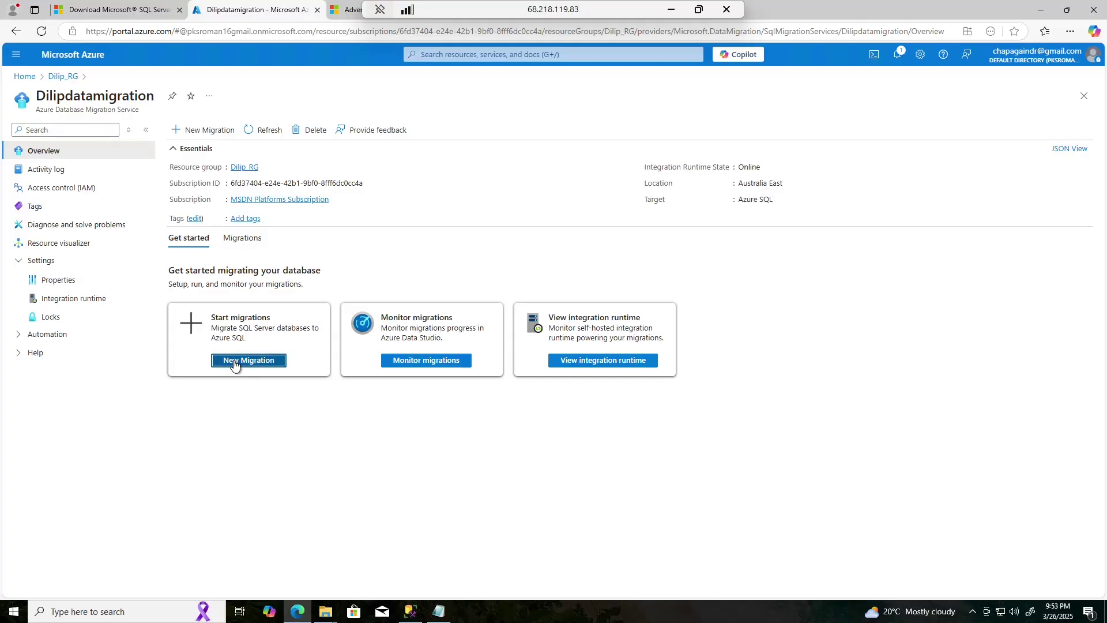
{"action": "left_click", "coordinate": [234, 363]}
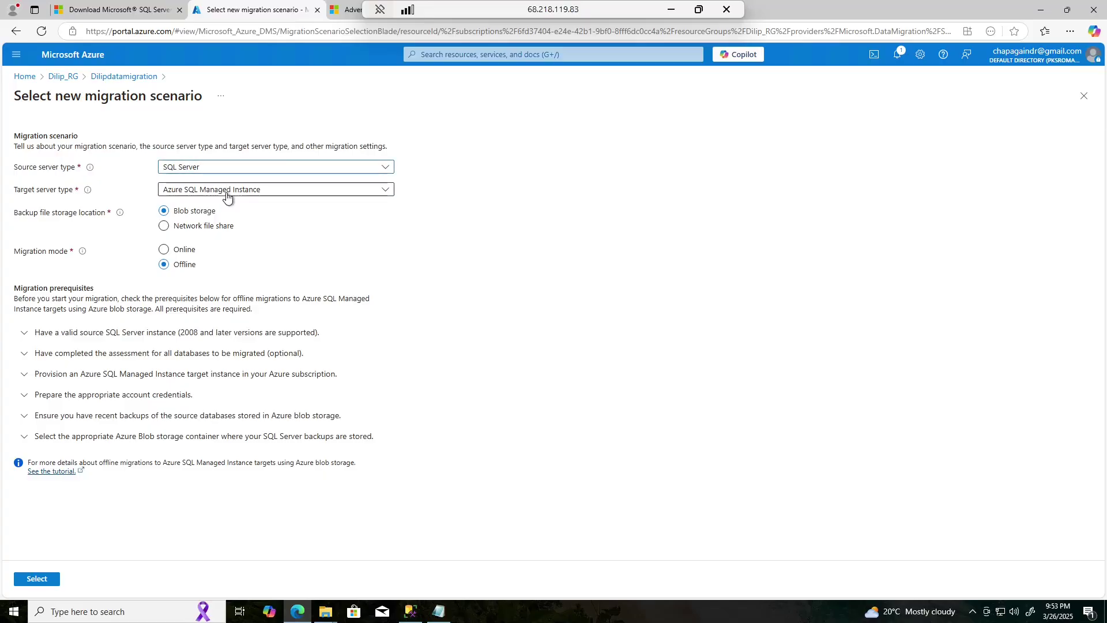
{"action": "left_click", "coordinate": [249, 195]}
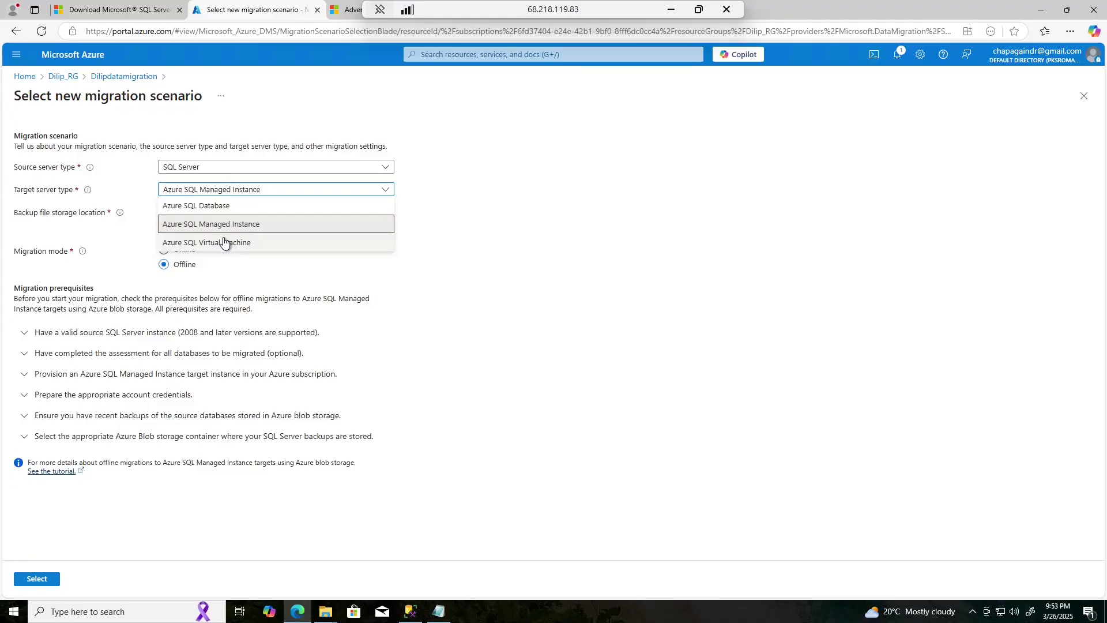
{"action": "left_click", "coordinate": [196, 206]}
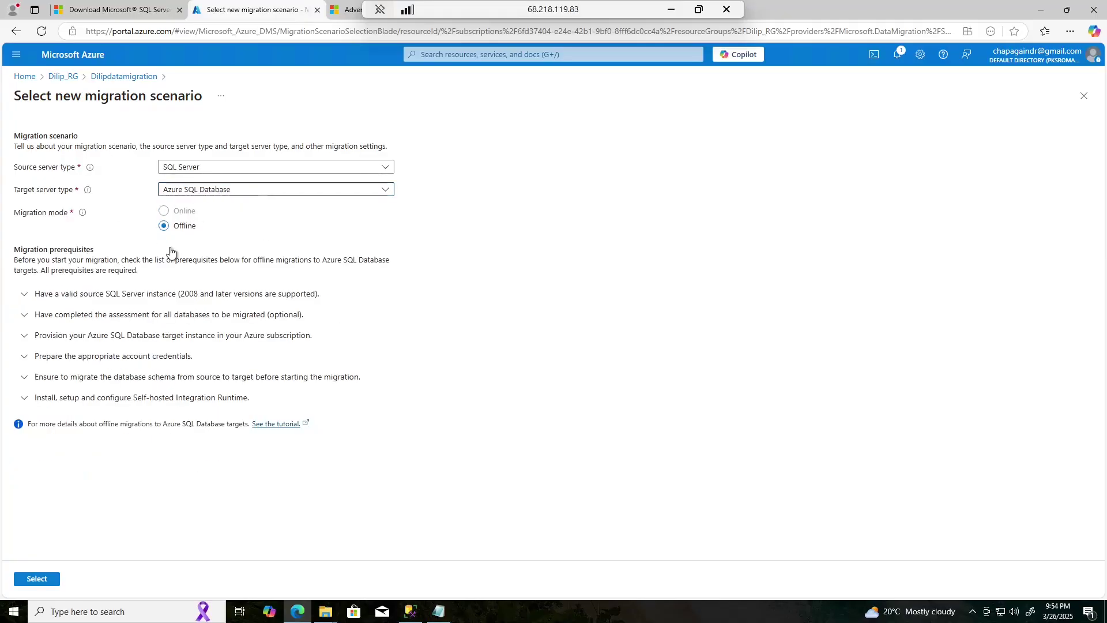
{"action": "left_click", "coordinate": [37, 579]}
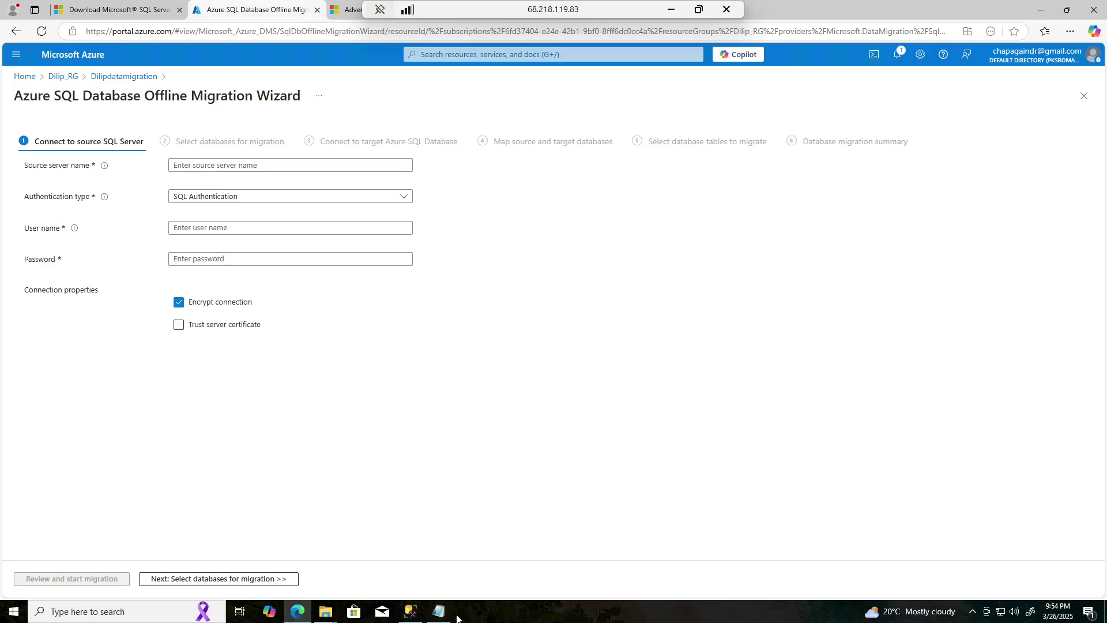
Paste the SQLEXPRESS source server name from the Notepad notes into the wizard
{"action": "left_click", "coordinate": [438, 611]}
{"action": "left_click_drag", "start_coordinate": [135, 101], "coordinate": [45, 102]}
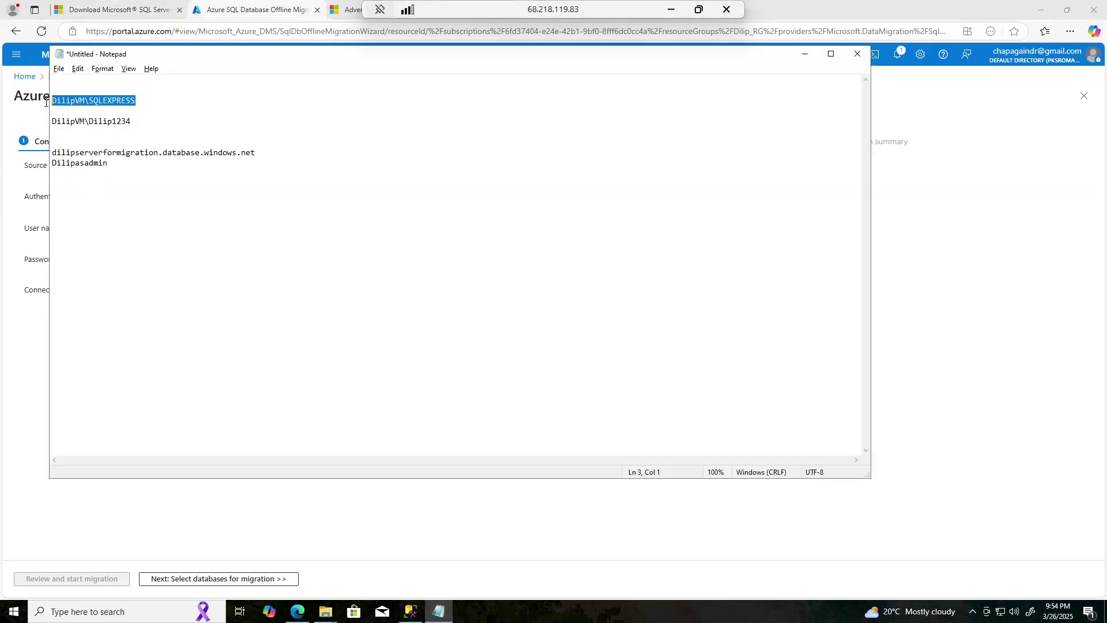
{"action": "left_click", "coordinate": [938, 290]}
{"action": "left_click", "coordinate": [242, 166]}
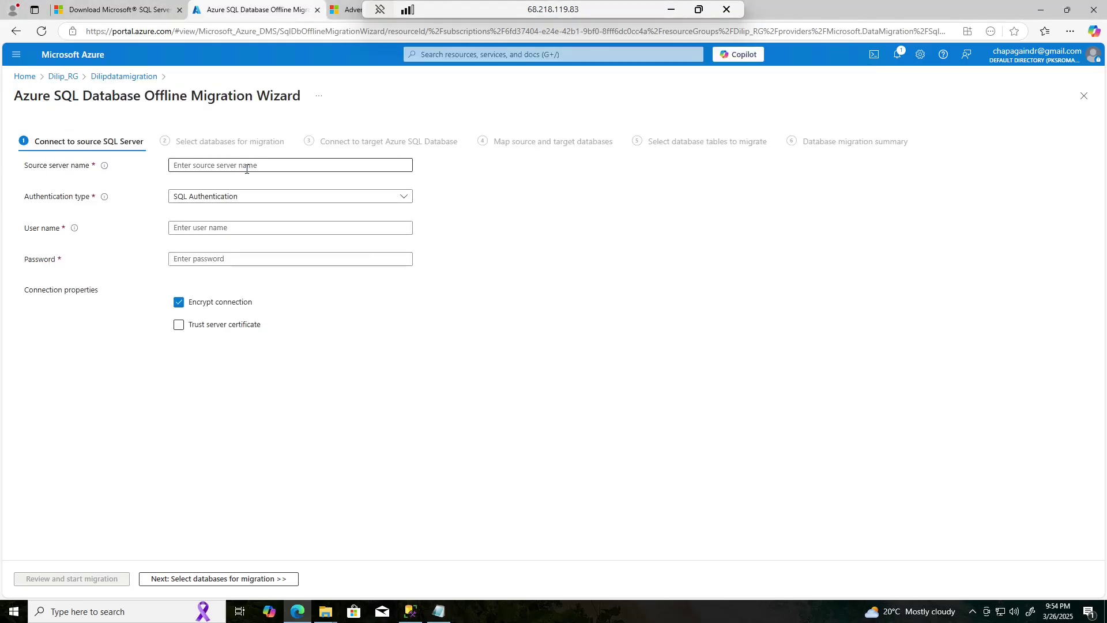
{"action": "type", "text": "DilipVM\\SQLEXPRESS"}
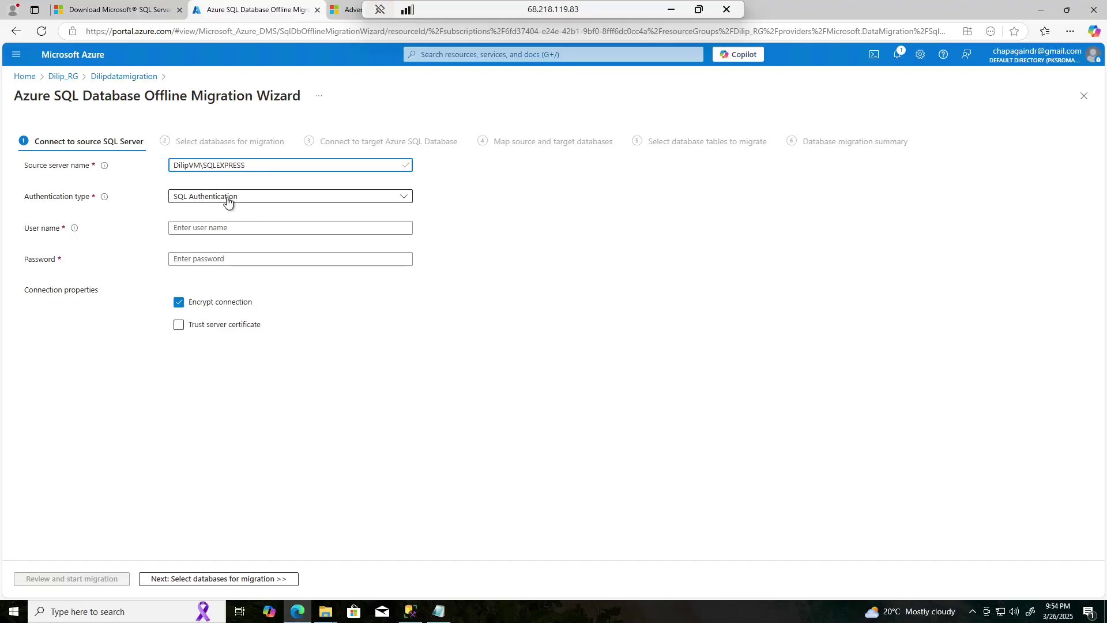
Choose Windows Authentication and paste the source Windows login as the user name
{"action": "left_click", "coordinate": [226, 199]}
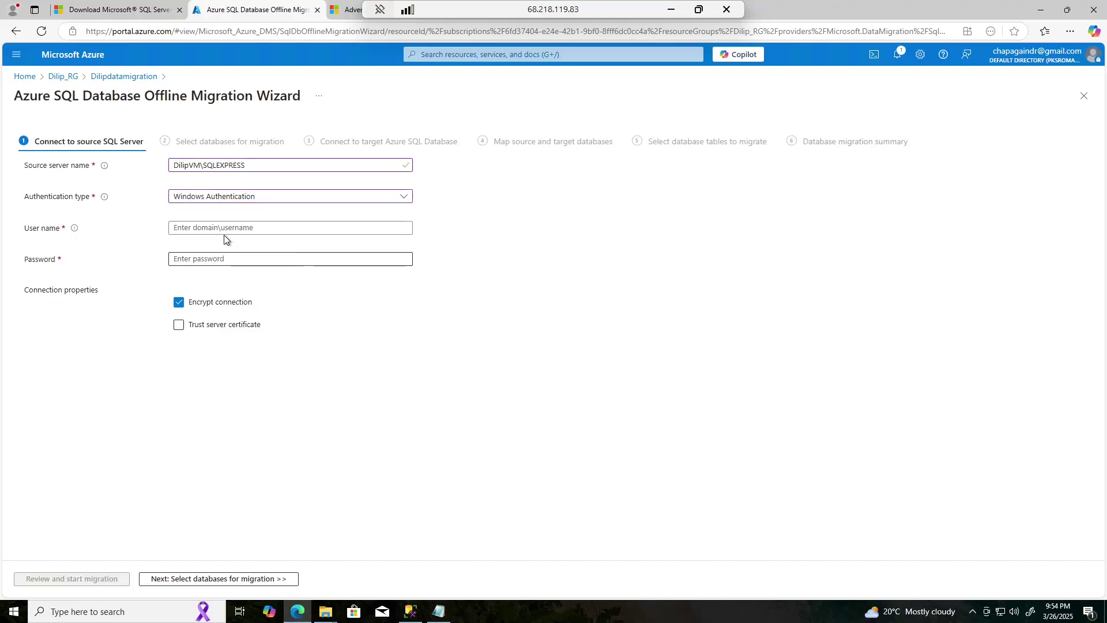
{"action": "left_click", "coordinate": [226, 231]}
{"action": "key", "text": "alt+Tab"}
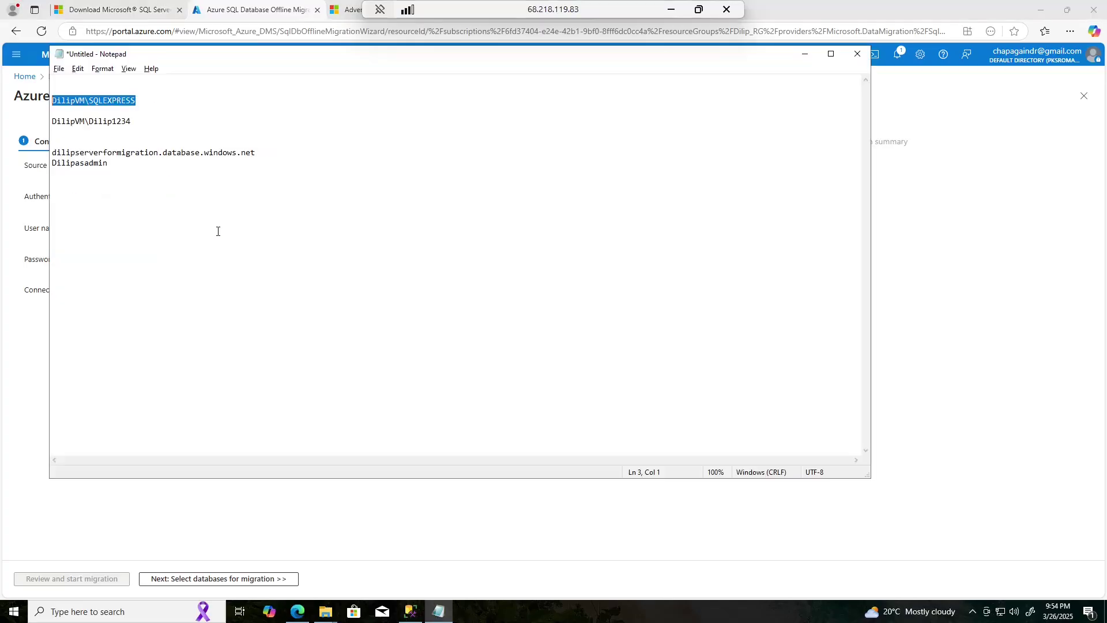
{"action": "left_click_drag", "start_coordinate": [109, 164], "coordinate": [47, 164]}
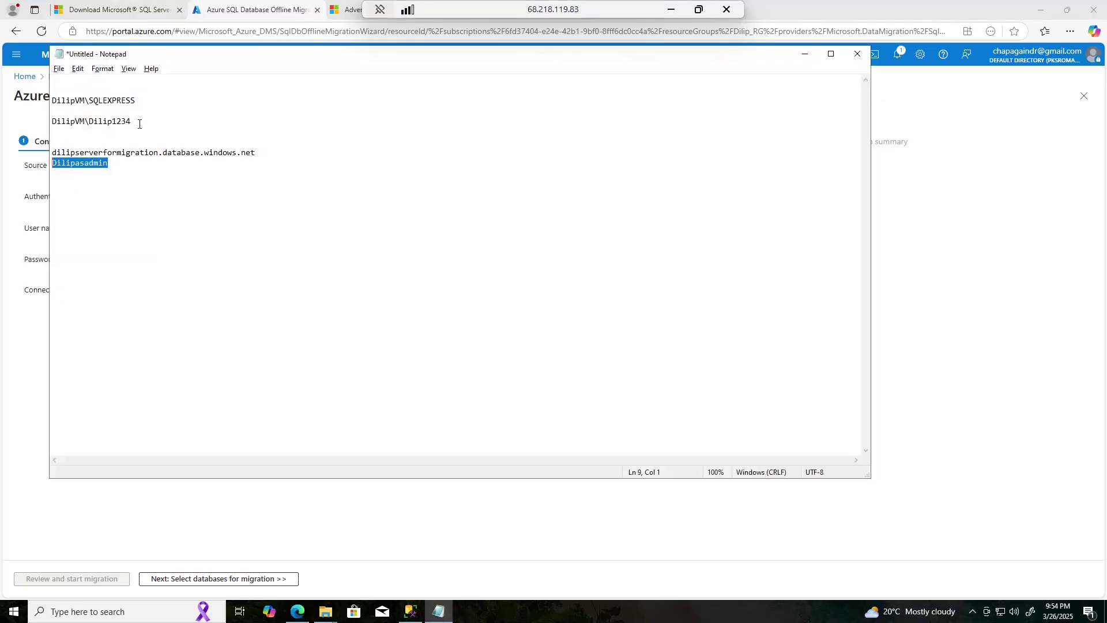
{"action": "left_click_drag", "start_coordinate": [139, 124], "coordinate": [52, 121]}
{"action": "key", "text": "ctrl+c"}
{"action": "key", "text": "alt+Tab"}
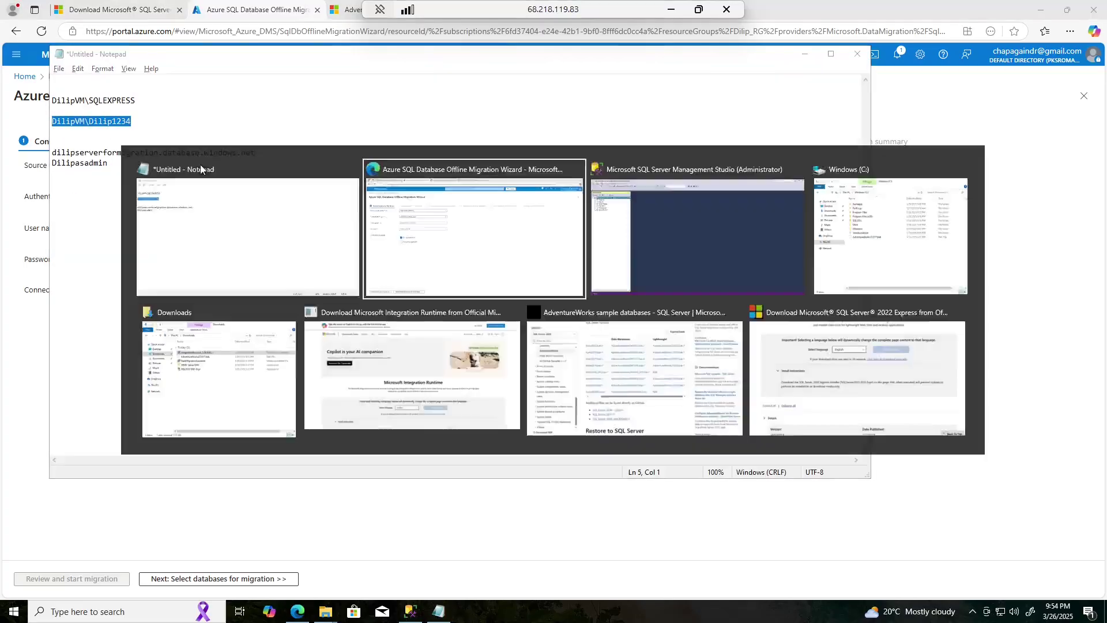
{"action": "left_click", "coordinate": [194, 228]}
{"action": "key", "text": "ctrl+v"}
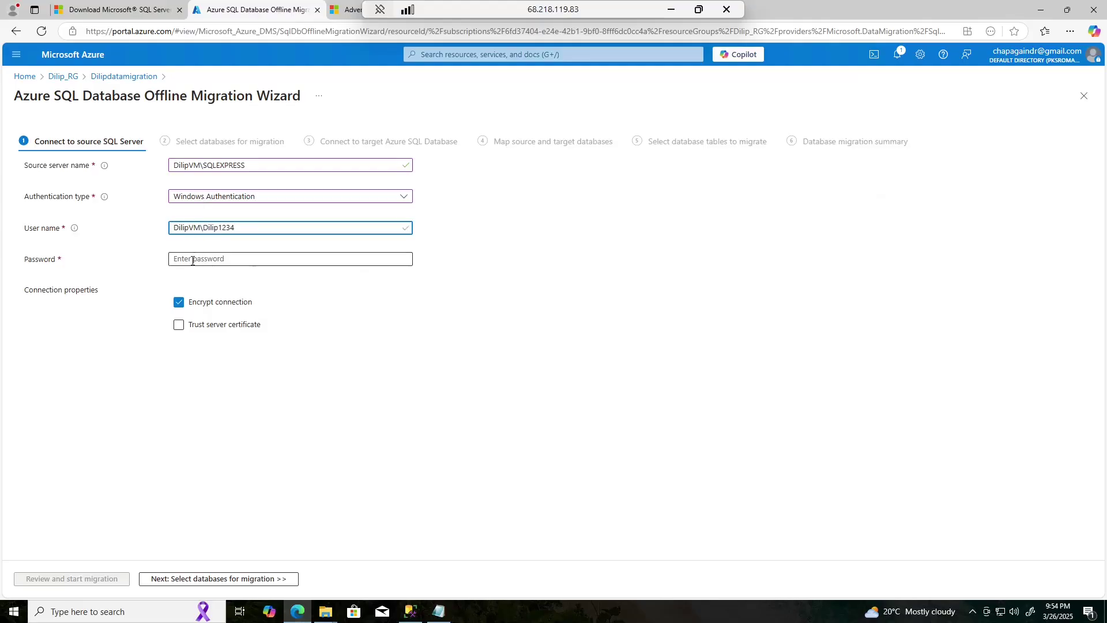
Enter the source password and connect to the SQLEXPRESS server
{"action": "left_click", "coordinate": [199, 259]}
{"action": "type", "text": "•••••••••"}
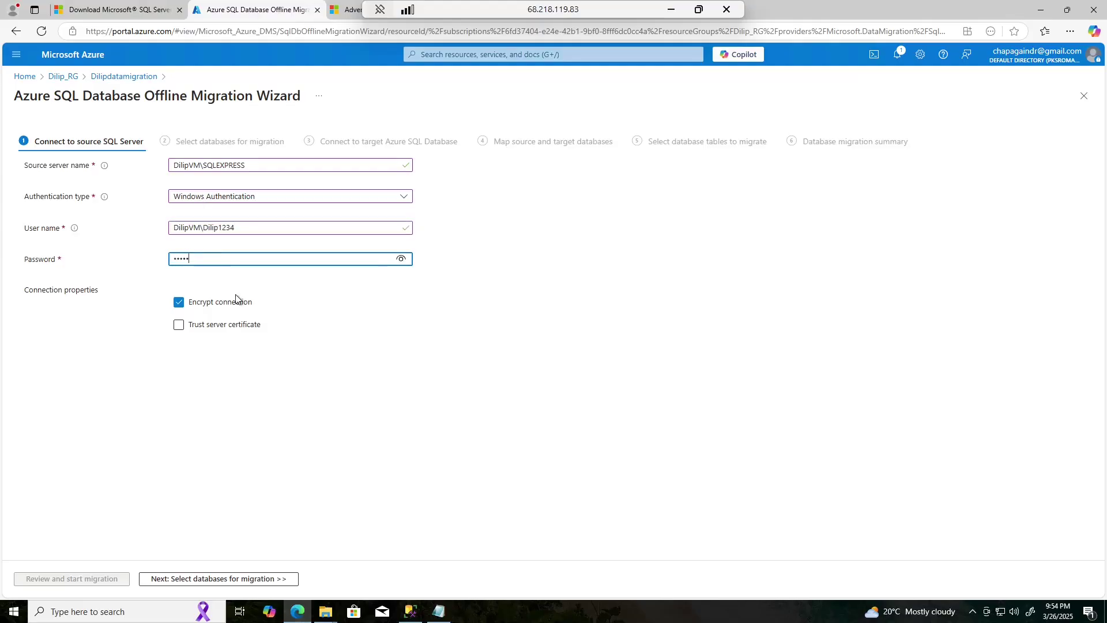
{"action": "type", "text": "•••"}
{"action": "left_click", "coordinate": [205, 426]}
{"action": "left_click", "coordinate": [219, 579]}
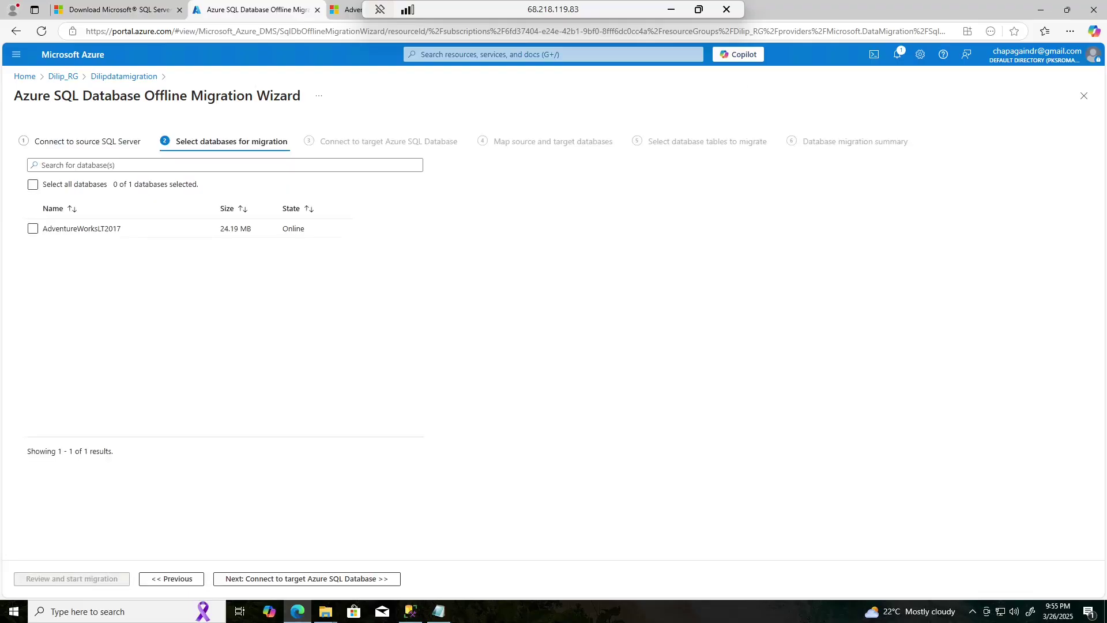
Select AdventureWorksLT2017 and connect to dilipserverformigration with the SQL Authentication password
{"action": "left_click", "coordinate": [32, 229]}
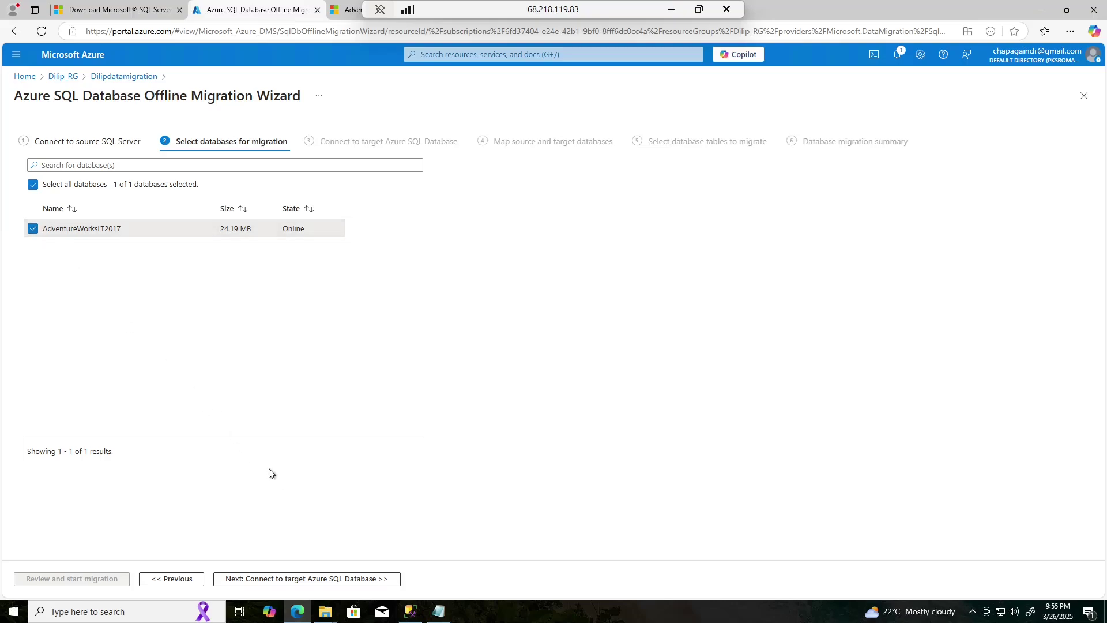
{"action": "left_click", "coordinate": [285, 580]}
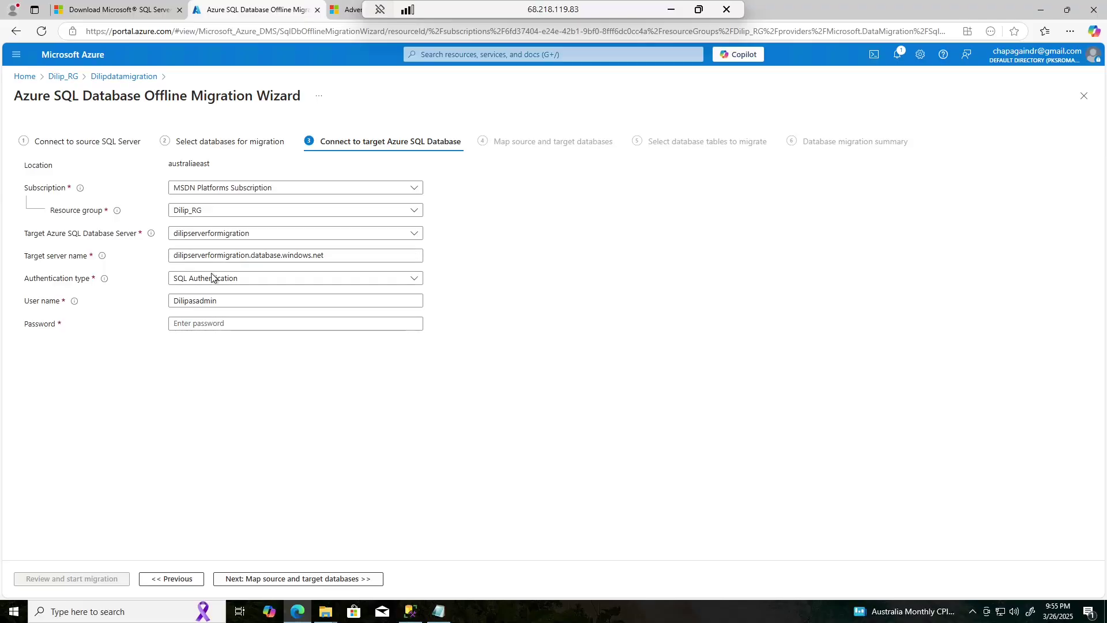
{"action": "left_click", "coordinate": [210, 324]}
{"action": "type", "text": "•••"}
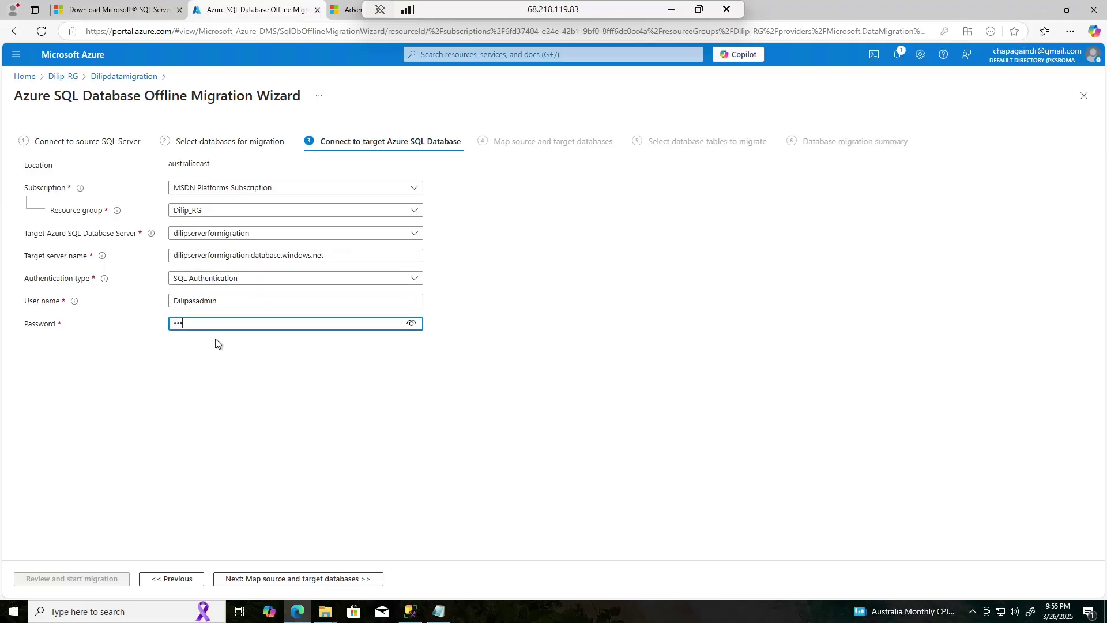
{"action": "type", "text": "•••••••••"}
{"action": "left_click", "coordinate": [271, 579]}
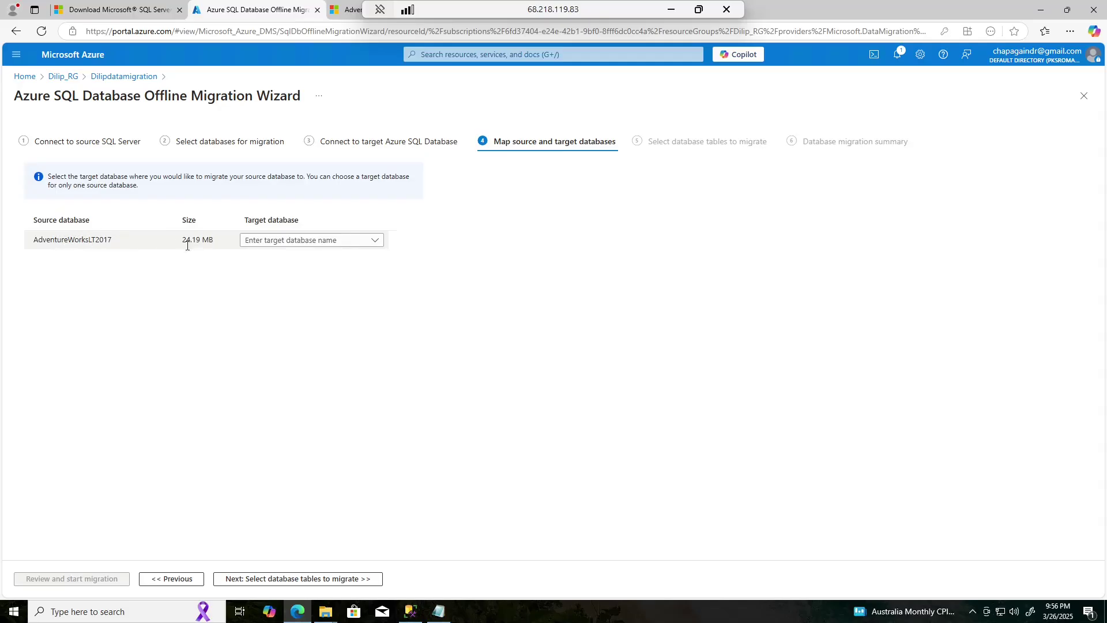
Map AdventureWorksLT2017 to the existing DilipDBforMigration target database
{"action": "left_click", "coordinate": [291, 241]}
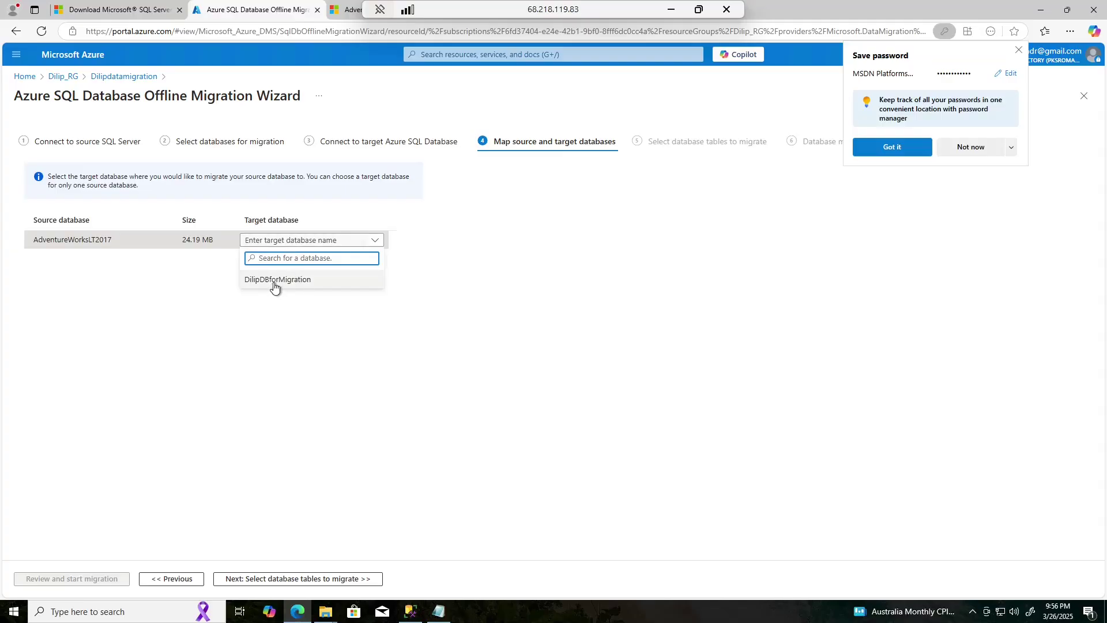
{"action": "left_click", "coordinate": [275, 281]}
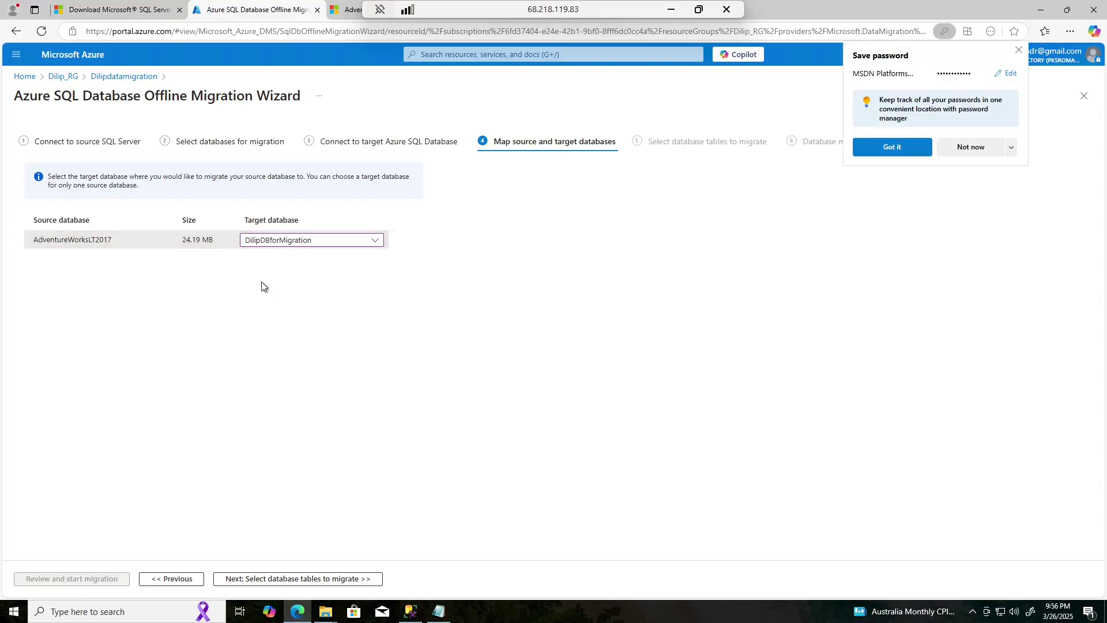
{"action": "left_click", "coordinate": [268, 586]}
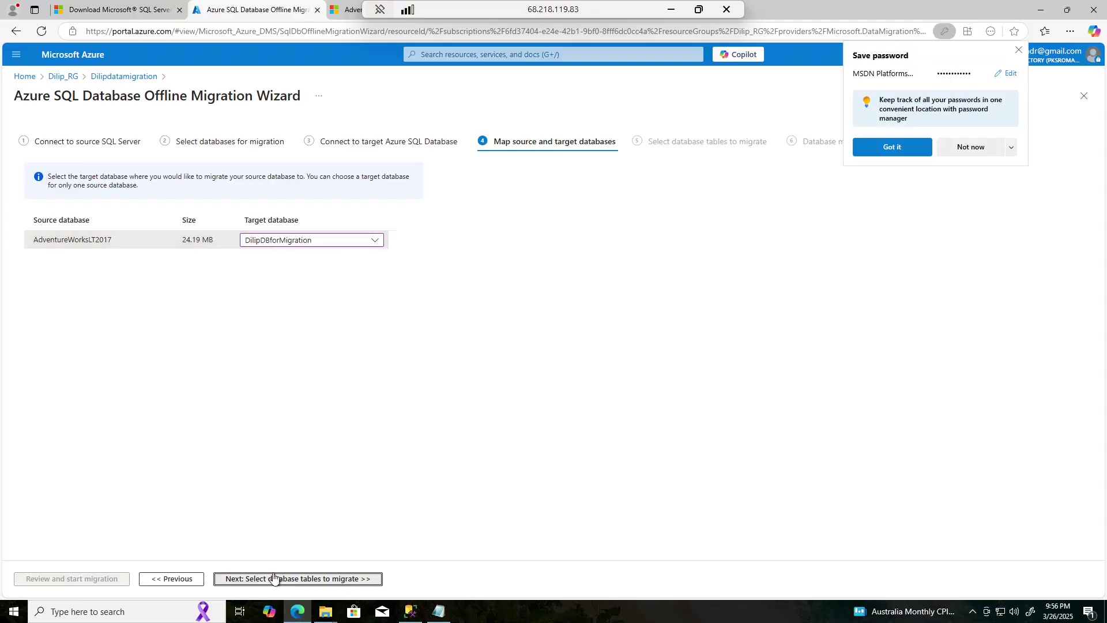
{"action": "left_click", "coordinate": [1019, 50]}
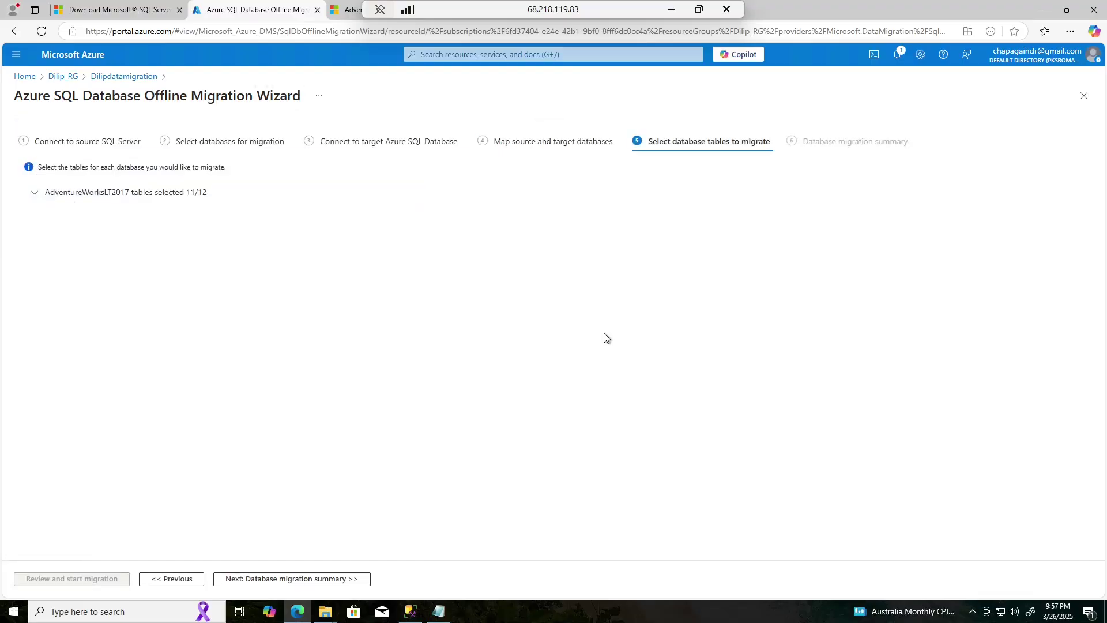
Review both pages of tables, keeping 11 of 12 selected, and reach the summary
{"action": "left_click", "coordinate": [33, 196]}
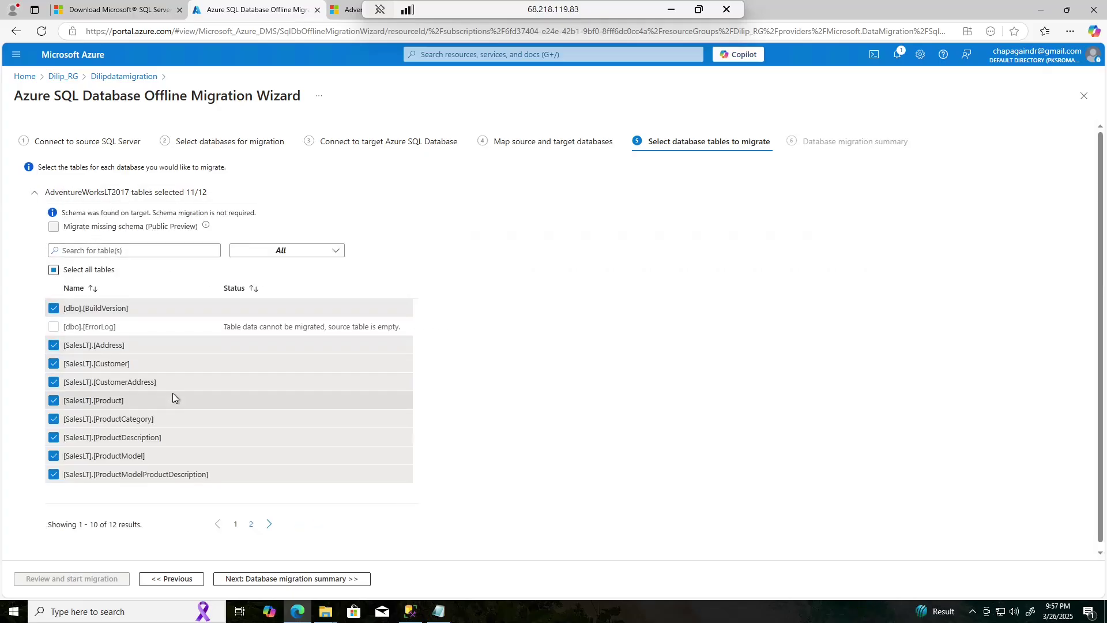
{"action": "scroll", "coordinate": [175, 398], "scroll_direction": "down", "scroll_amount": 1}
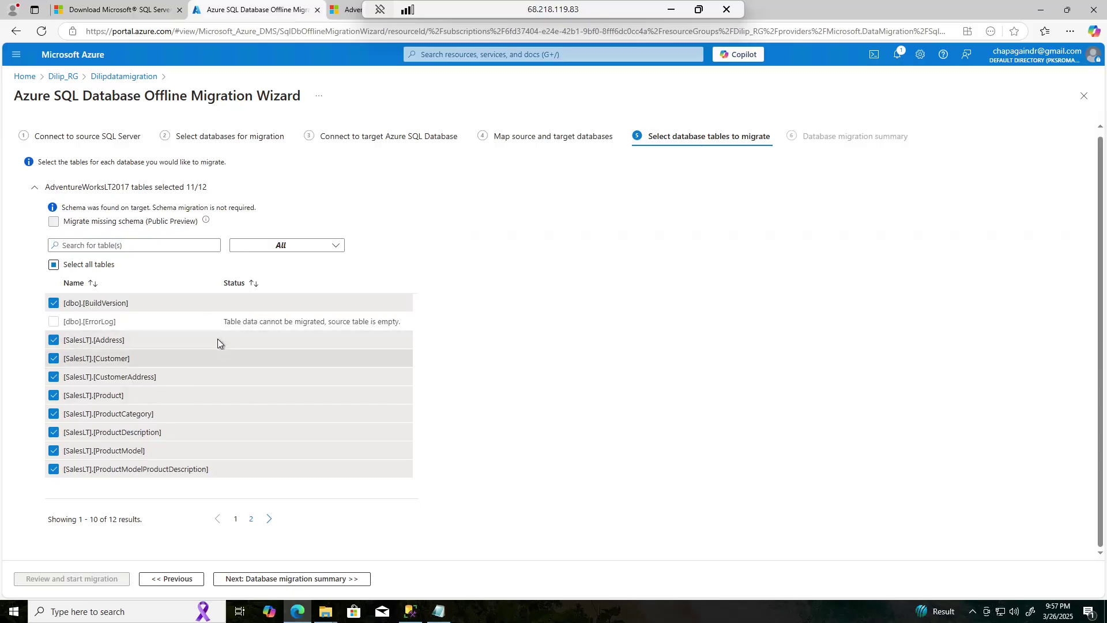
{"action": "left_click", "coordinate": [252, 520]}
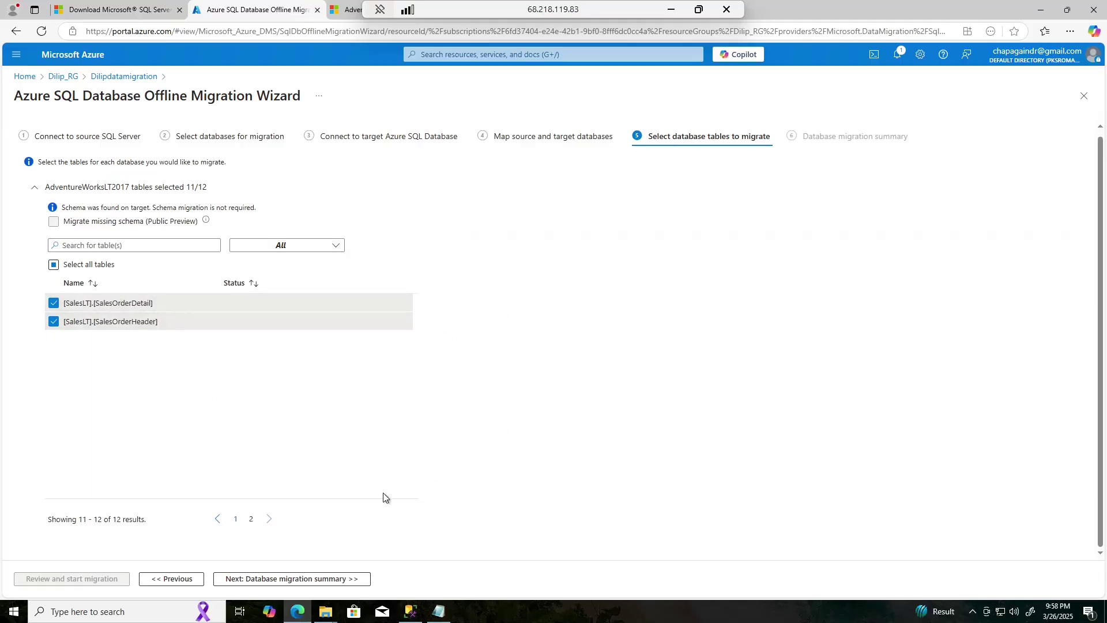
{"action": "left_click", "coordinate": [295, 579]}
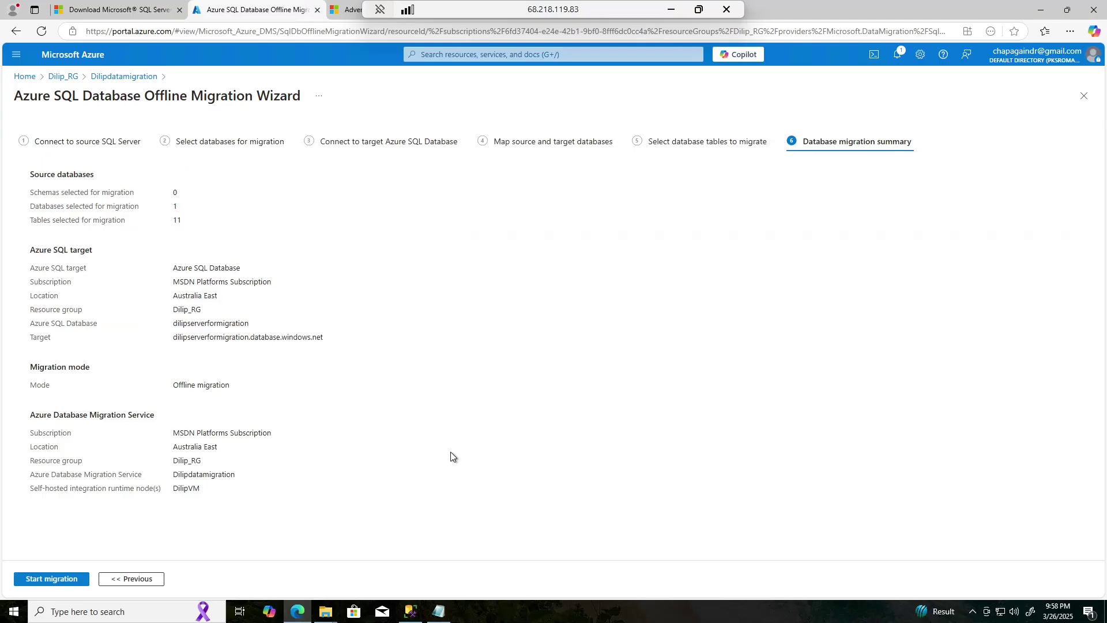
Start the offline migration and open its AdventureWorksLT2017 details, refreshed to show Creating
{"action": "left_click", "coordinate": [52, 579]}
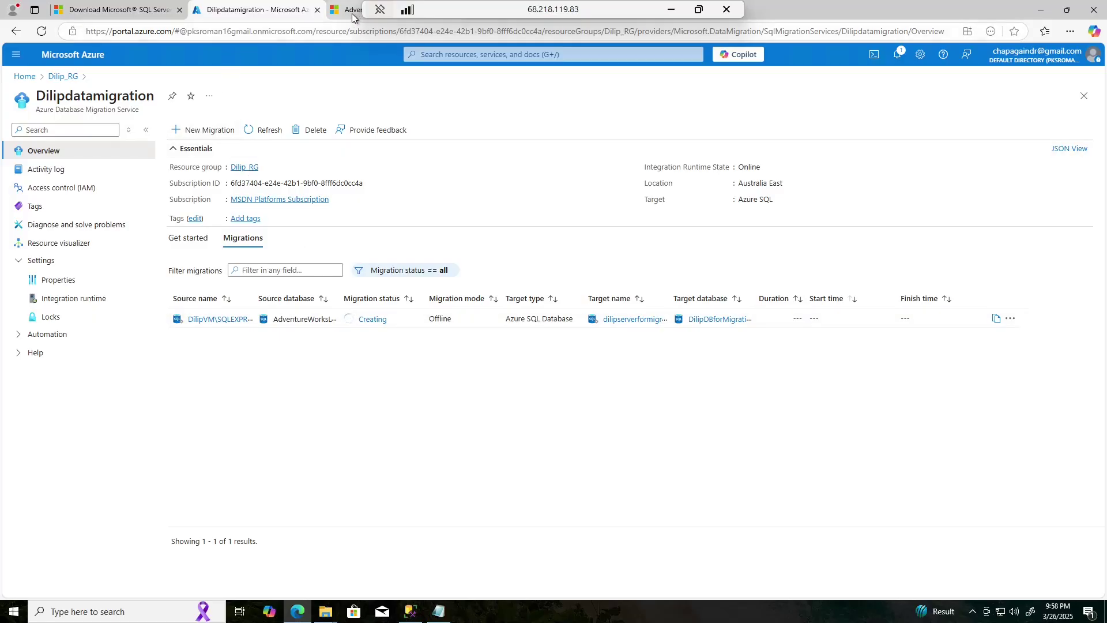
{"action": "mouse_move", "coordinate": [352, 15]}
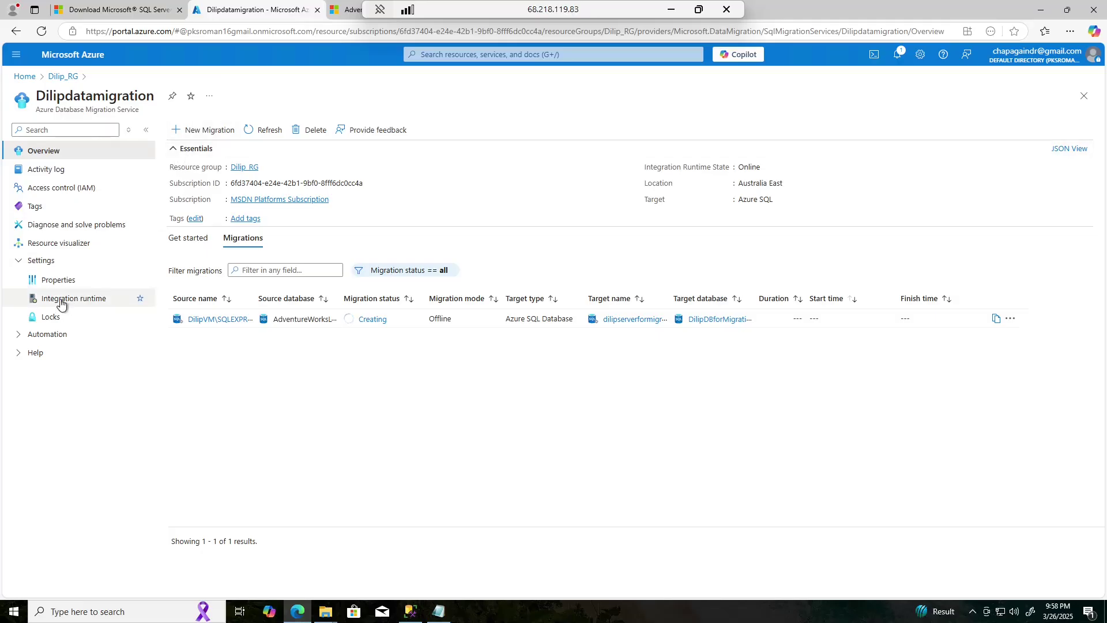
{"action": "left_click", "coordinate": [24, 76]}
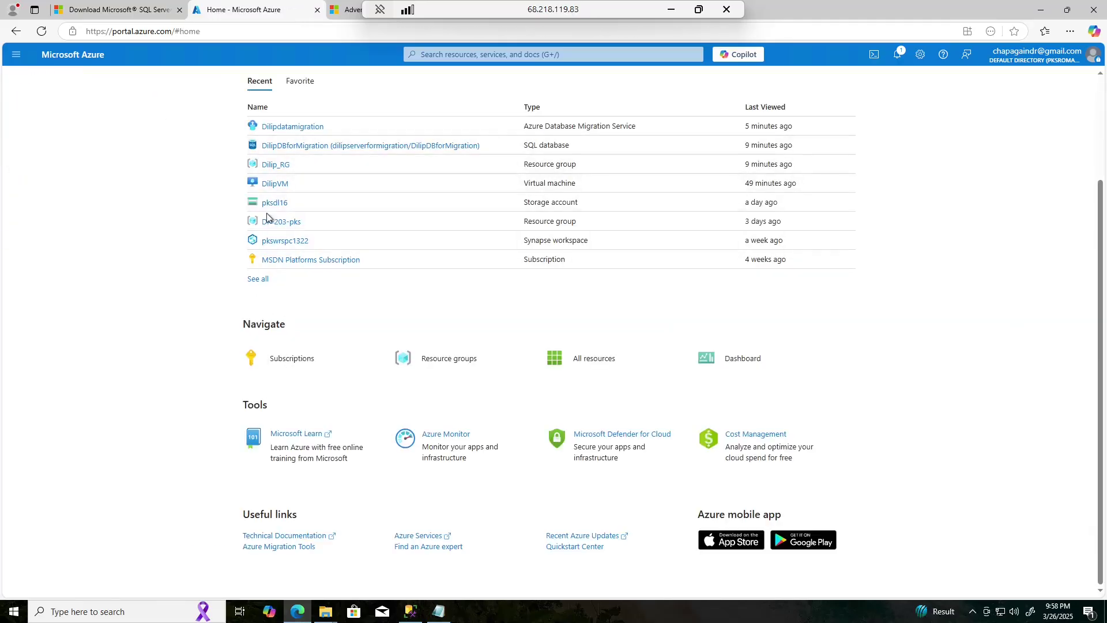
{"action": "left_click", "coordinate": [276, 164]}
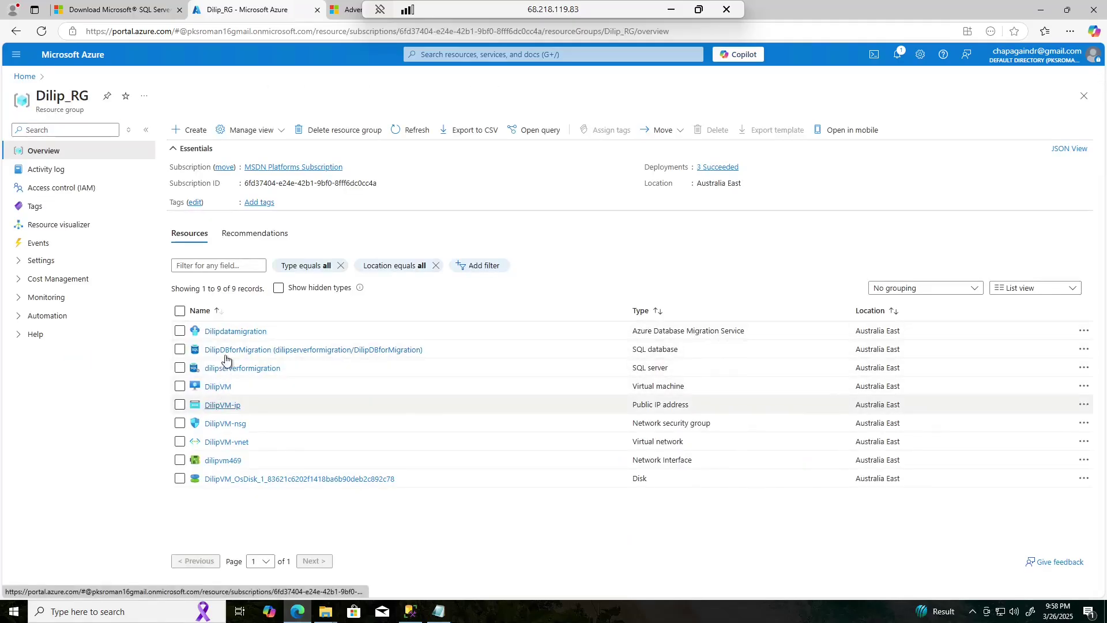
{"action": "left_click", "coordinate": [235, 332]}
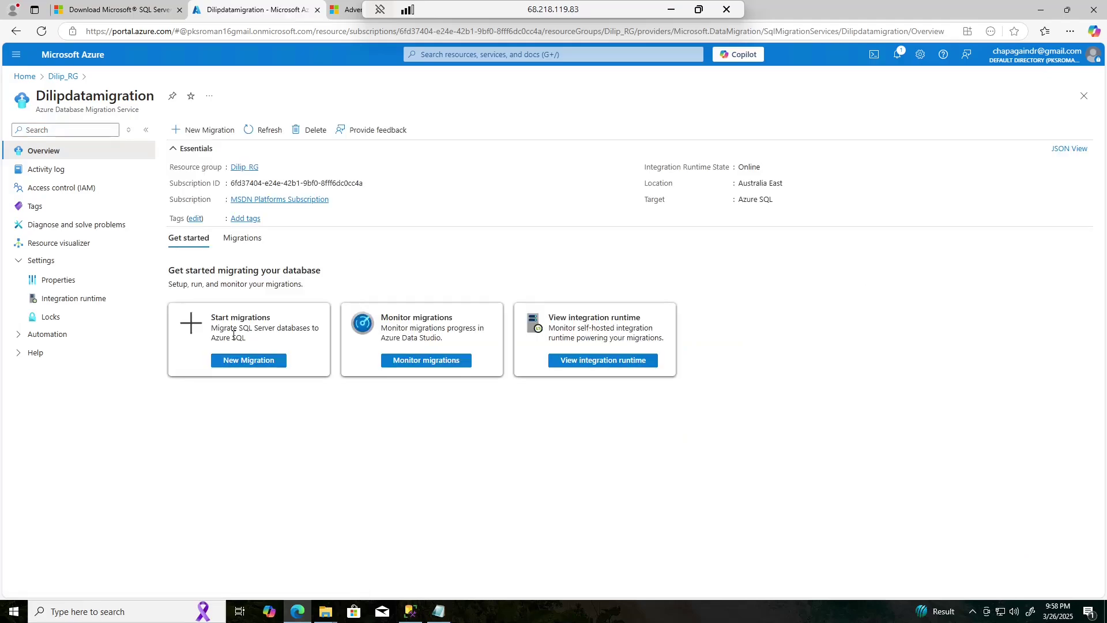
{"action": "left_click", "coordinate": [427, 360]}
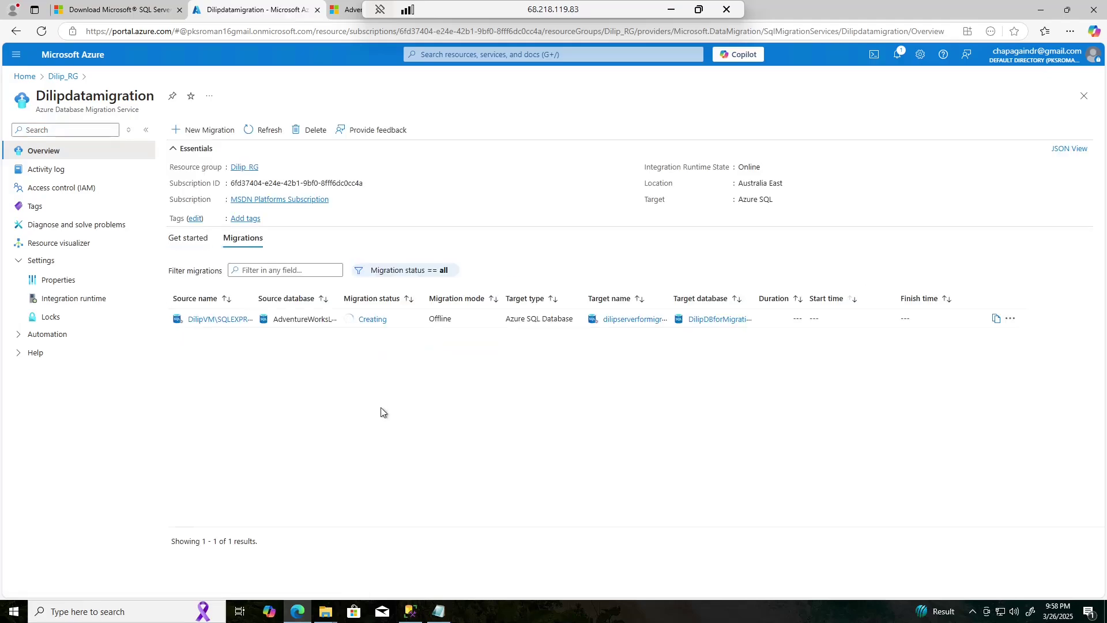
{"action": "left_click", "coordinate": [217, 321]}
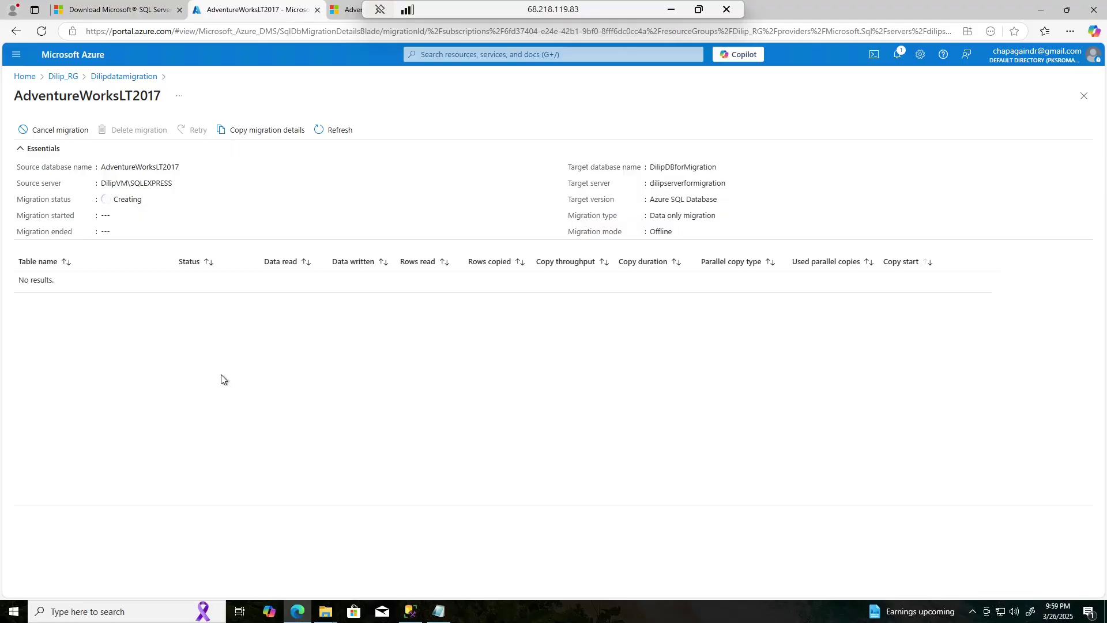
{"action": "left_click", "coordinate": [330, 131]}
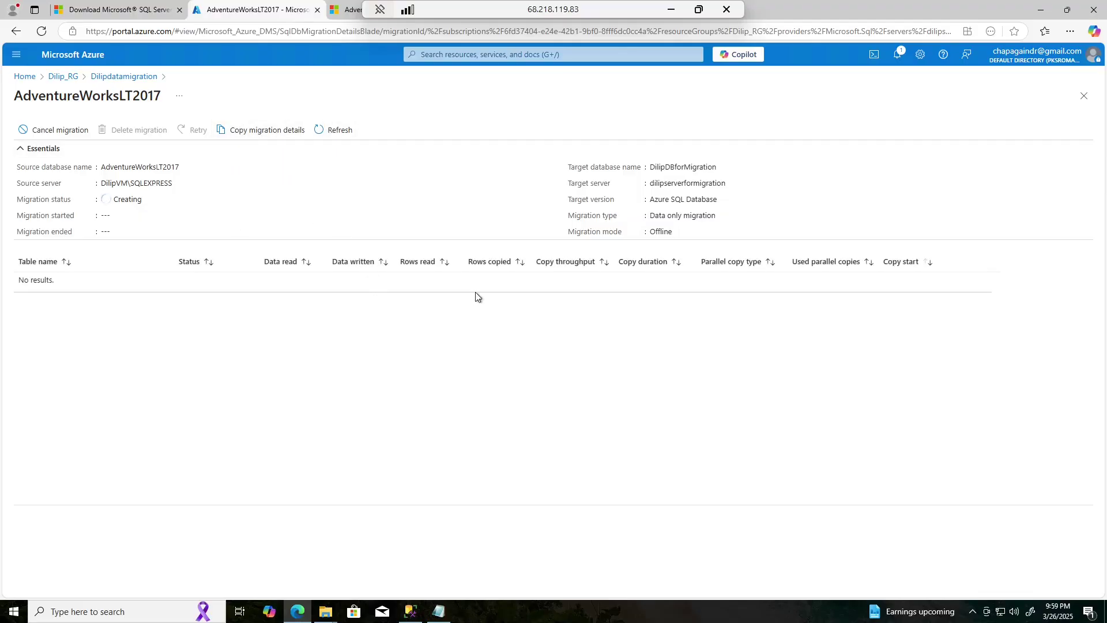